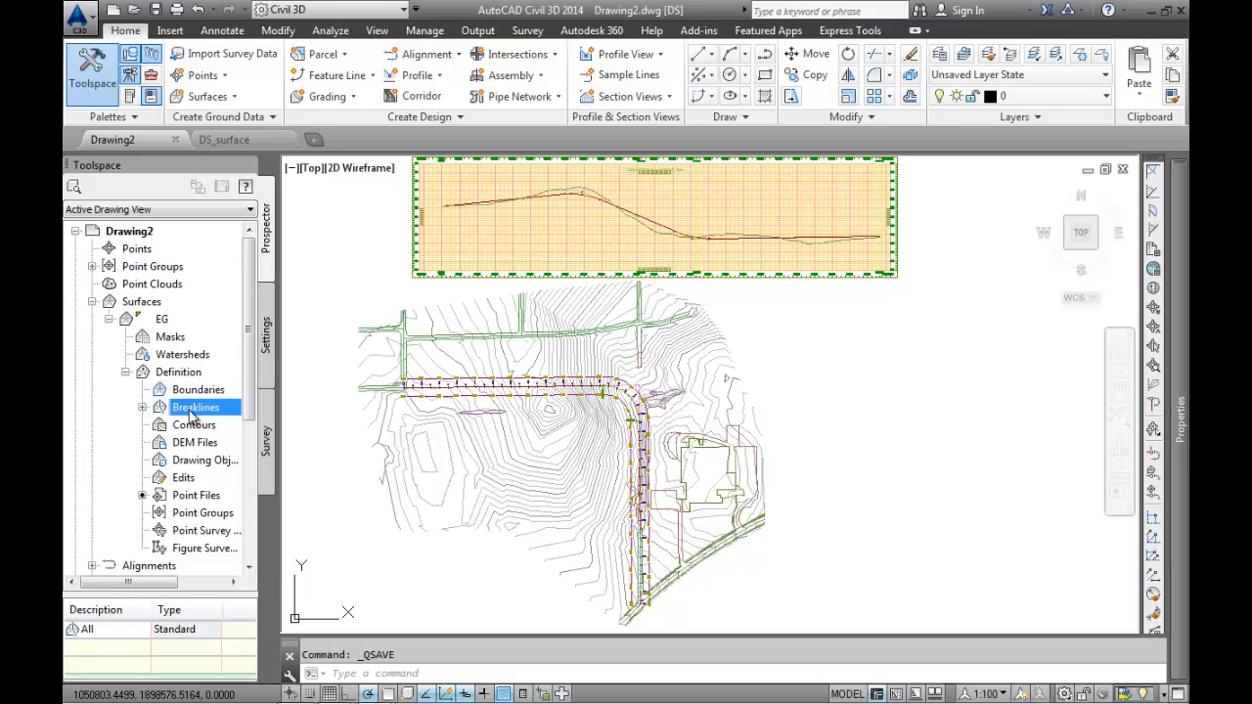
Examine the profiles and profile views belonging to the centerline Alignment - 1 in Drawing2.
left_click(91, 301)
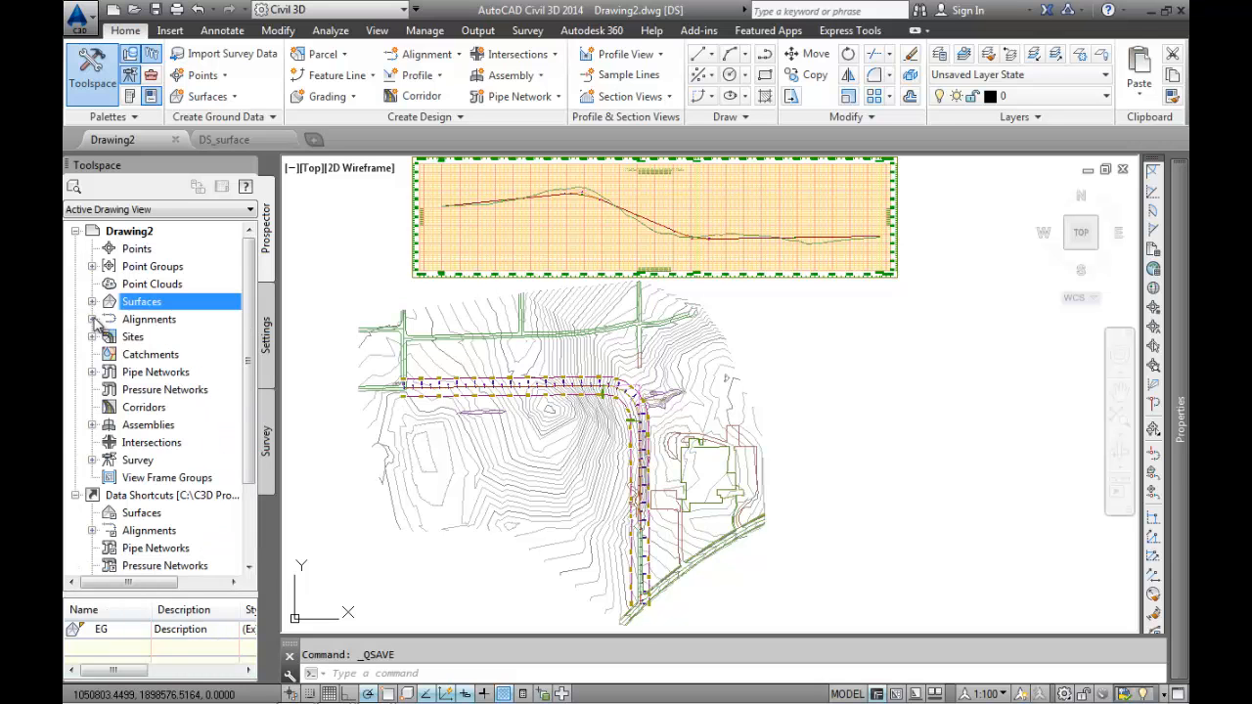
left_click(92, 319)
left_click(109, 337)
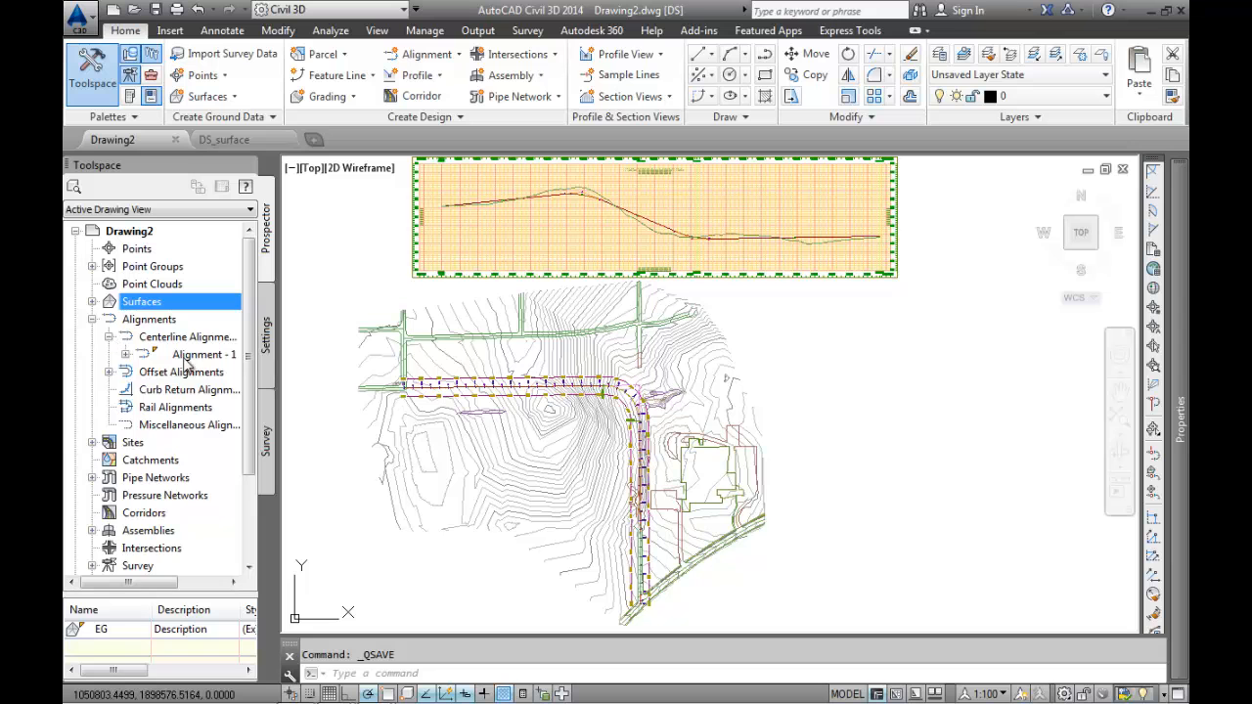
left_click(125, 354)
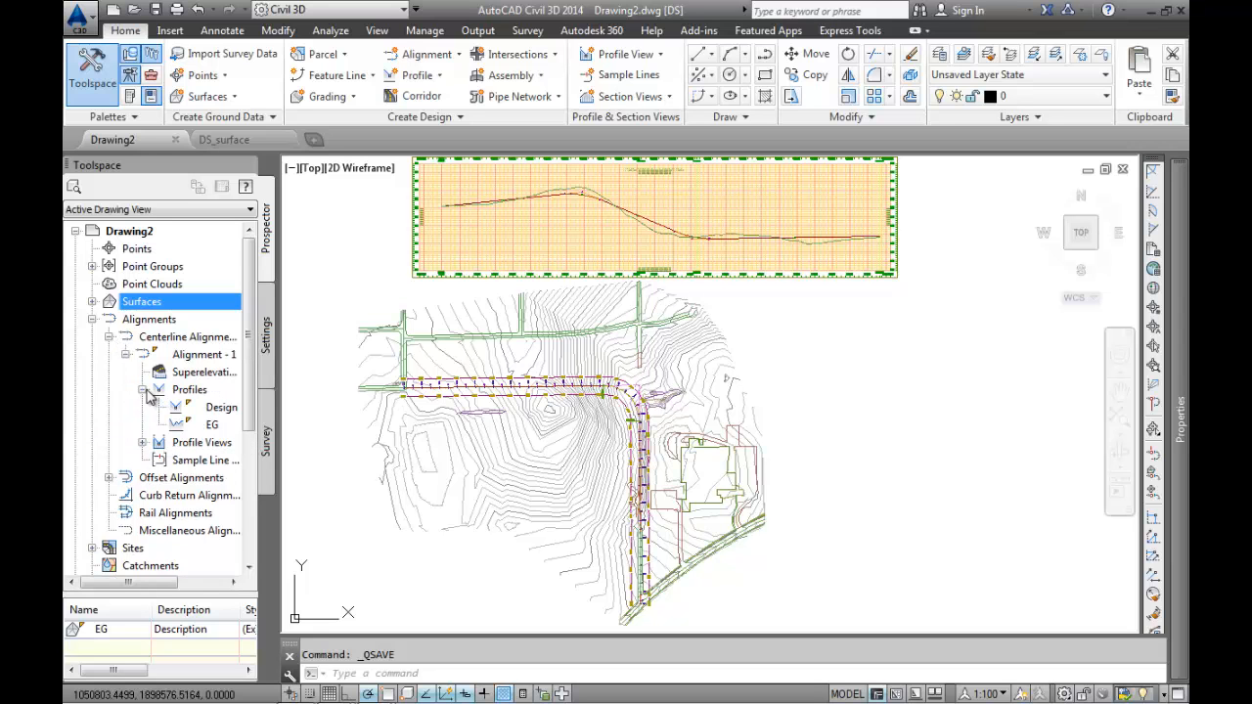
left_click(143, 442)
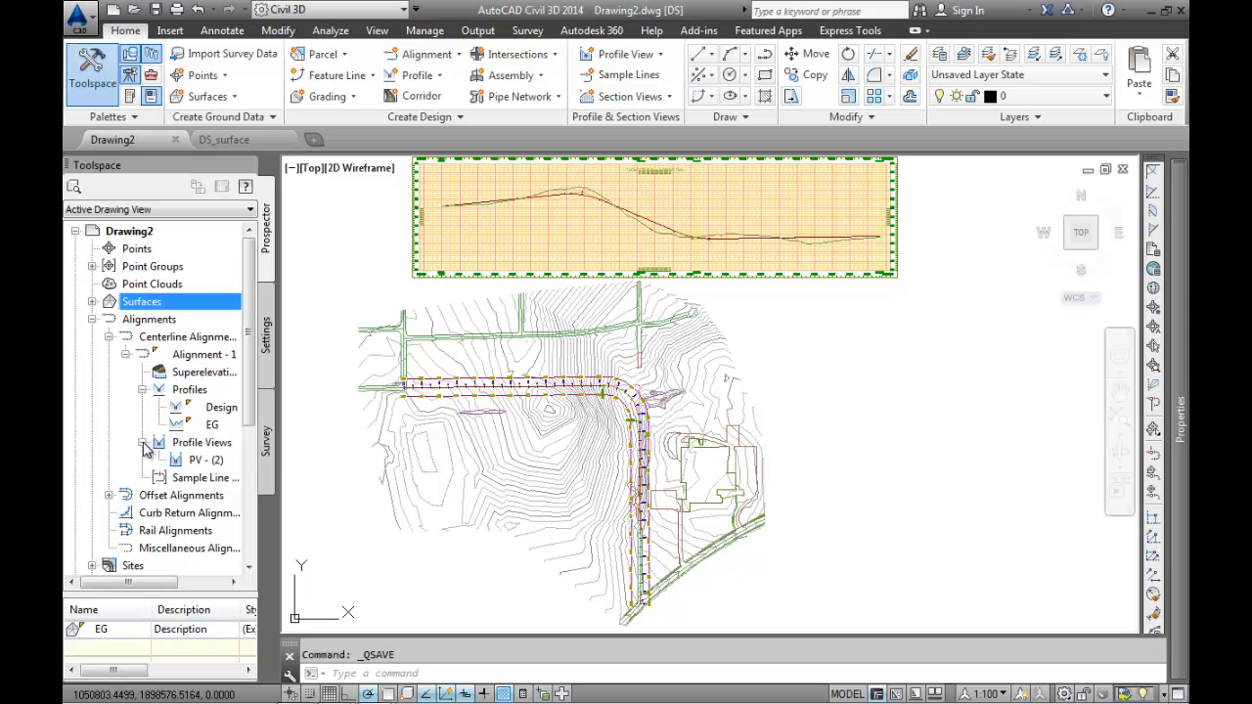
left_click(92, 319)
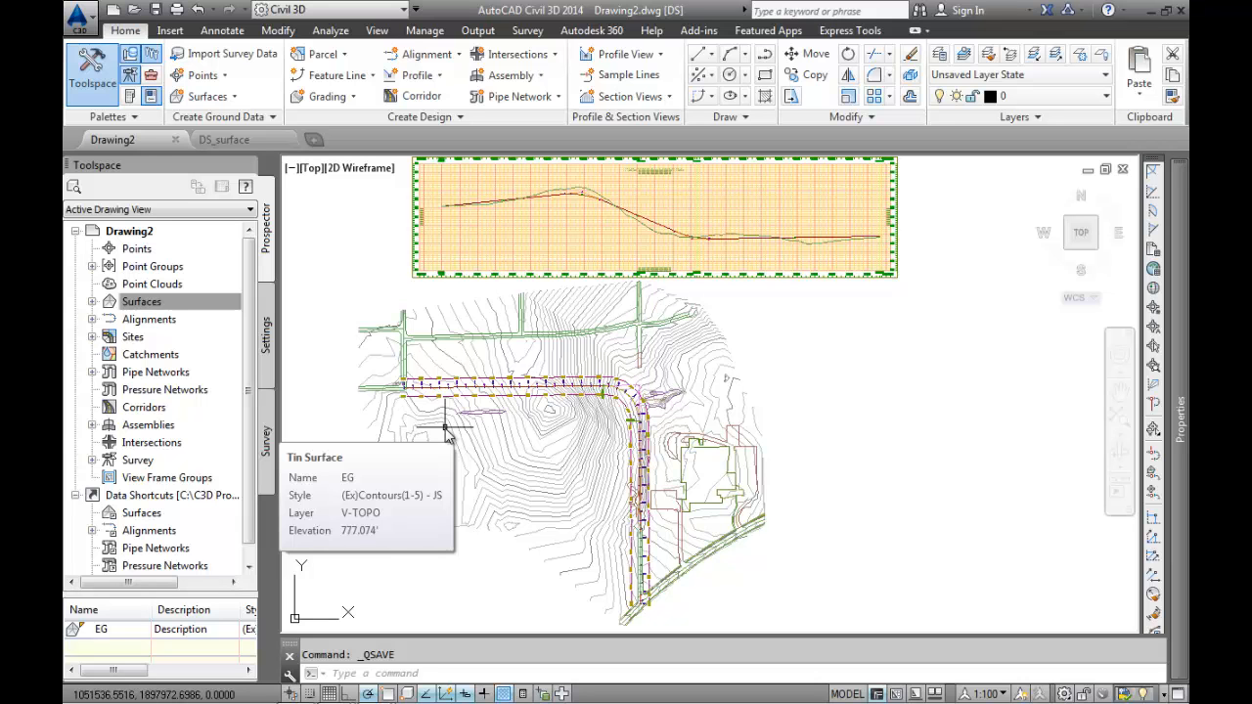
Write the profile view out with WBLOCK to C:\C3D Projects\2013-04\DWGs\PV.dwg, deleting it from the drawing and including AutoCAD Map information.
mouse_move(832, 461)
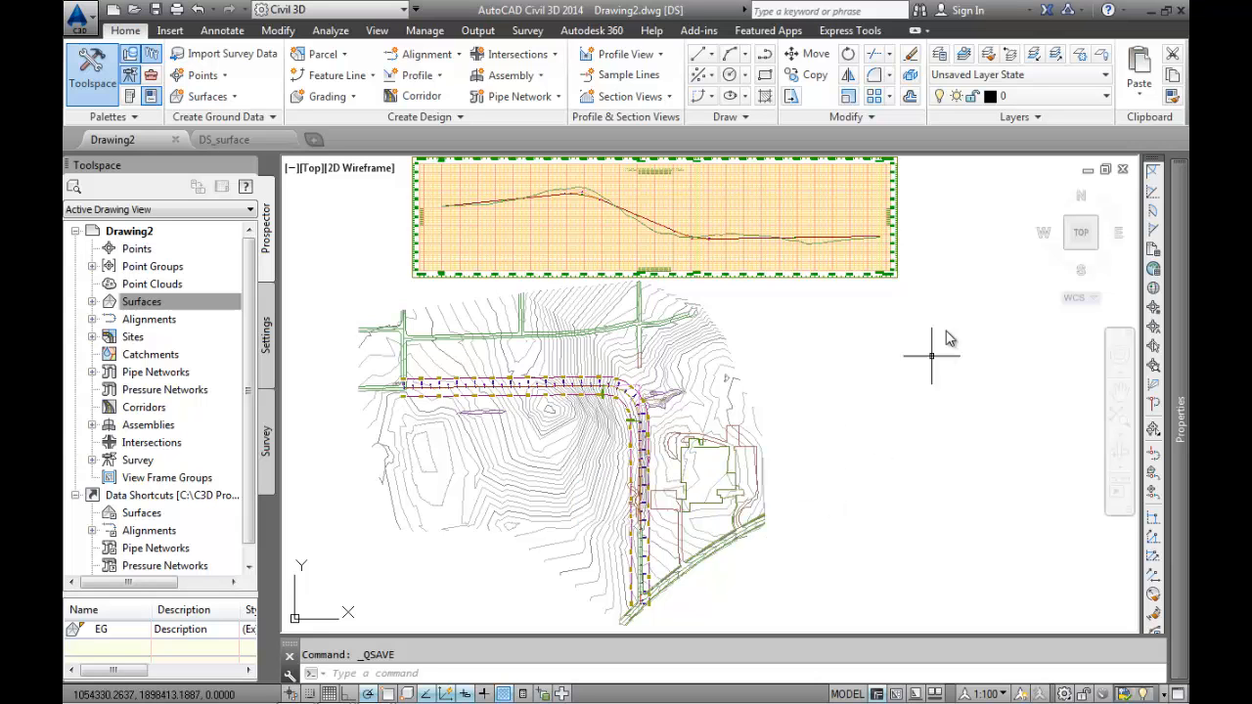
left_click(861, 282)
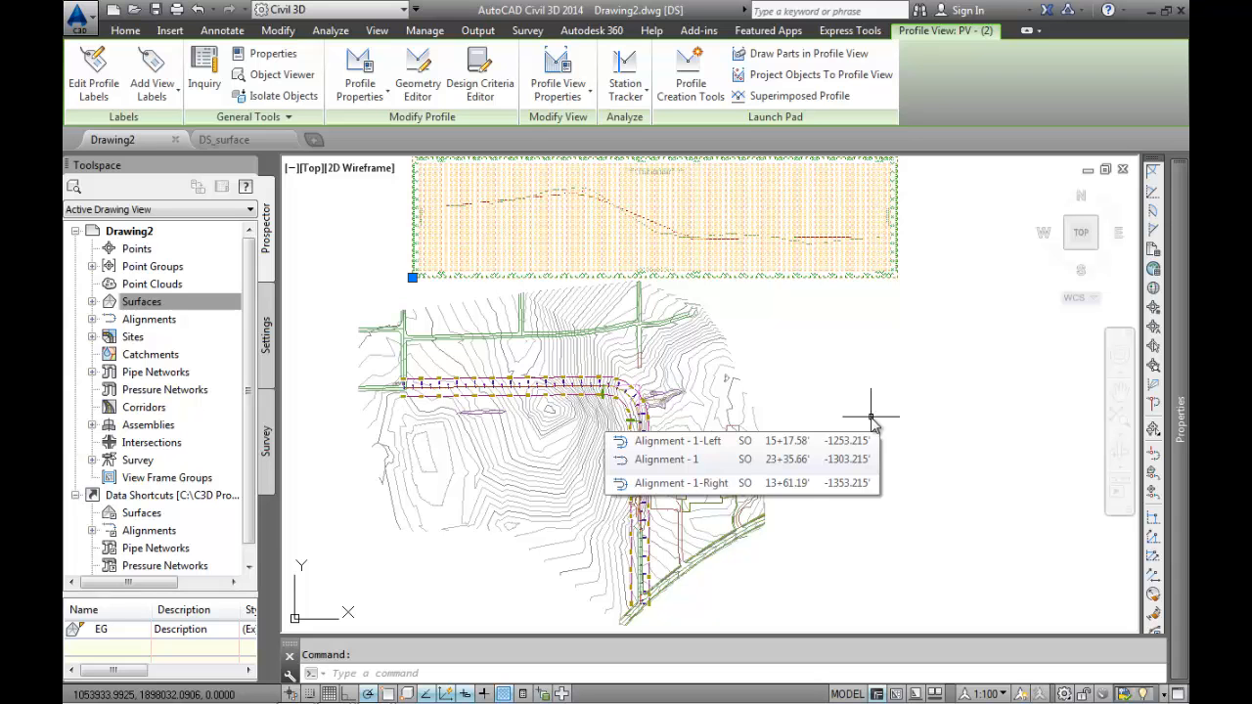
type("WBLOCK")
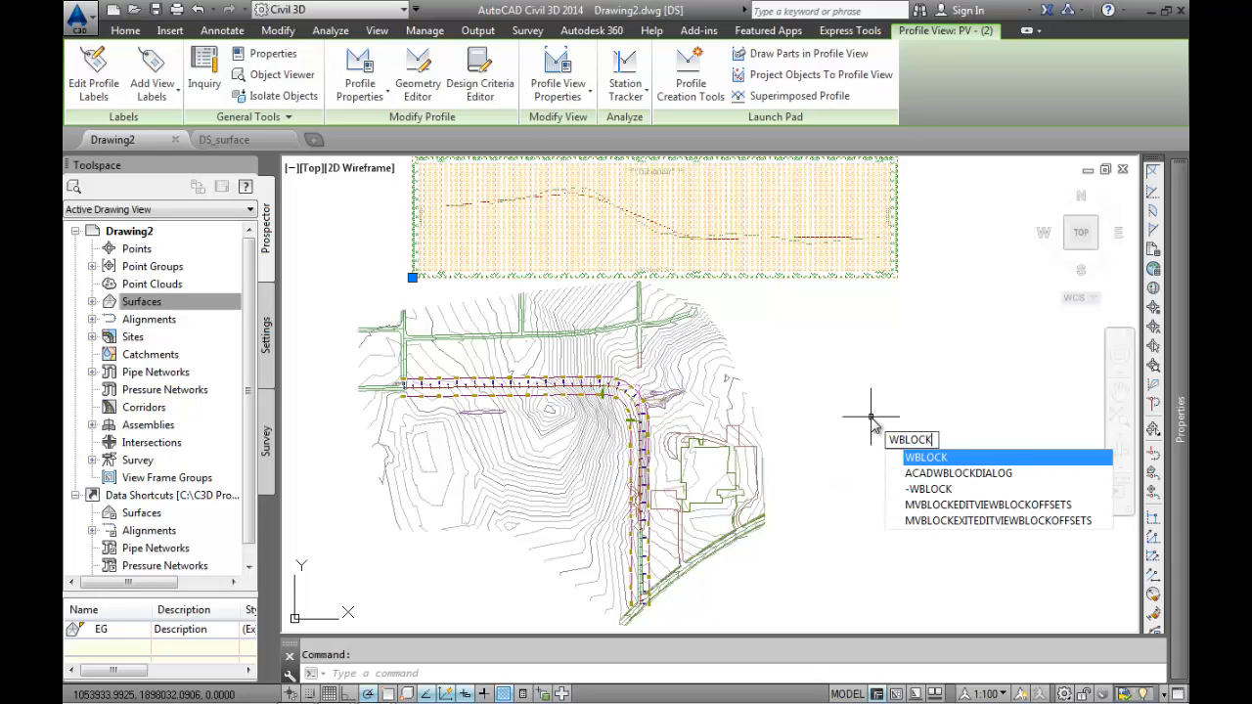
key("Return")
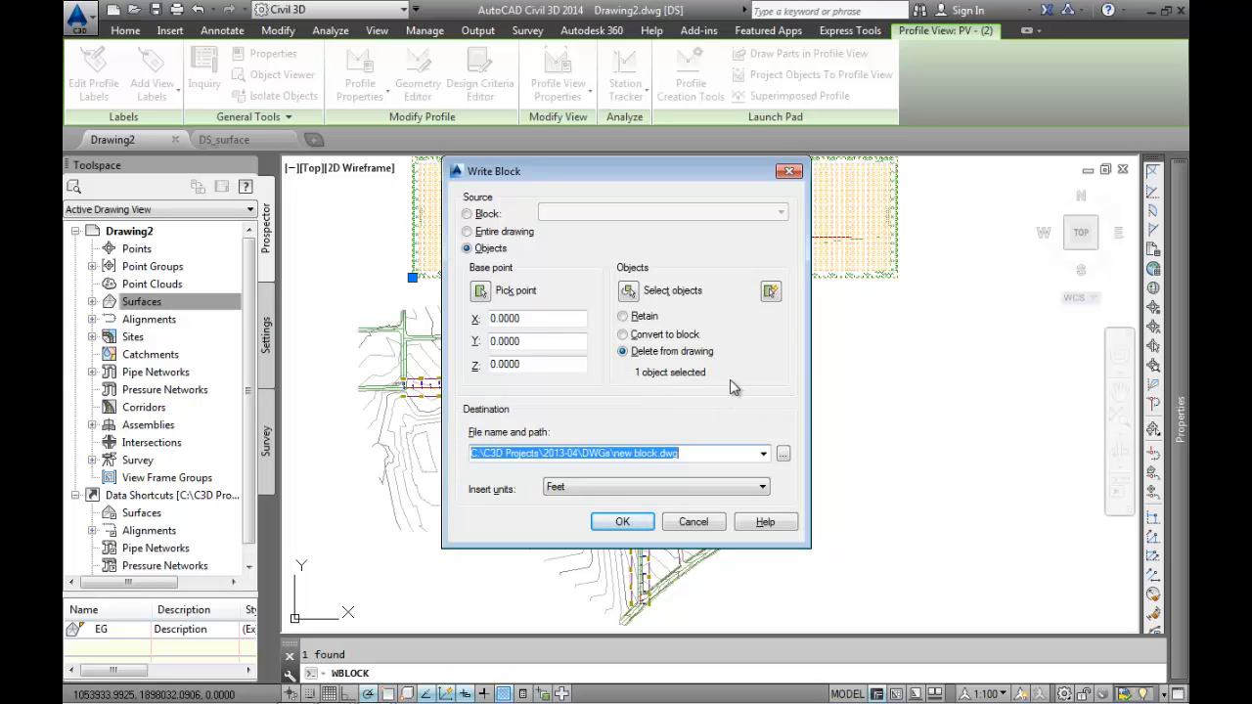
left_click_drag(653, 454, 614, 455)
type("PV")
key("BackSpace")
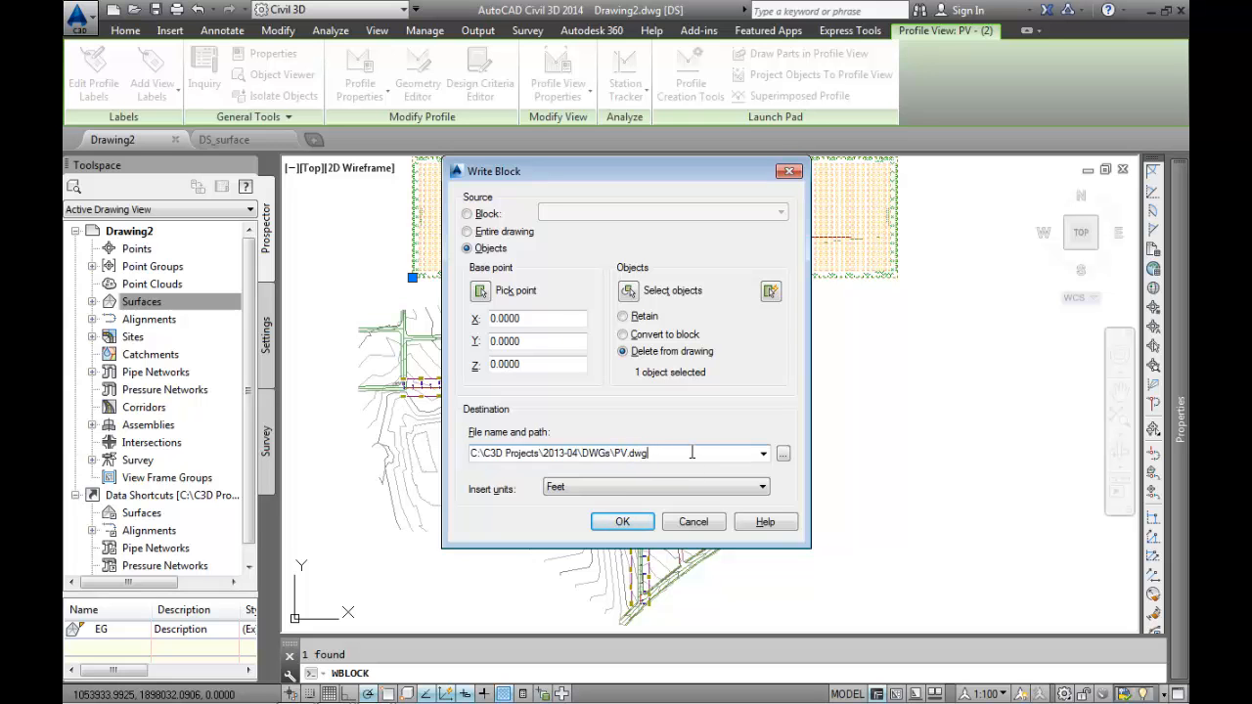
left_click(691, 453)
left_click(633, 523)
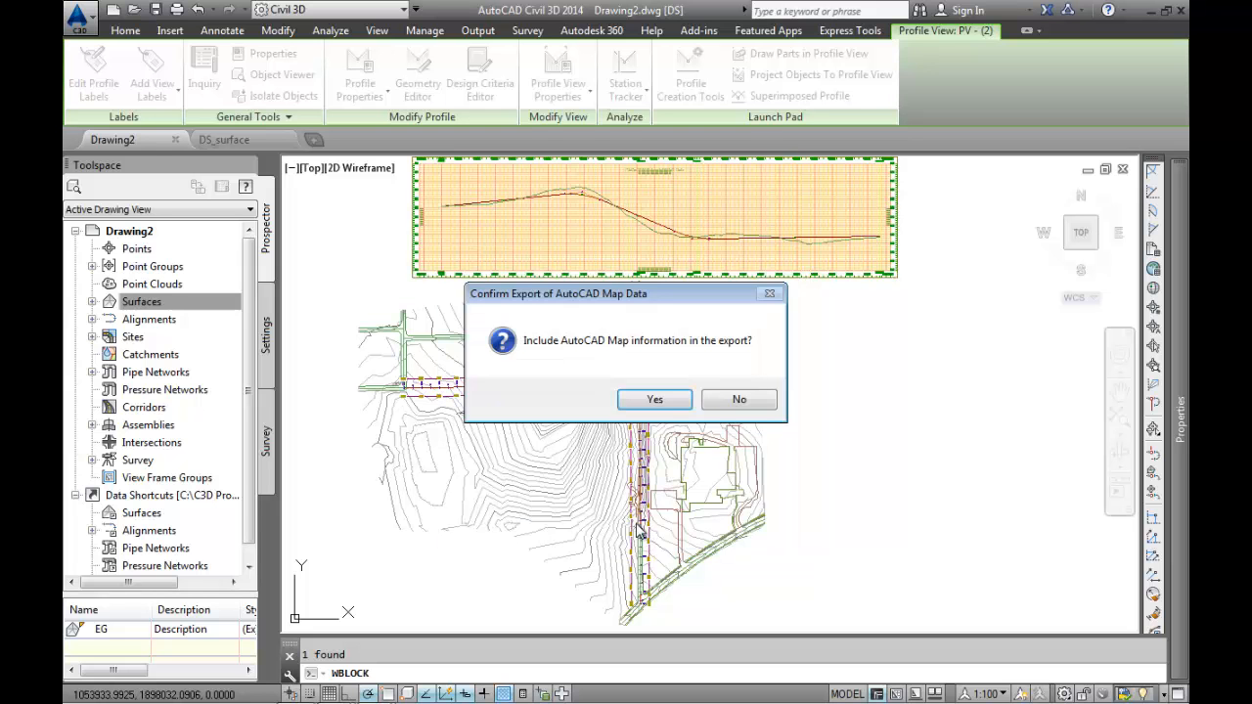
left_click(652, 399)
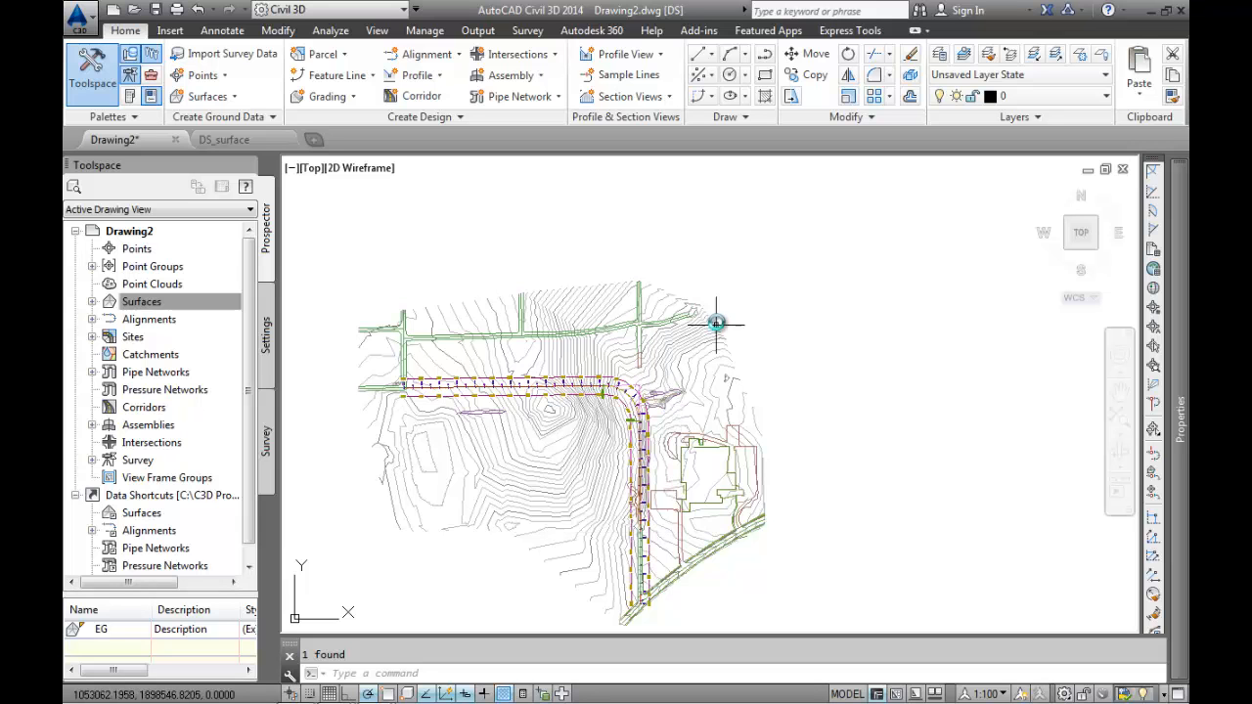
Check Drawing2's centerline and offset alignments, profiles and profile views, and inspect the alignment labels in plan.
left_click(92, 319)
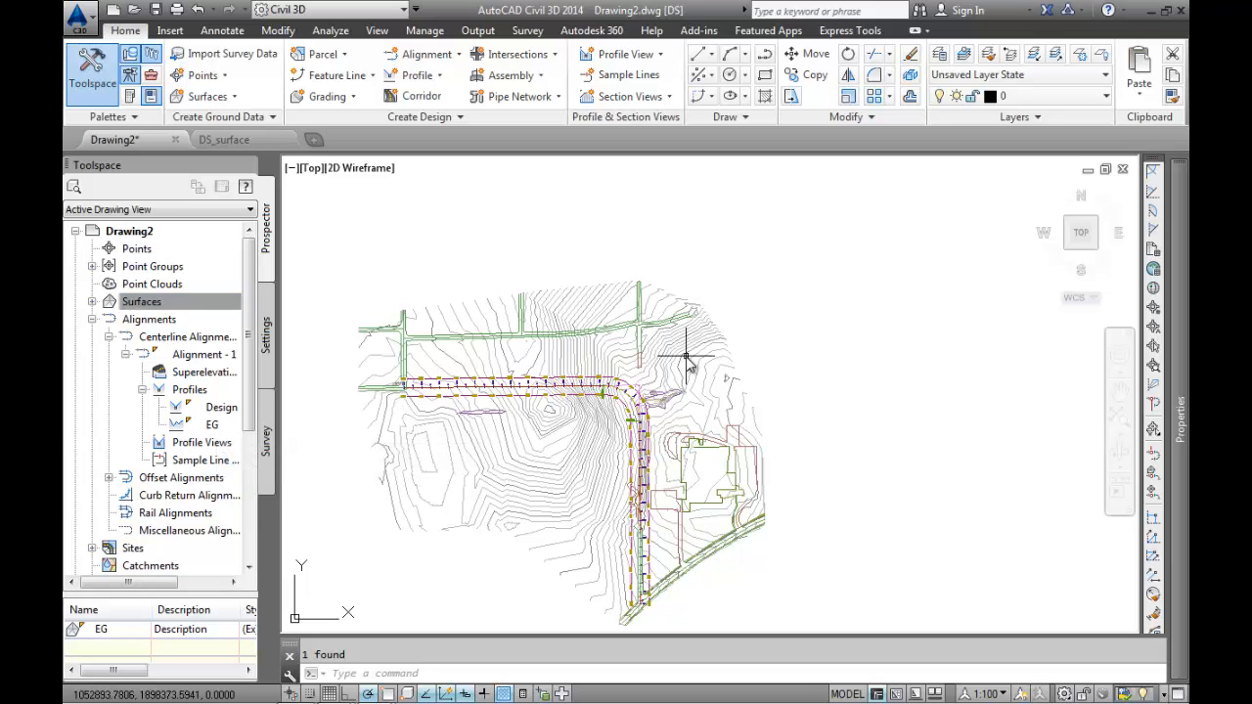
mouse_move(553, 483)
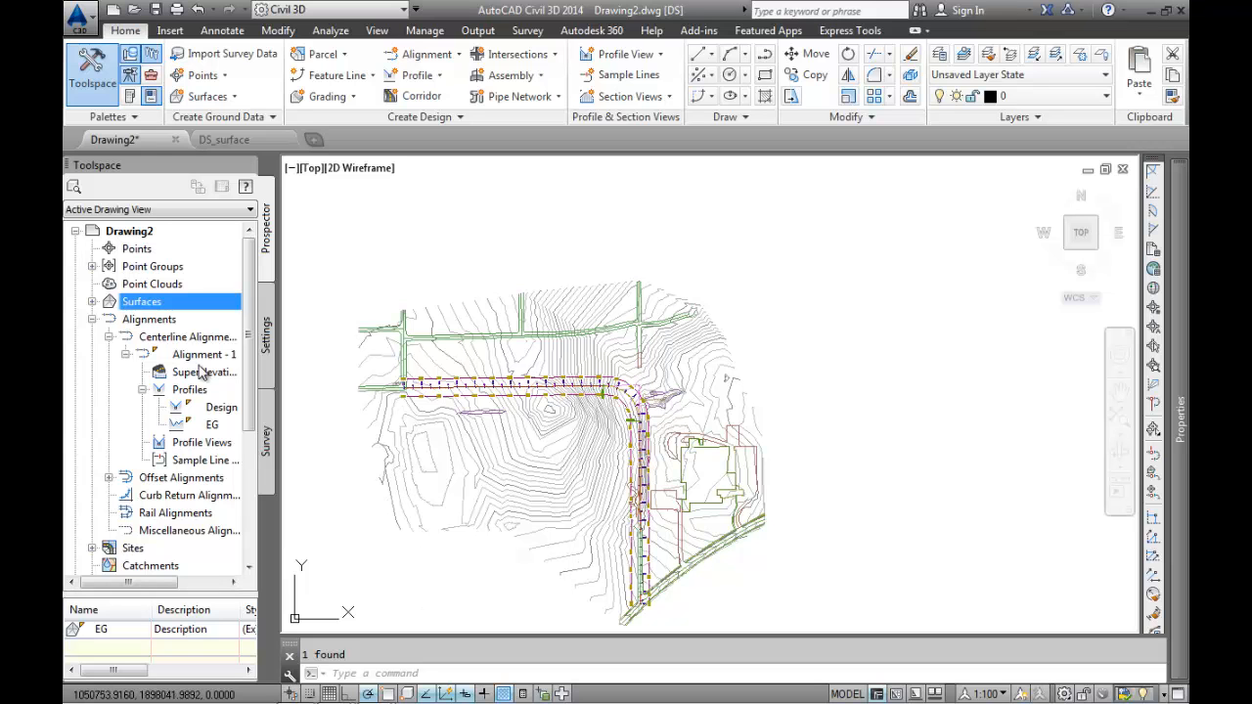
left_click(108, 477)
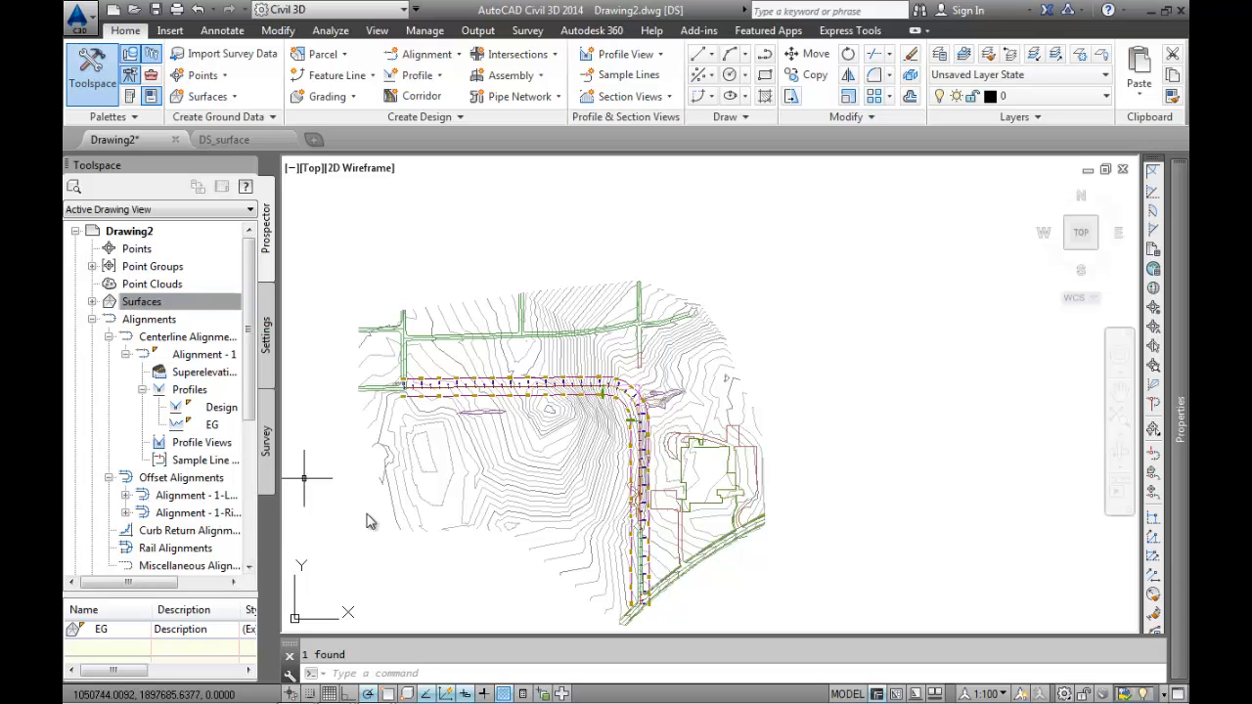
left_click(108, 478)
scroll(585, 323, "up", 5)
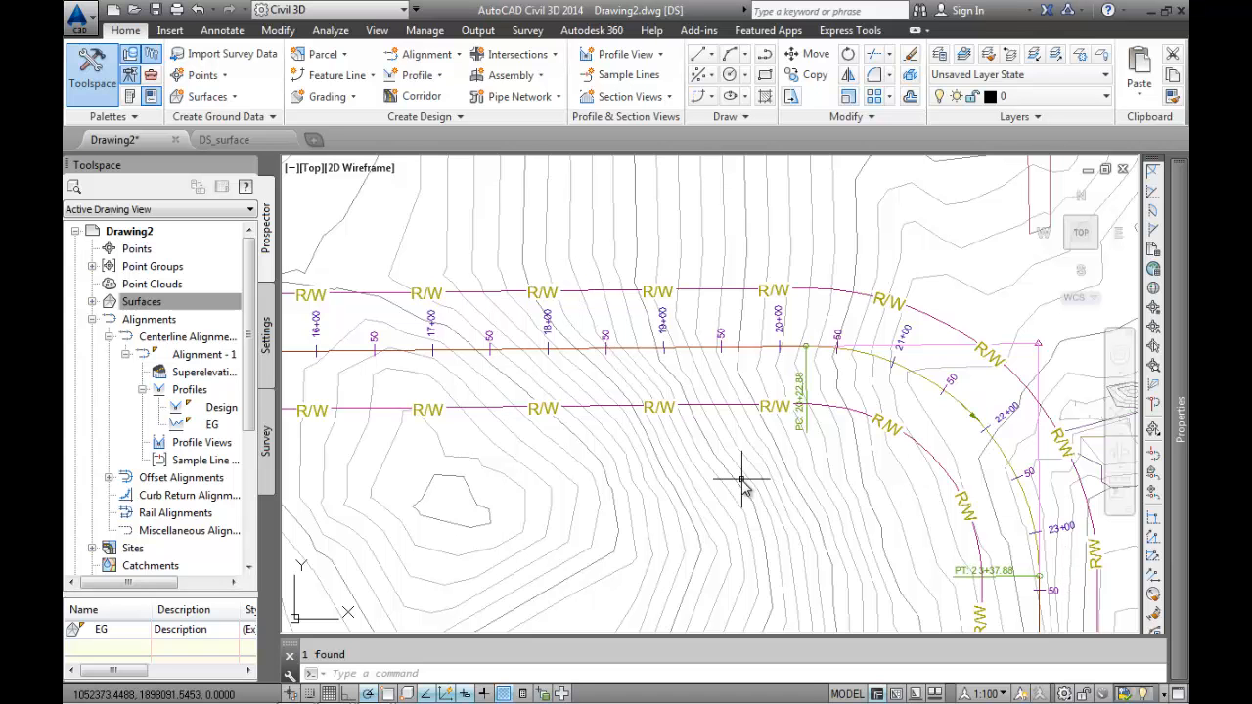
scroll(740, 481, "down", 8)
scroll(619, 474, "up", 6)
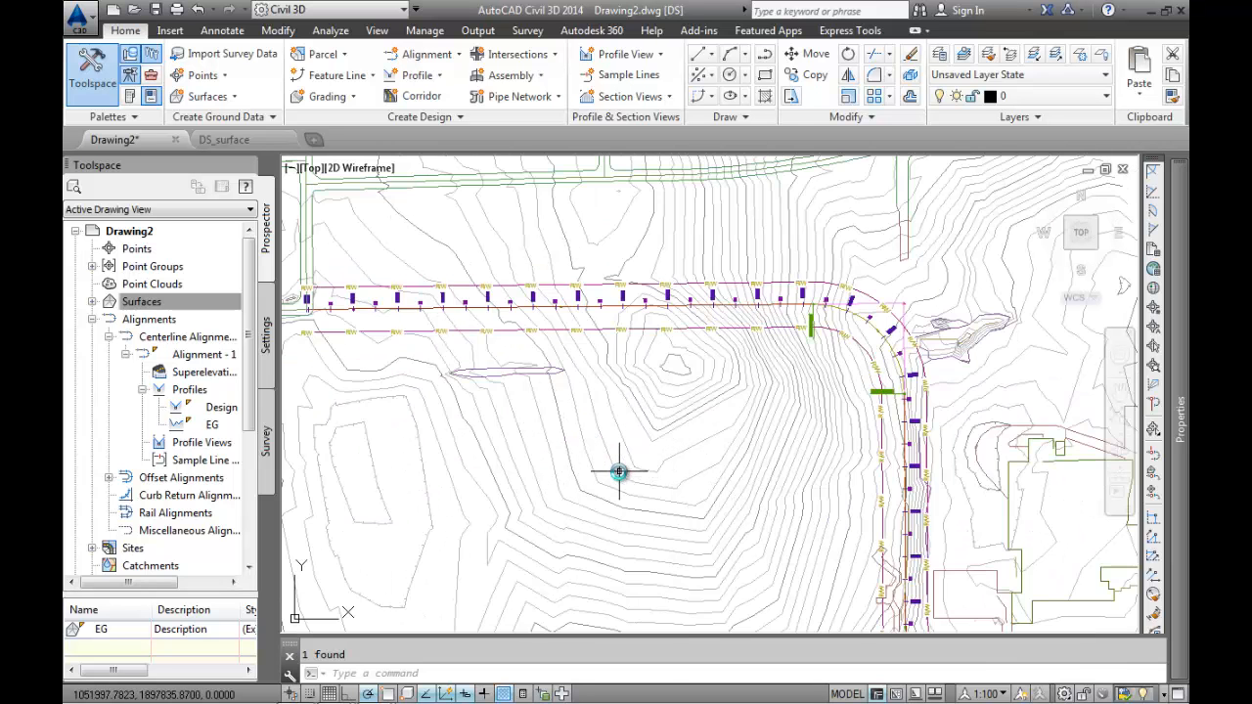
scroll(620, 471, "down", 2)
Open the exported drawing PV.dwg.
left_click(134, 10)
left_click(497, 231)
left_click(855, 508)
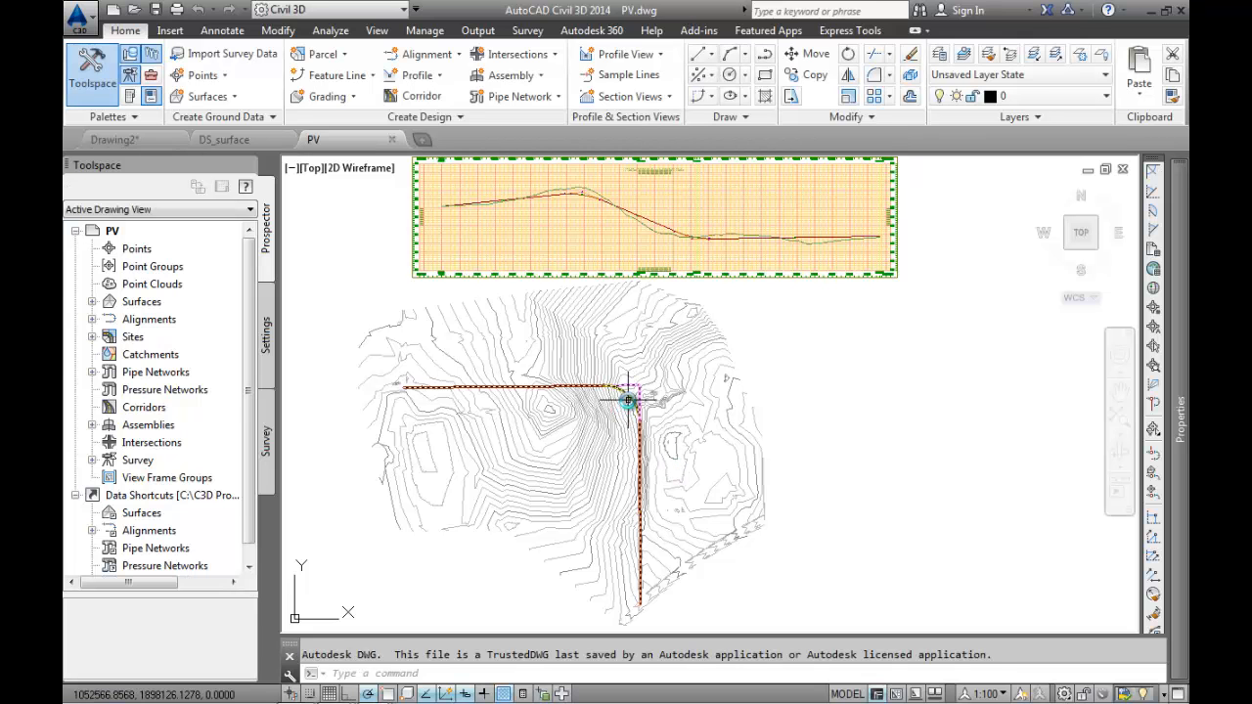
Examine the alignments in PV.dwg, including Alignment - 1's profiles and profile views.
left_click(92, 319)
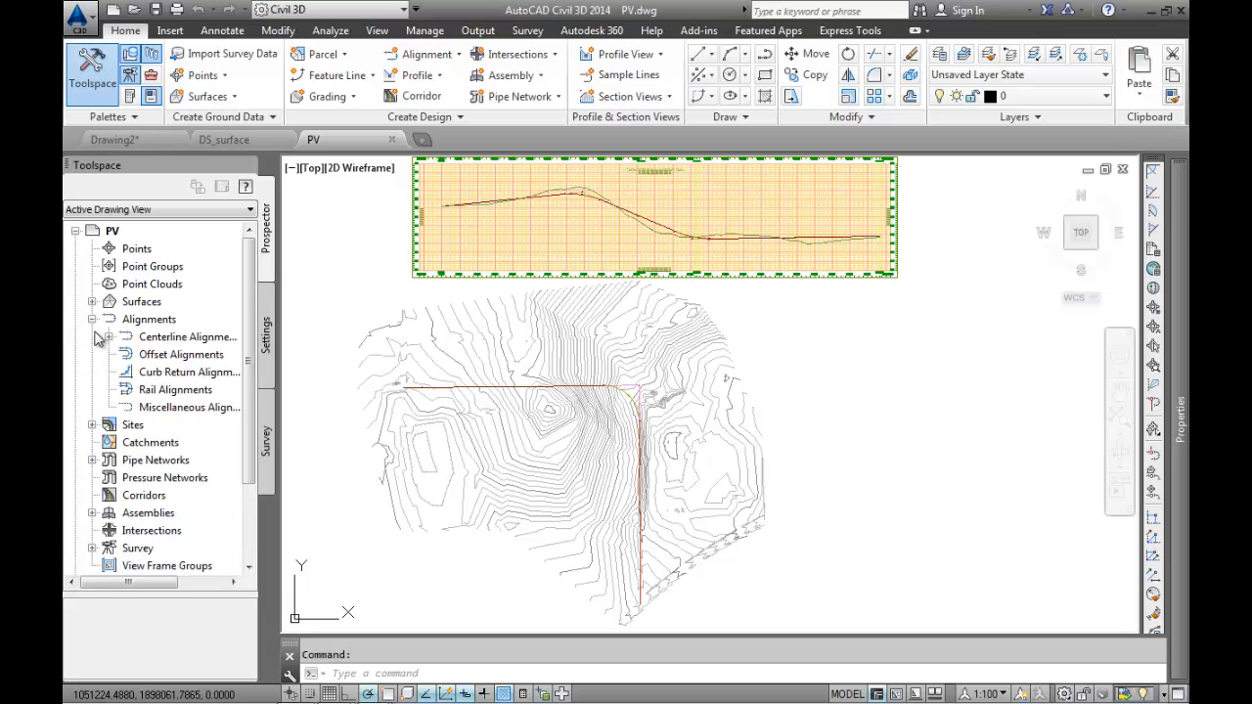
left_click(109, 337)
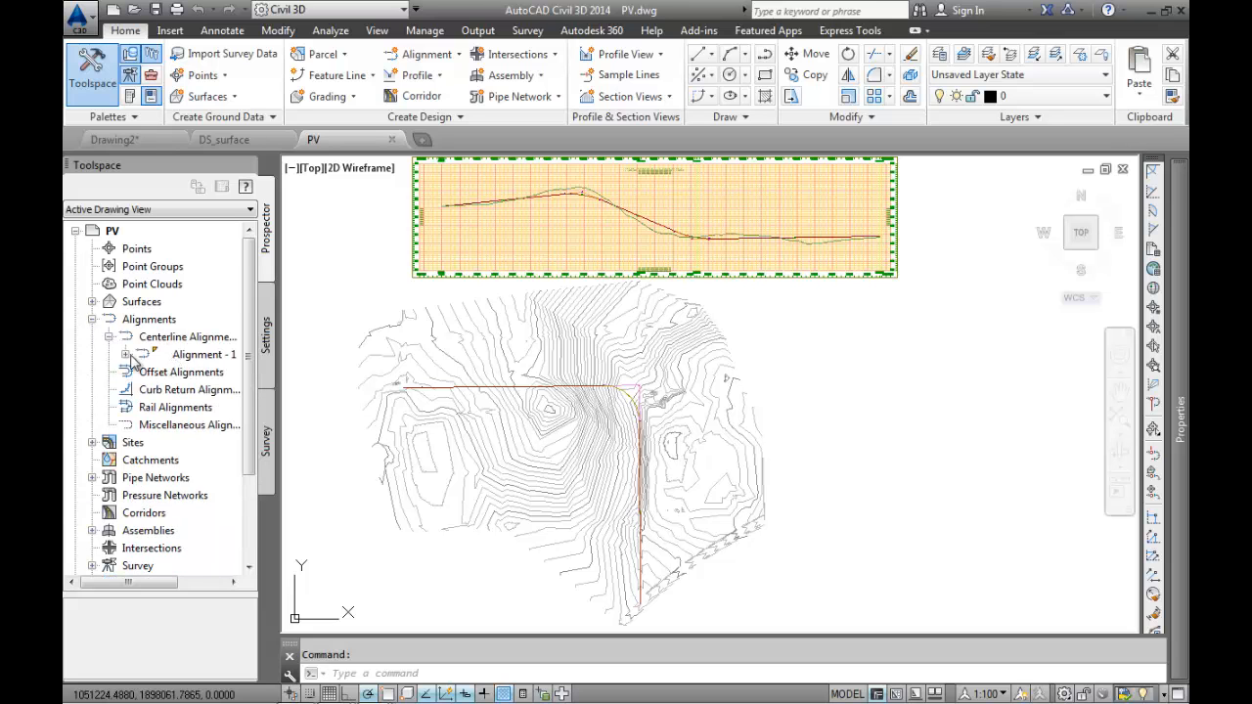
left_click(126, 354)
left_click(143, 389)
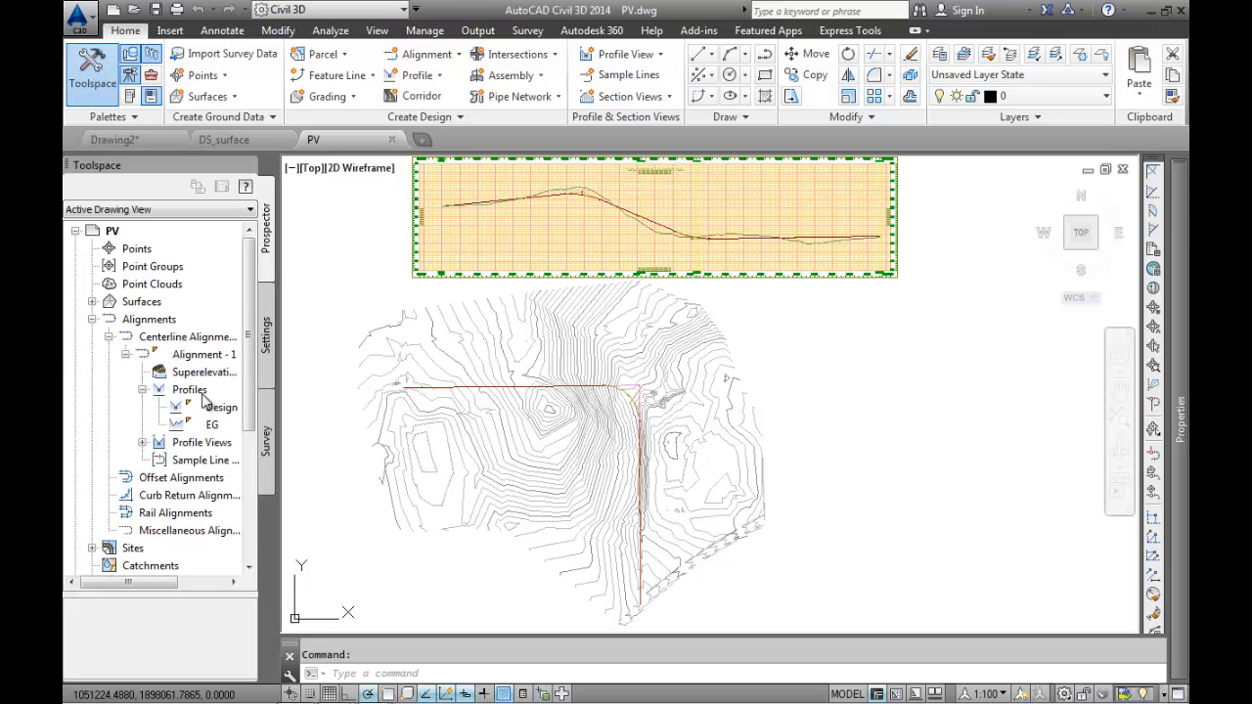
left_click(143, 443)
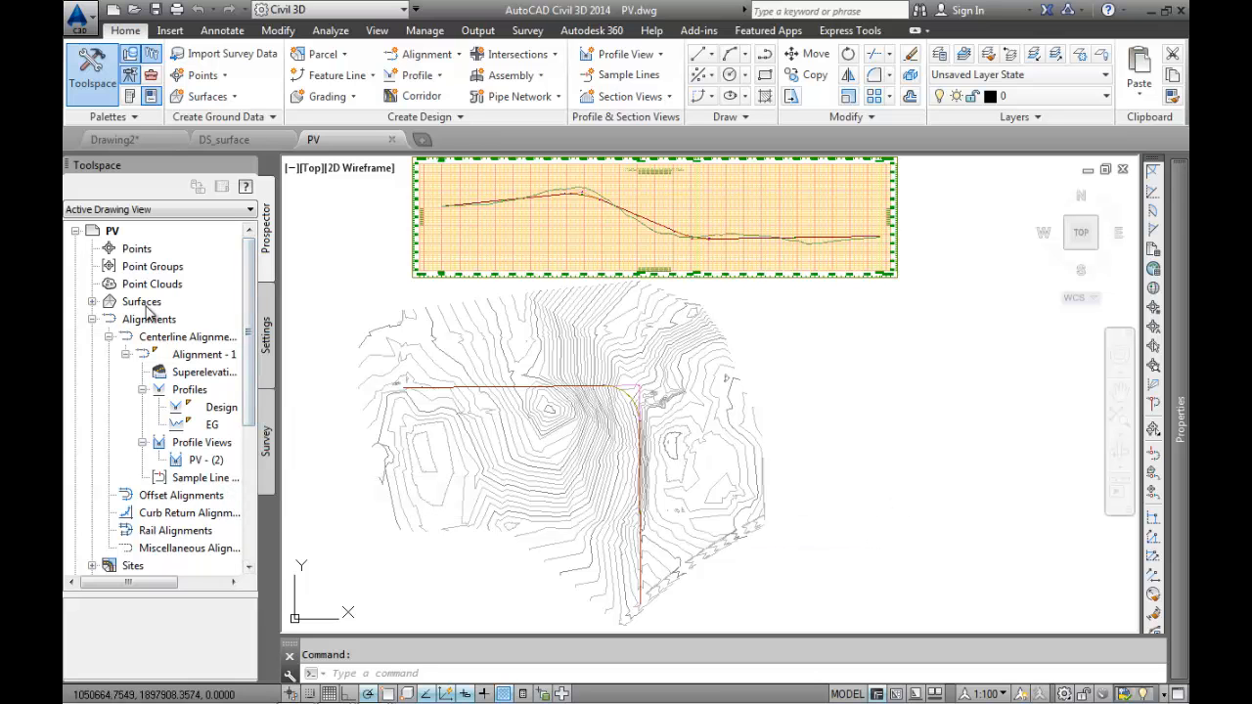
Examine the EG surface's definition in PV.dwg, including its point files.
left_click(92, 302)
left_click(108, 319)
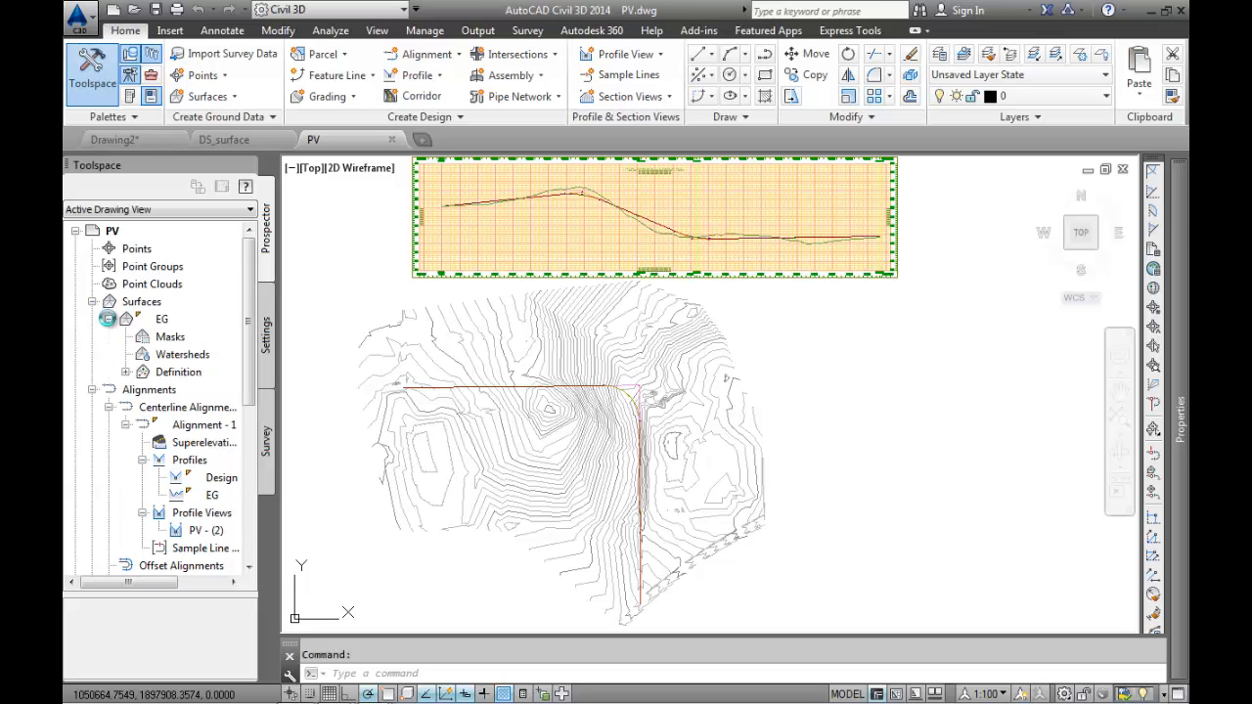
left_click(160, 319)
left_click(125, 373)
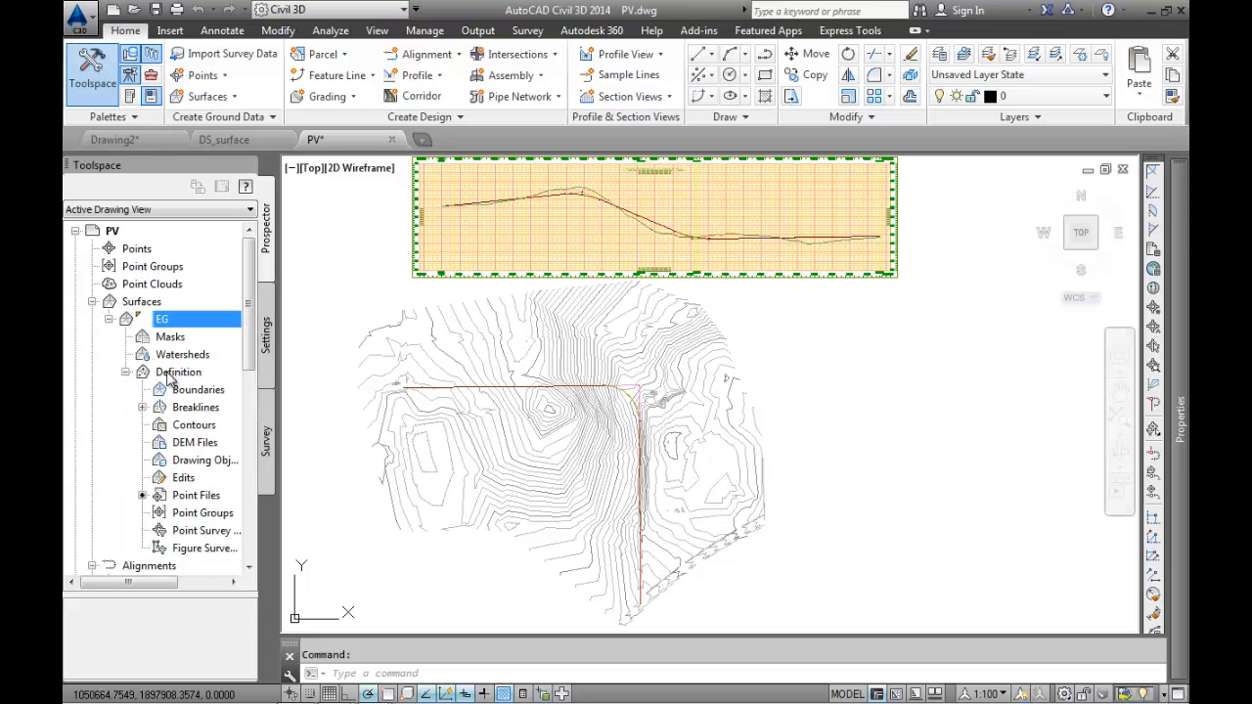
left_click(172, 377)
left_click(203, 497)
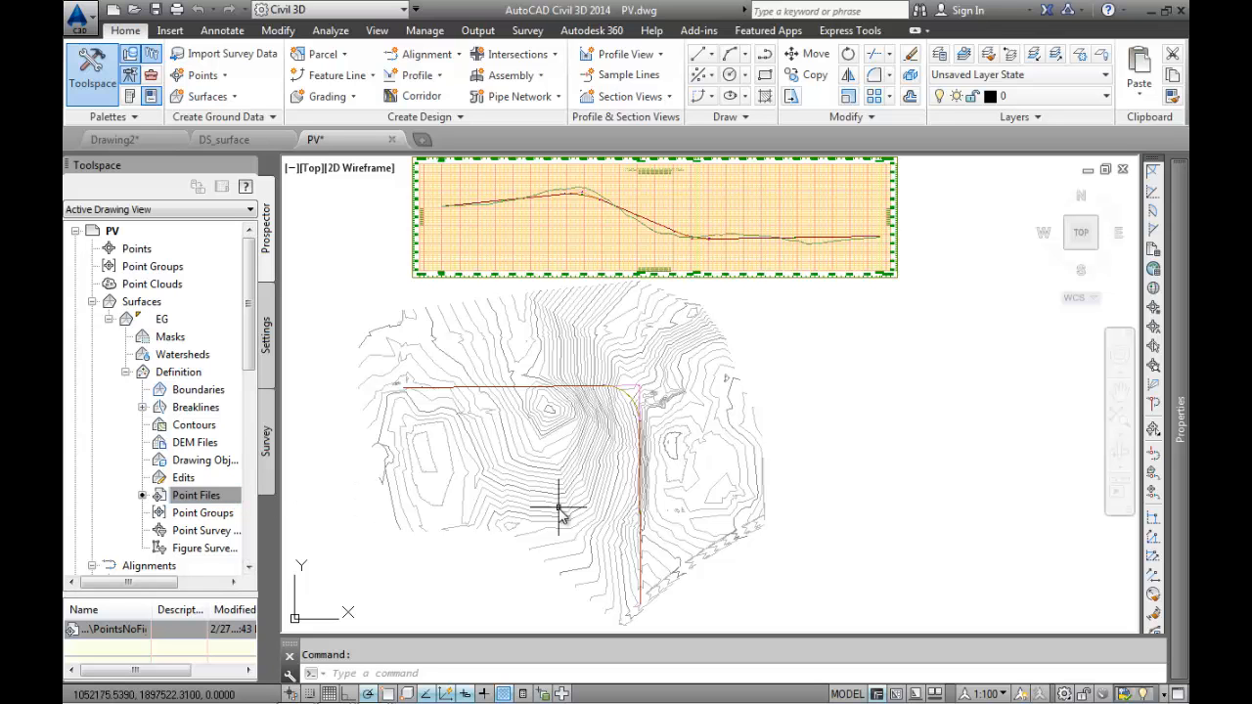
Review the vertex properties of the EG surface's breakline set All, and close the properties.
left_click(181, 410)
left_click(143, 409)
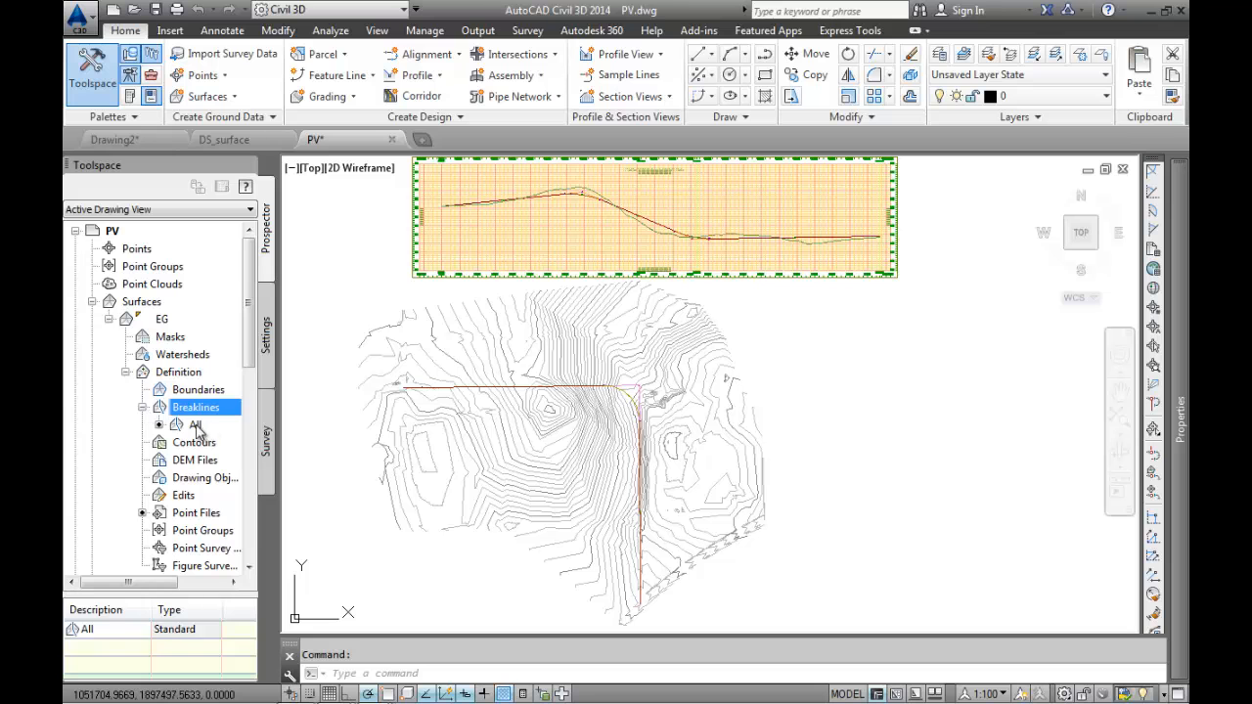
left_click(196, 425)
right_click(195, 425)
left_click(253, 436)
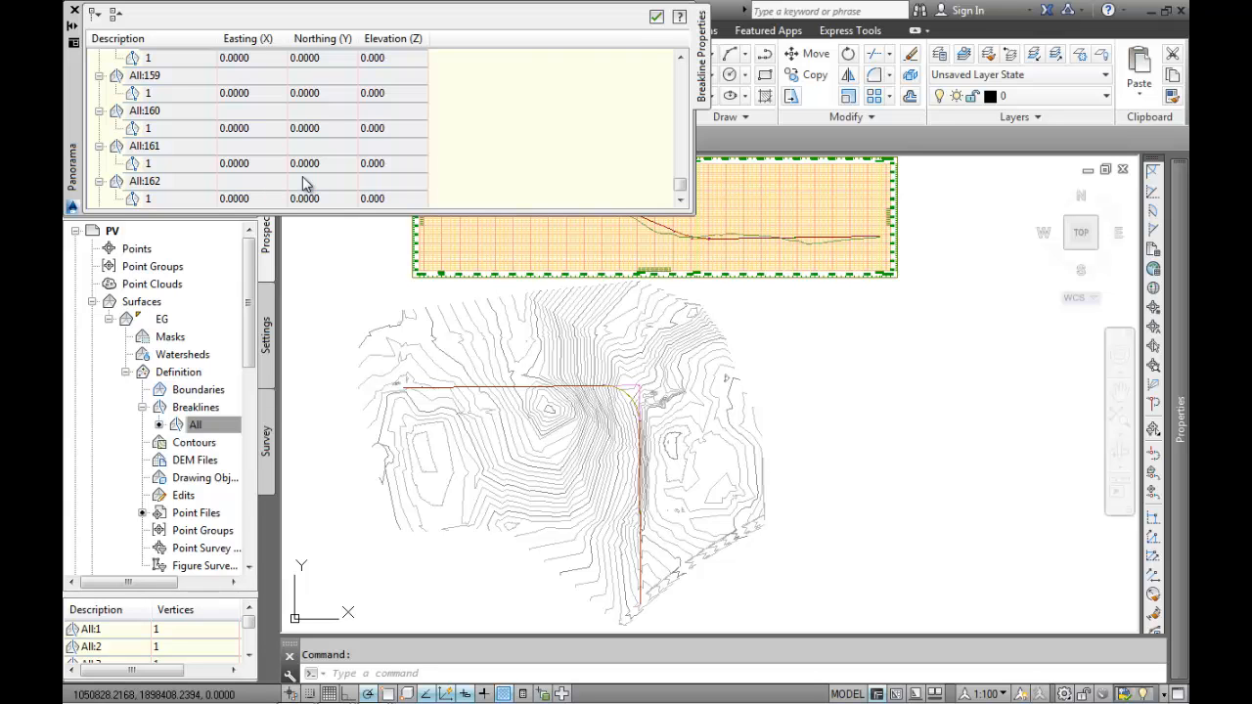
left_click(655, 17)
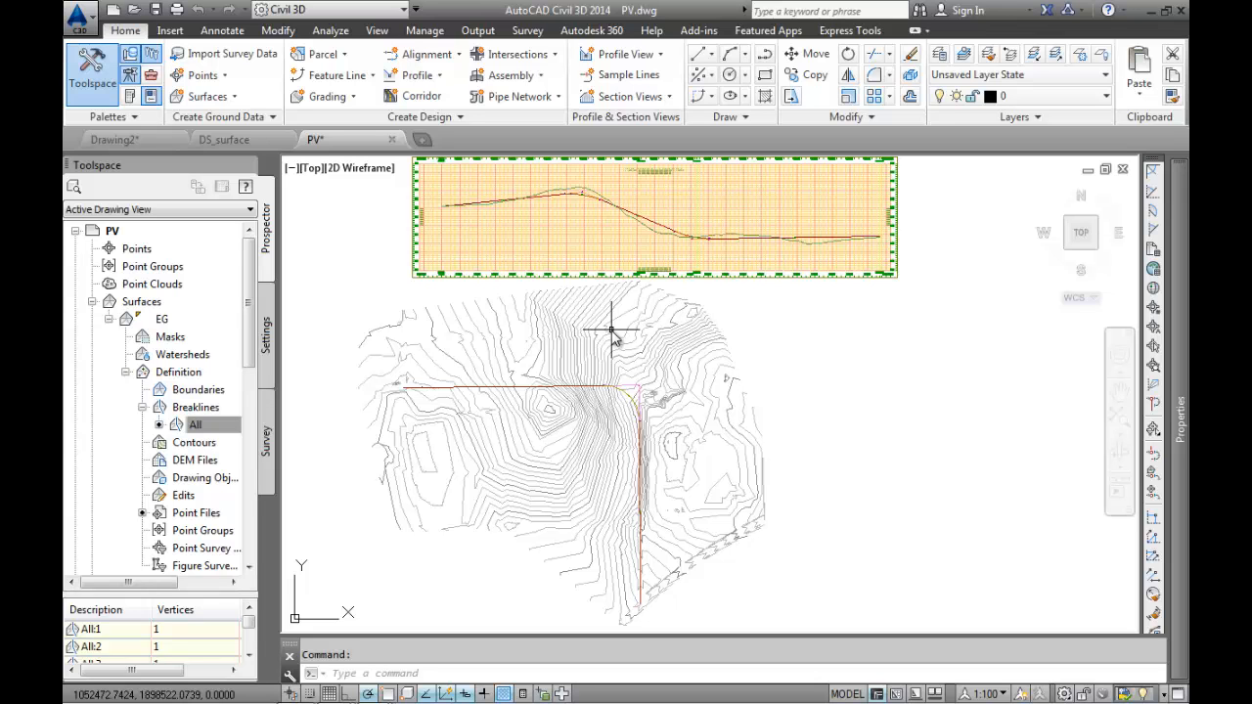
Review the alignment styles and profile view styles in PV.dwg's settings, including the description of FullIn Majors 10x - JS.
left_click(265, 335)
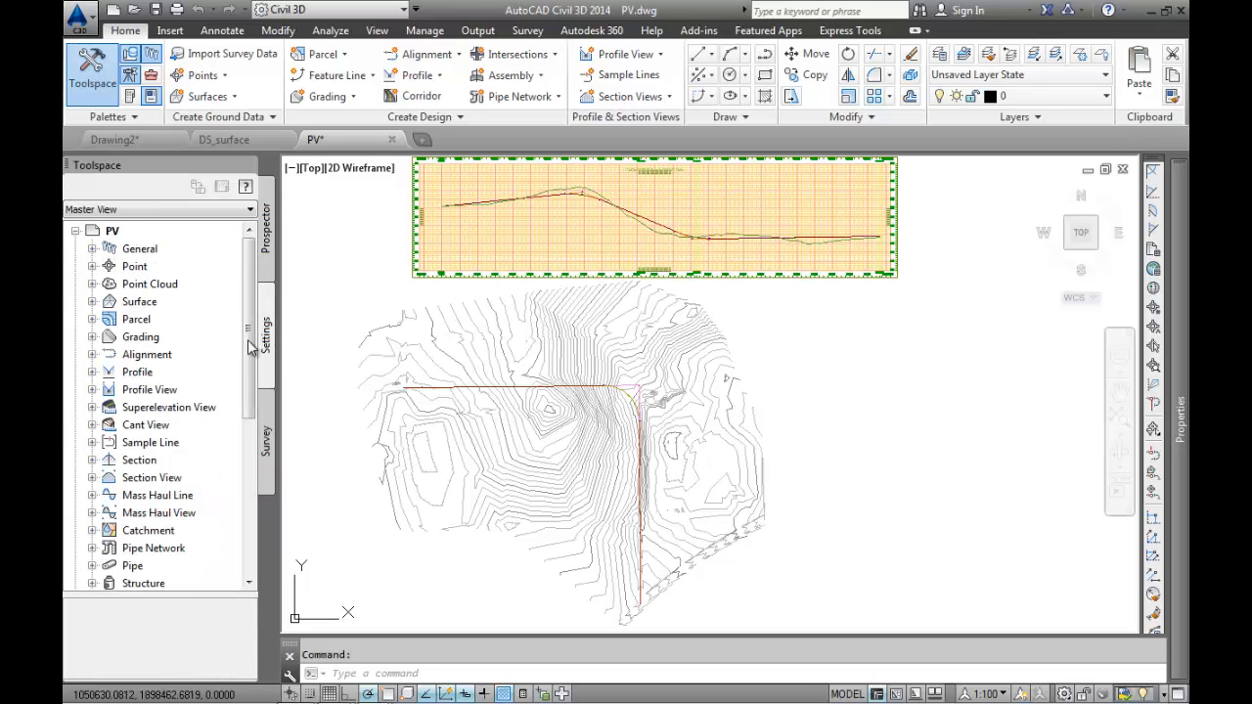
left_click(92, 354)
left_click(109, 372)
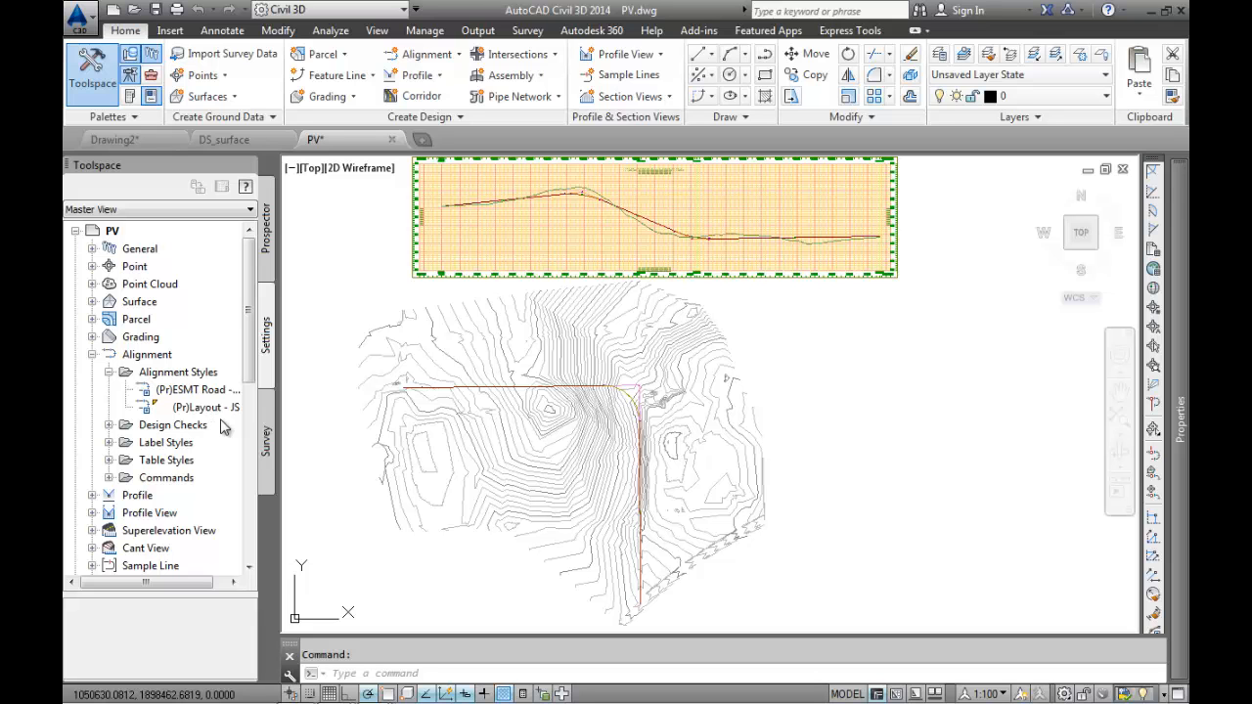
left_click(91, 354)
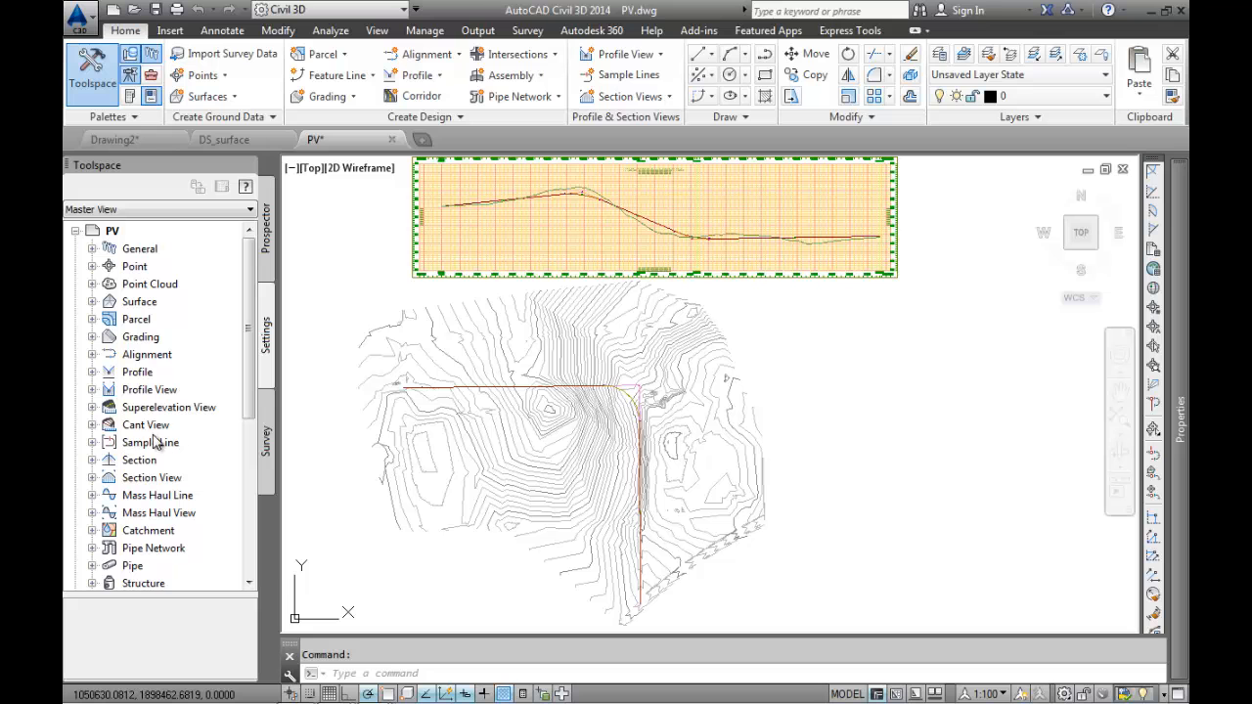
left_click(92, 389)
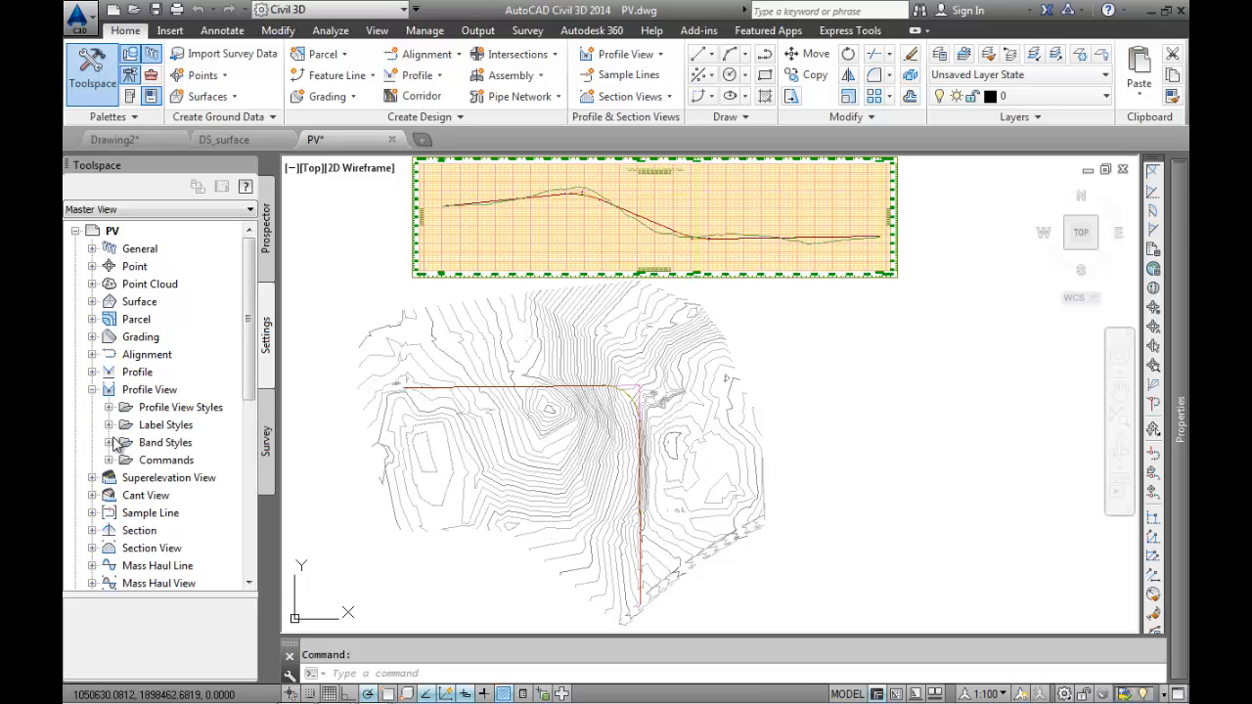
left_click(109, 407)
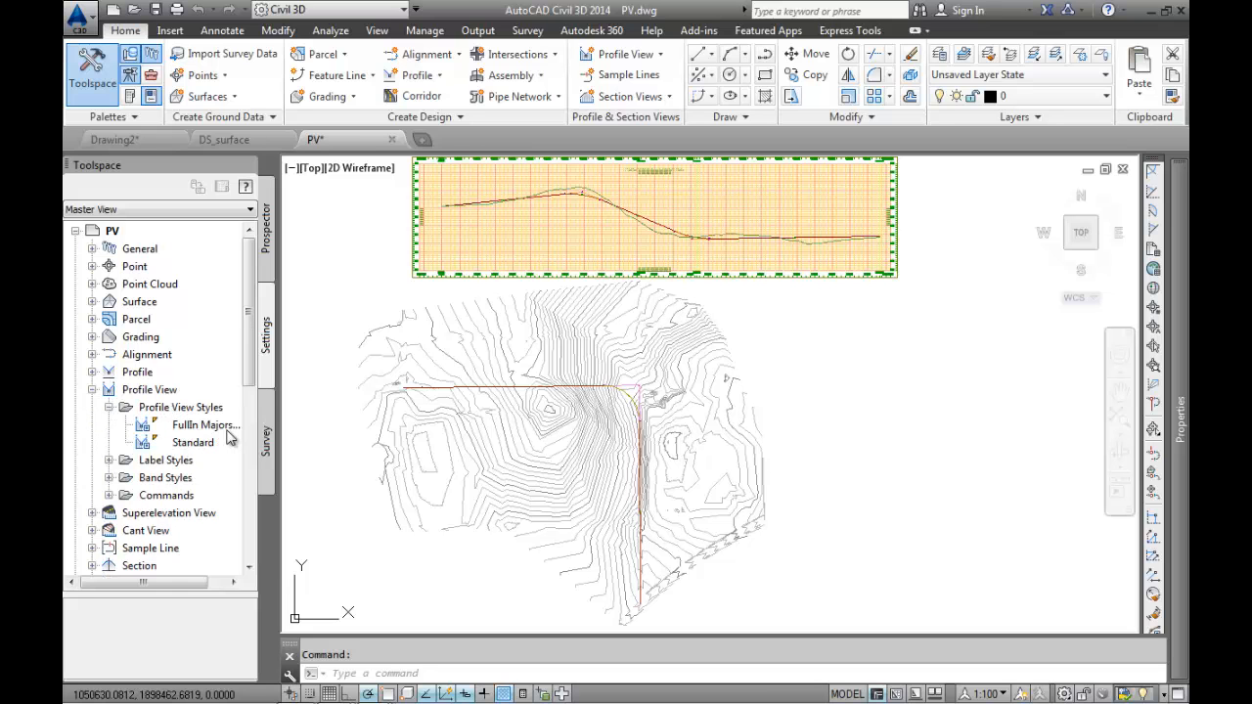
mouse_move(228, 437)
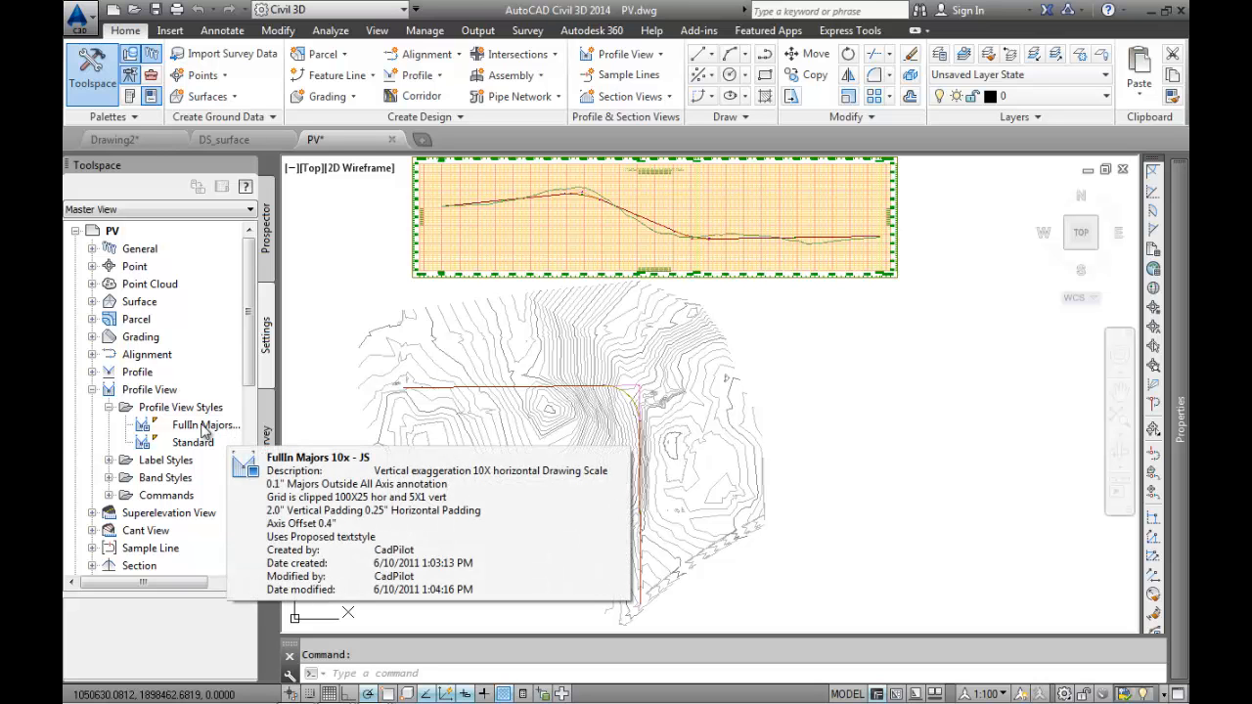
left_click(92, 389)
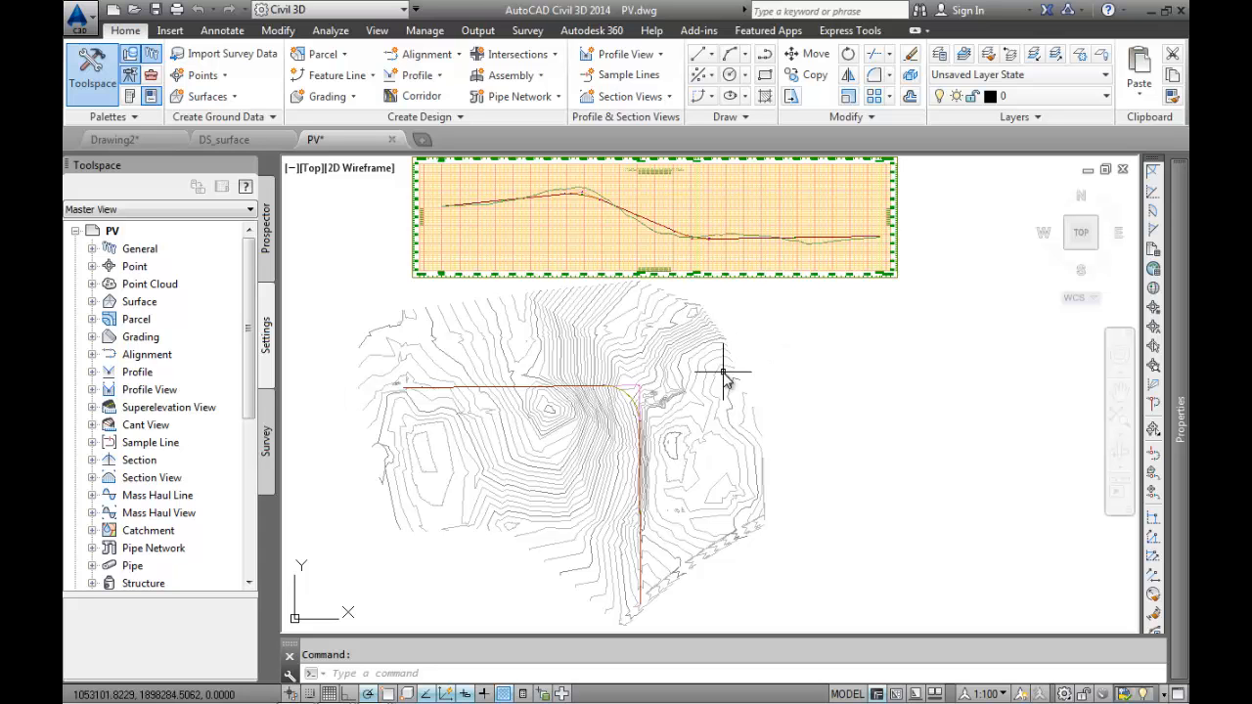
Review PV.dwg's layers, blocks, text styles, table styles, plot styles and linetypes with RENAME, renaming nothing.
type("rename")
key("Return")
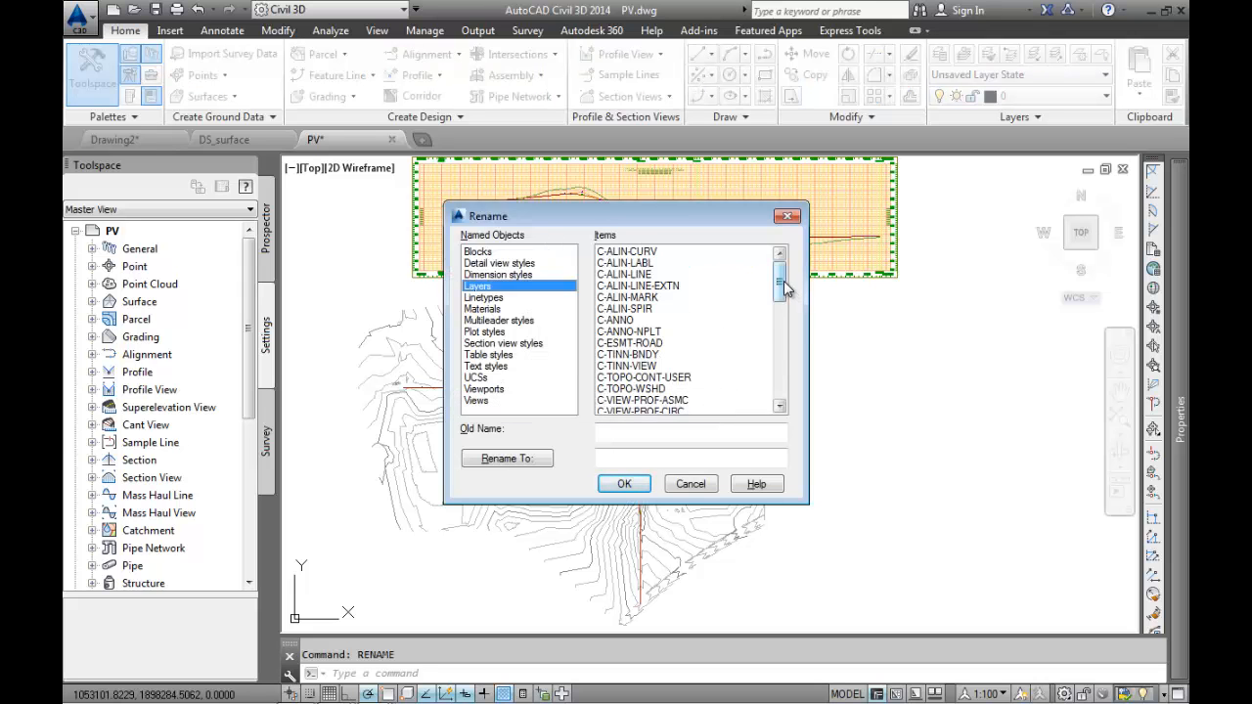
mouse_move(781, 284)
left_mouse_down()
mouse_move(785, 334)
mouse_move(783, 271)
left_mouse_up()
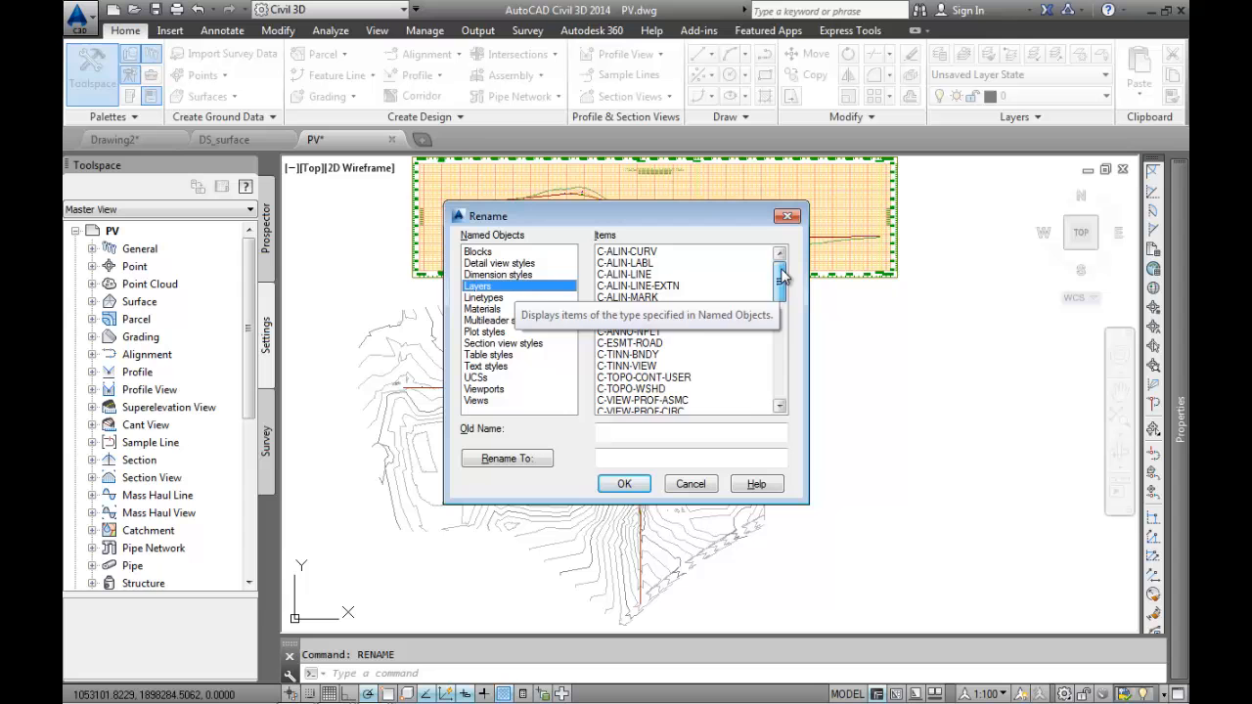
left_click(481, 253)
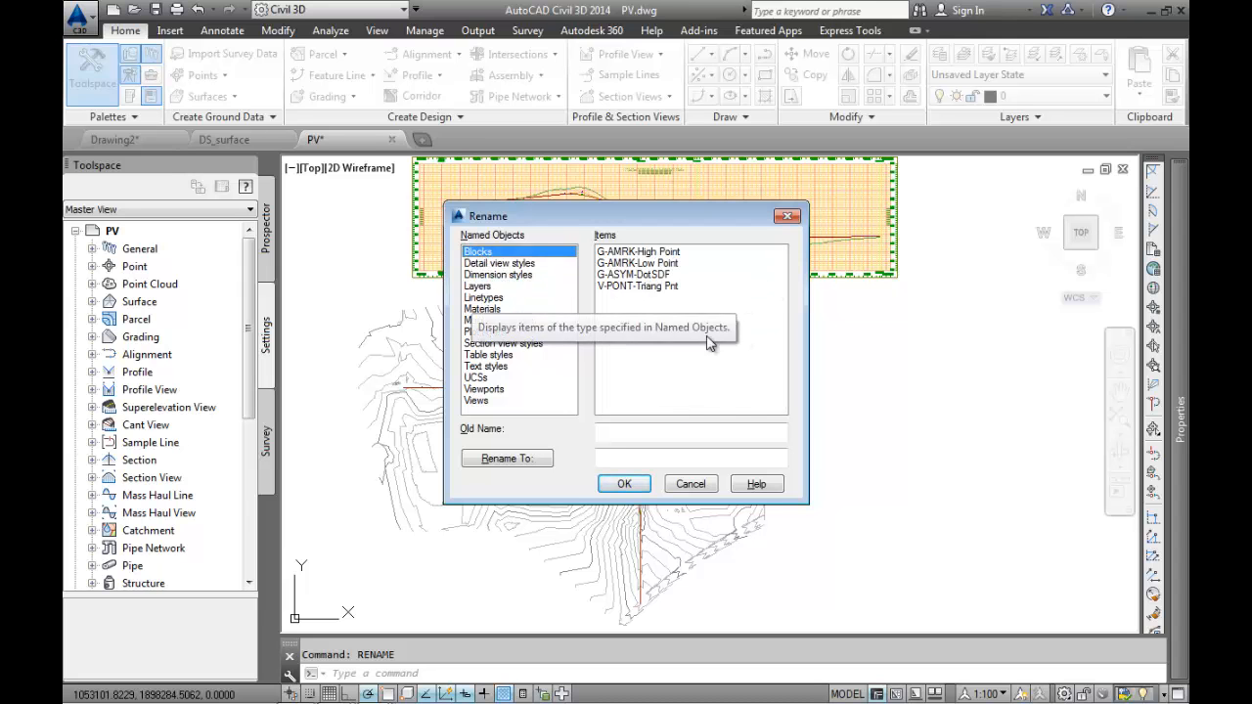
left_click(498, 366)
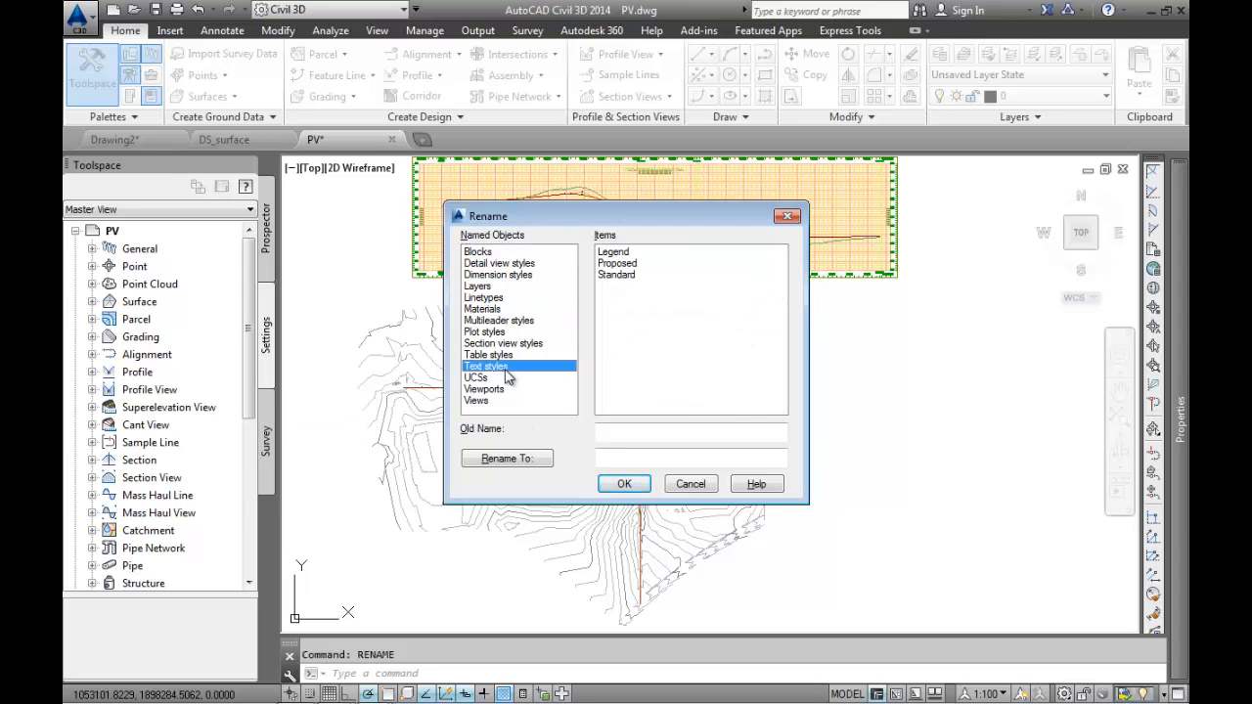
left_click(474, 356)
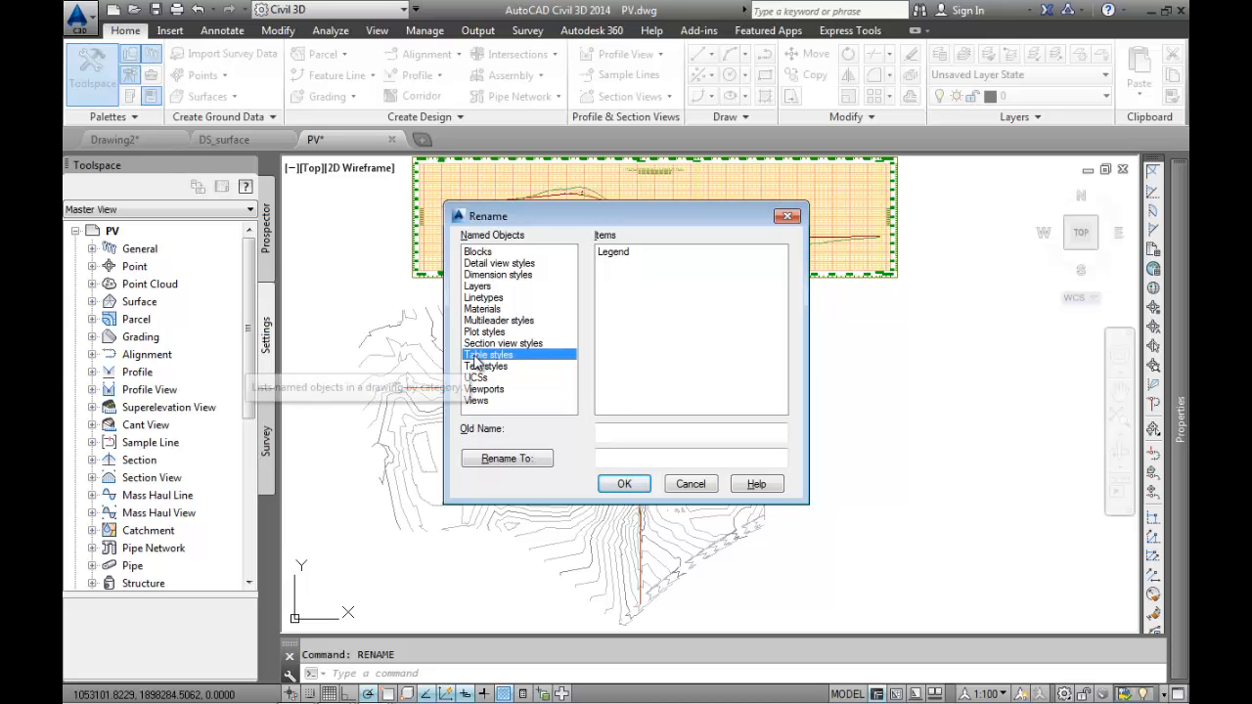
left_click(485, 367)
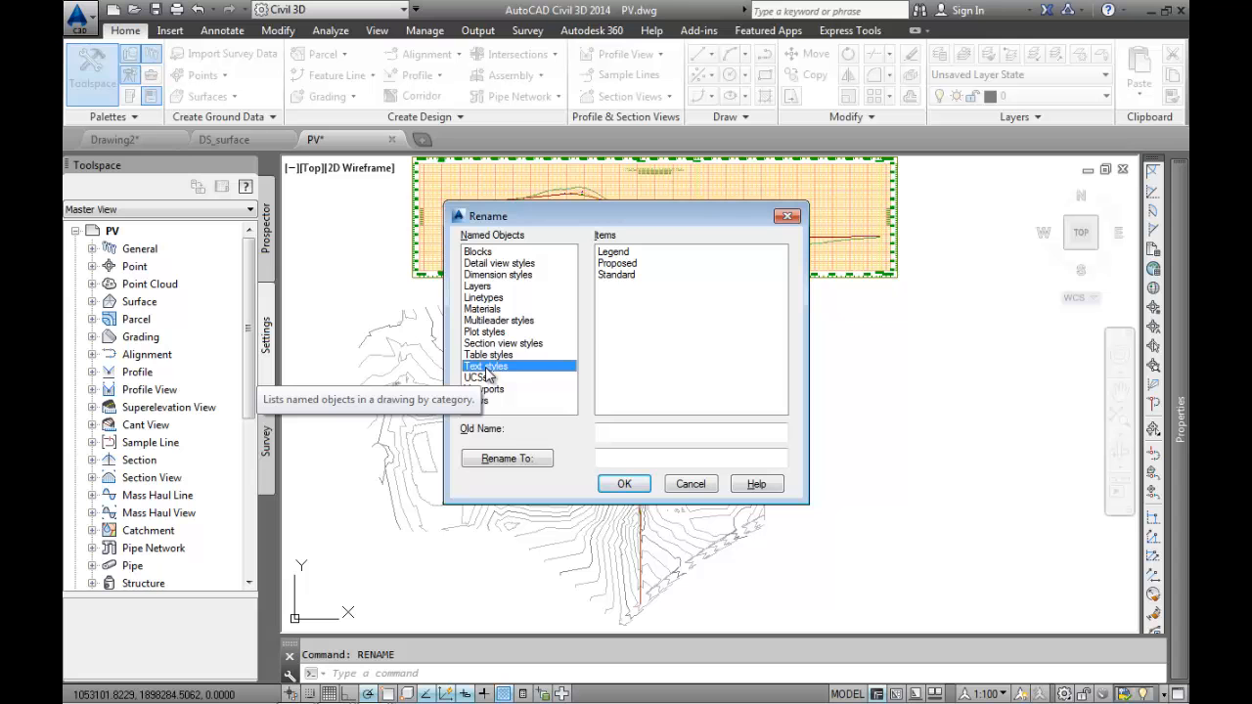
left_click(490, 336)
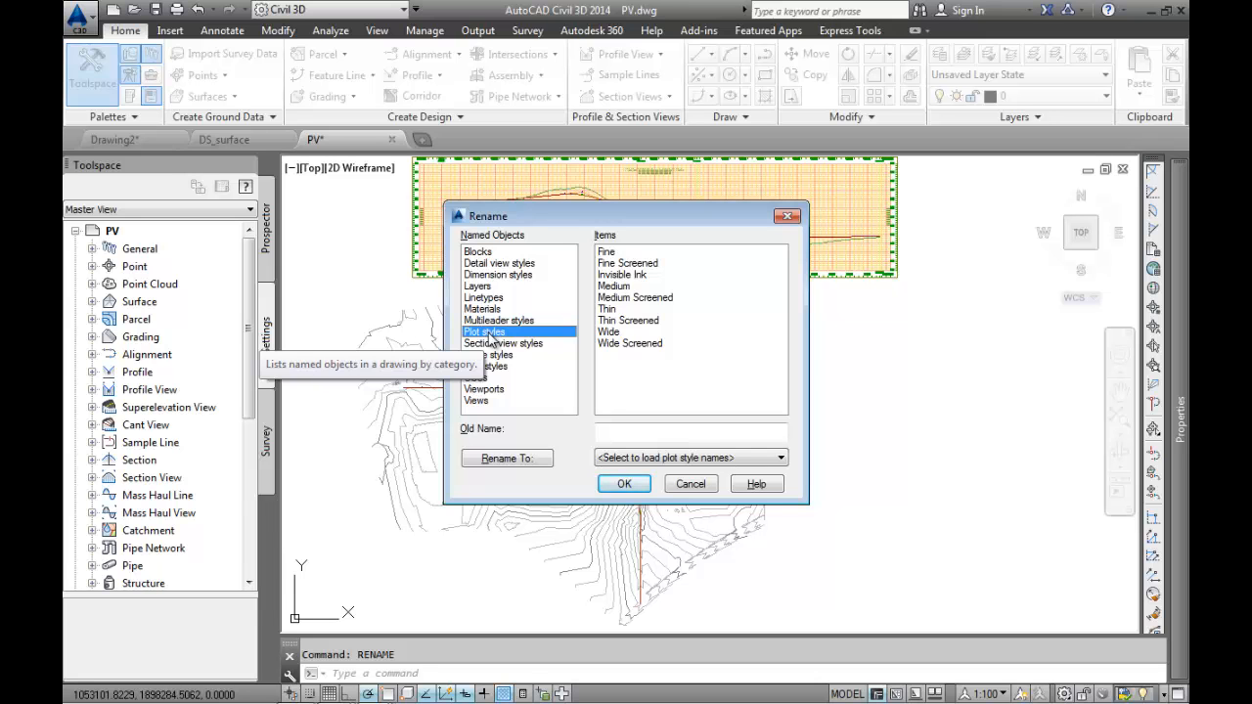
left_click(490, 299)
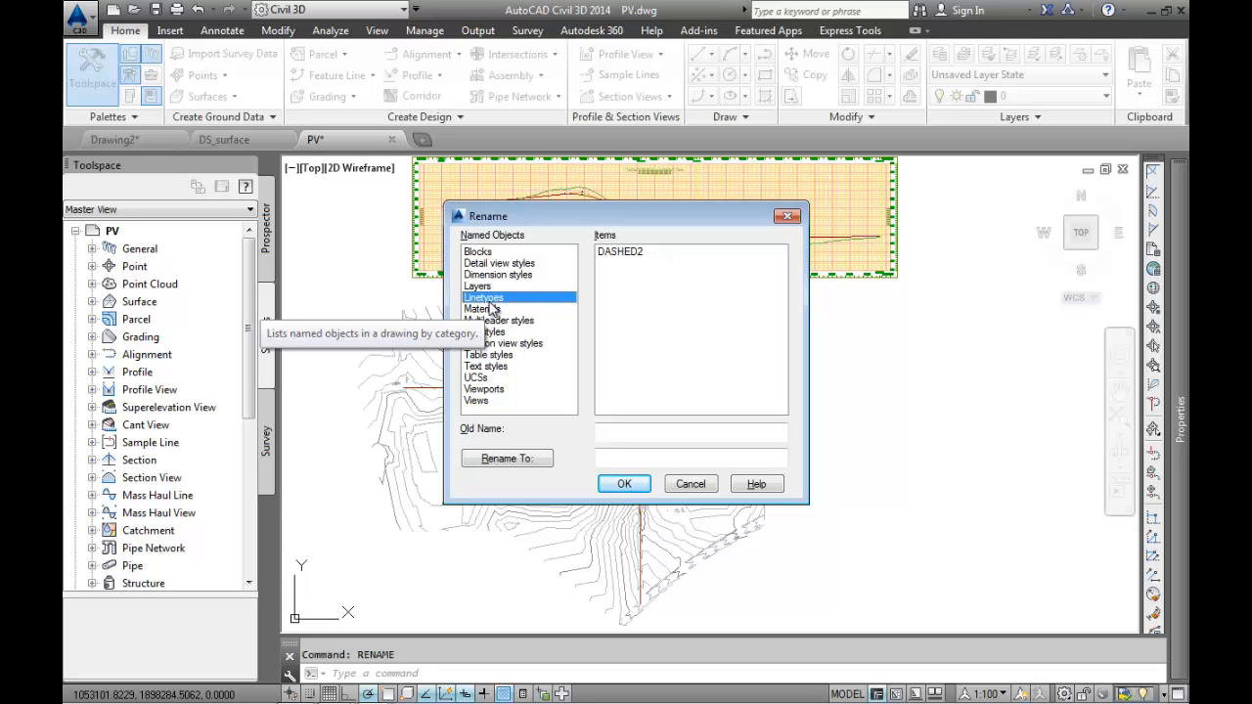
left_click(692, 486)
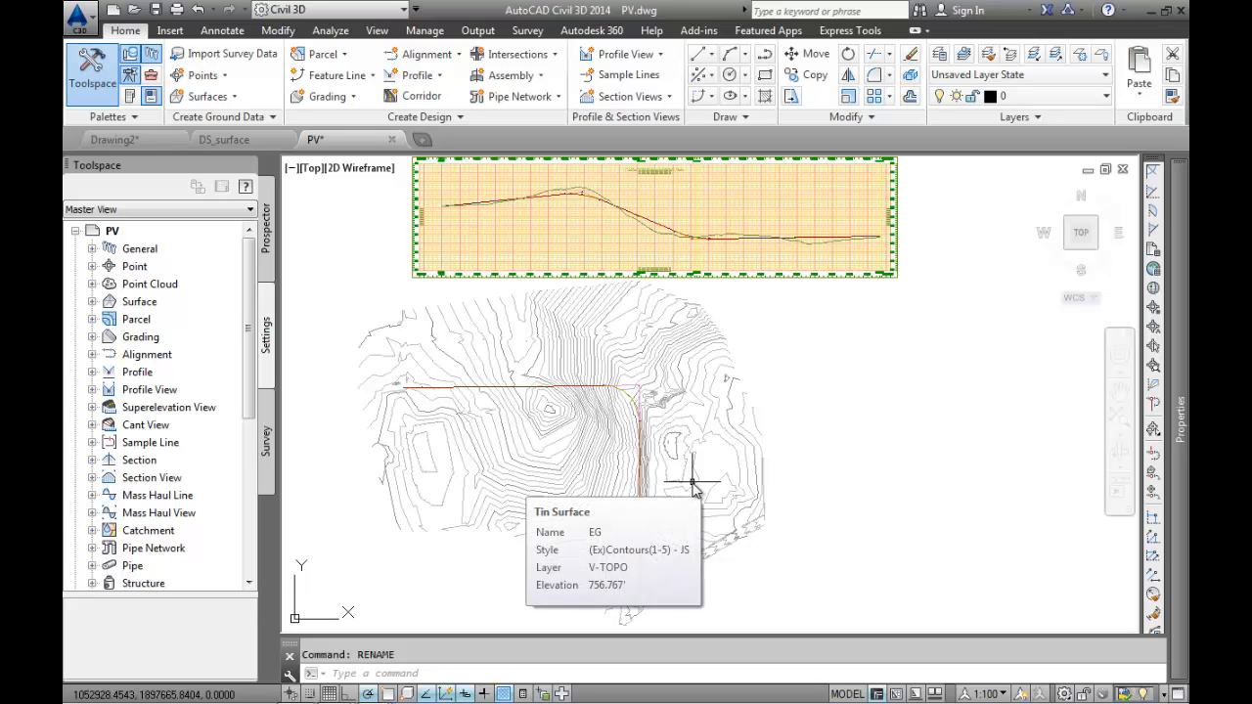
Close the PV drawing from the Prospector's drawing tree.
left_click(269, 237)
left_click(114, 234)
right_click(114, 235)
left_click(169, 247)
Set the Prospector to Master View and make Drawing2 the active drawing.
left_click(117, 210)
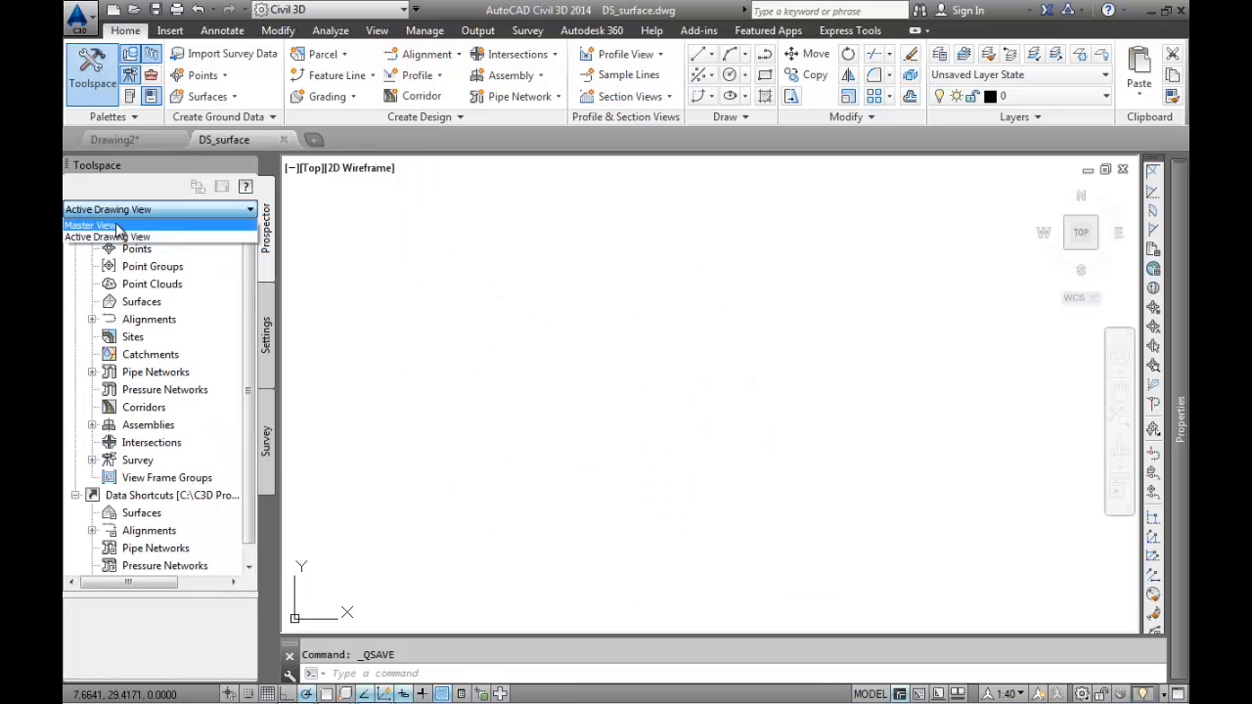
left_click(117, 226)
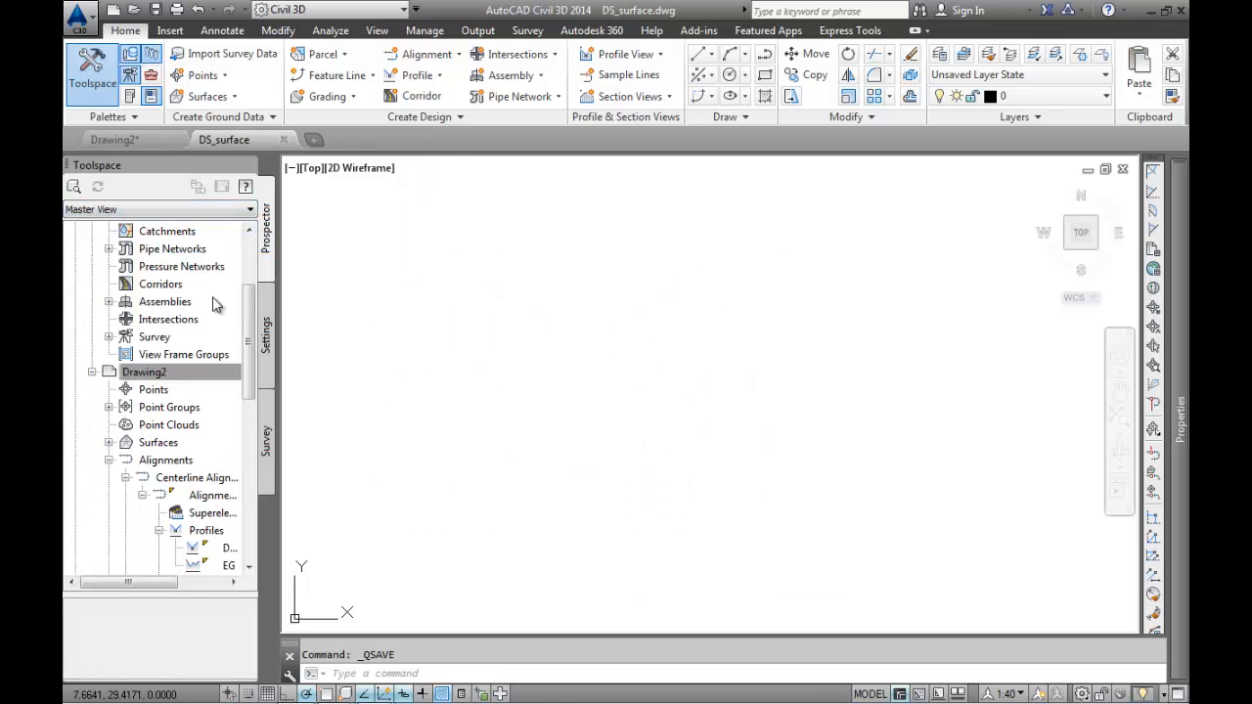
left_click(158, 375)
right_click(156, 376)
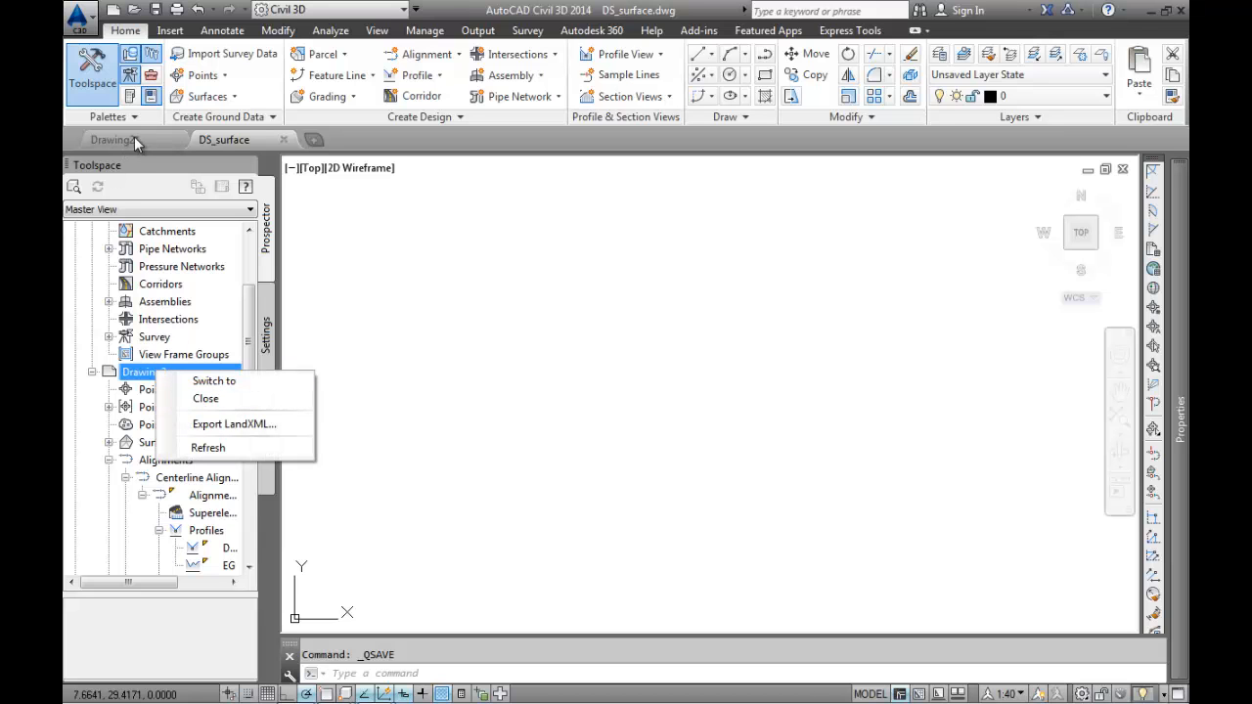
left_click(211, 380)
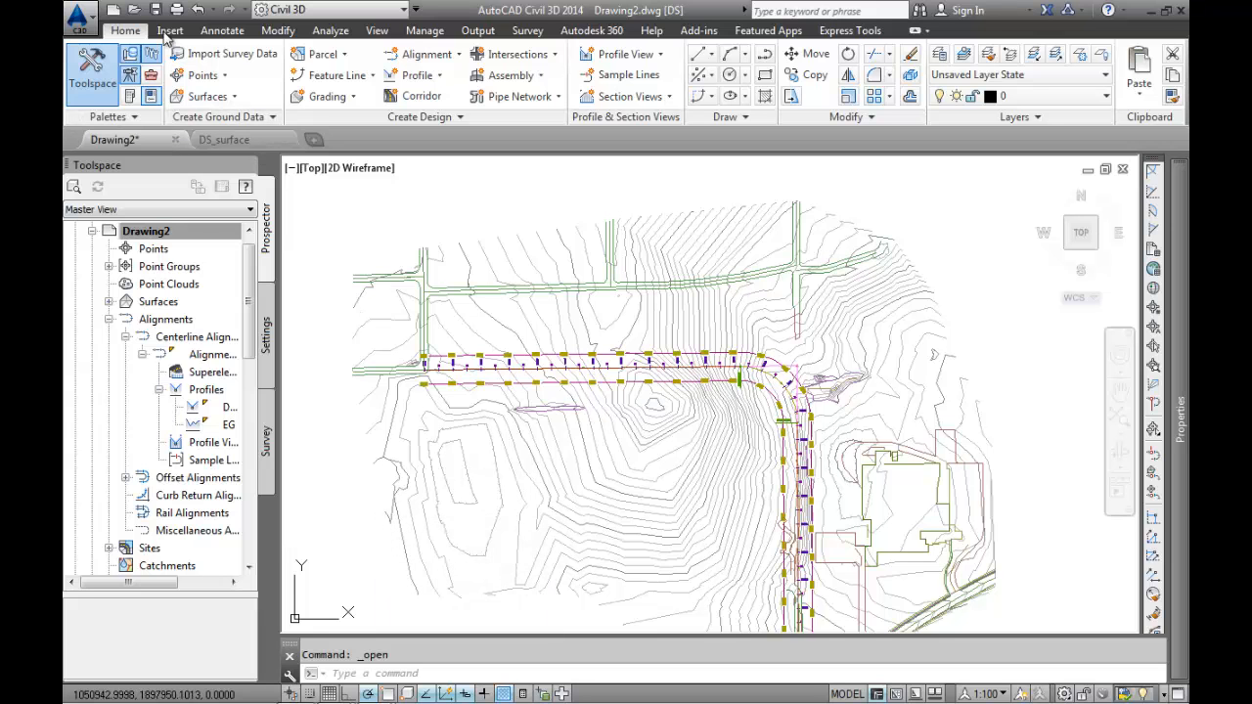
Undo the commands in Drawing2 back through the WBLOCK export of the profile view.
left_click(212, 8)
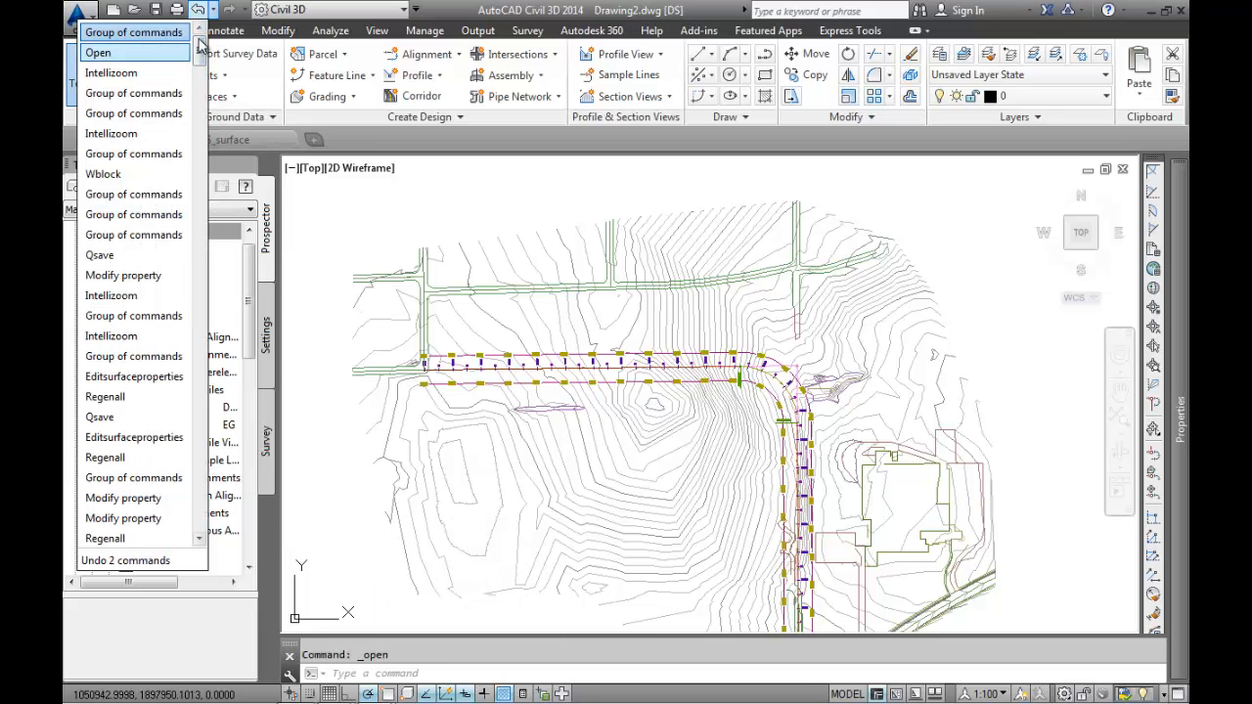
left_click(104, 177)
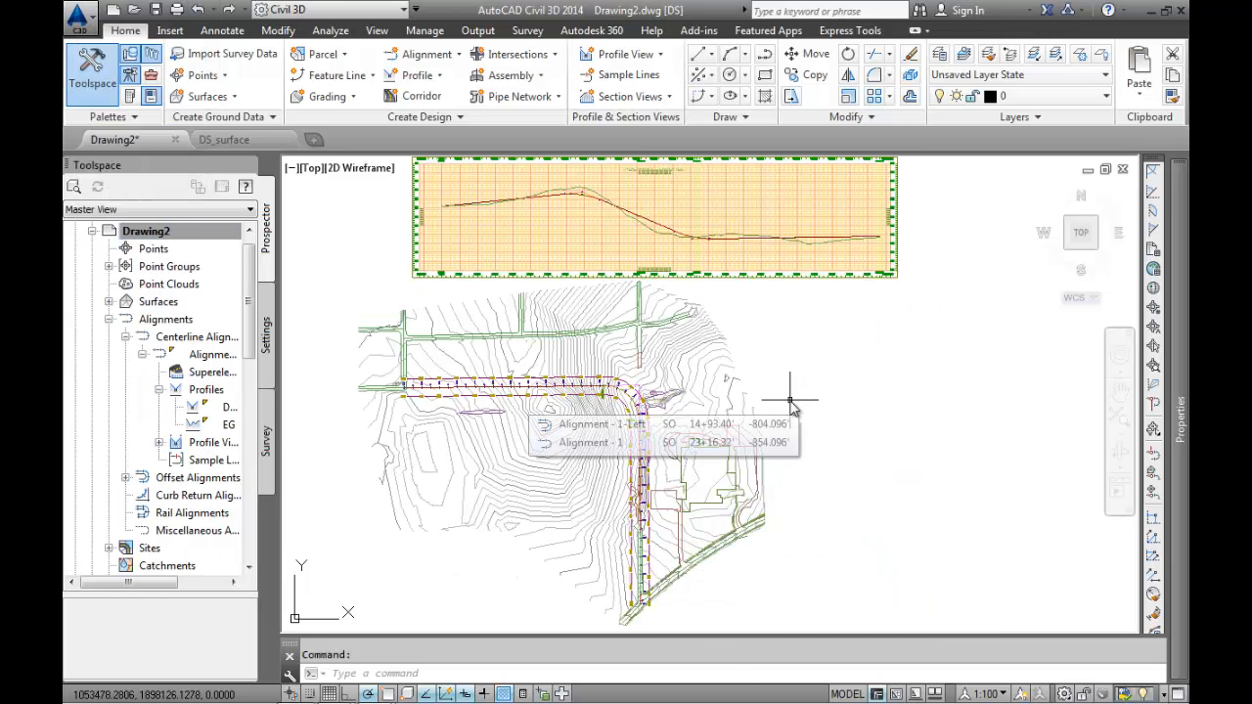
mouse_move(787, 408)
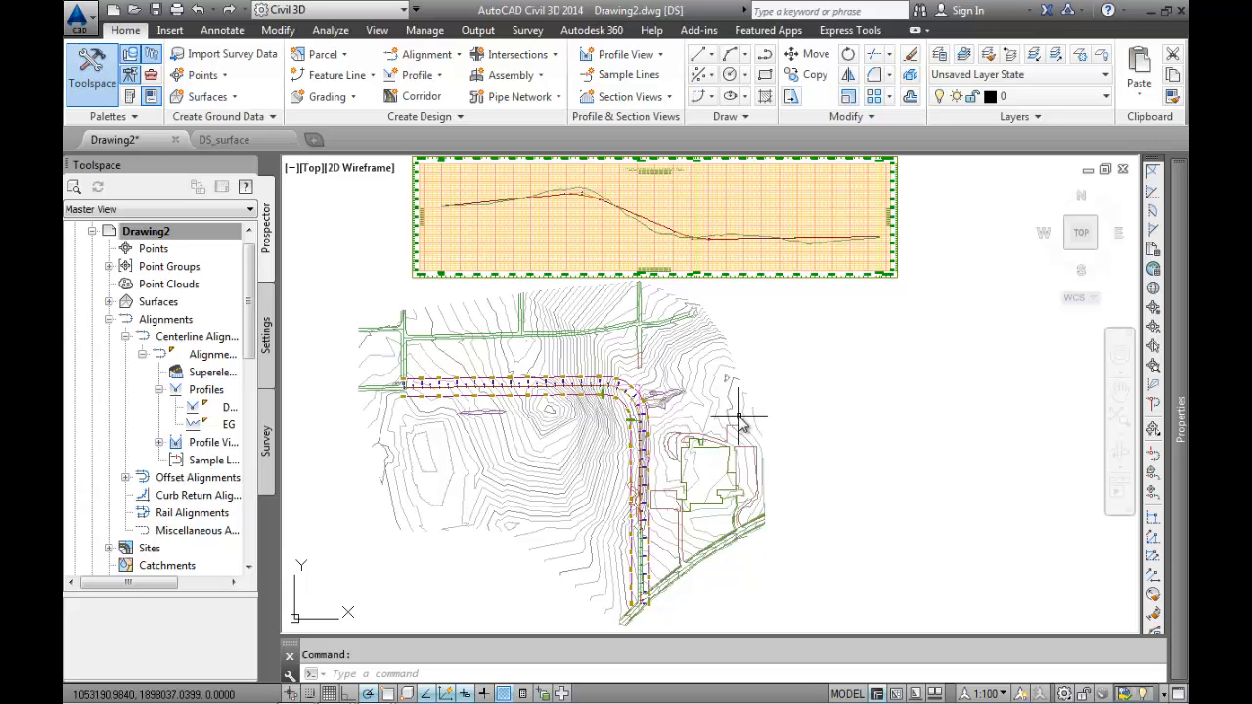
mouse_move(740, 418)
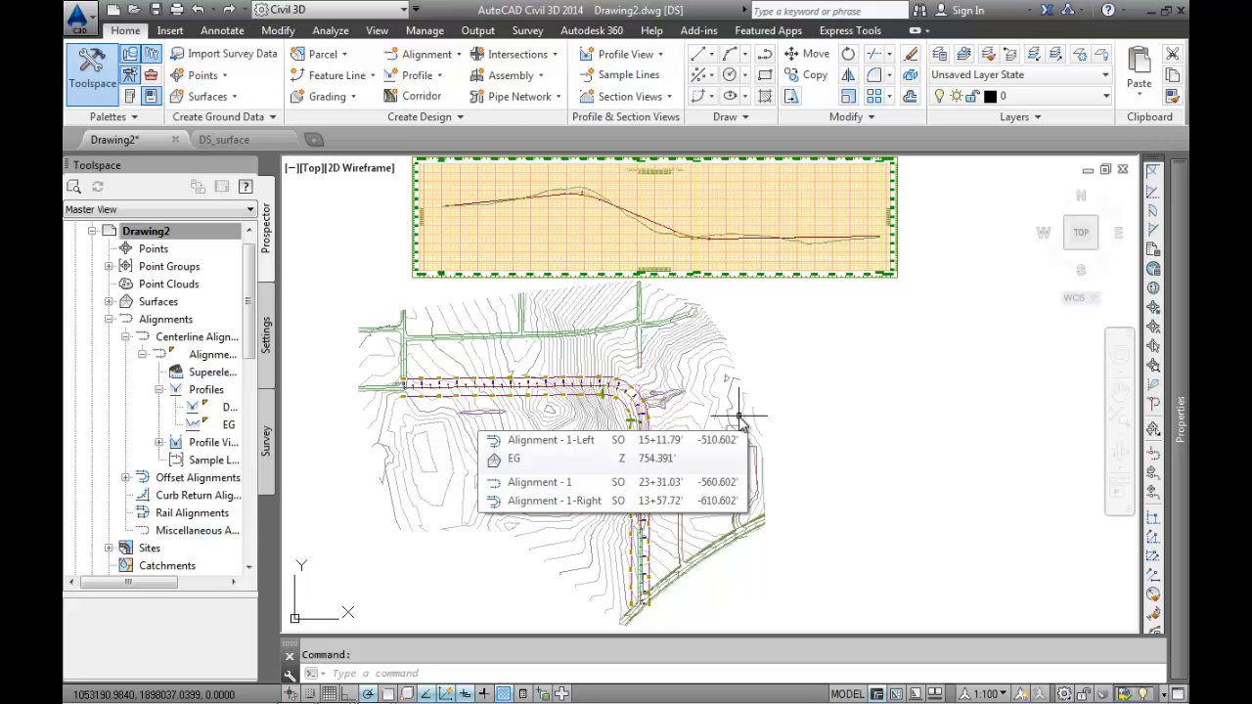
Select the centerline Alignment - 1 in plan together with its design profile in the profile view.
scroll(631, 399, "up", 3)
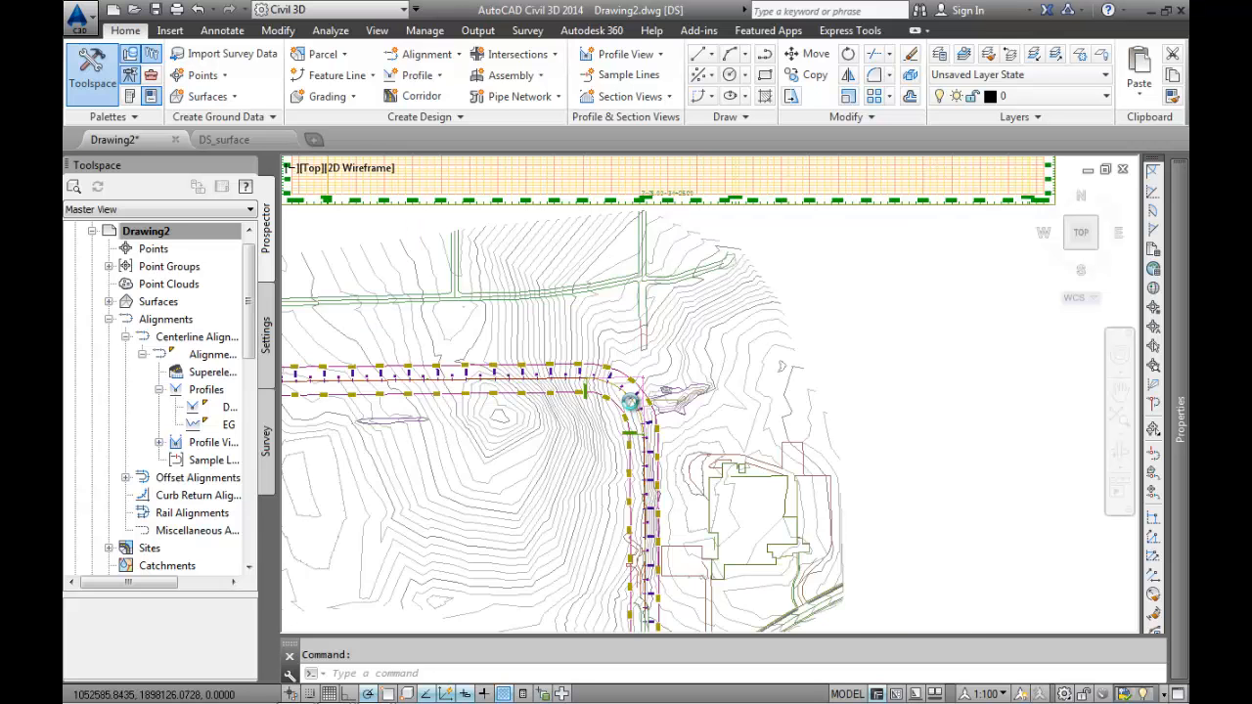
scroll(631, 399, "up", 2)
left_click(622, 391)
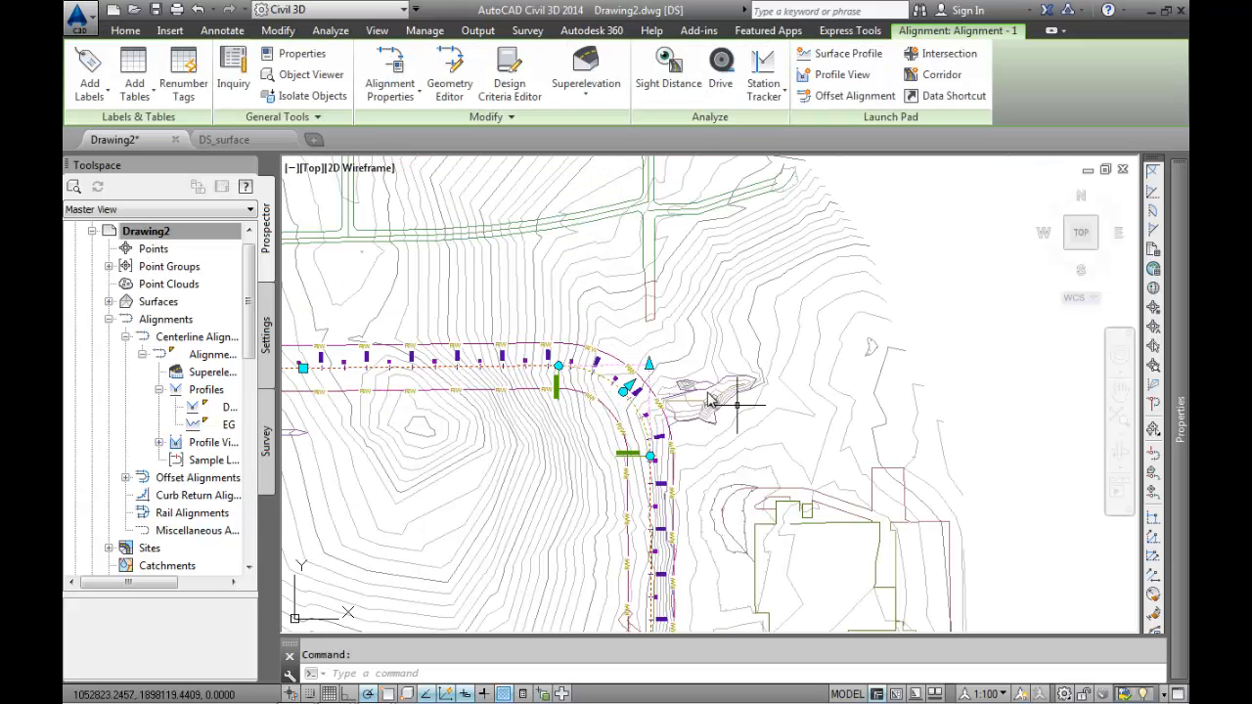
scroll(707, 391, "down", 4)
scroll(701, 245, "up", 4)
middle_click_drag(700, 229, 839, 306)
left_click(841, 300)
scroll(851, 479, "down", 5)
mouse_move(891, 515)
middle_mouse_down()
mouse_move(780, 402)
mouse_move(696, 396)
mouse_move(661, 378)
middle_mouse_up()
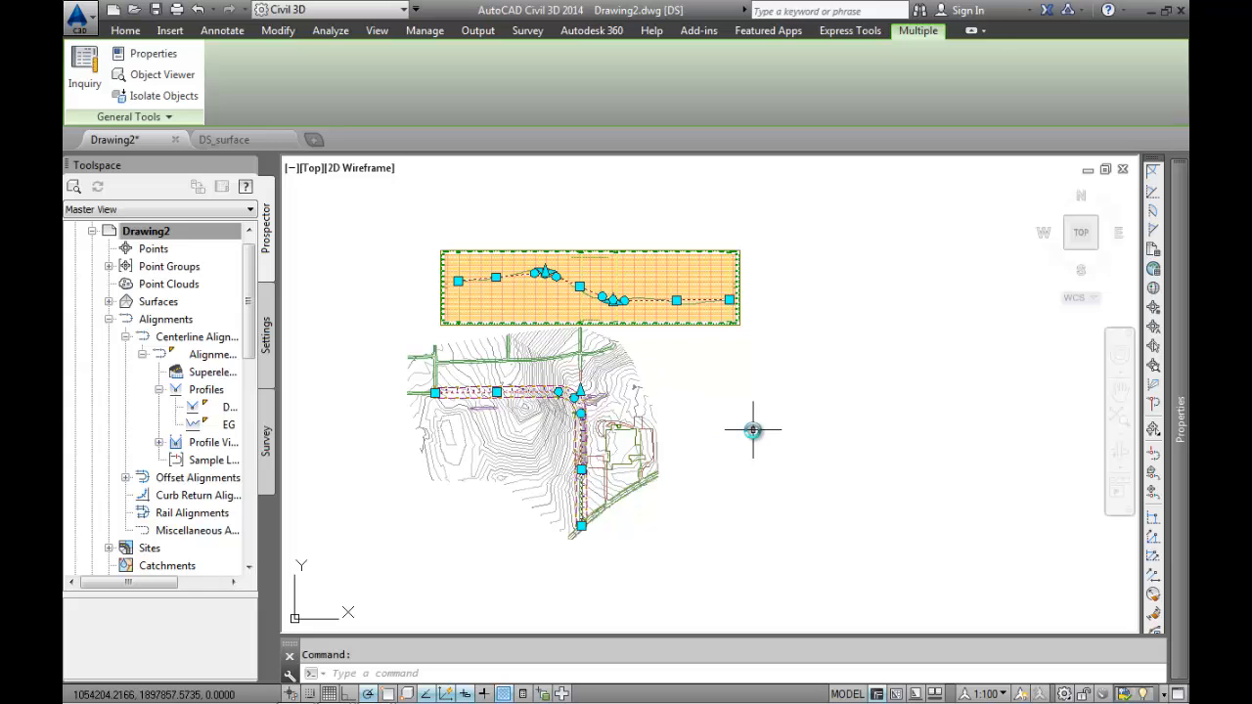
Export the selected alignment and profile with WBLOCK to AandP.dwg in the project's DWGs folder, including the AutoCAD Map information.
type("wblock")
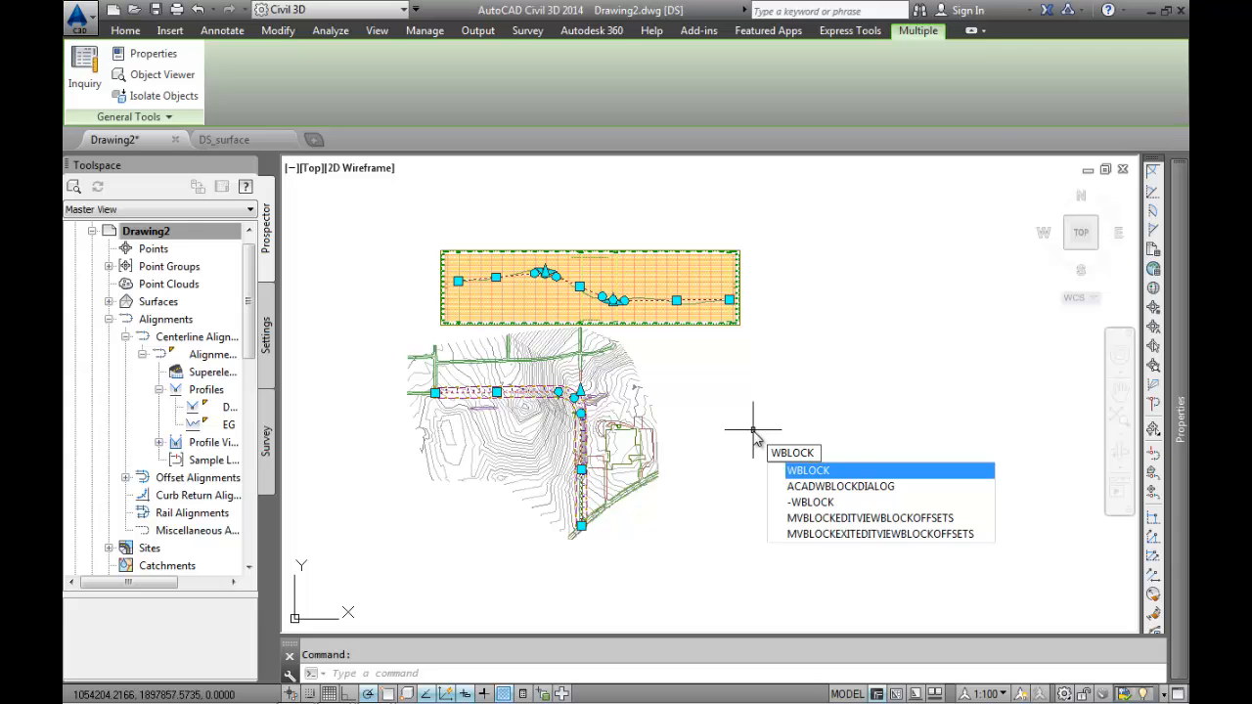
key("Return")
left_click(617, 453)
left_click_drag(618, 453, 658, 453)
type("AandP")
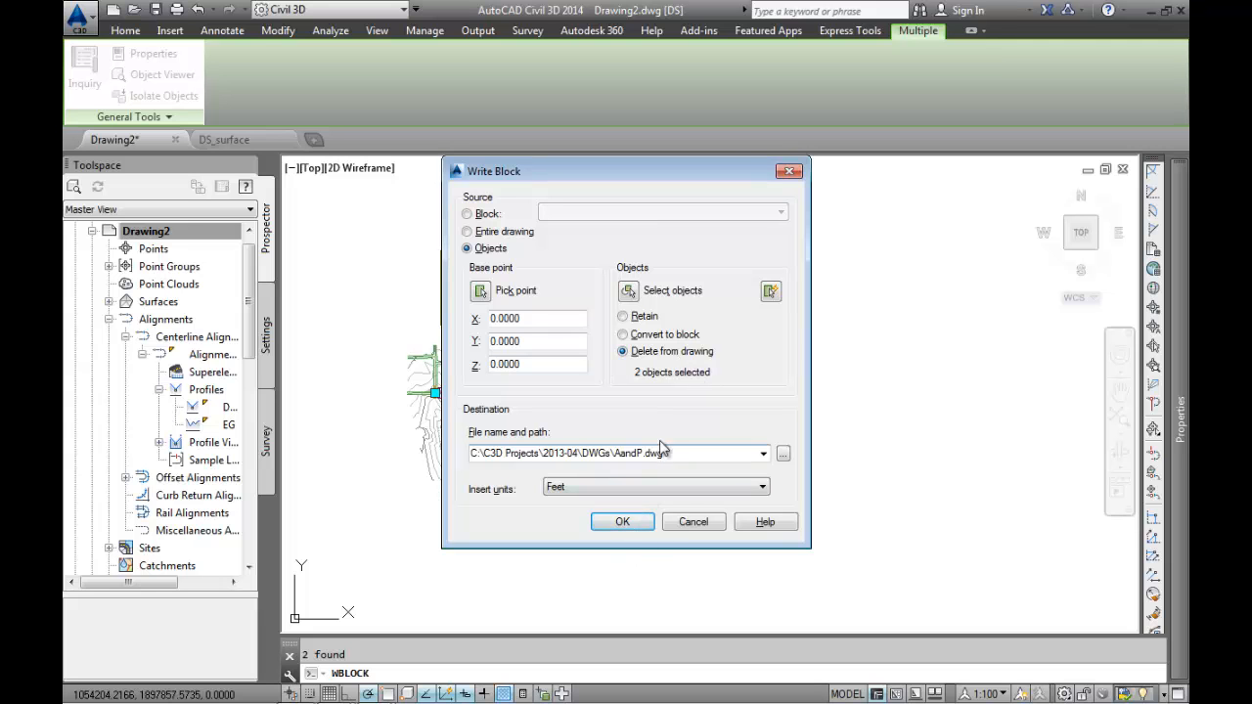
left_click(624, 521)
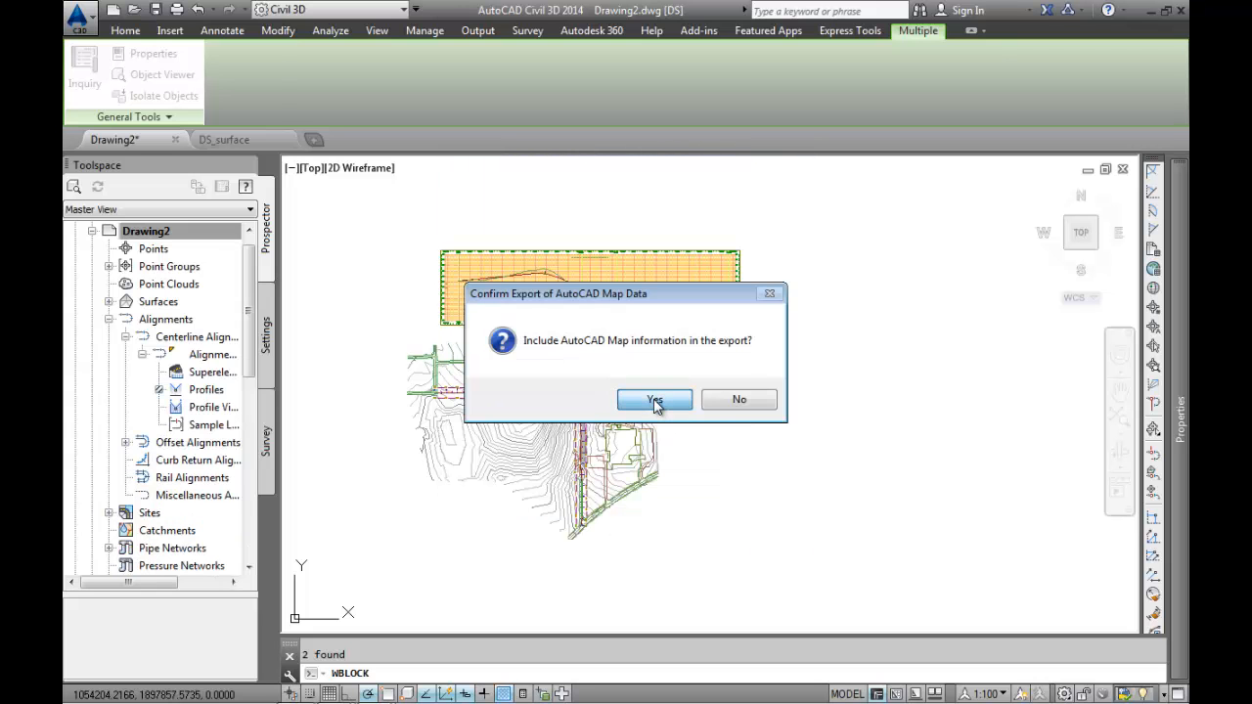
left_click(655, 400)
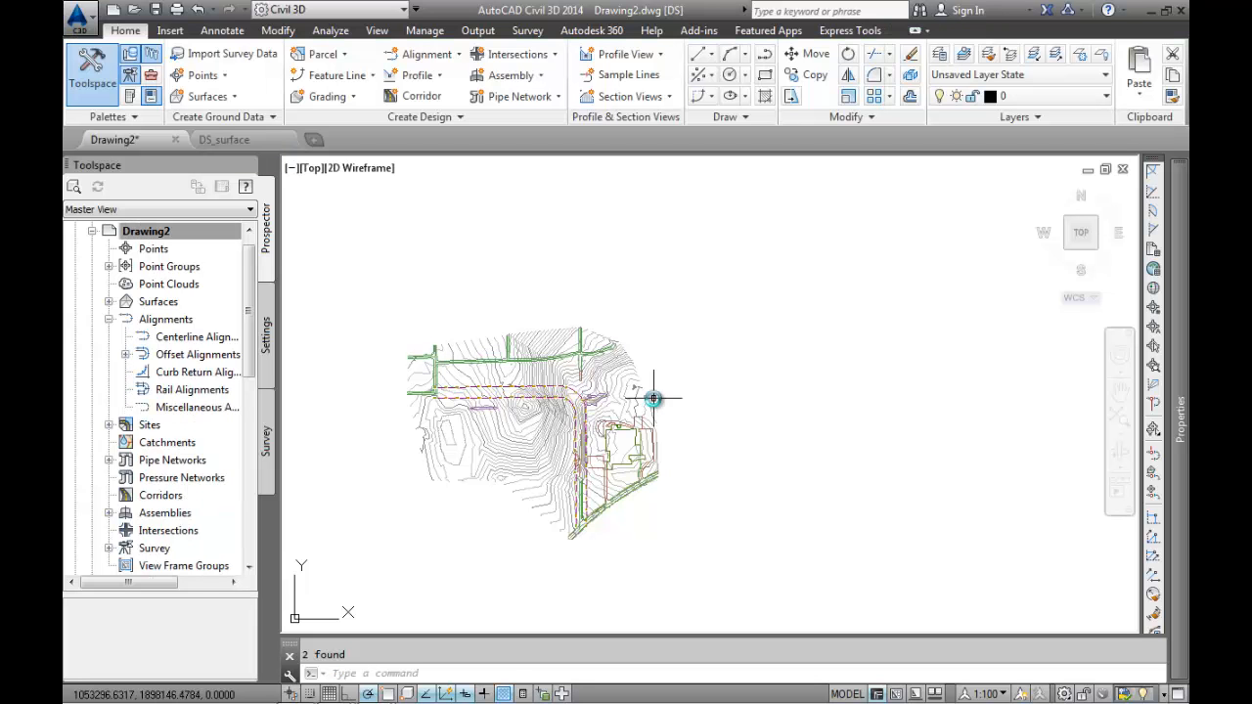
Inspect the road curve between the right-of-way lines in Drawing2 for the alignments that remain there.
scroll(579, 393, "up", 2)
scroll(579, 393, "up", 3)
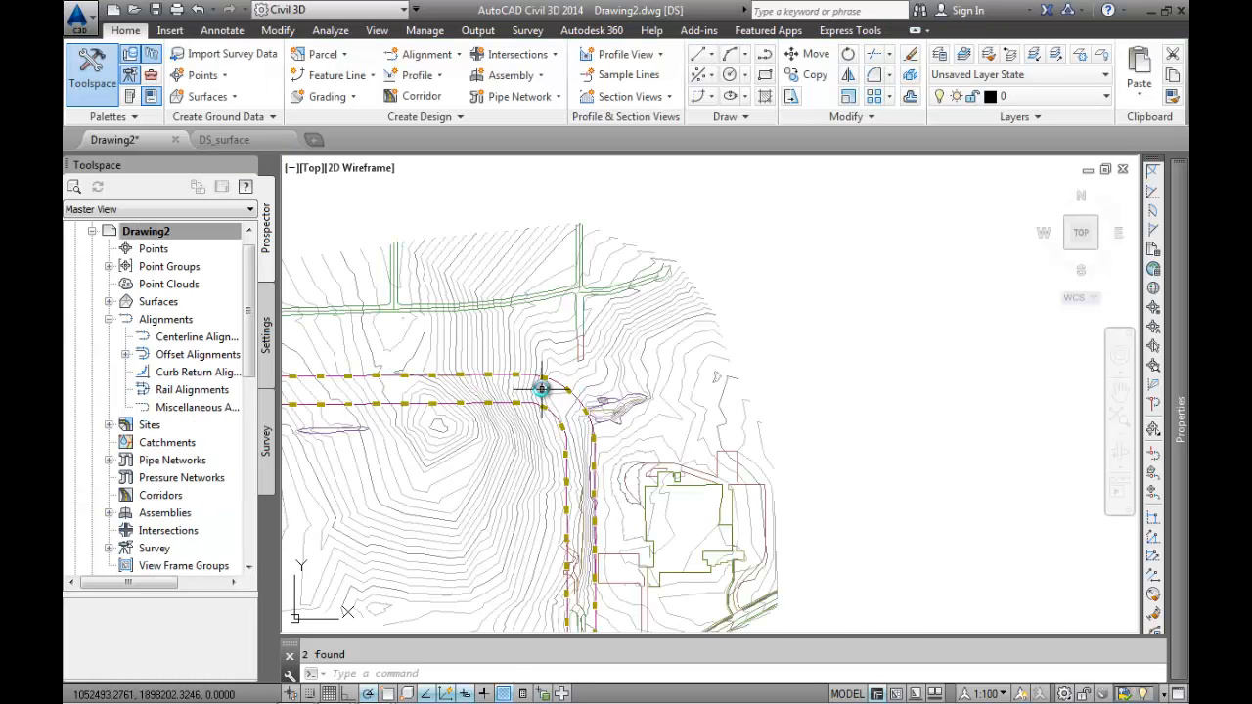
scroll(532, 352, "up", 3)
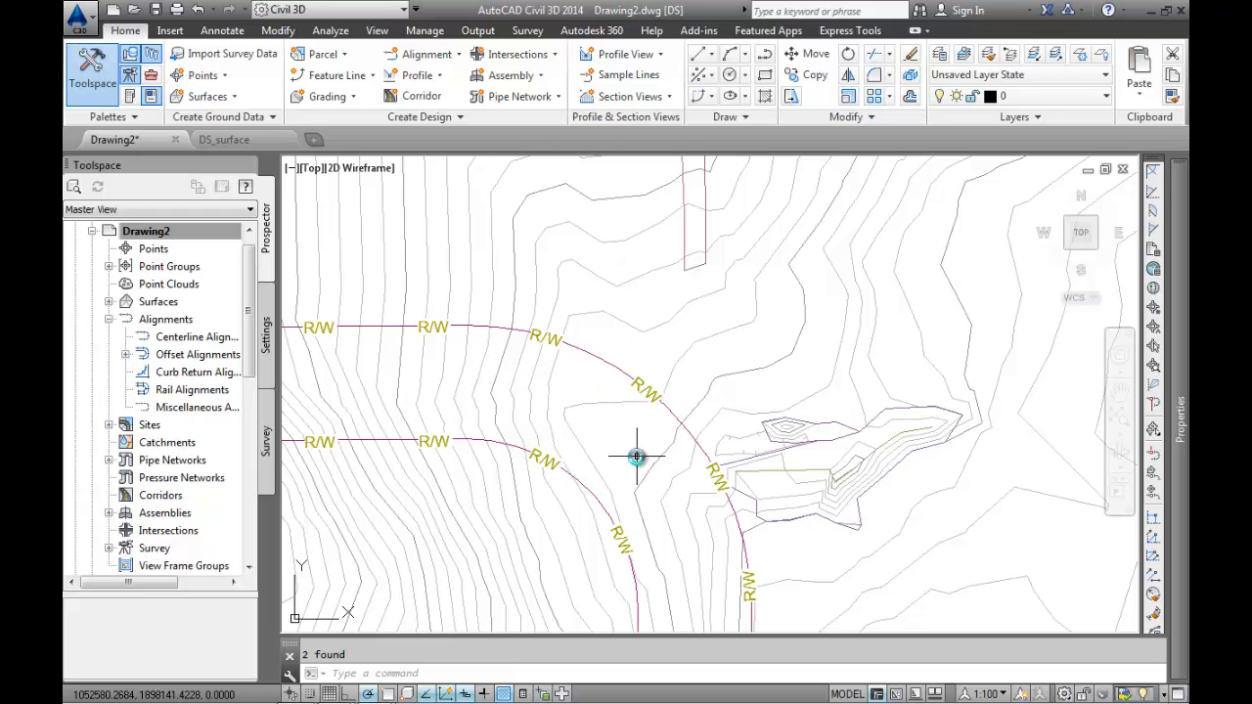
mouse_move(637, 457)
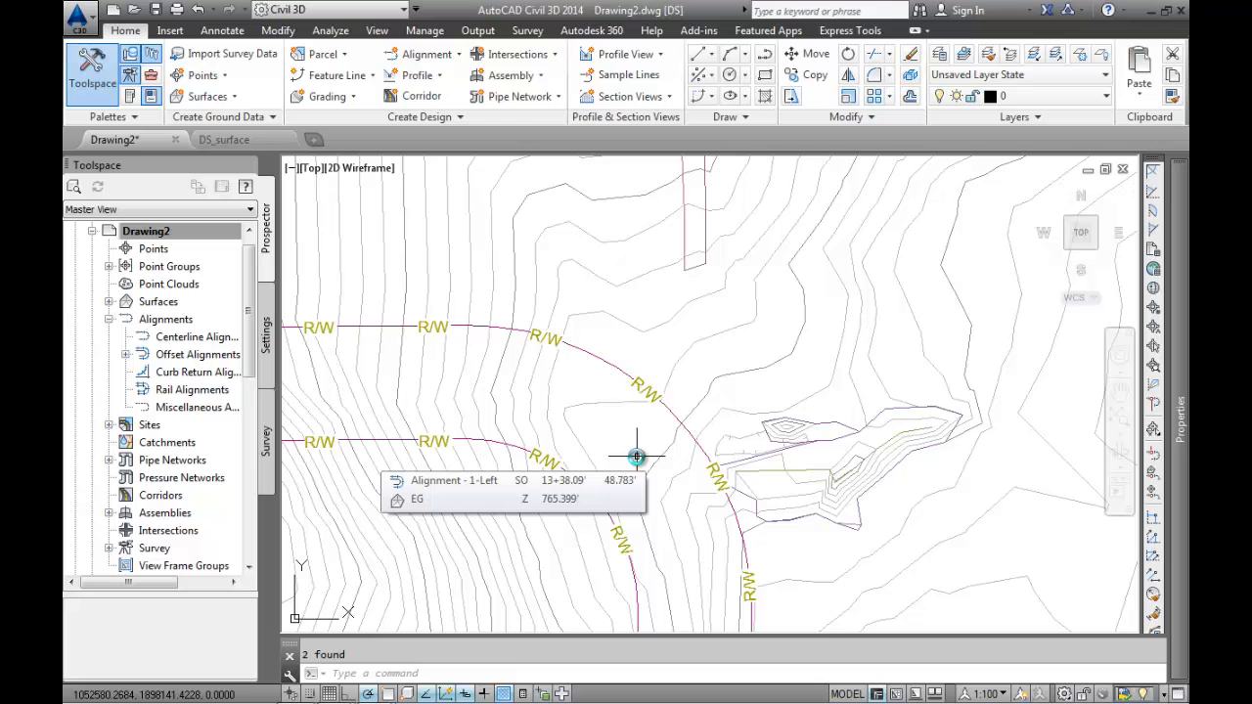
scroll(636, 457, "down", 3)
scroll(636, 457, "down", 2)
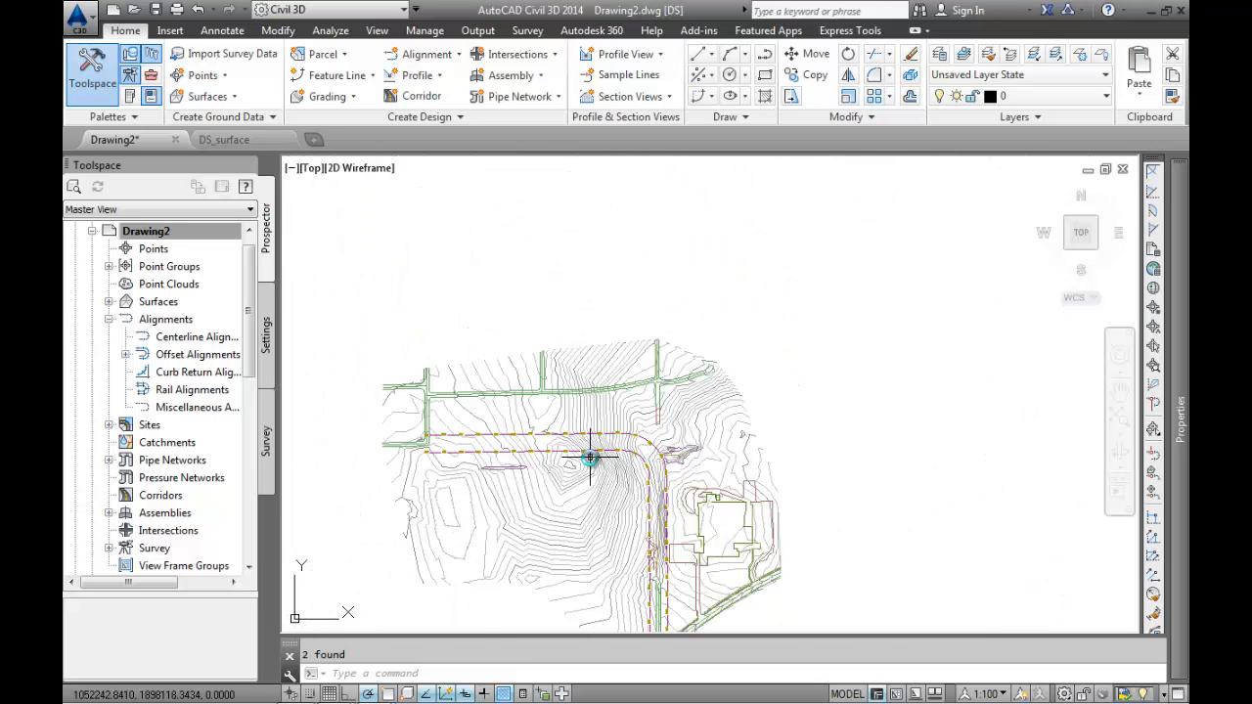
Open AandP.dwg to check which objects were exported, and close it without saving changes.
left_click(133, 14)
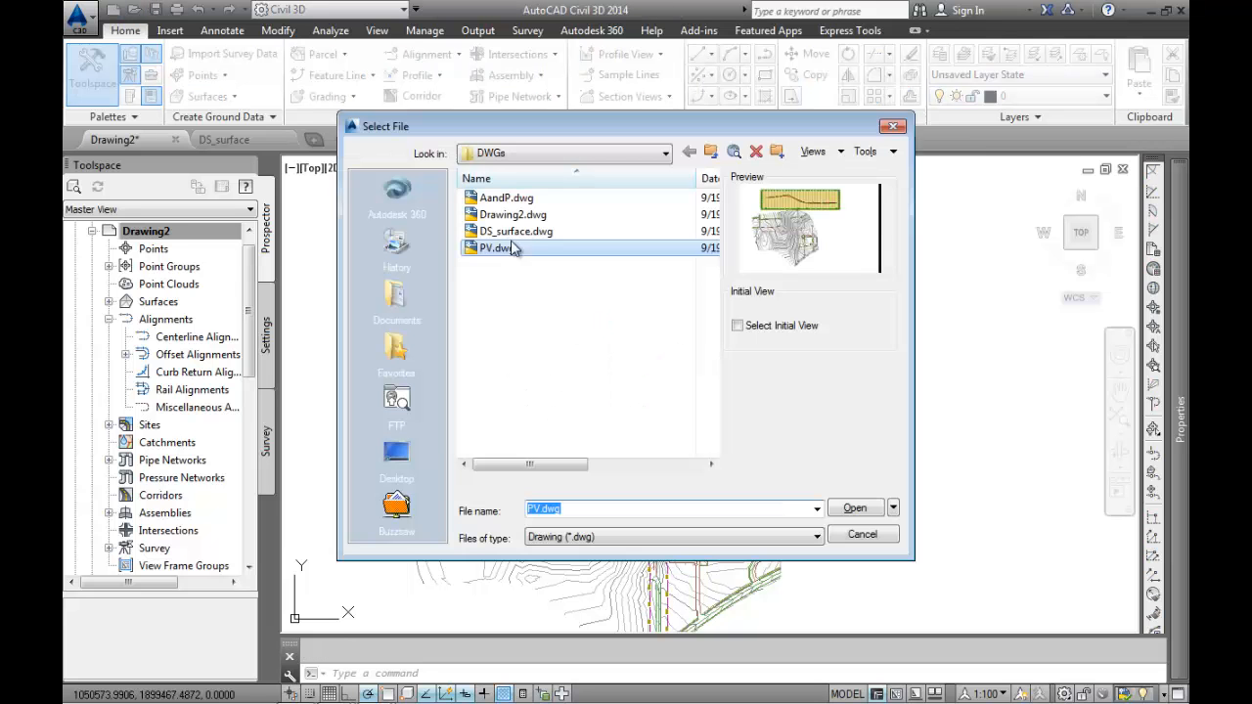
left_click(506, 198)
left_click(857, 511)
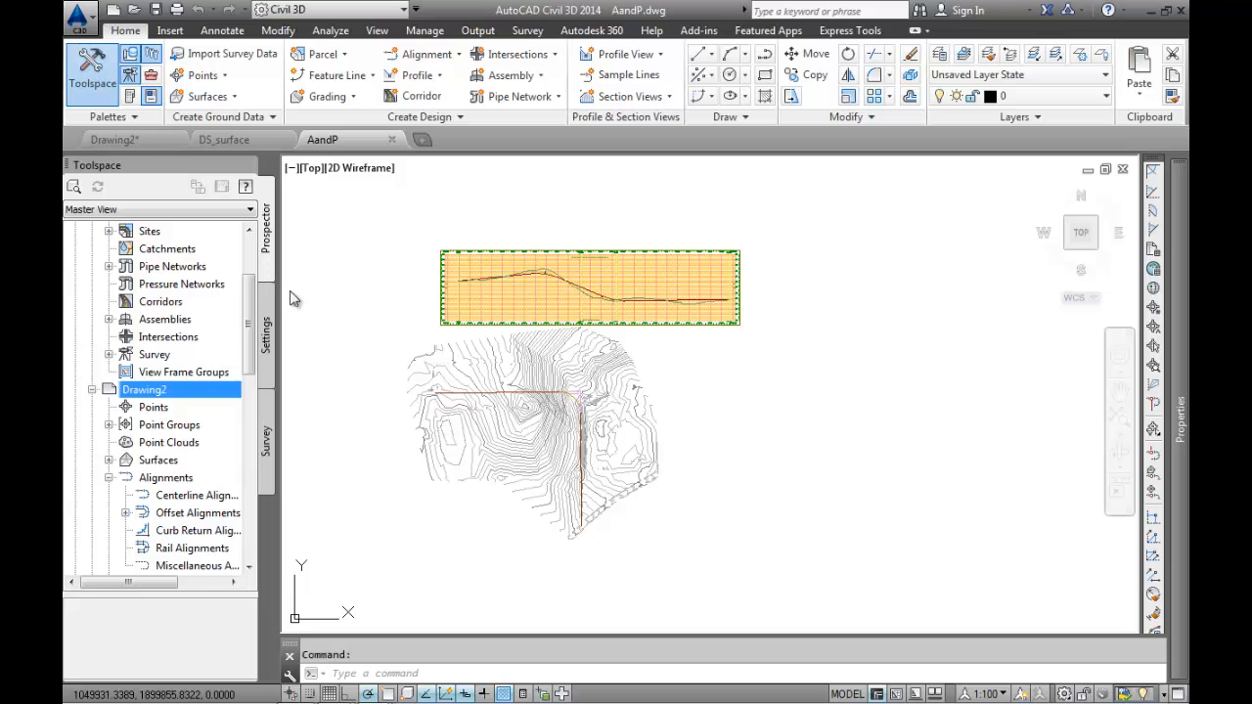
left_click(391, 140)
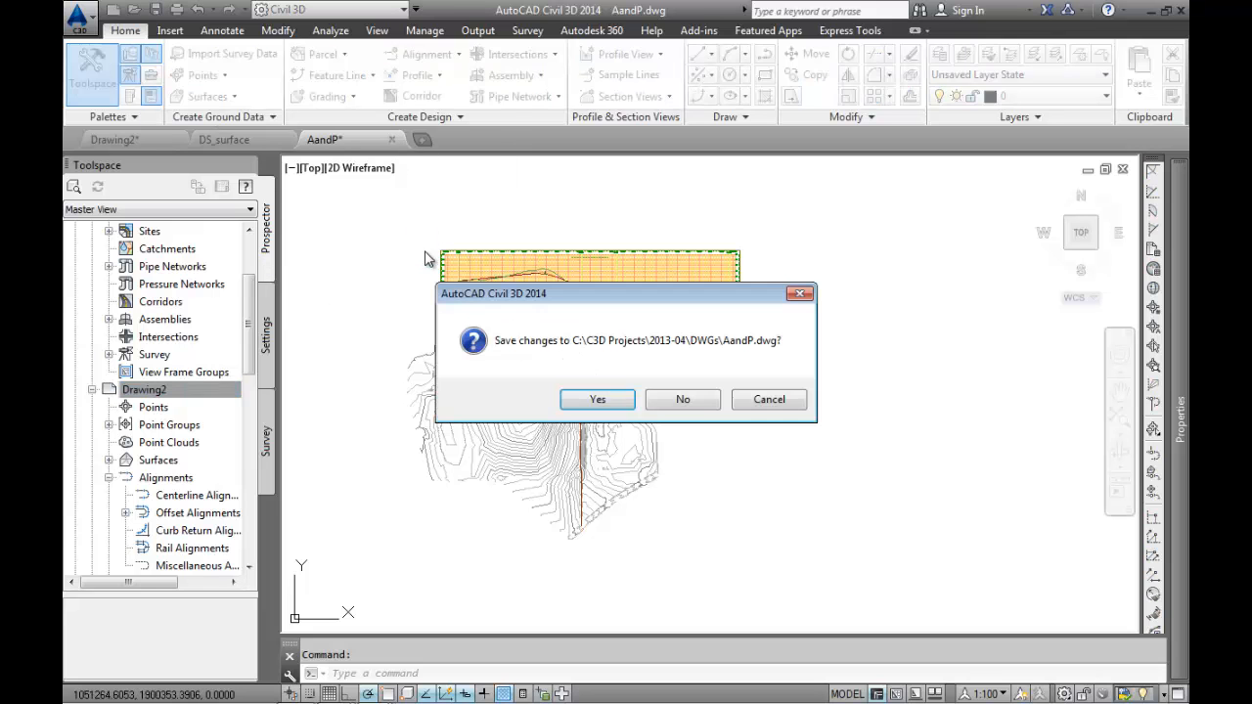
left_click(689, 400)
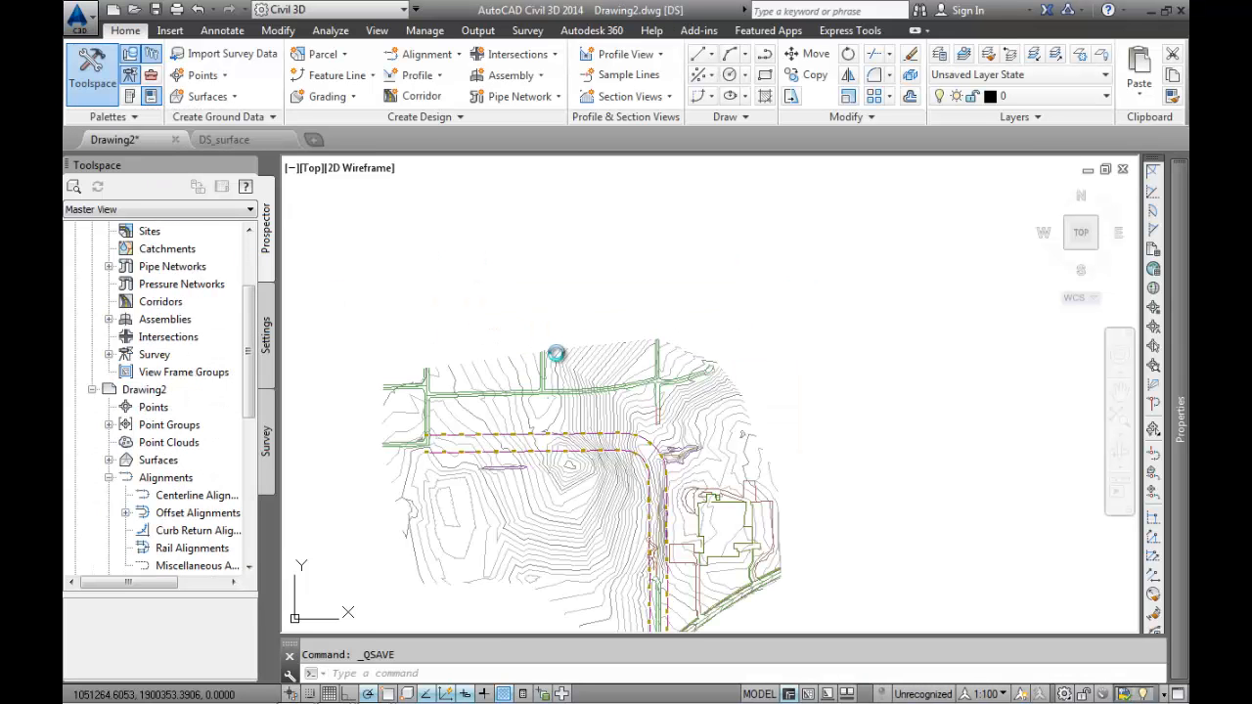
Undo the commands in Drawing2 back through the WBLOCK export of the alignment and profile.
left_click(213, 8)
left_click(120, 118)
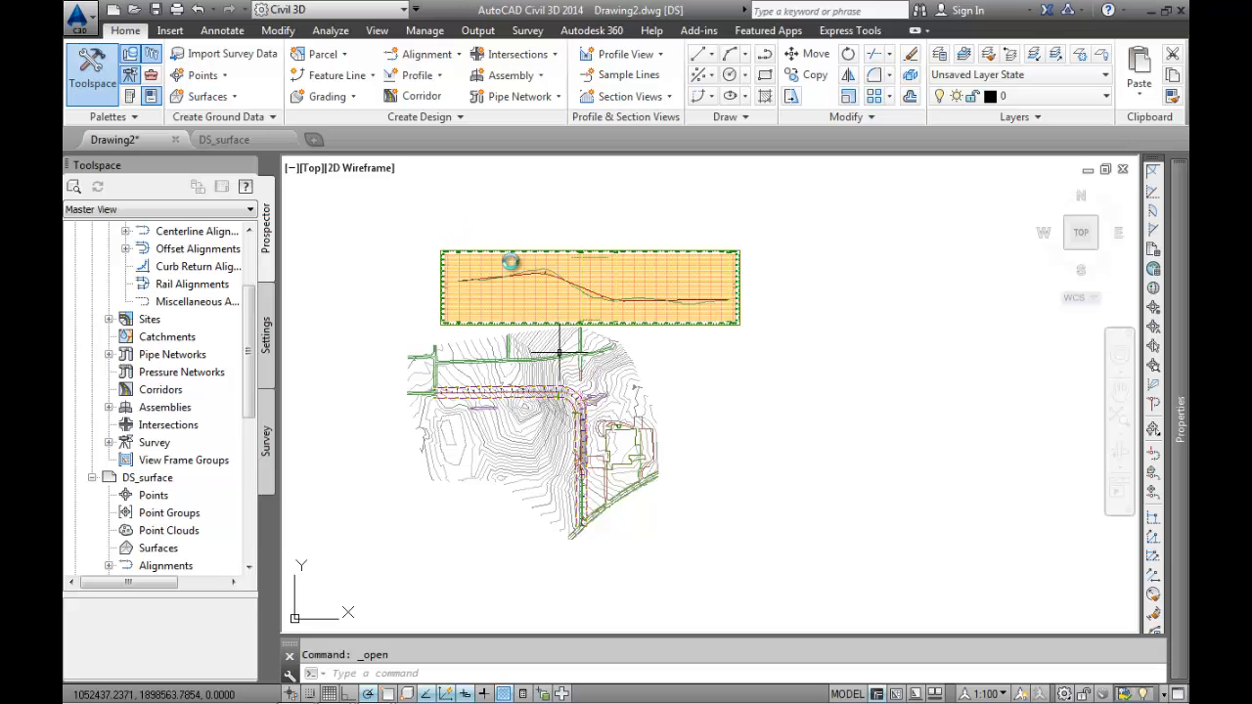
mouse_move(674, 374)
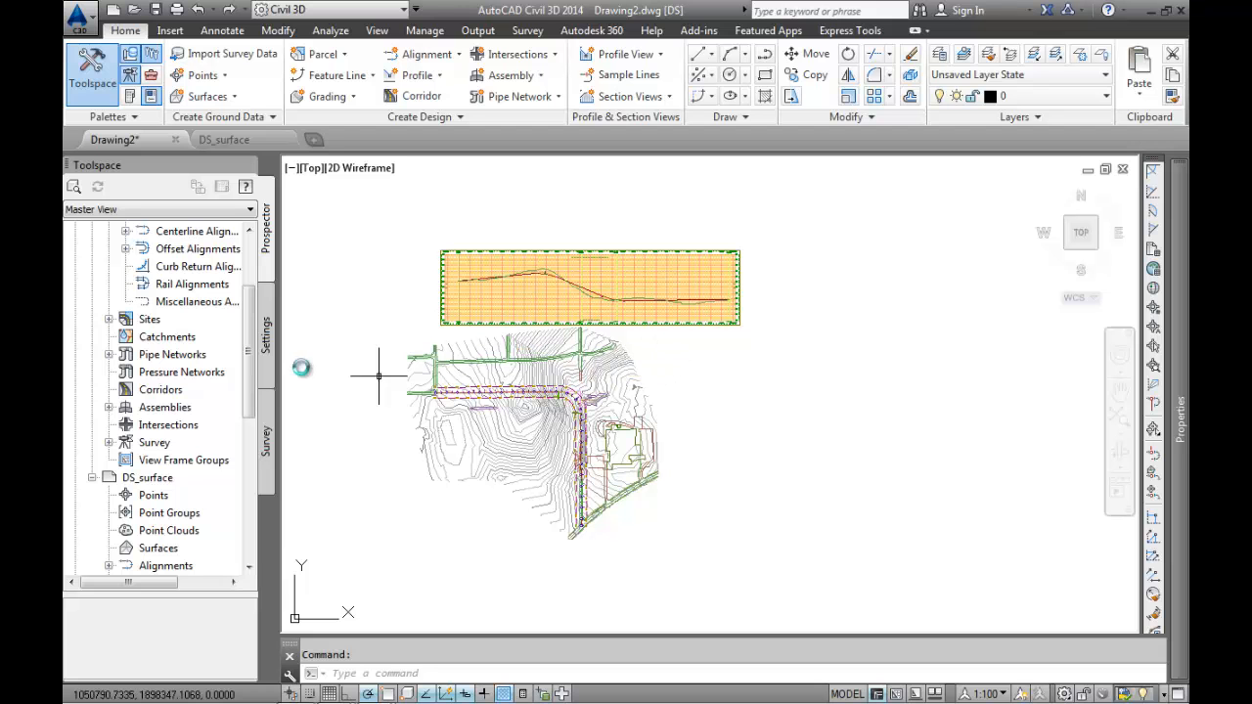
scroll(252, 366, "up", 1)
scroll(253, 366, "up", 3)
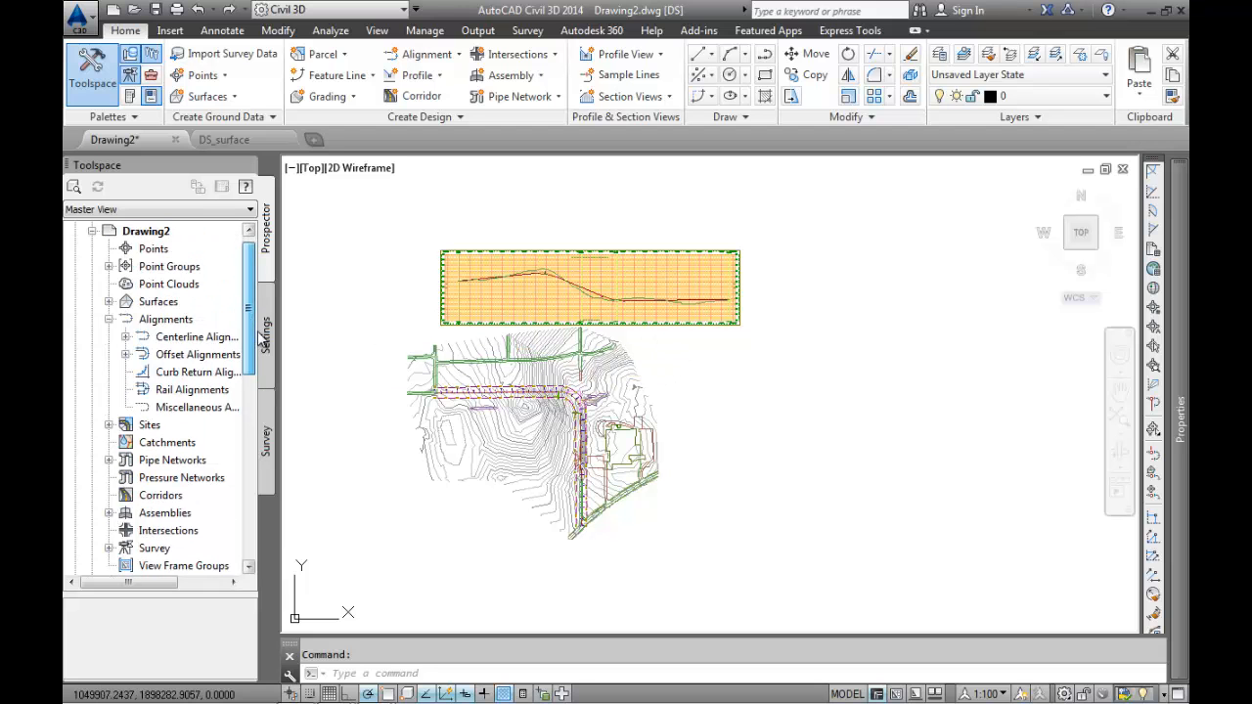
Delete the EG profile of Alignment - 1 from Drawing2.
left_click(125, 354)
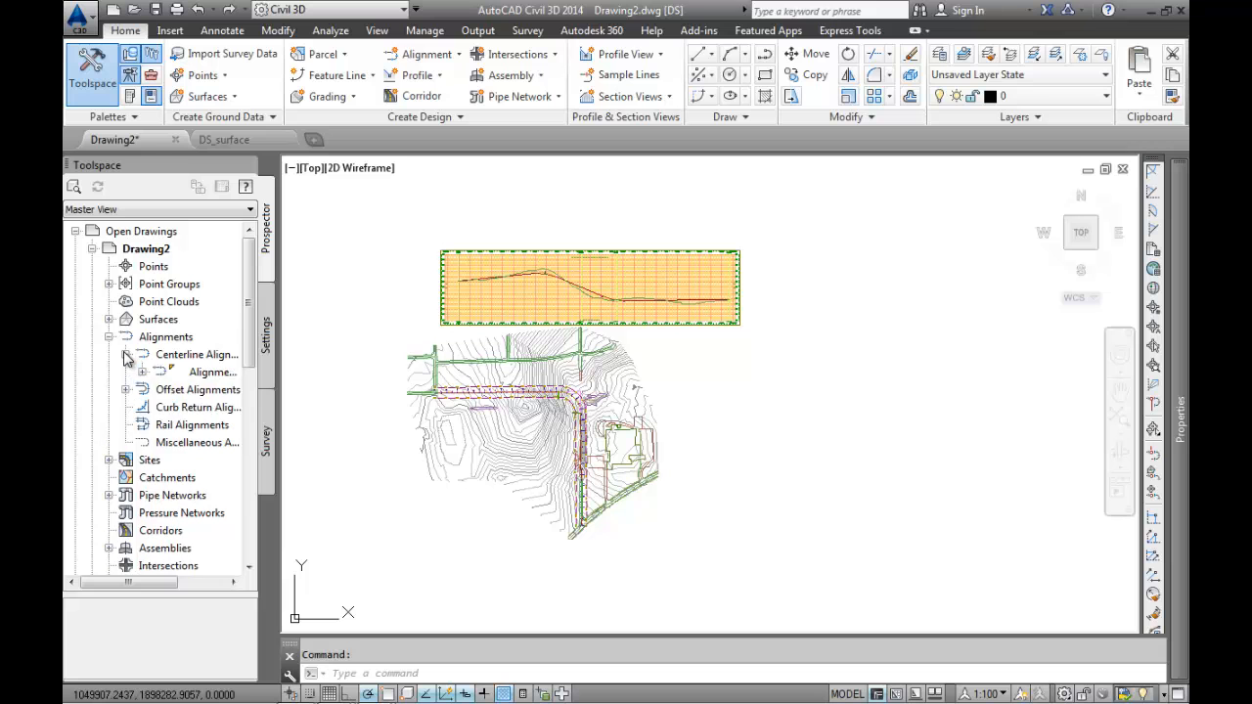
left_click(142, 372)
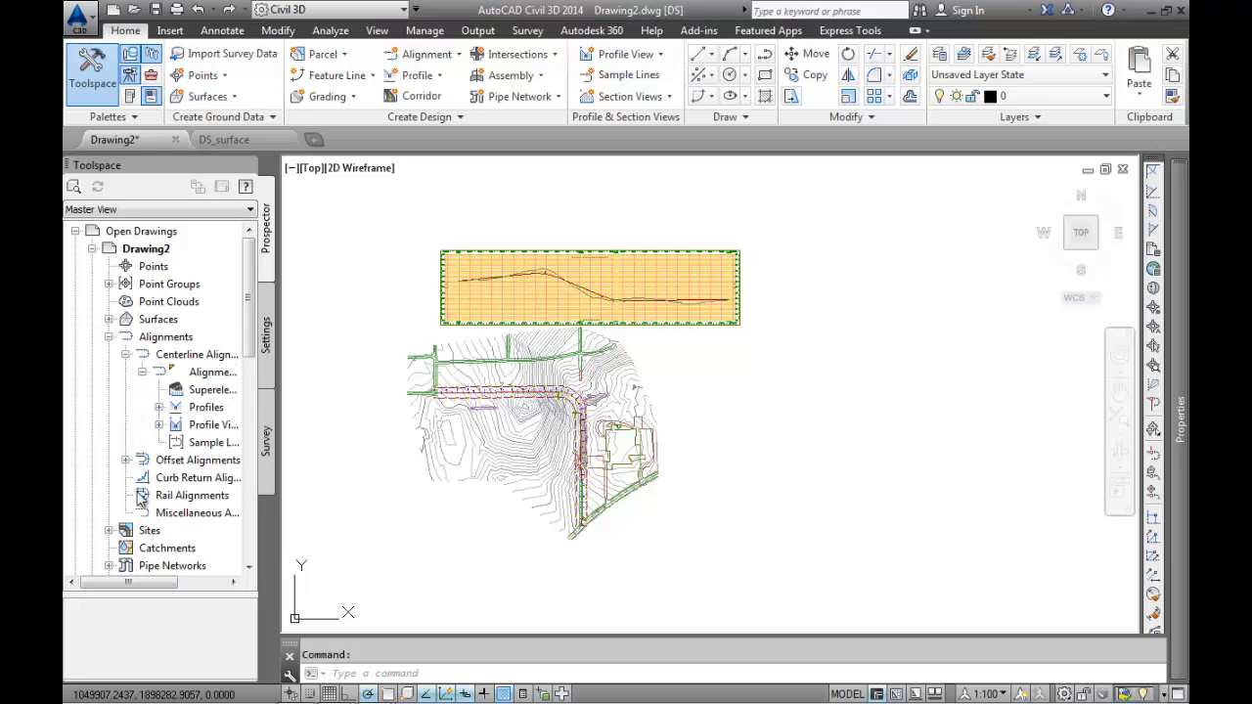
left_click_drag(146, 582, 186, 582)
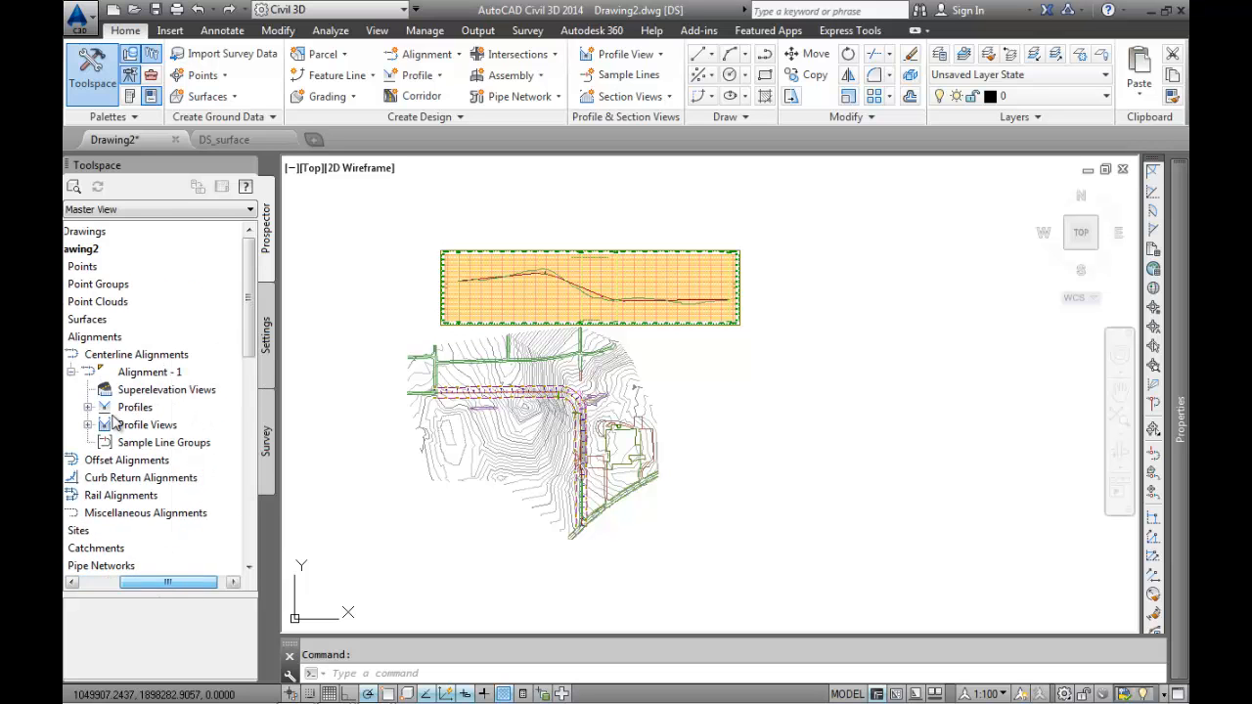
left_click(88, 408)
left_click(157, 445)
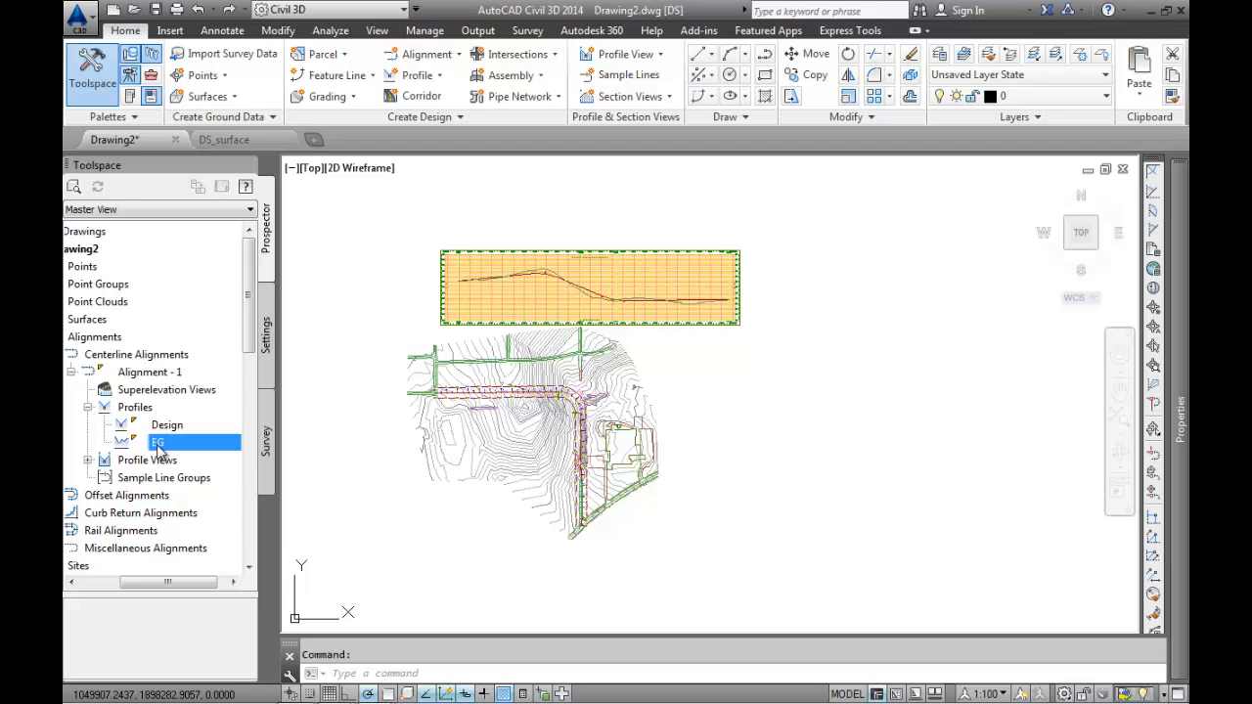
right_click(166, 447)
left_click(223, 504)
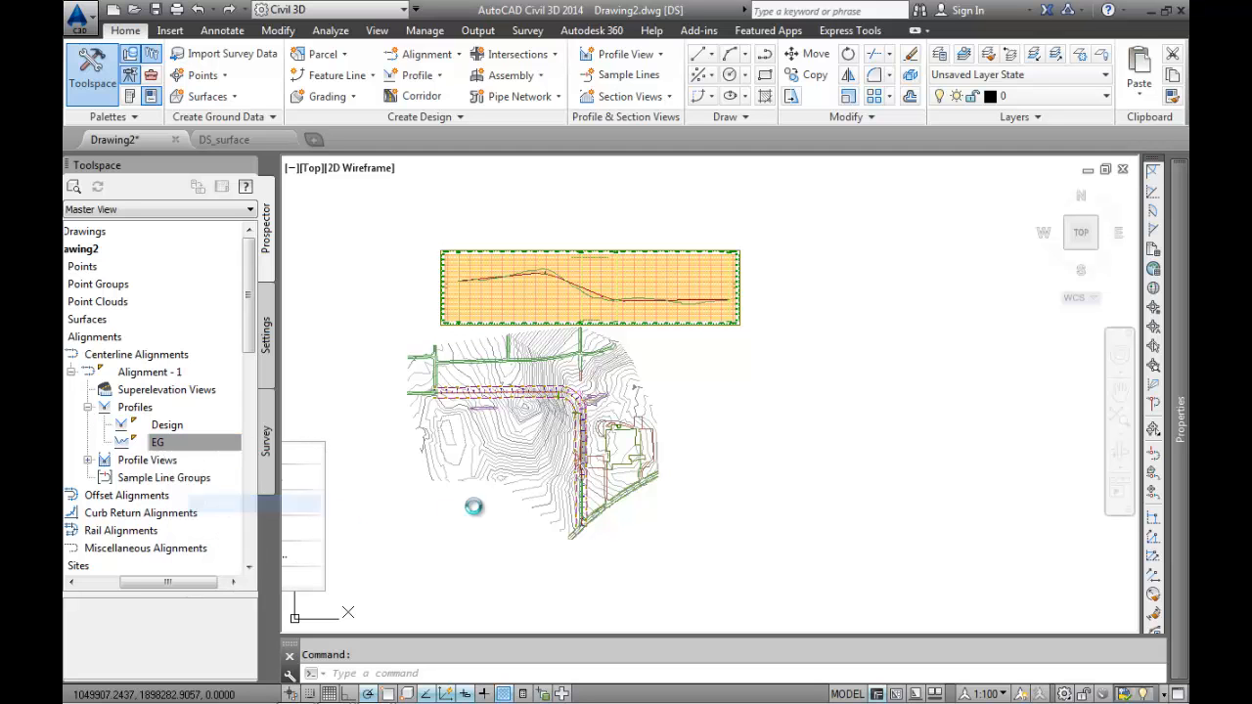
left_click(628, 399)
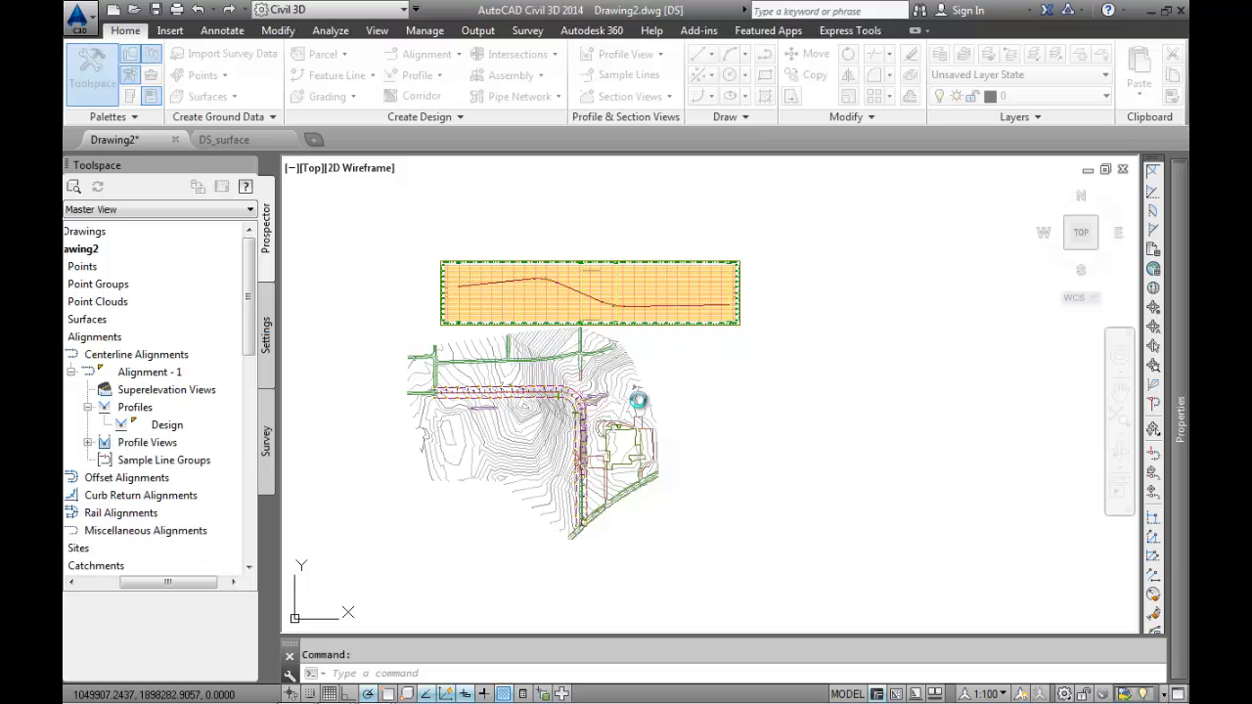
left_click(165, 424)
right_click(168, 427)
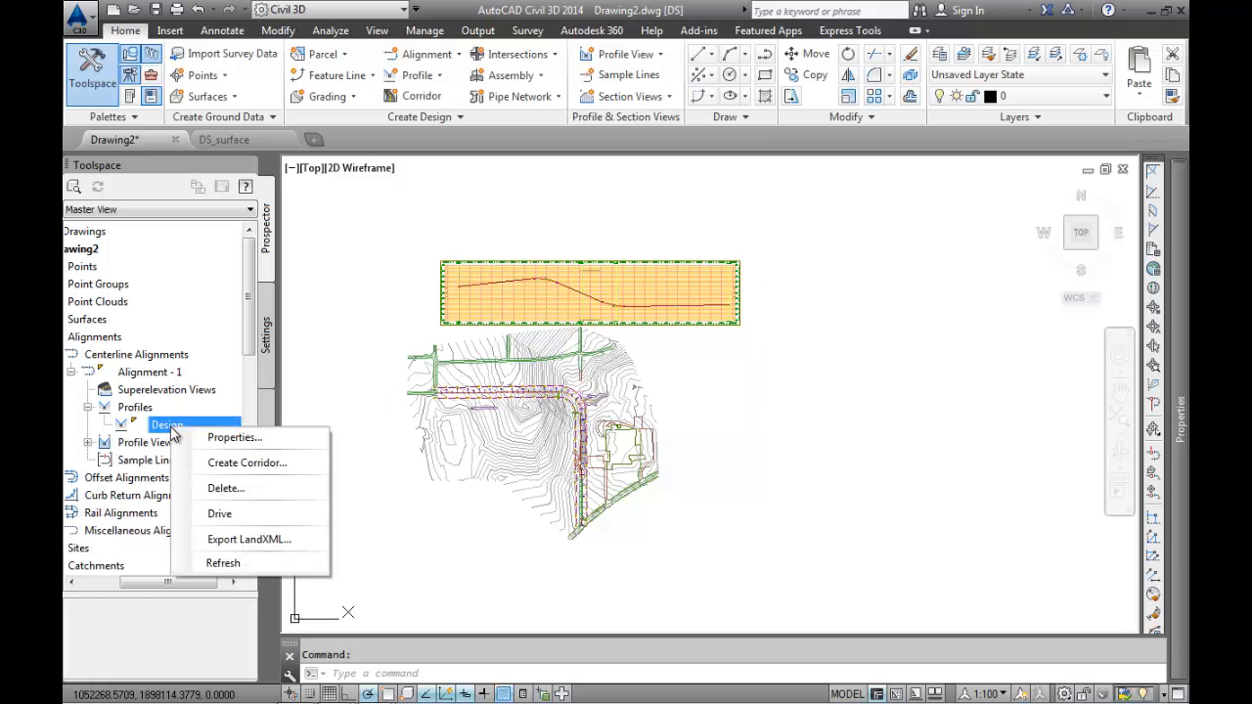
left_click(156, 426)
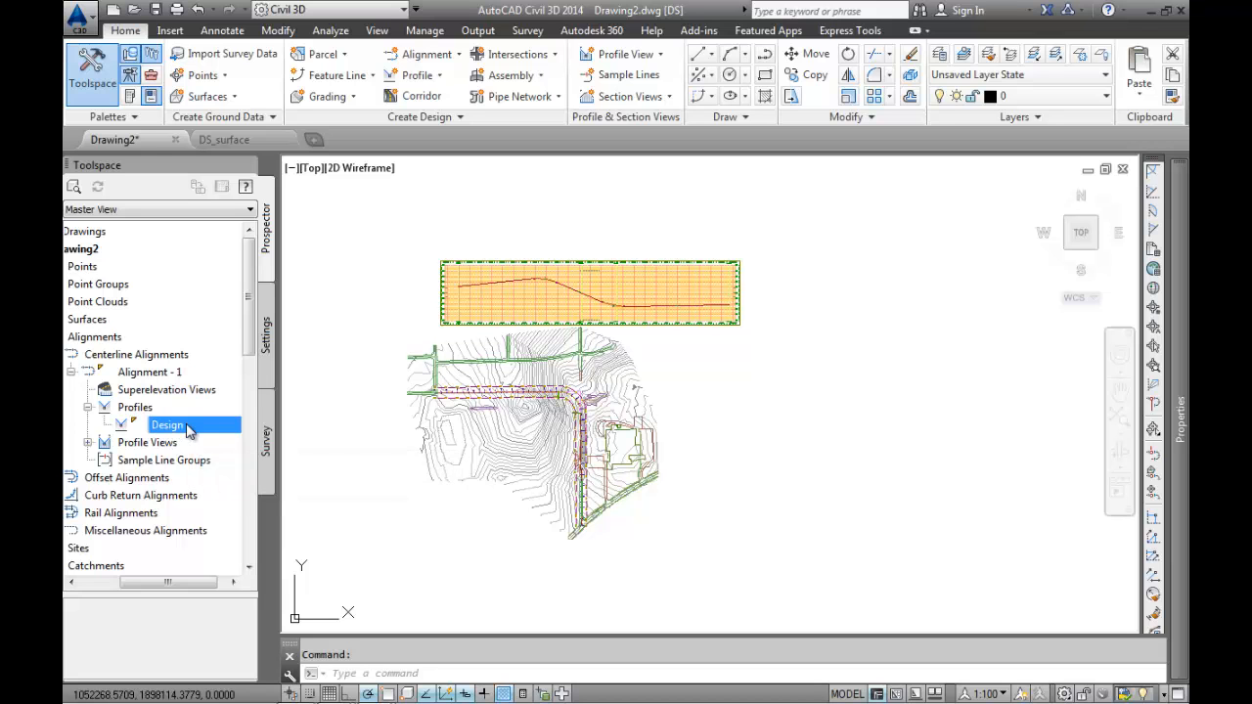
right_click(189, 429)
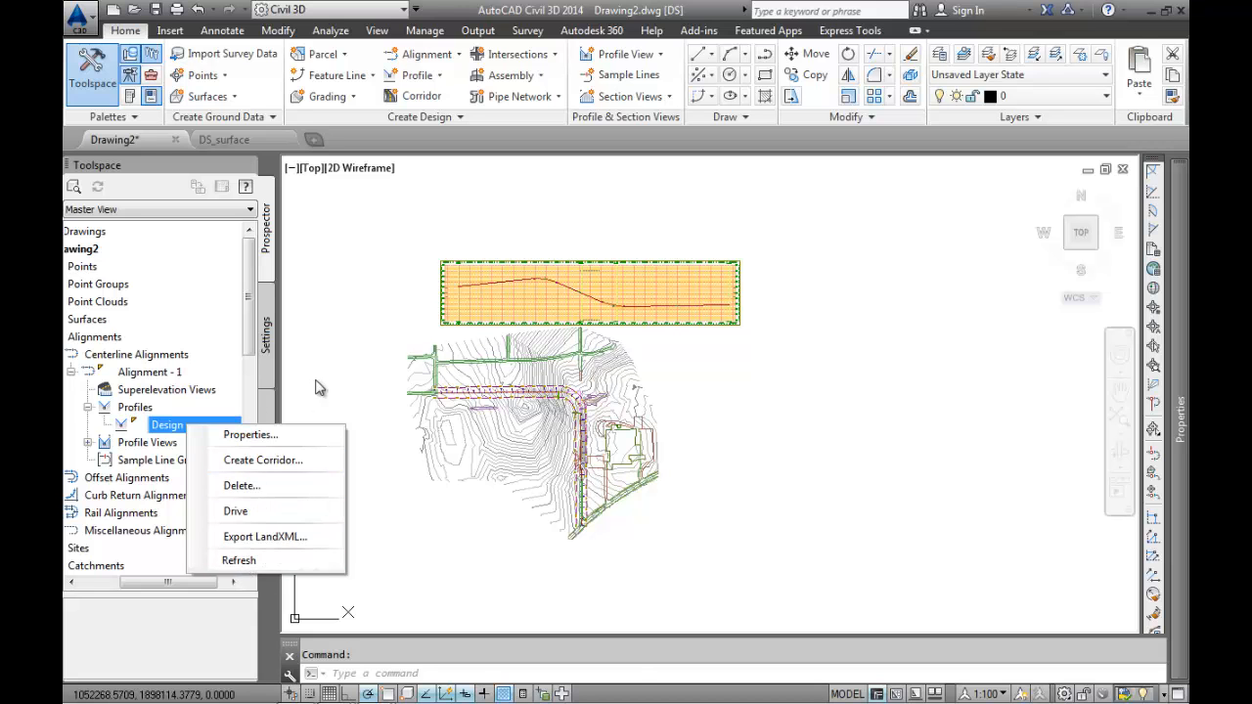
left_click(327, 375)
left_click(328, 380)
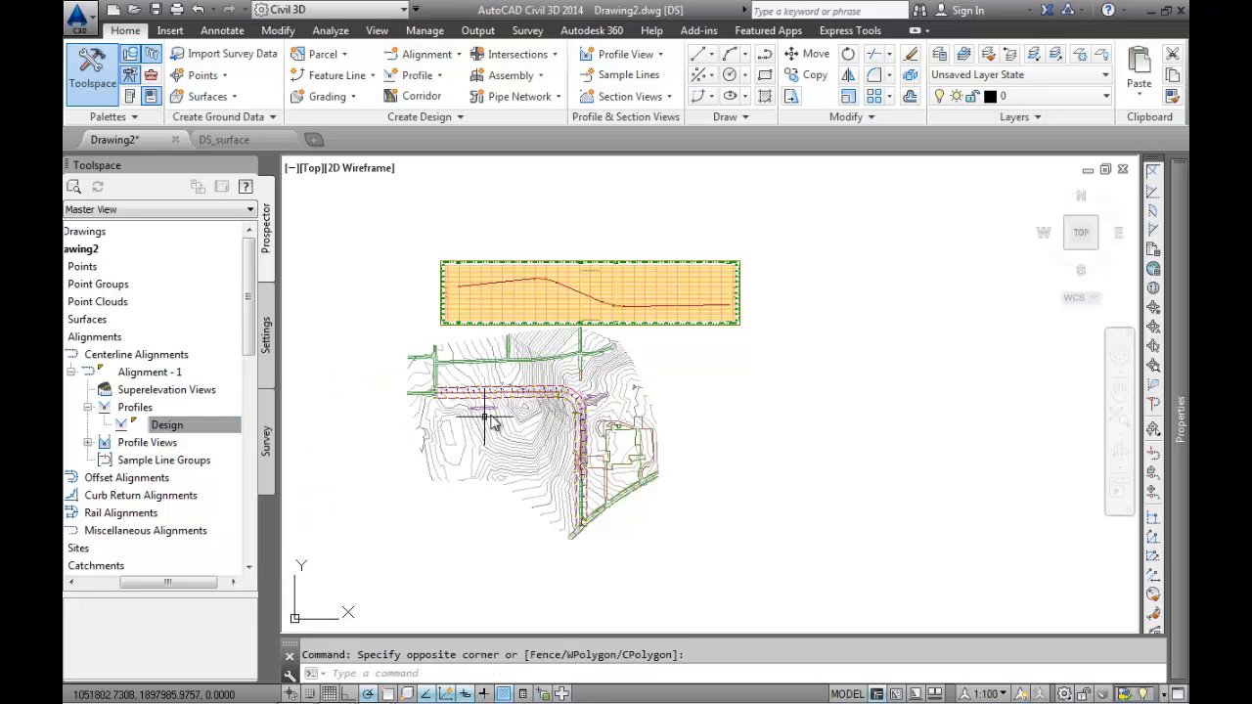
Export the centerline alignment and both offset alignments with WBLOCK to Aligns.dwg in the project's DWGs folder, including the AutoCAD Map information.
scroll(501, 411, "up", 4)
scroll(615, 386, "up", 4)
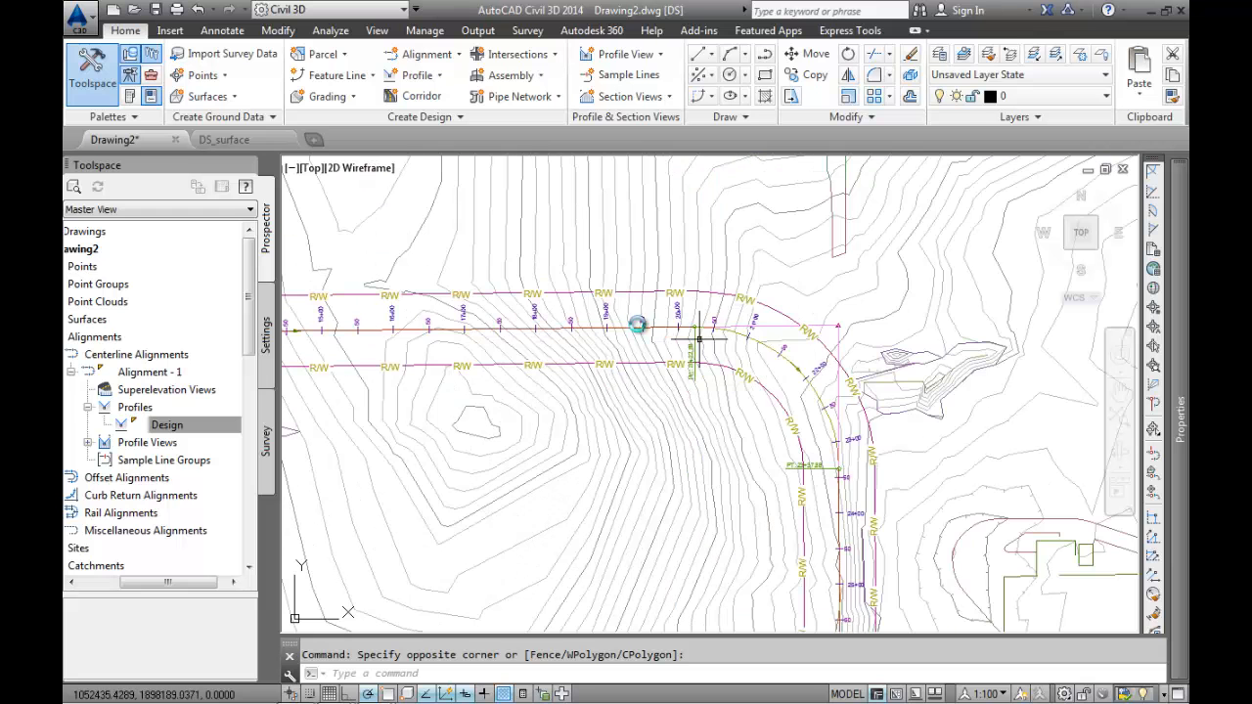
left_click(768, 375)
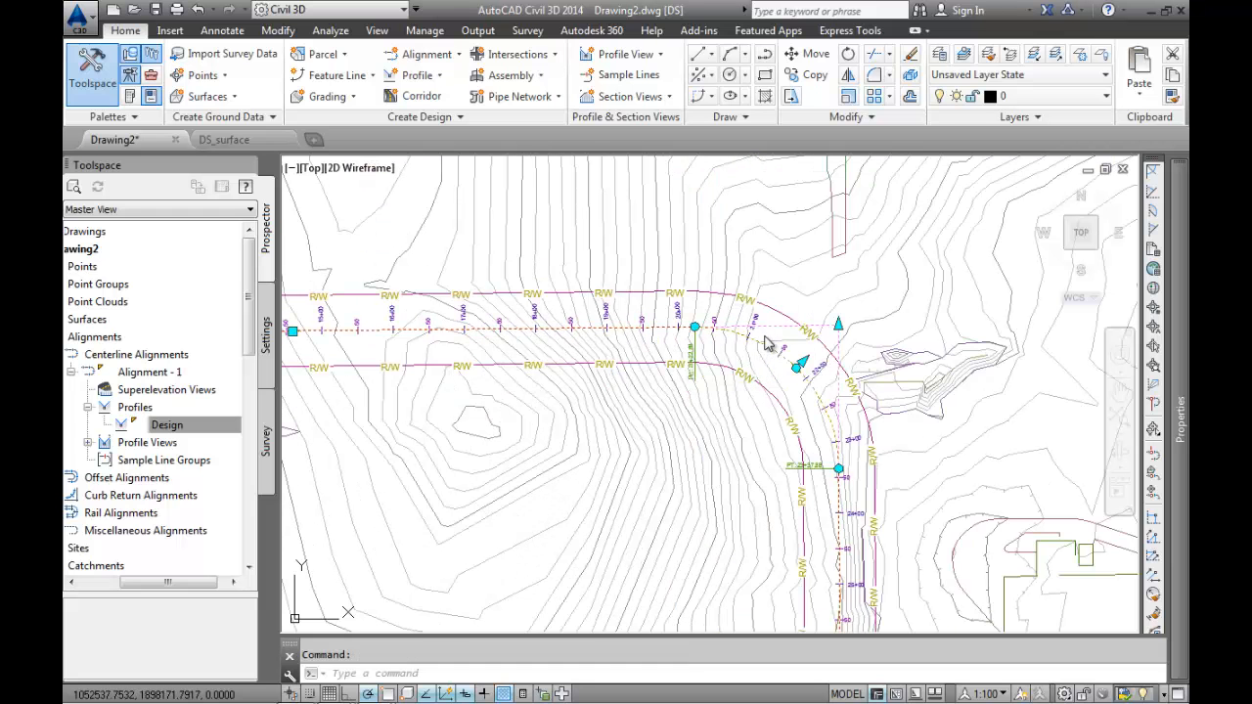
left_click(724, 367)
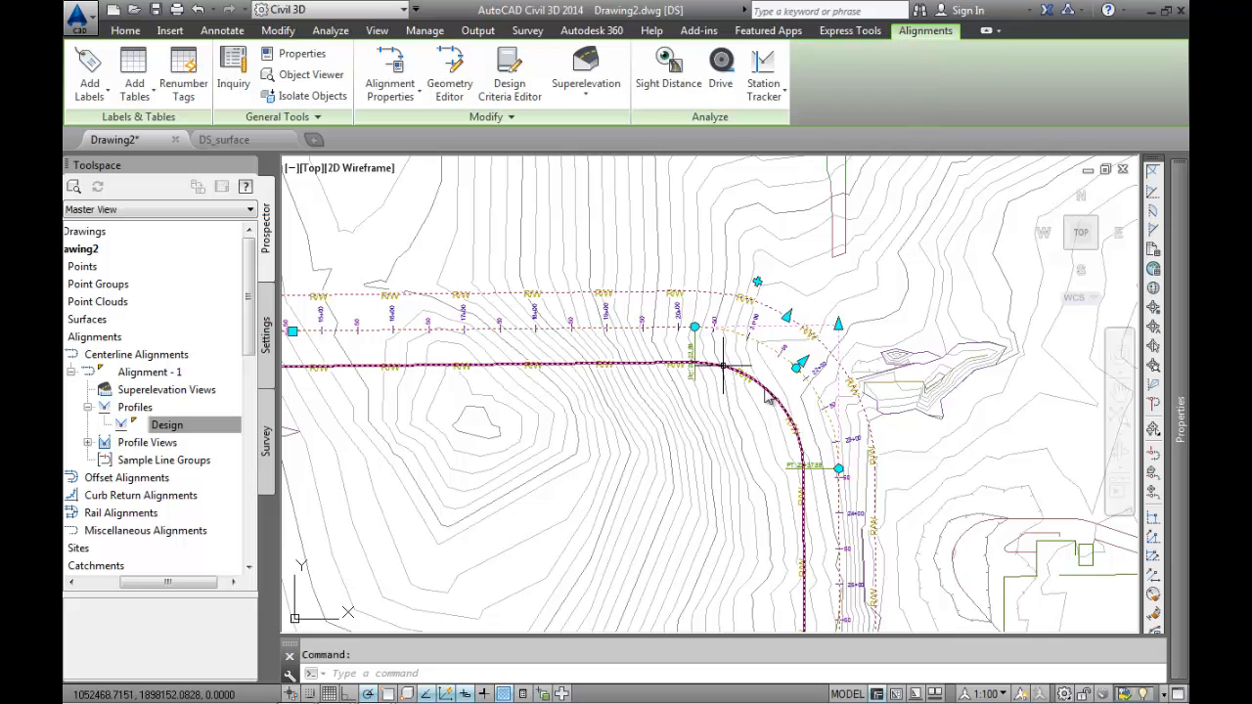
left_click(780, 401)
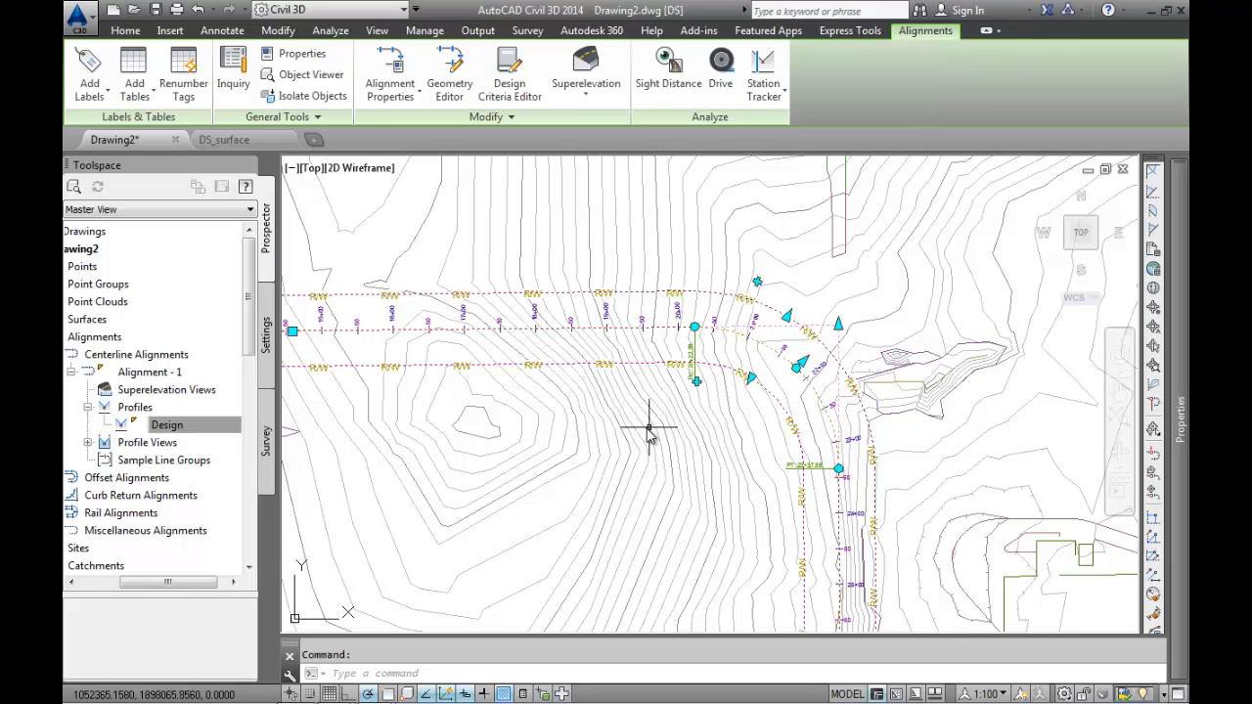
scroll(626, 503, "down", 6)
type("wBLoc")
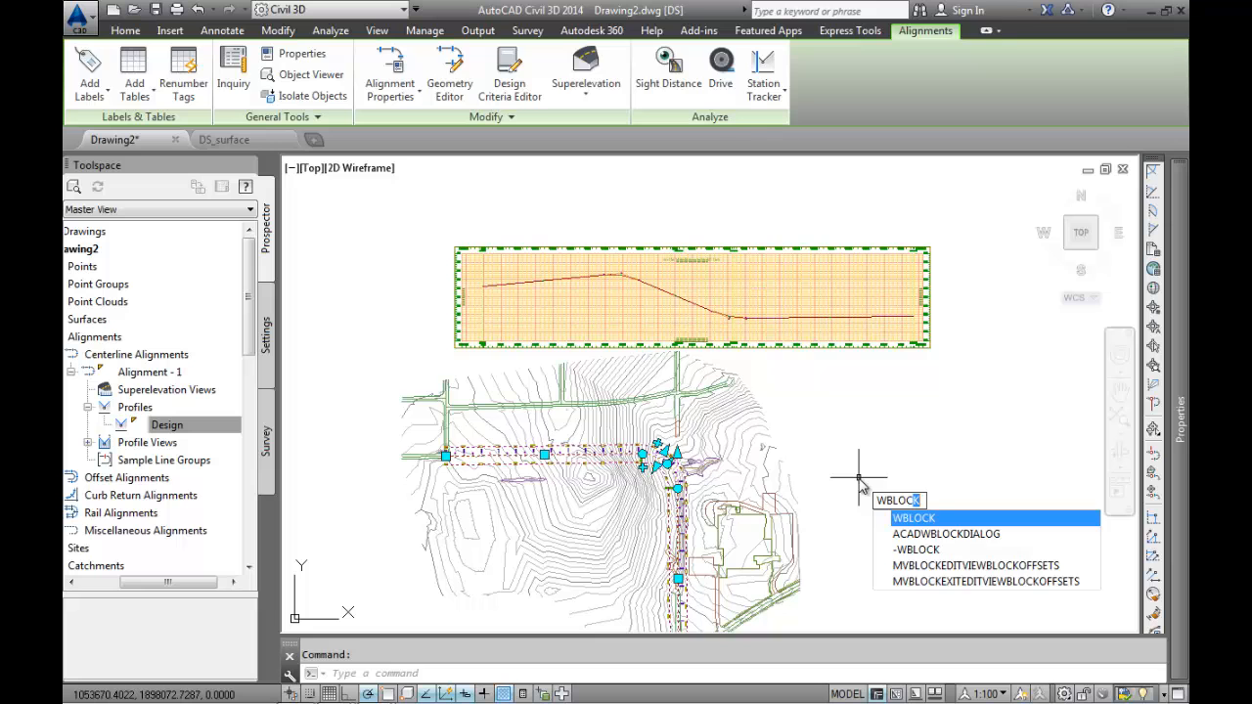
key("Return")
type("Aligns.dwg")
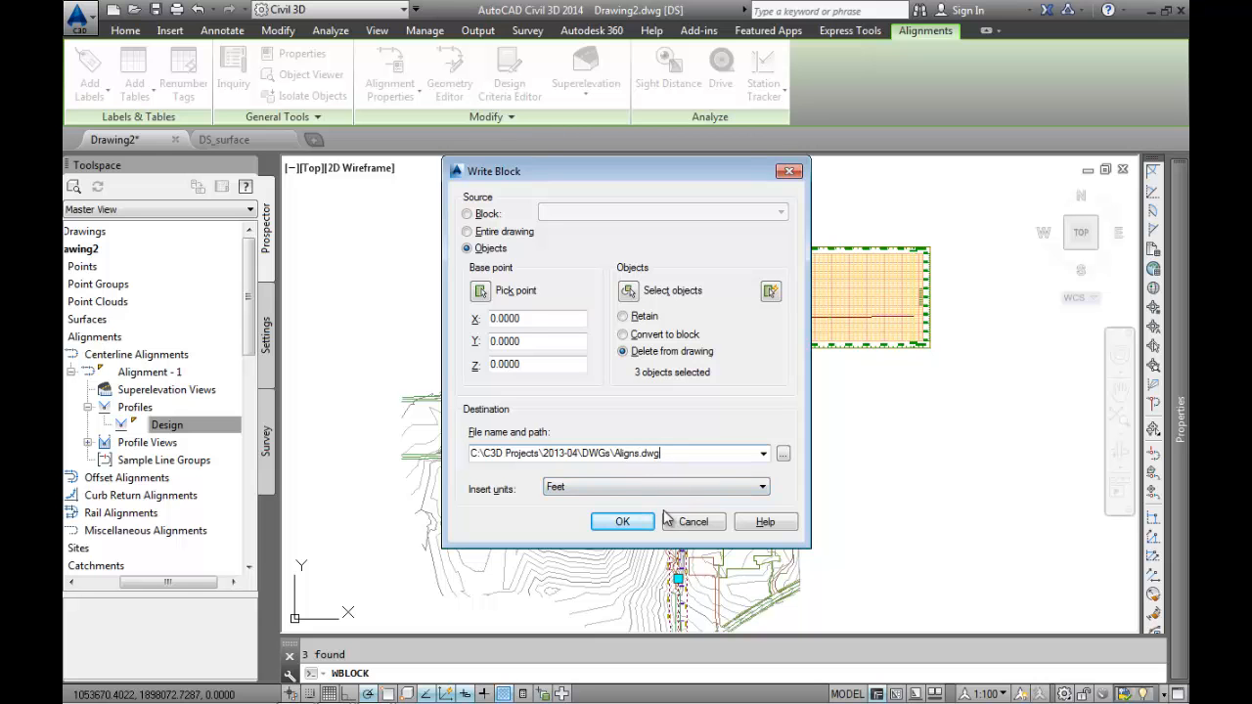
left_click(622, 521)
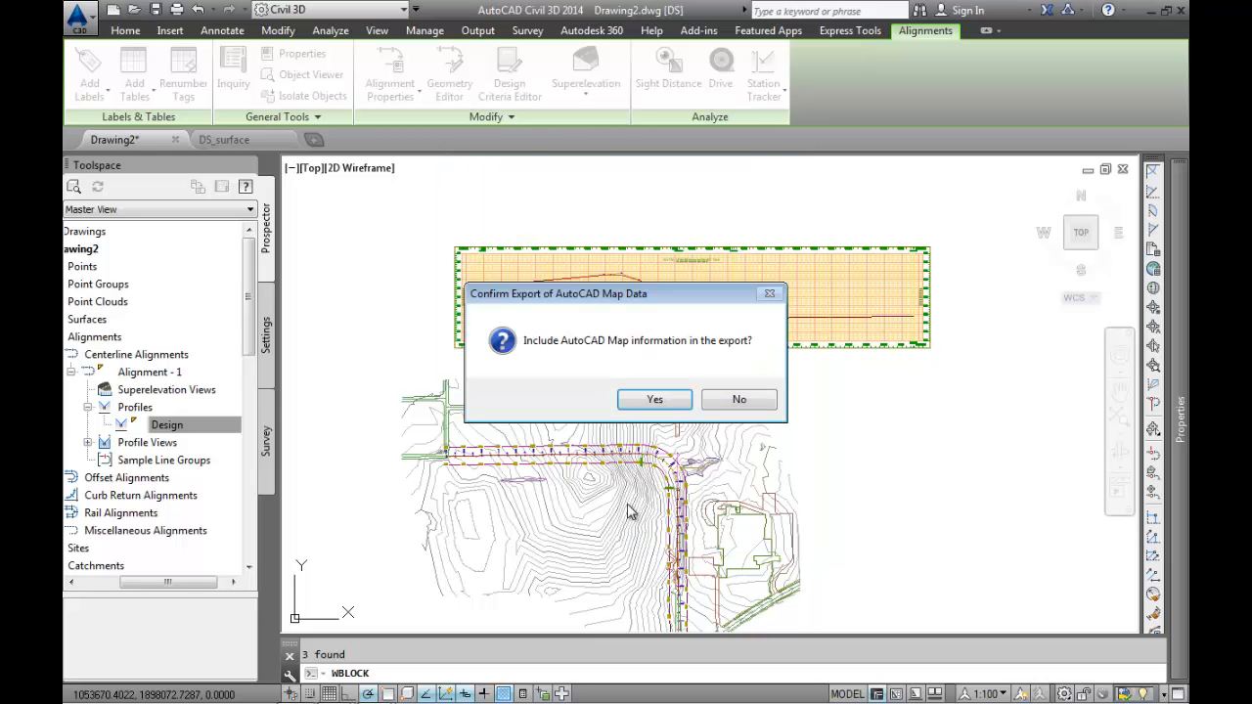
left_click(654, 399)
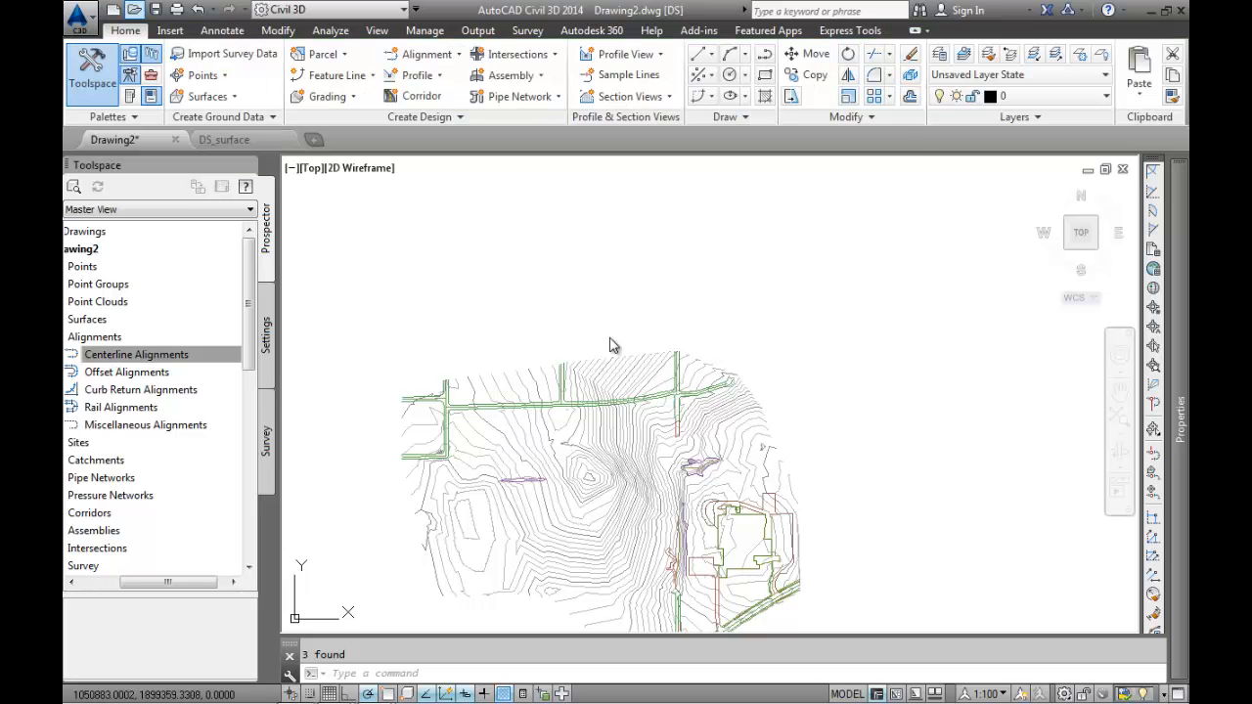
Open Aligns.dwg and examine the exported centerline and offset alignments and the profile view's design profile.
key("ctrl+o")
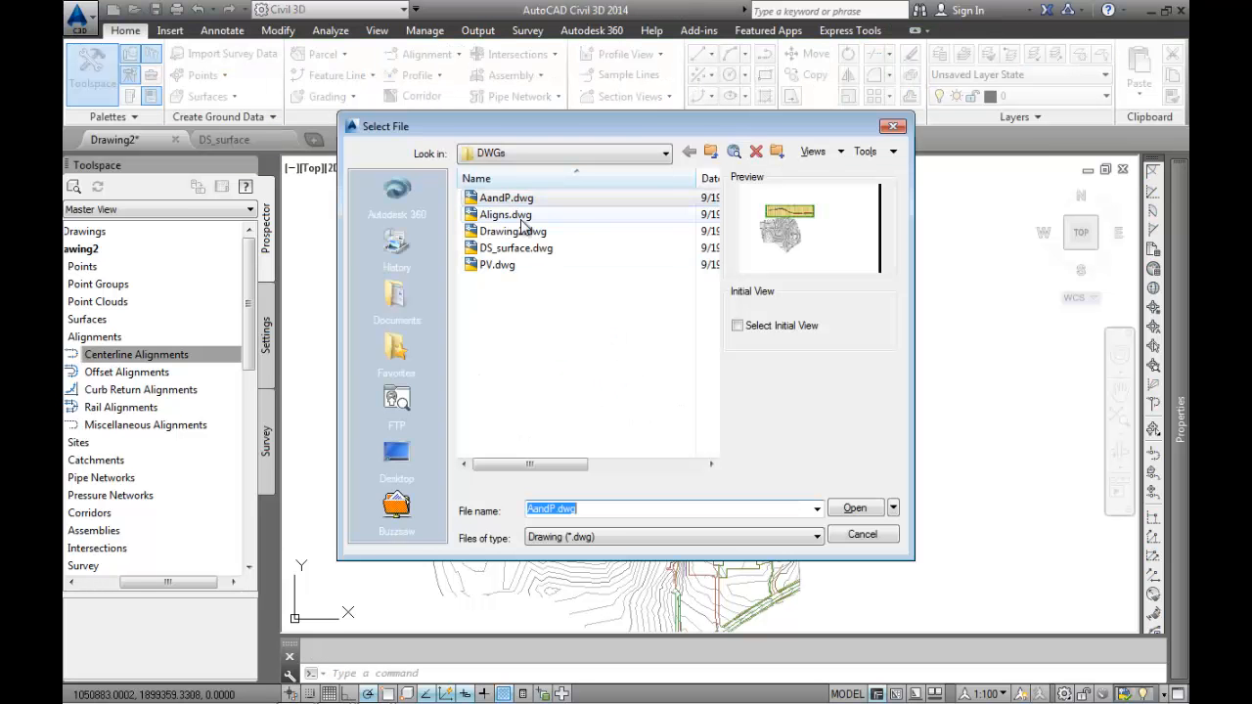
left_click(508, 216)
left_click(855, 508)
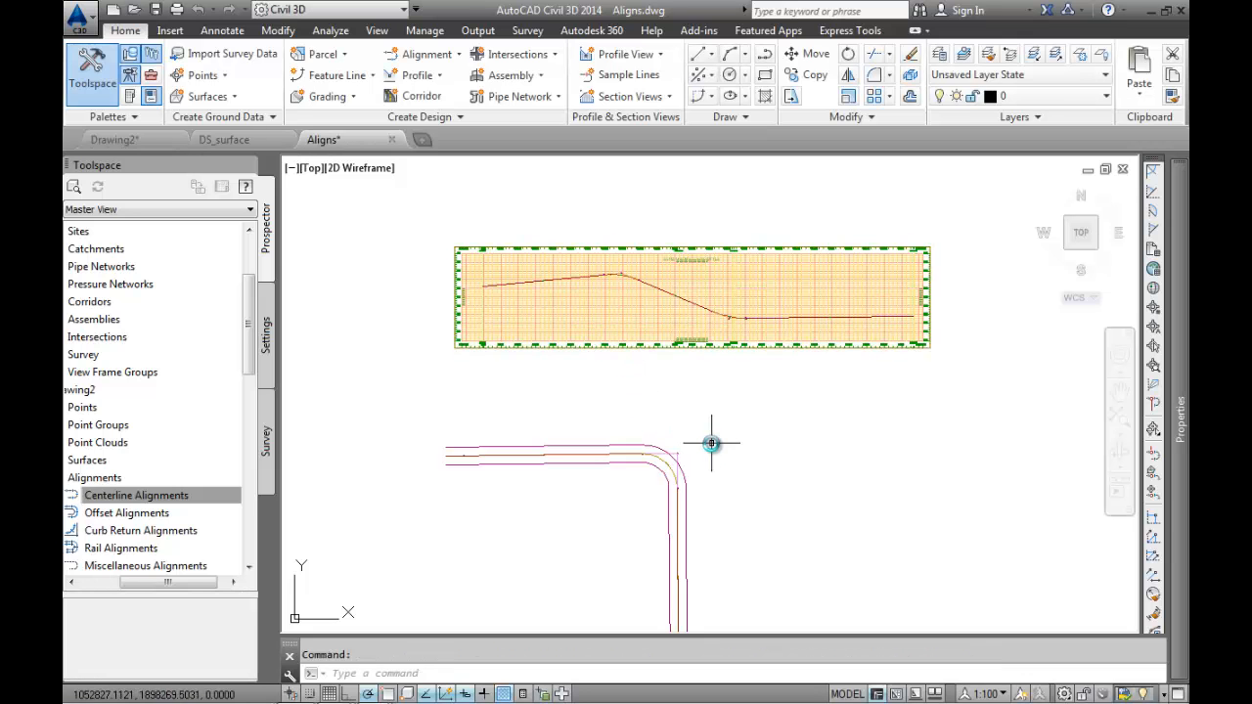
left_click(642, 448)
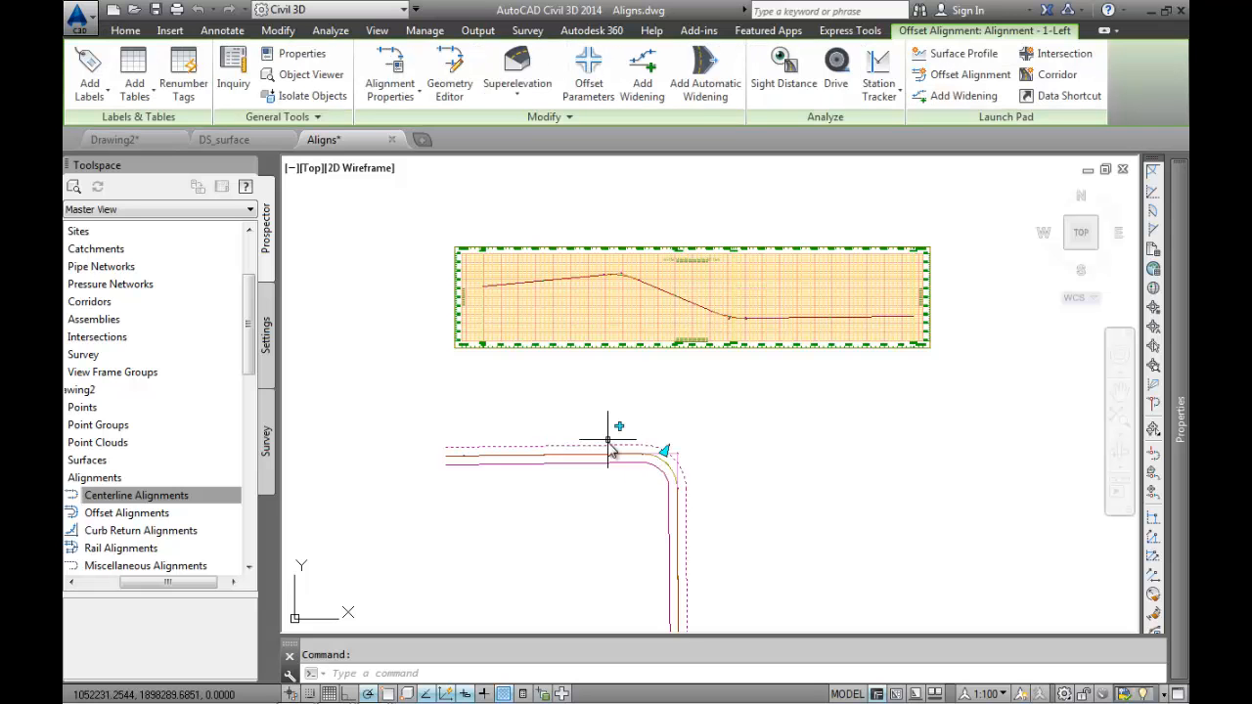
scroll(609, 445, "up", 5)
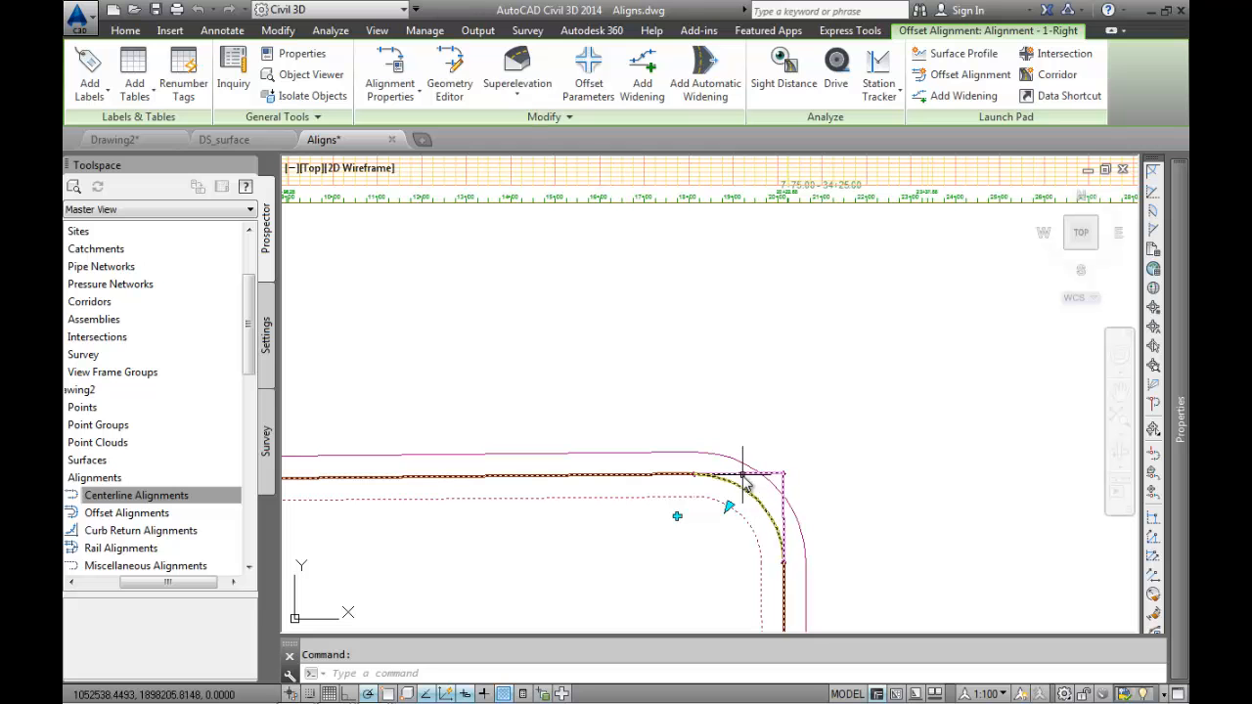
scroll(819, 442, "down", 5)
middle_click_drag(806, 453, 689, 504)
scroll(682, 428, "up", 4)
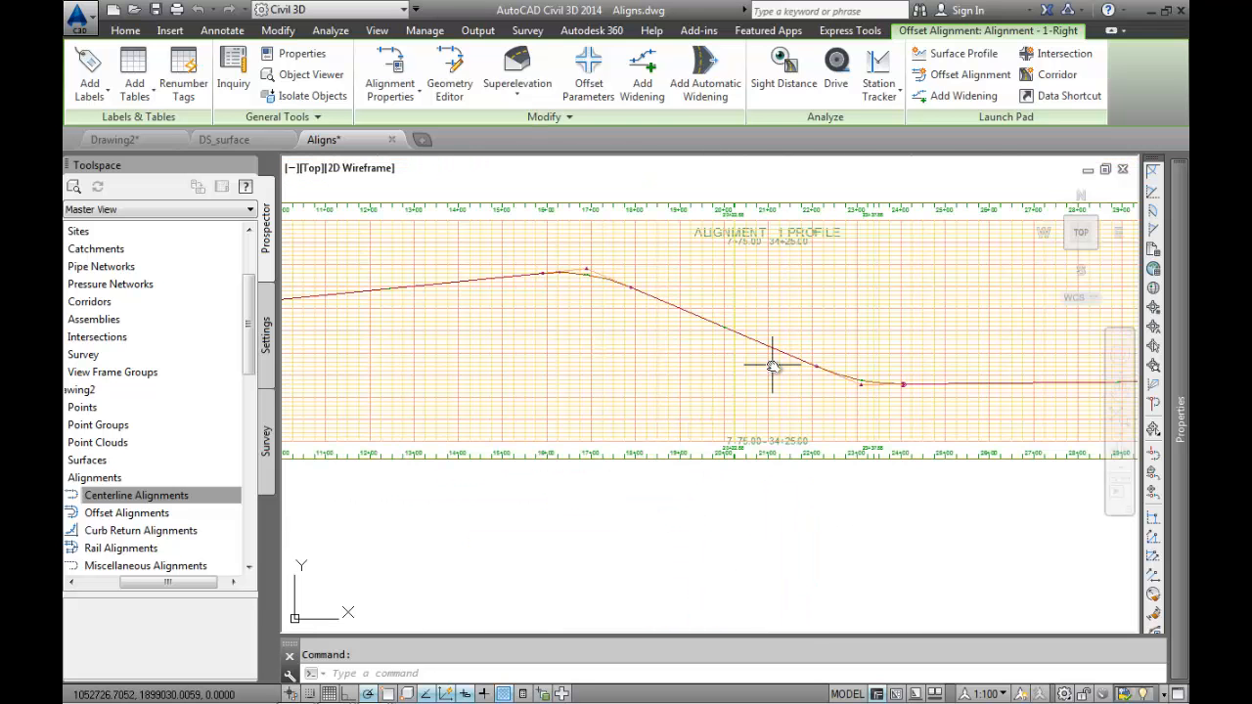
scroll(773, 367, "down", 3)
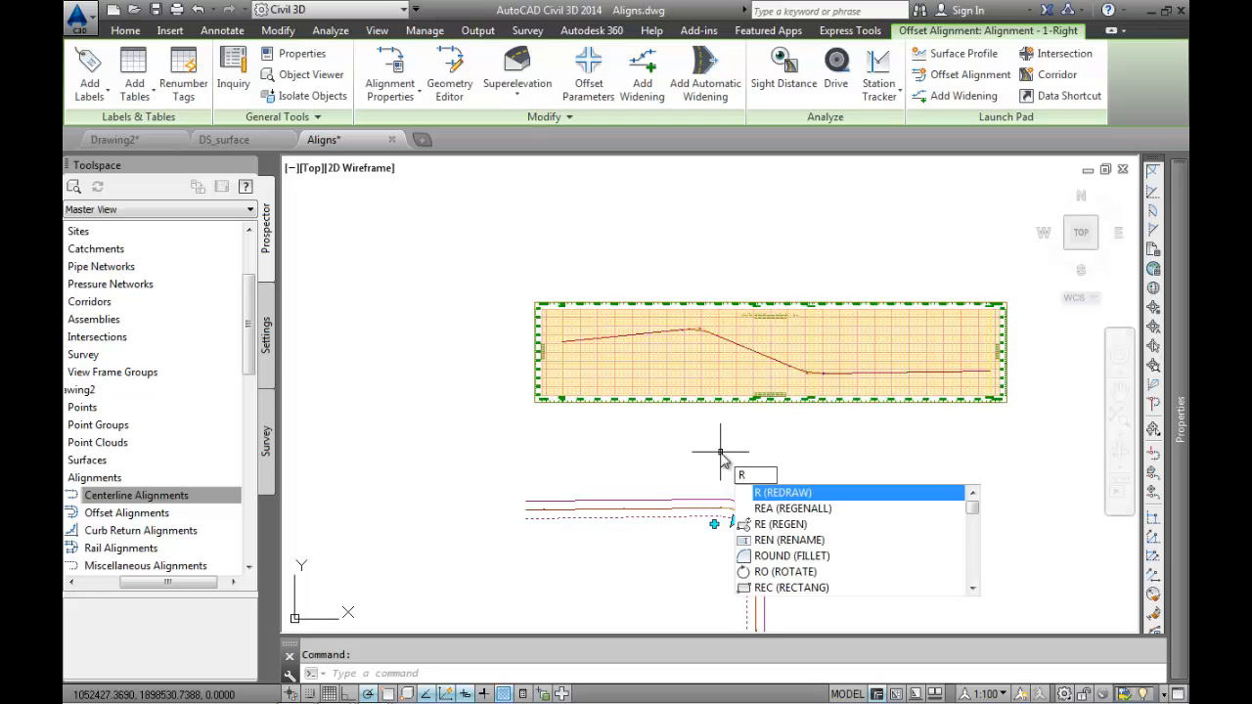
Review the layers and blocks of Aligns.dwg with the RENAME command, and close the drawing without saving changes.
key("Return")
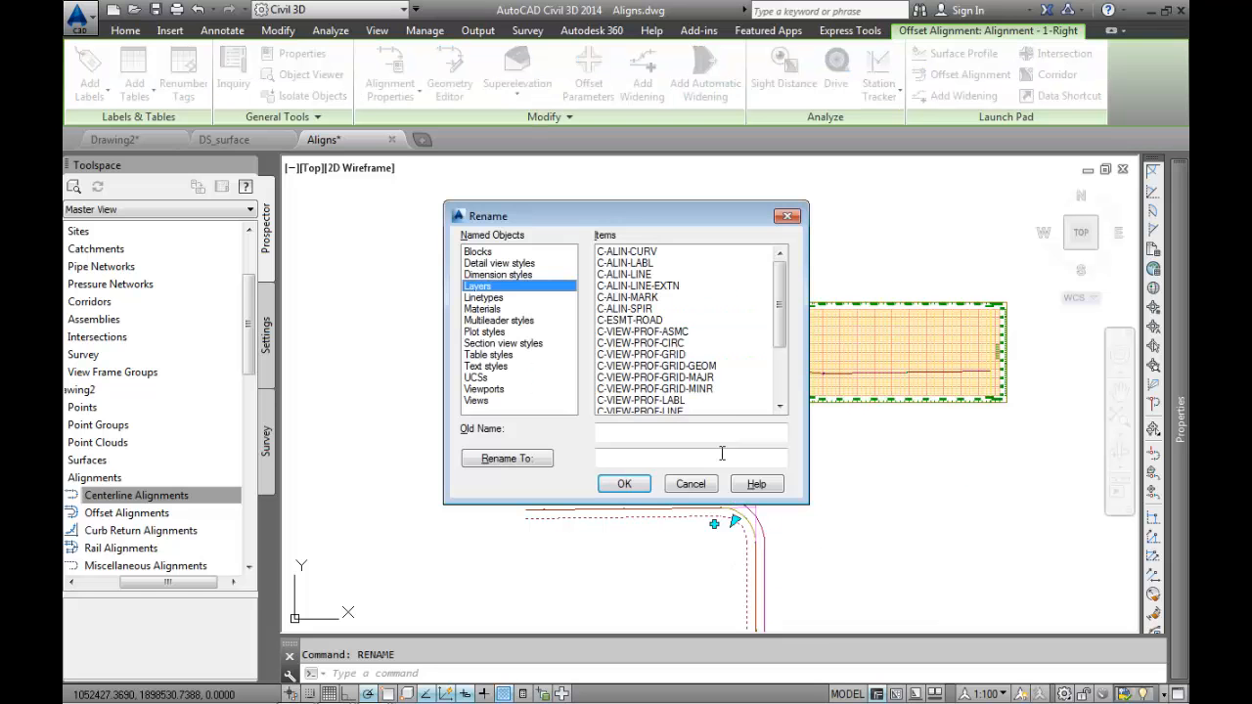
left_click_drag(780, 315, 789, 284)
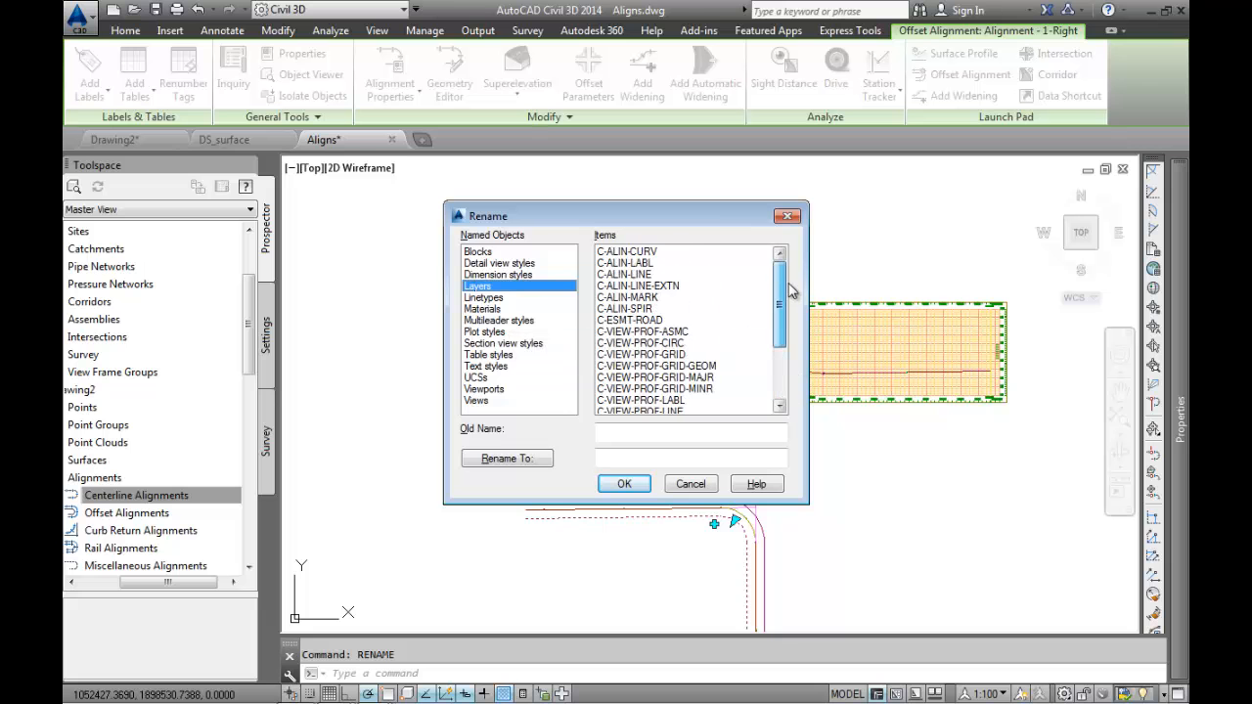
left_click(481, 252)
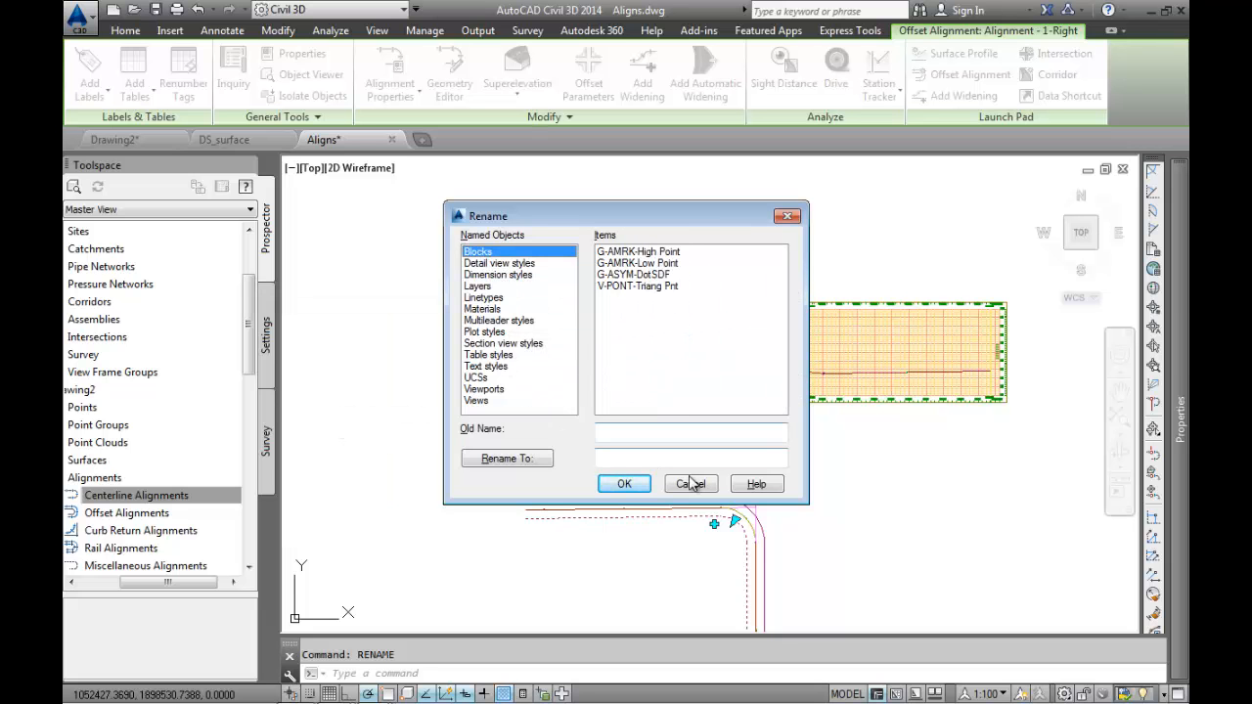
left_click(700, 486)
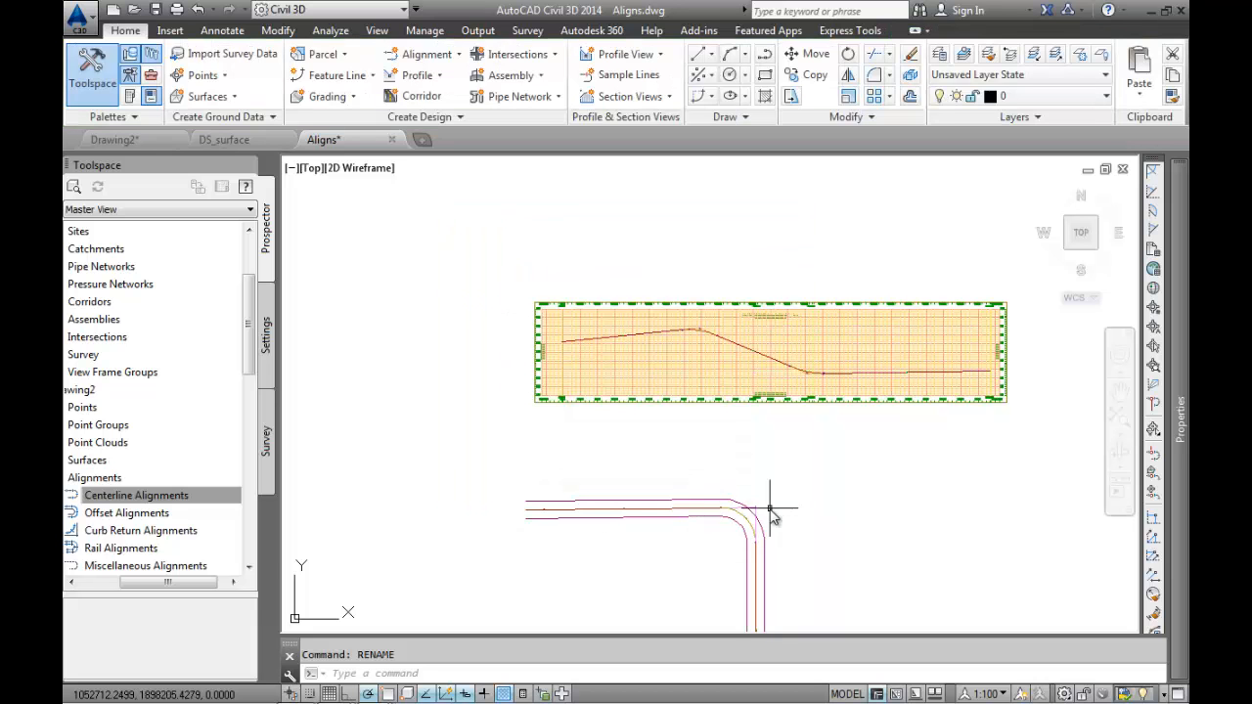
mouse_move(771, 515)
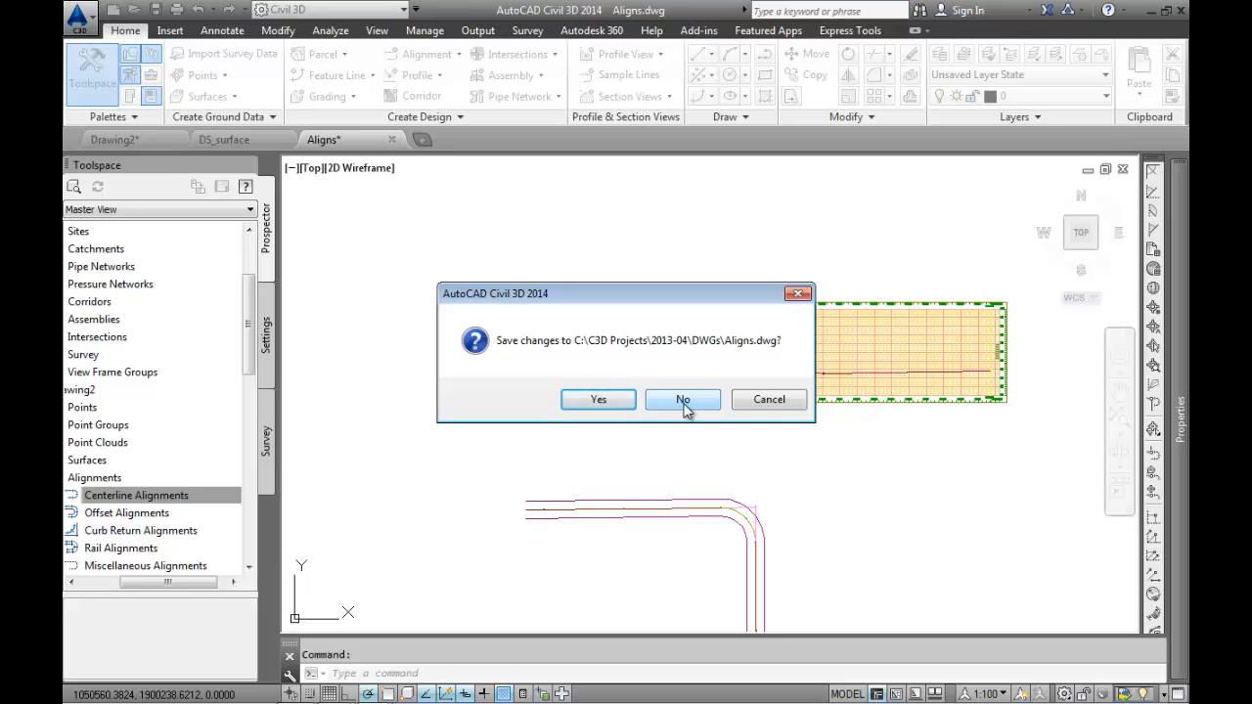
left_click(682, 401)
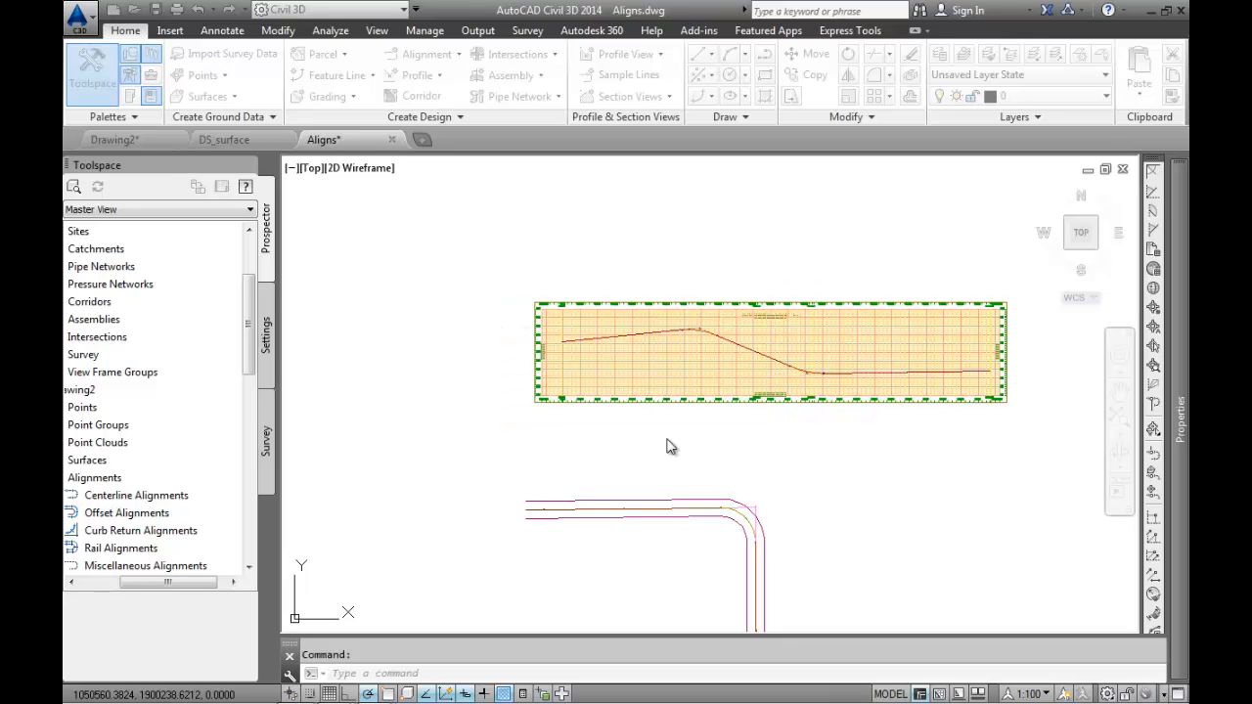
Undo the commands in Drawing2 back through the WBLOCK export of the three alignments.
left_click(136, 138)
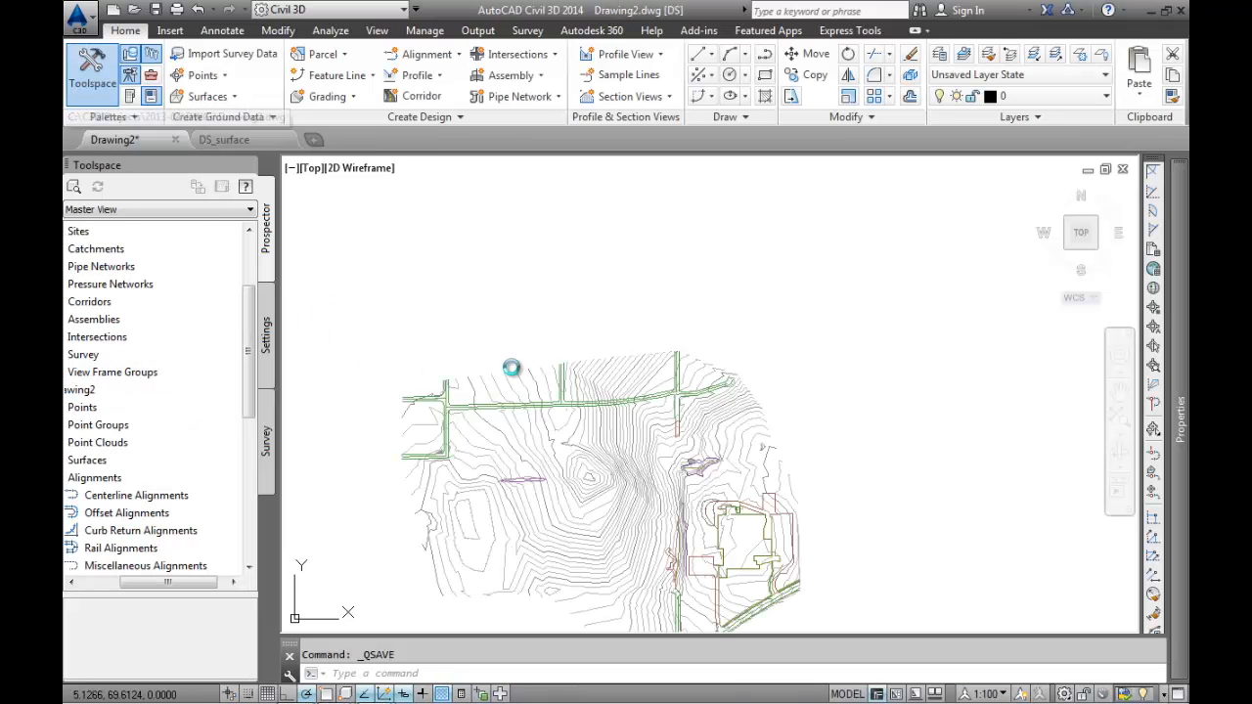
left_click(208, 10)
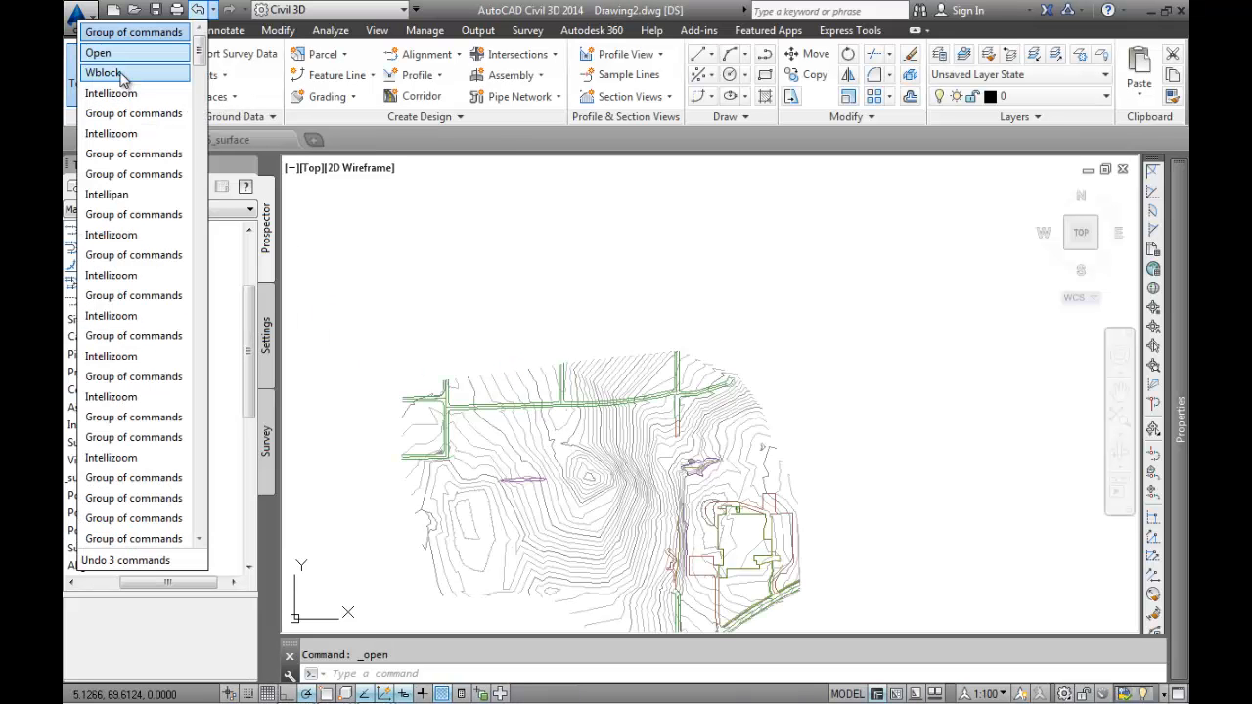
left_click(121, 76)
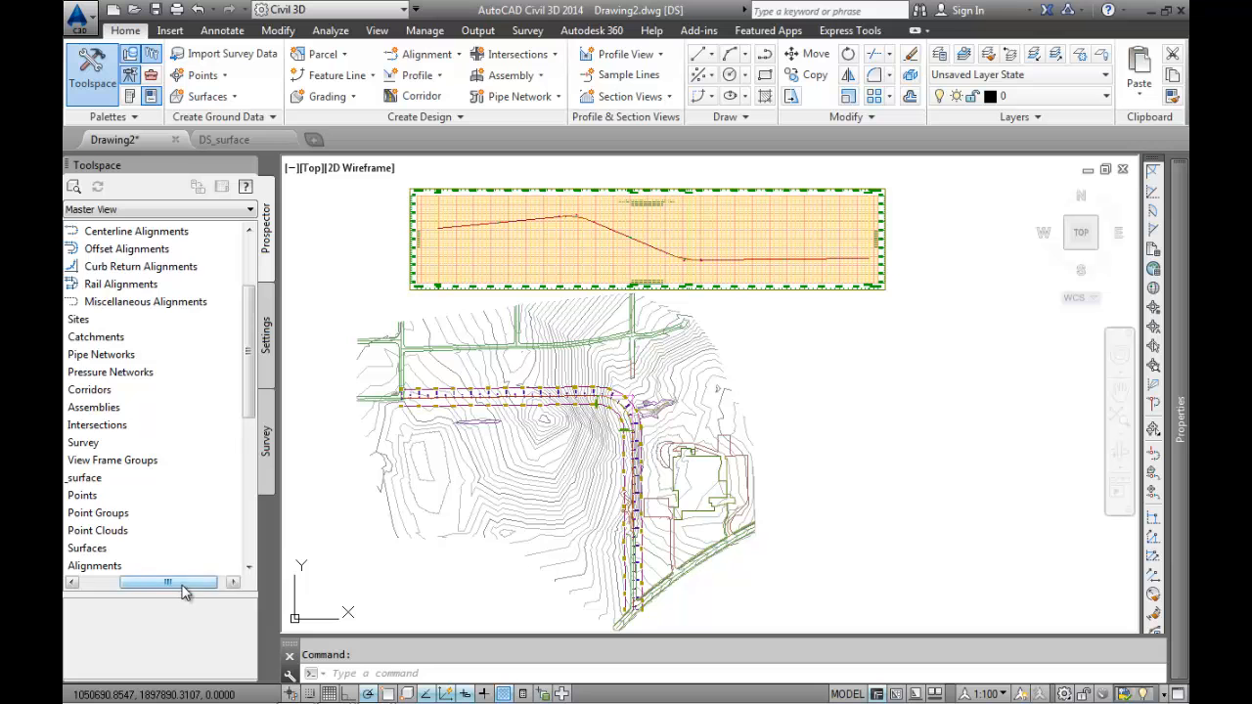
Bring Drawing2's object tree back into view, save the drawing and open the Create Data Shortcuts dialog.
left_click_drag(185, 584, 152, 583)
left_click_drag(249, 364, 250, 304)
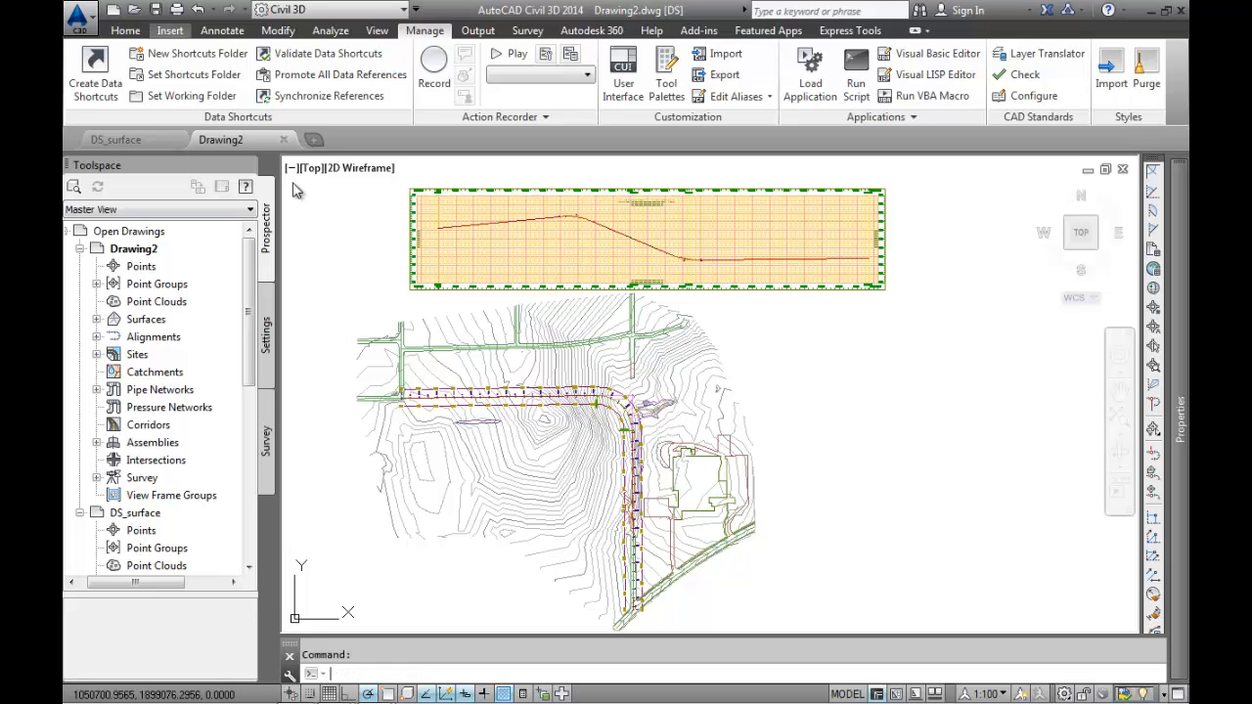
key("ctrl+s")
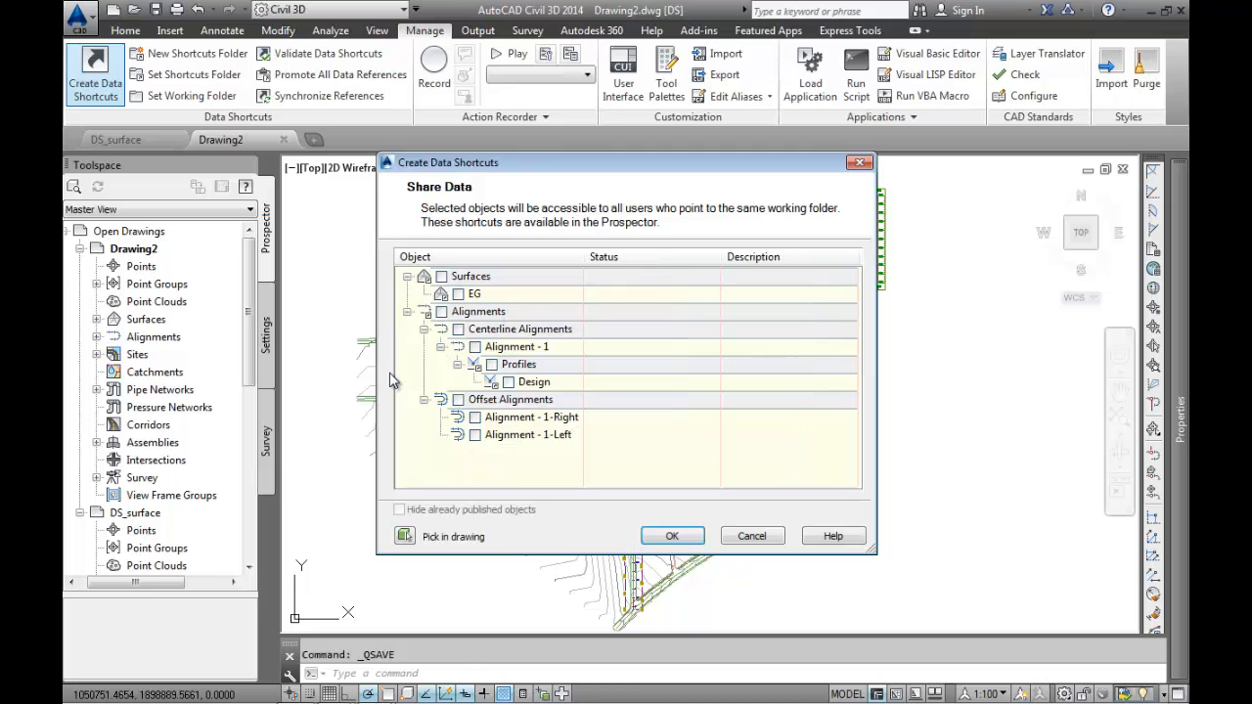
Create data shortcuts for all of Drawing2's surfaces and alignments, including the Design profile and both offset alignments.
left_click(441, 277)
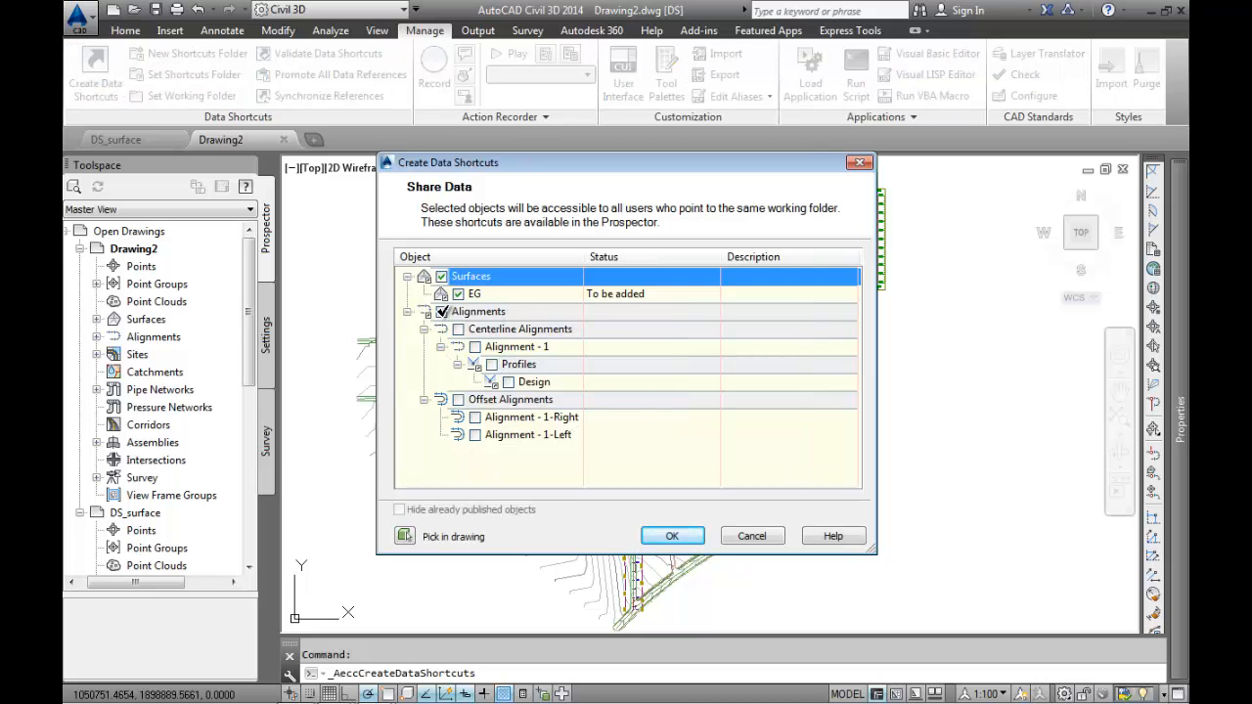
left_click(441, 311)
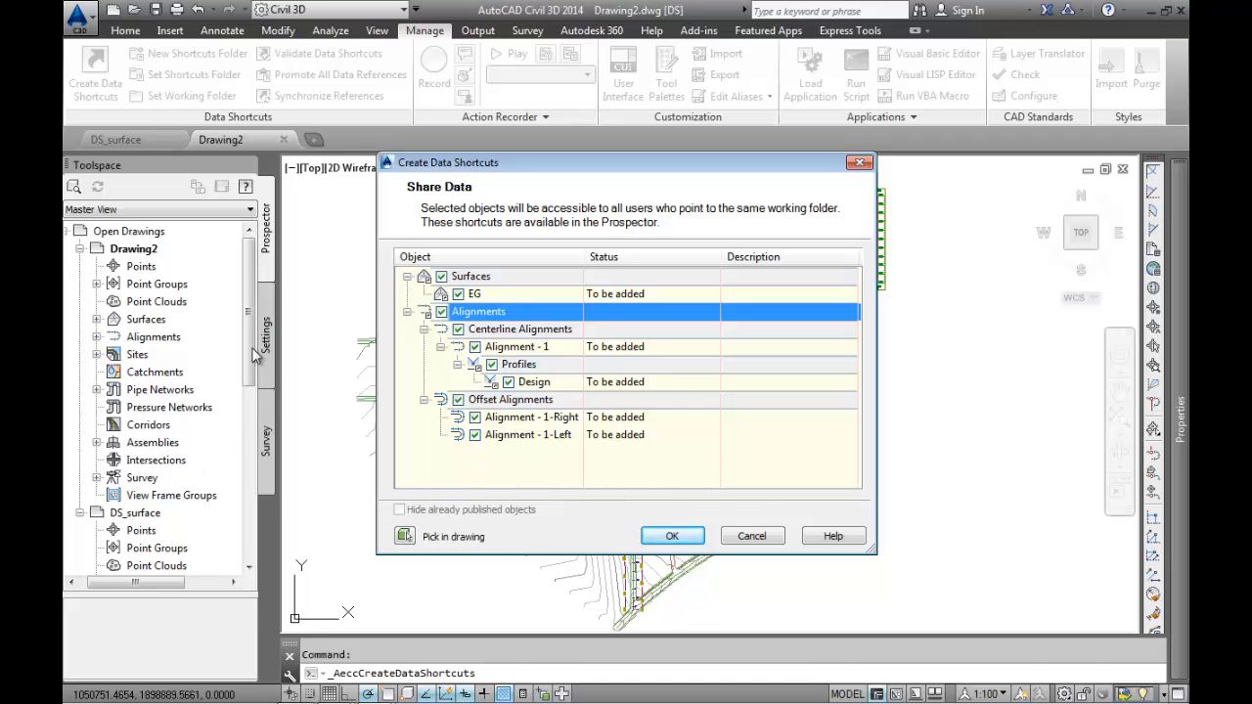
left_click(672, 538)
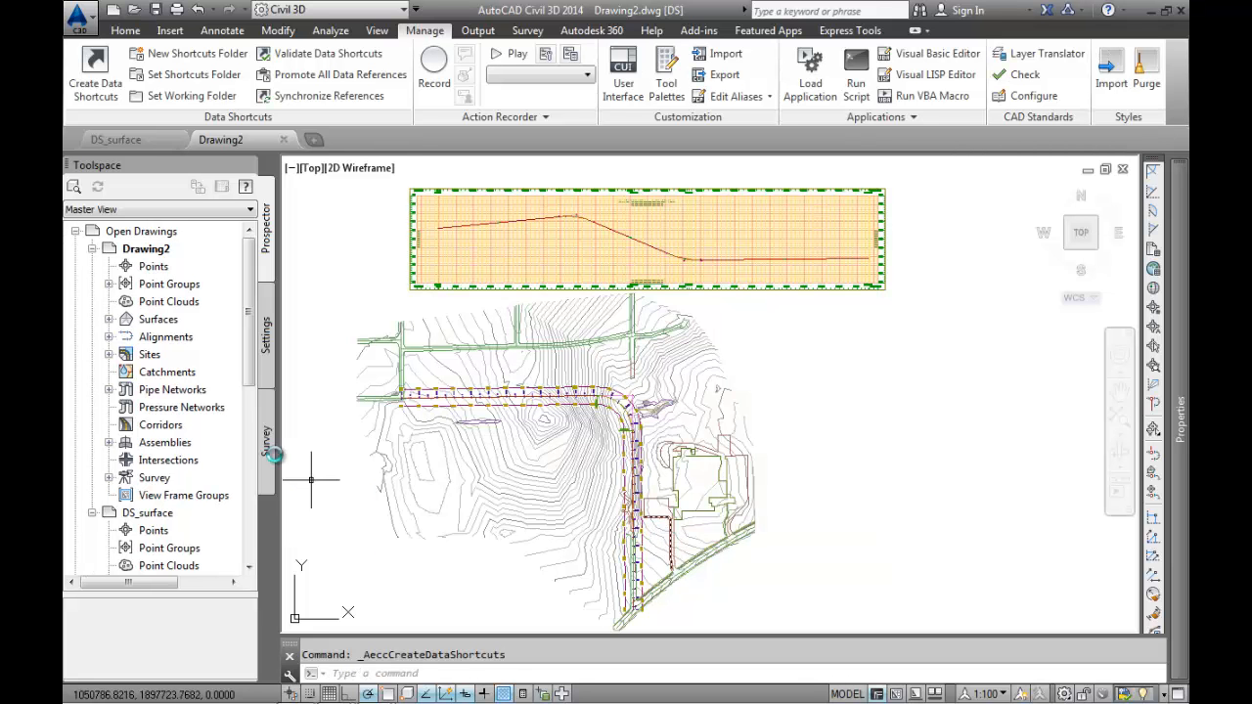
Review the project's data shortcuts for the surface, the centerline alignment with its profile, and the offset alignments.
scroll(251, 372, "down", 5)
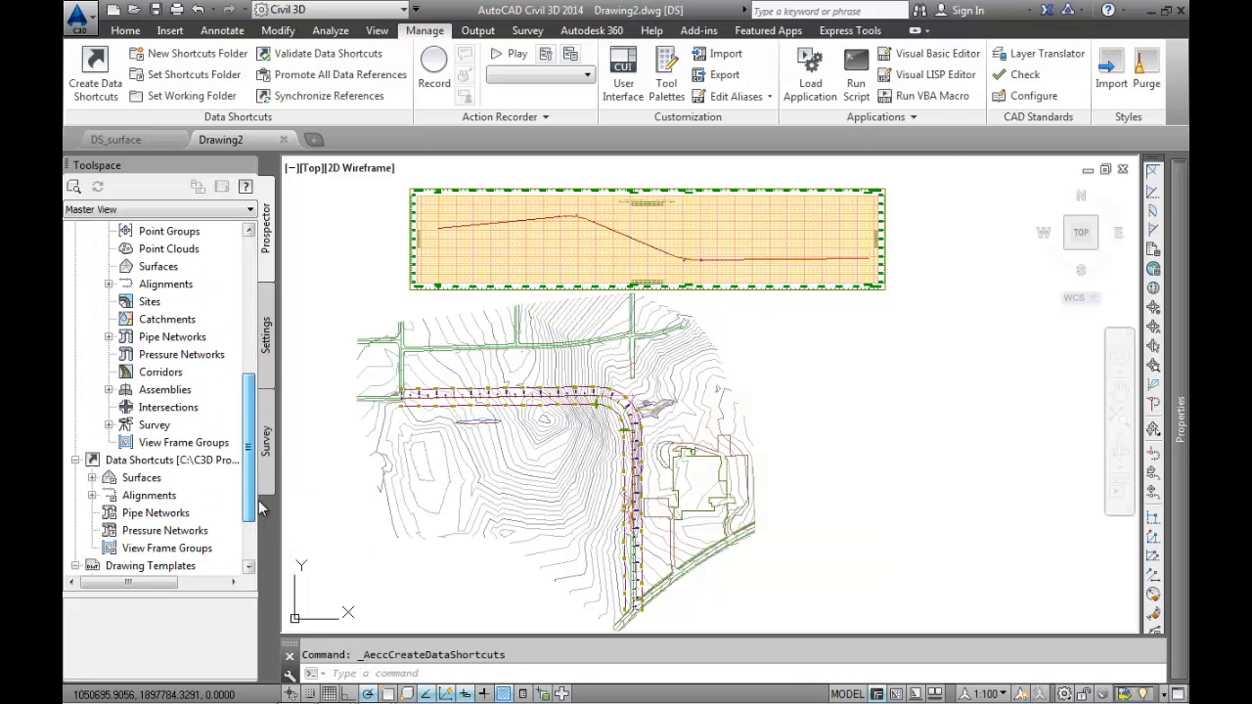
left_click(91, 390)
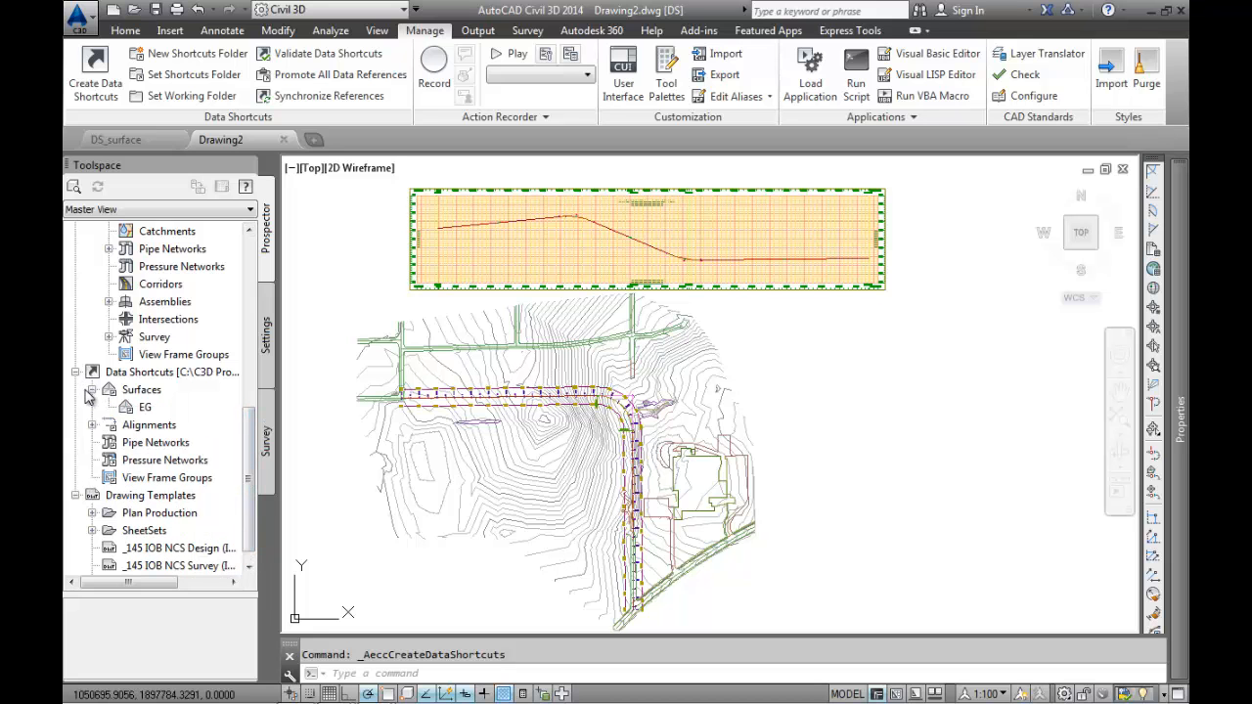
left_click(91, 425)
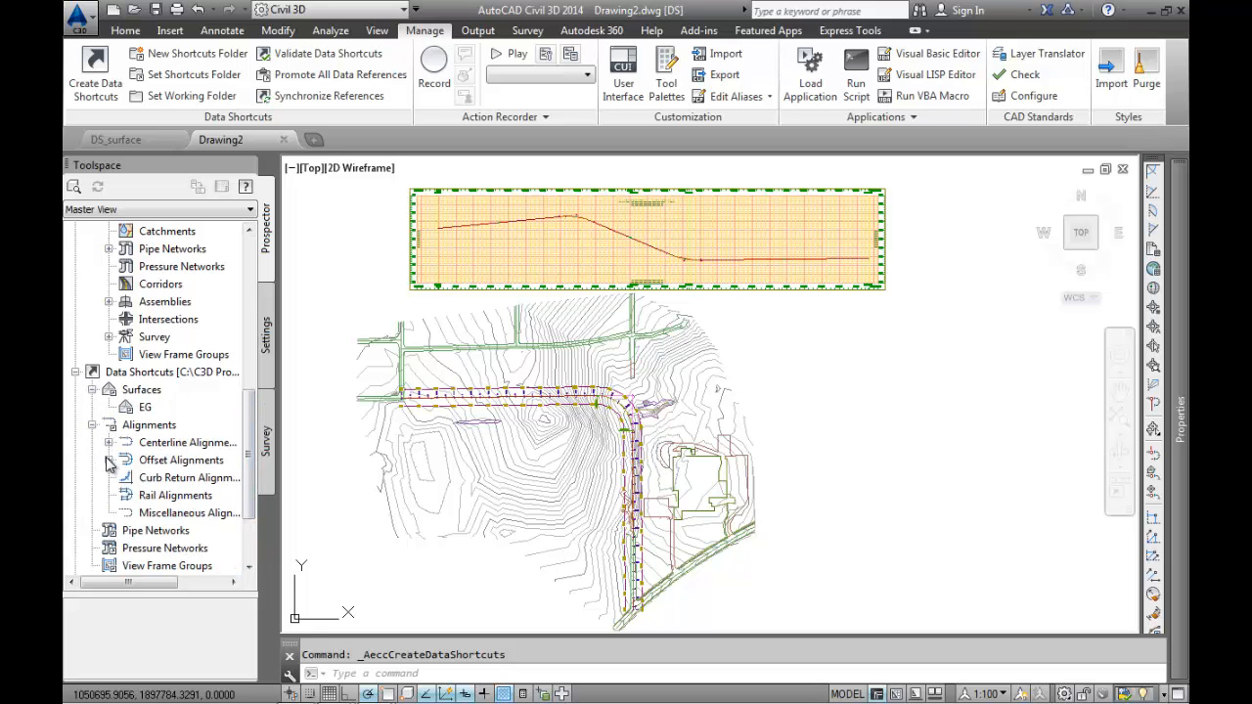
left_click(108, 460)
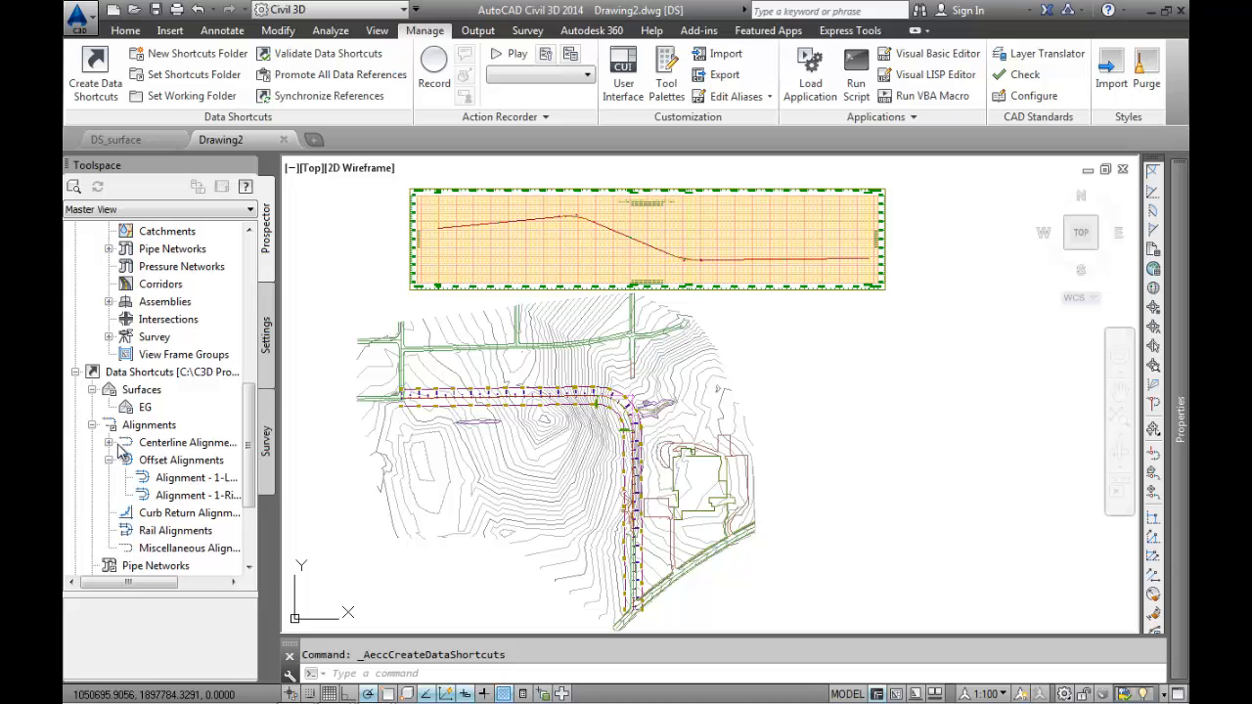
left_click(108, 442)
left_click(125, 459)
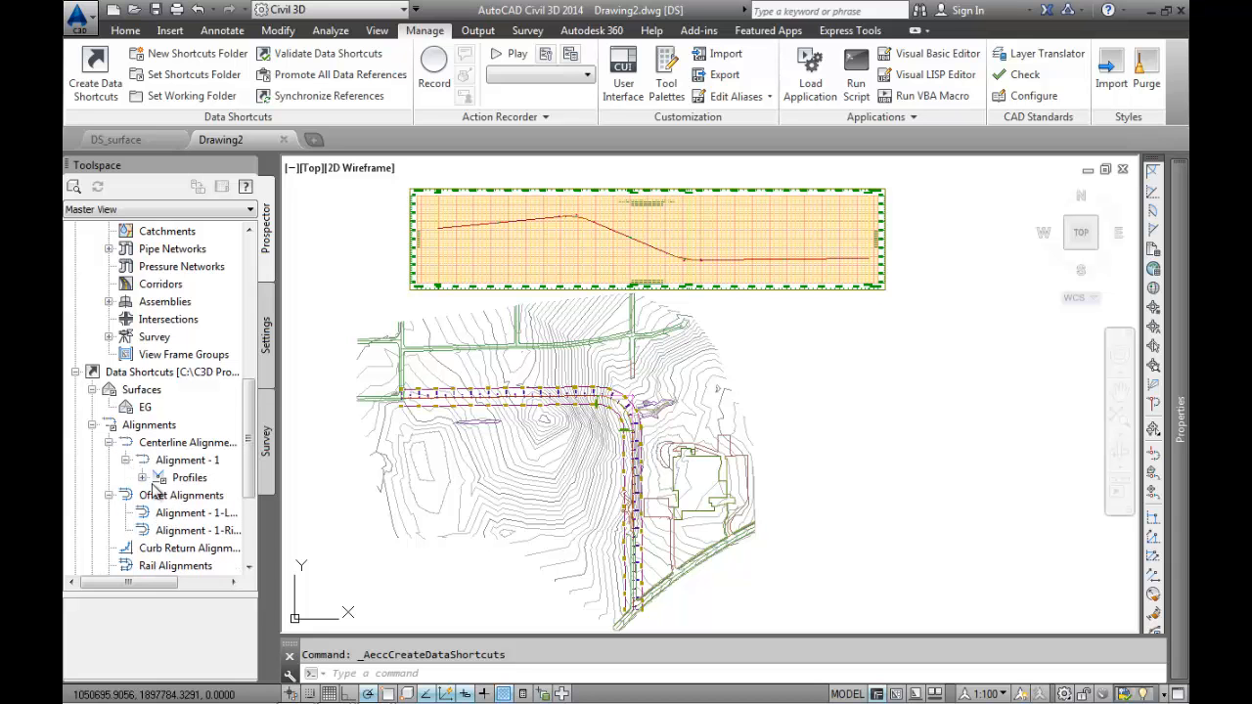
left_click(142, 478)
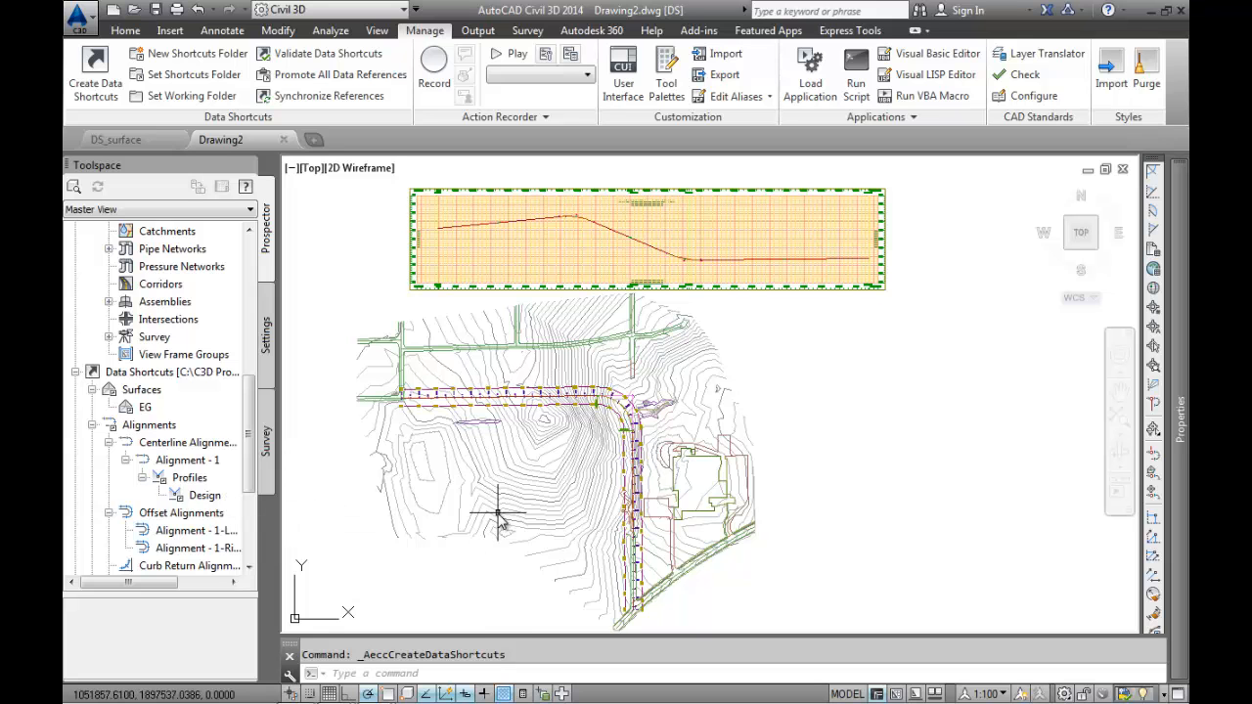
mouse_move(499, 518)
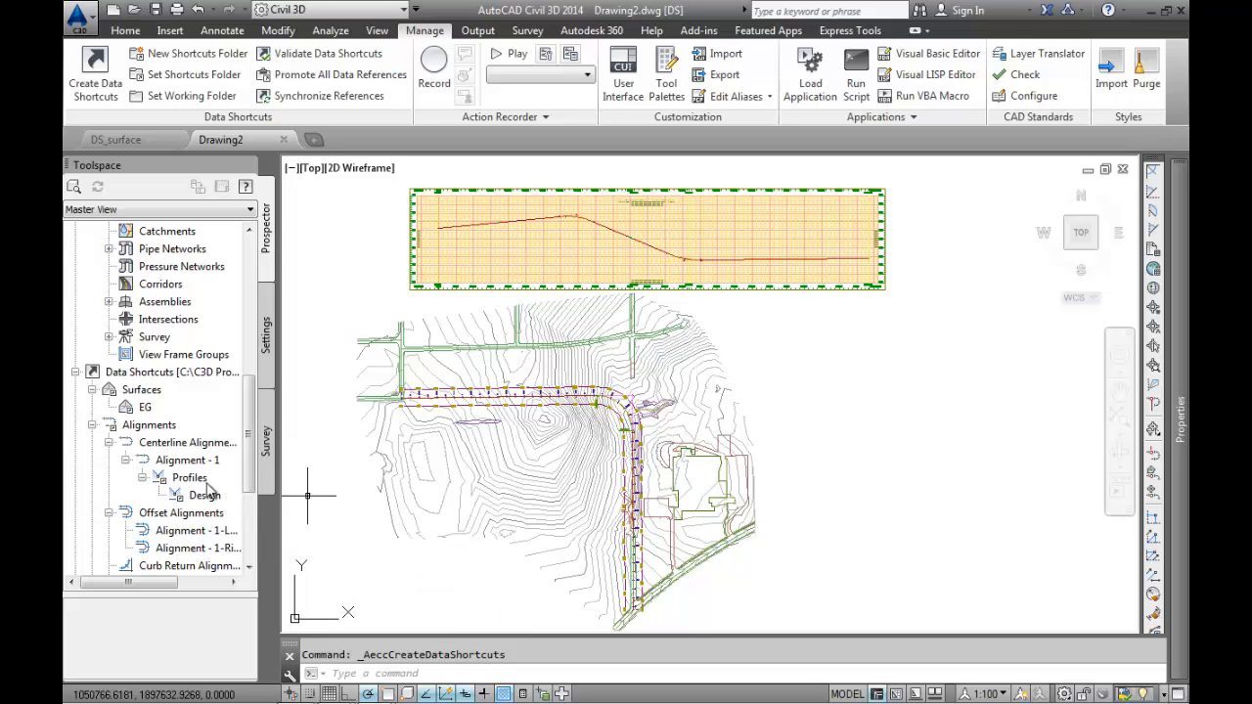
left_click(92, 426)
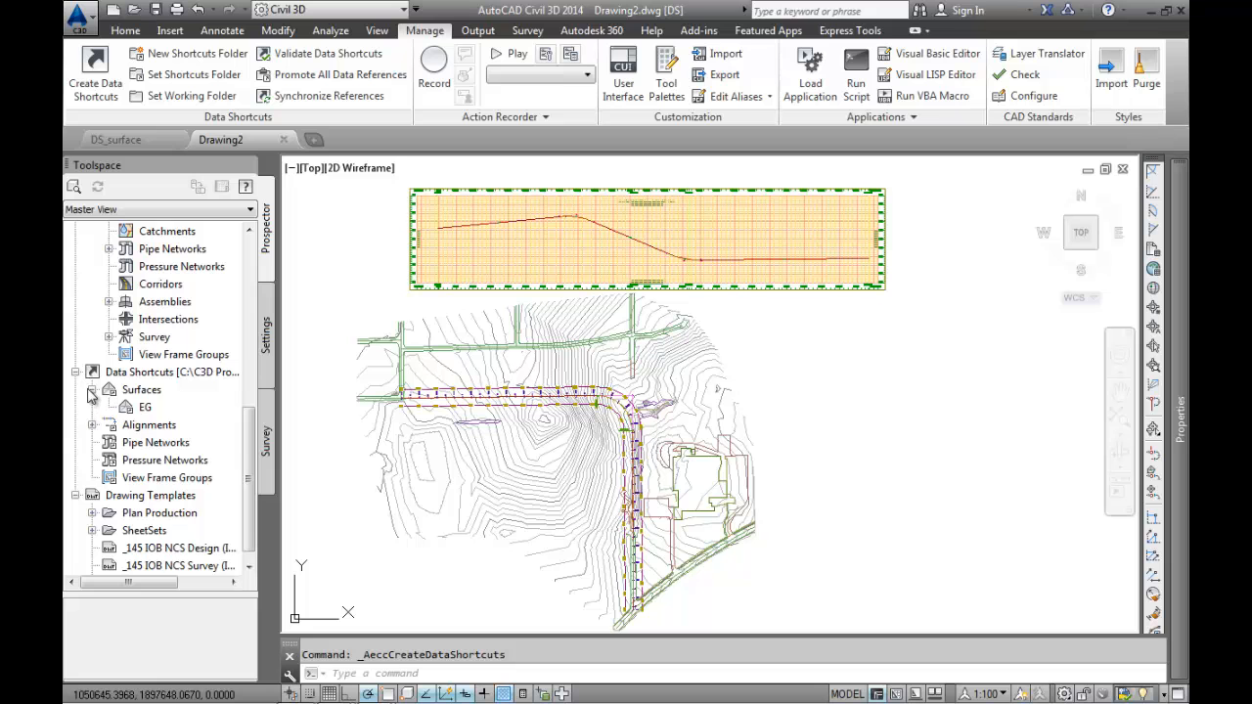
left_click(92, 389)
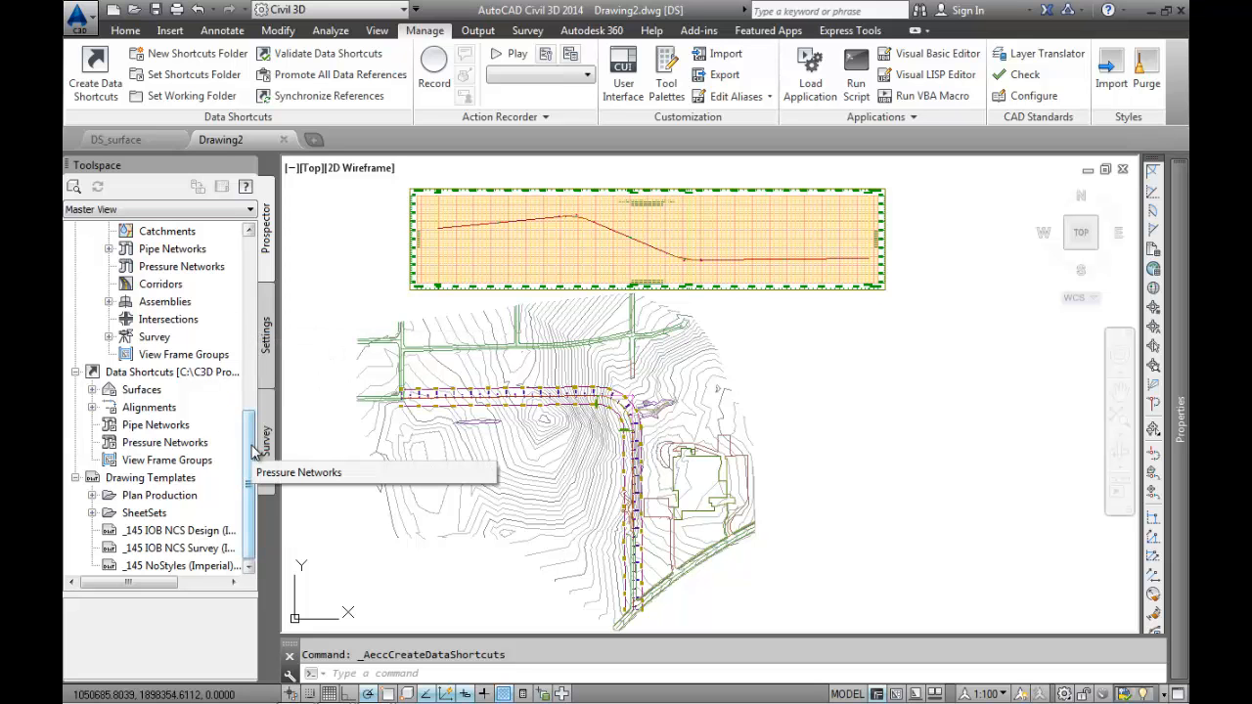
Switch to the DS_surface drawing and check which general note label styles its settings contain.
left_click(135, 141)
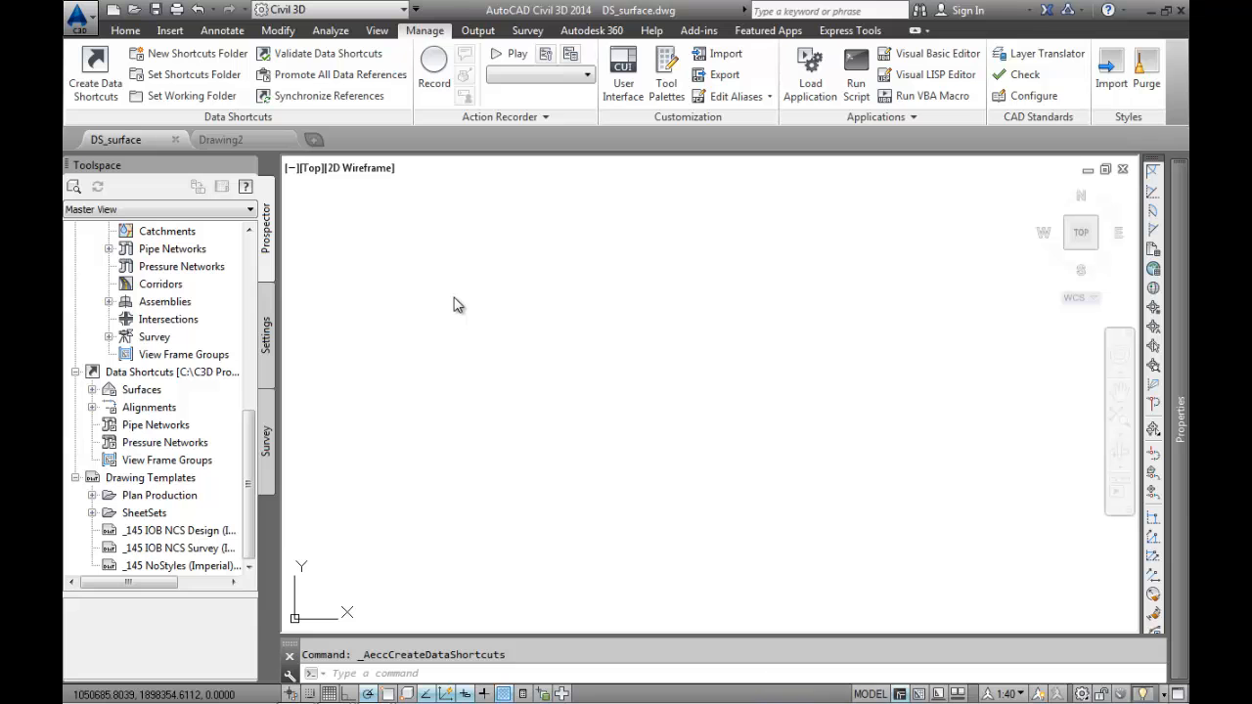
left_click_drag(253, 478, 266, 291)
left_click(270, 311)
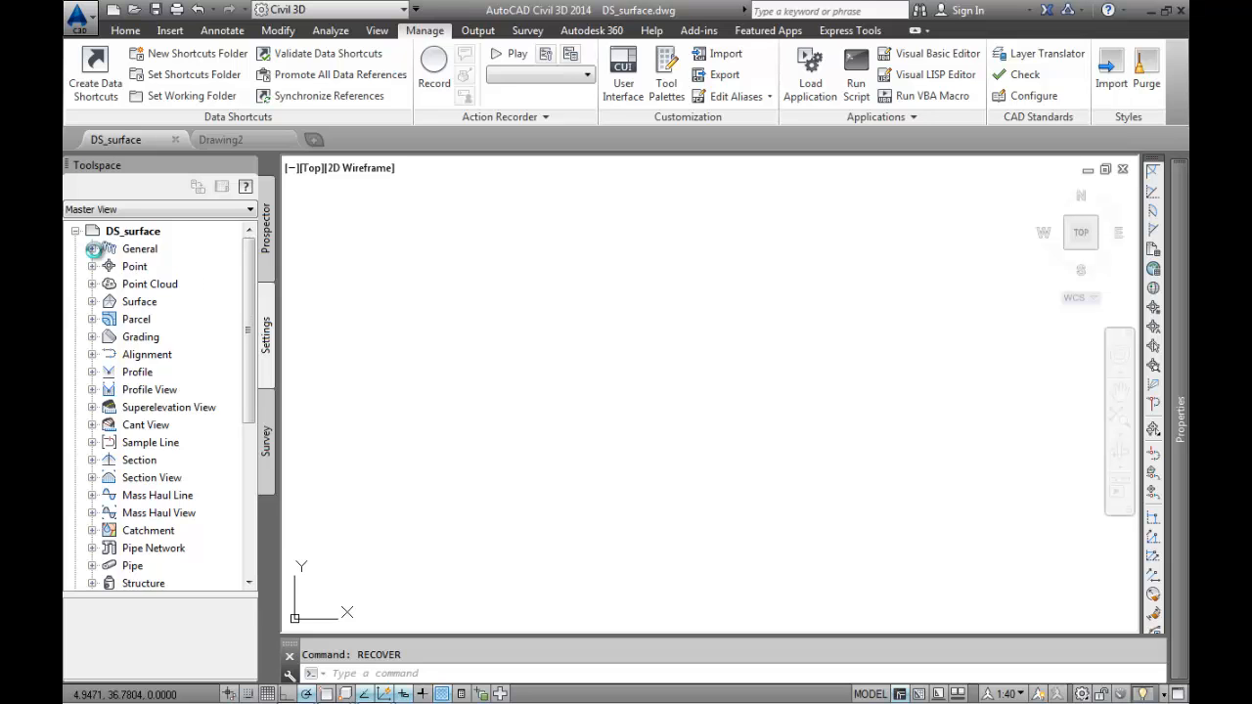
left_click(92, 248)
left_click(108, 283)
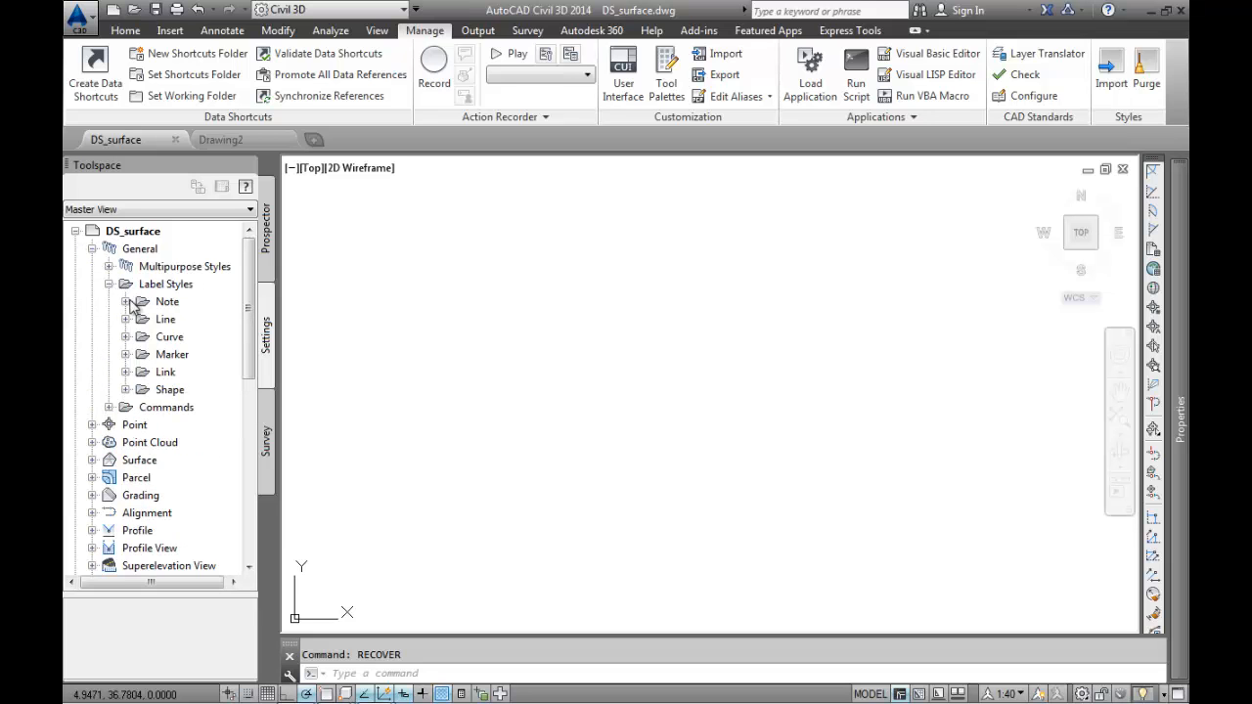
left_click(125, 301)
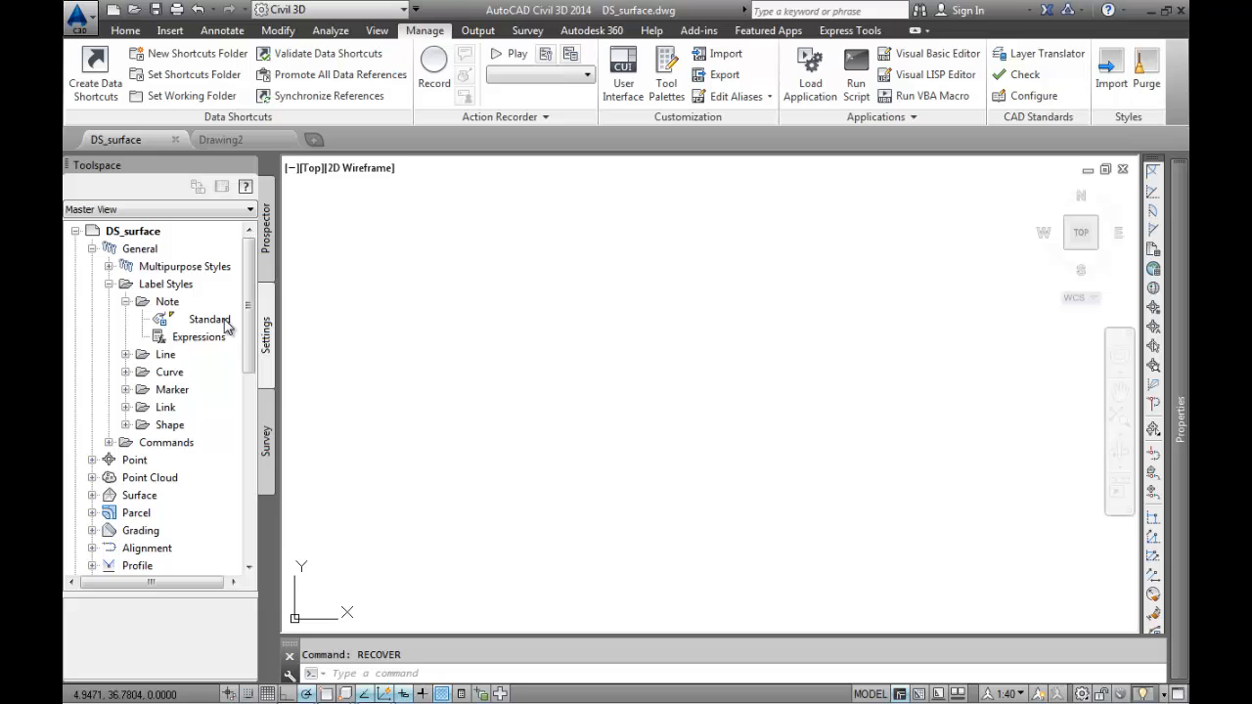
left_click(75, 232)
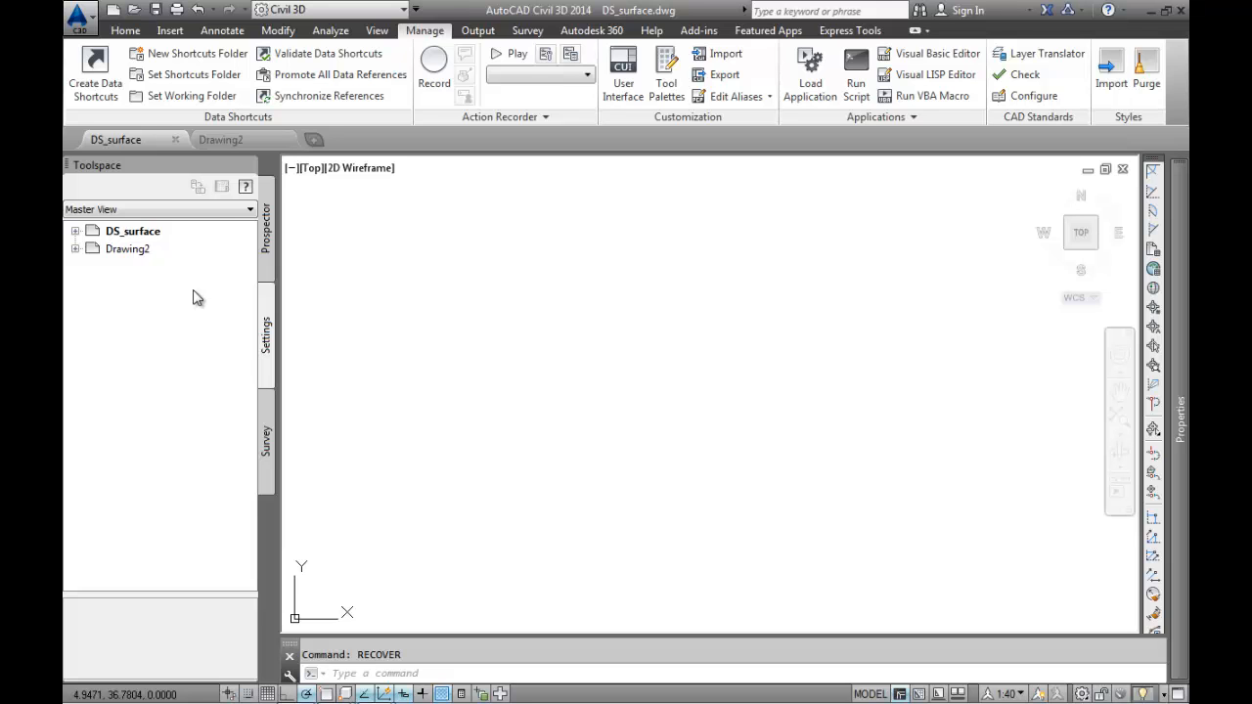
Create a reference to the EG surface shortcut in DS_surface, keeping the name EG and the Standard style.
left_click(267, 236)
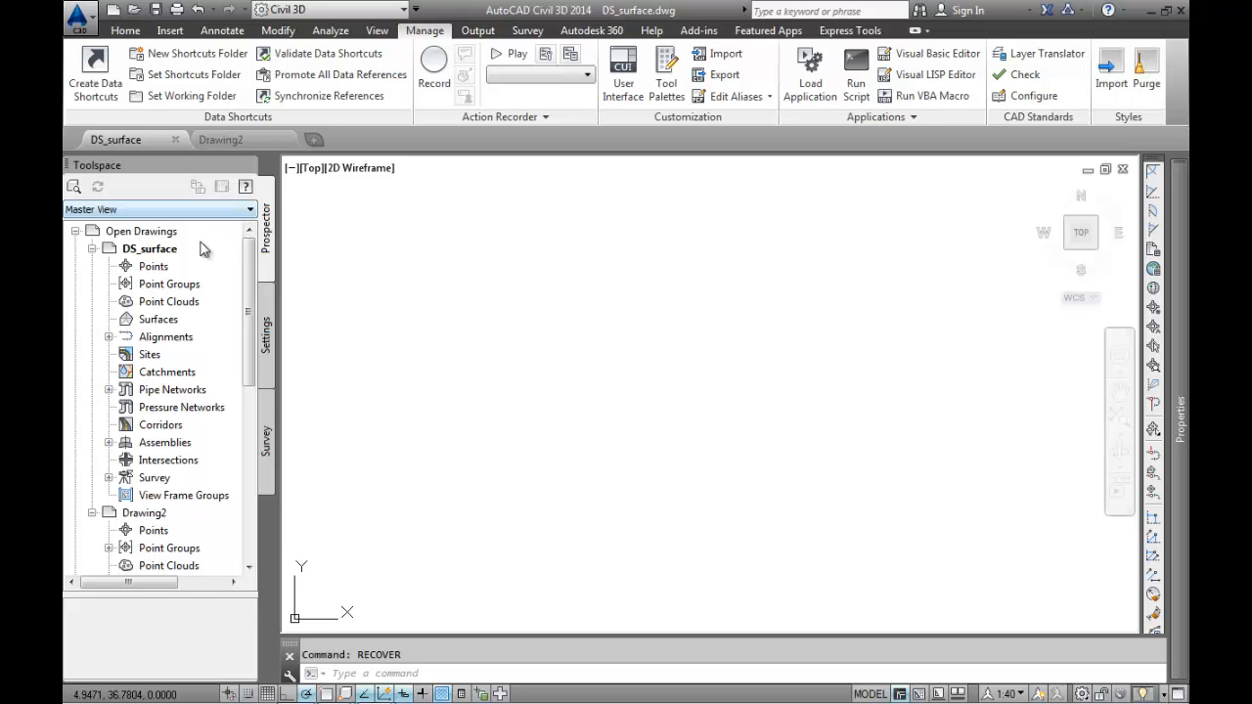
left_click(147, 339)
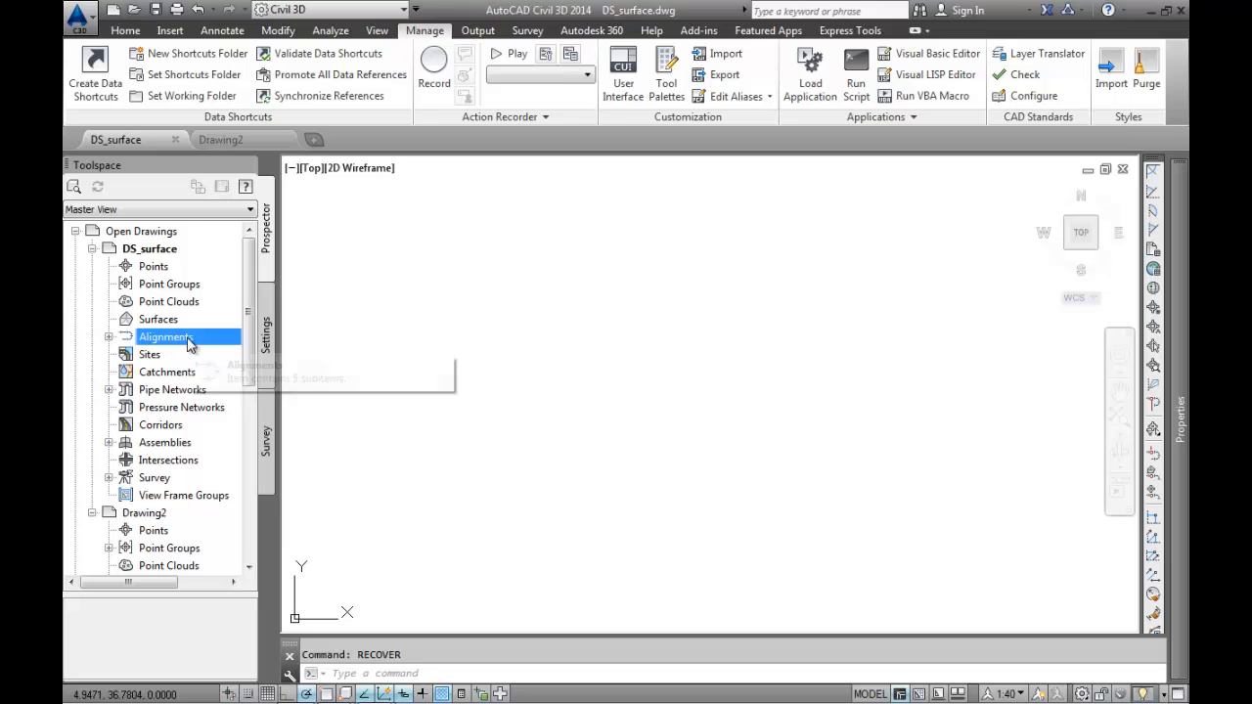
left_click_drag(251, 362, 251, 536)
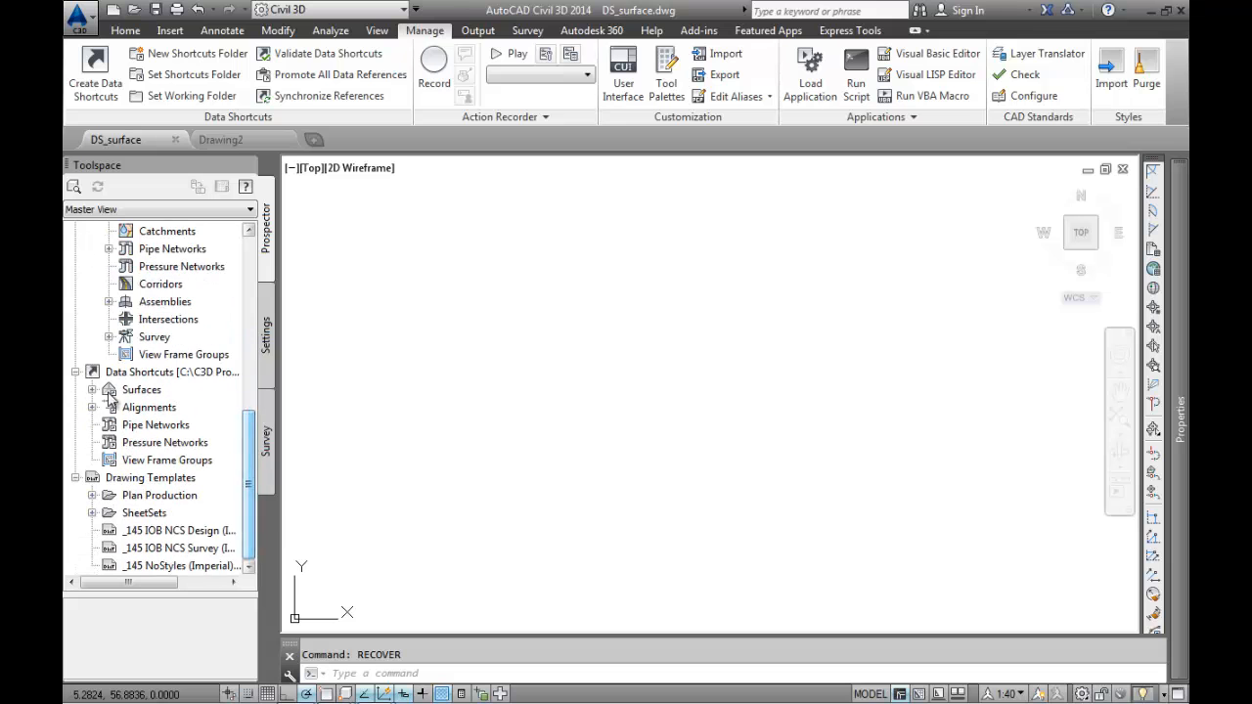
left_click(92, 389)
right_click(145, 408)
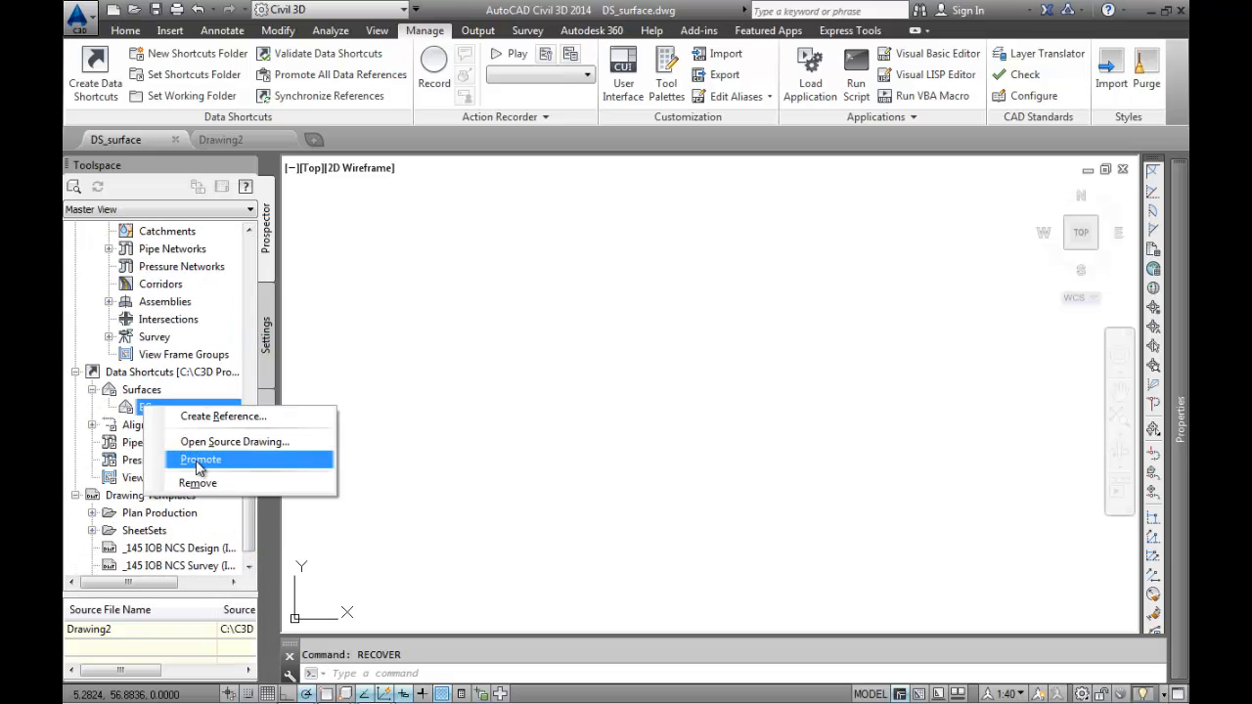
left_click(443, 470)
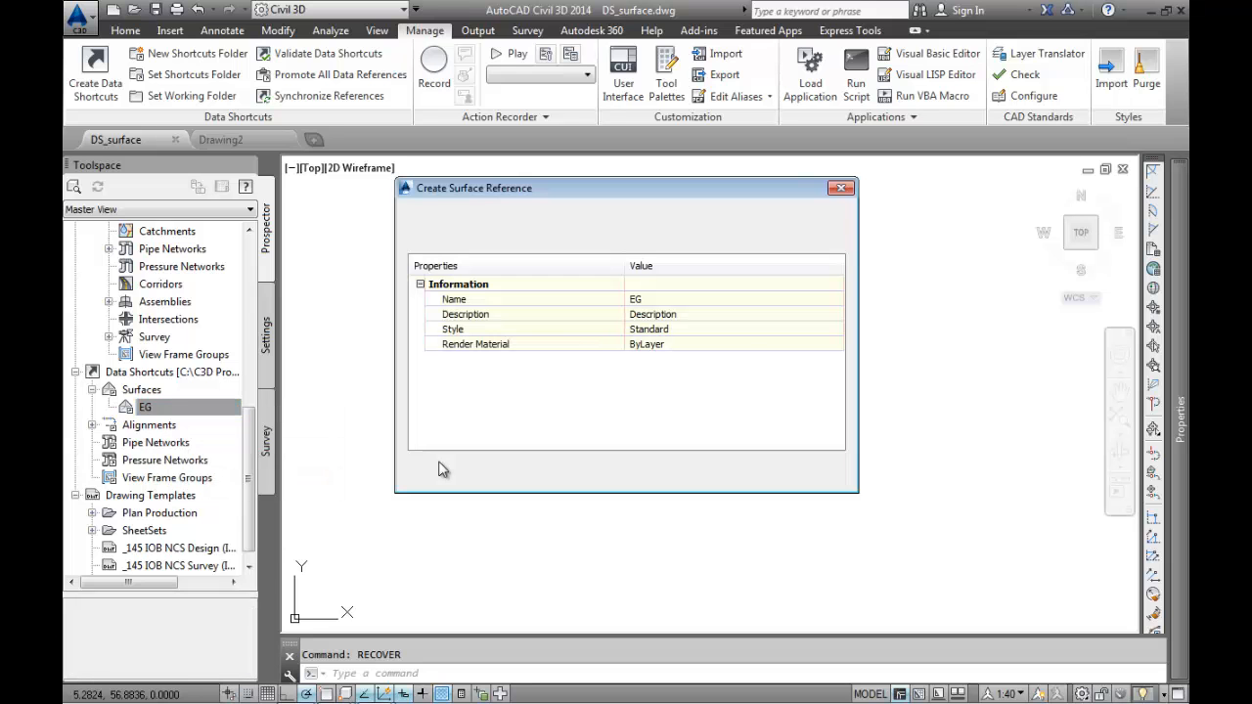
left_click(663, 473)
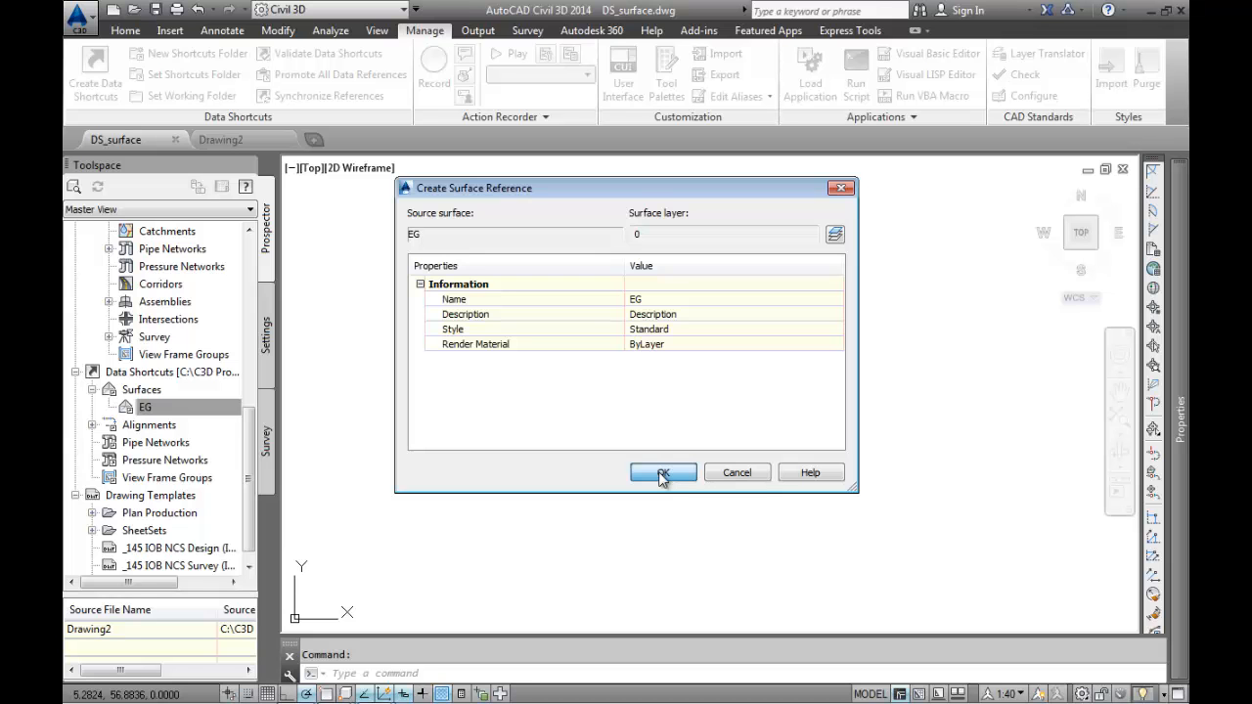
Examine the referenced EG surface in DS_surface's object tree, including the items under its definition.
left_click_drag(248, 456, 251, 279)
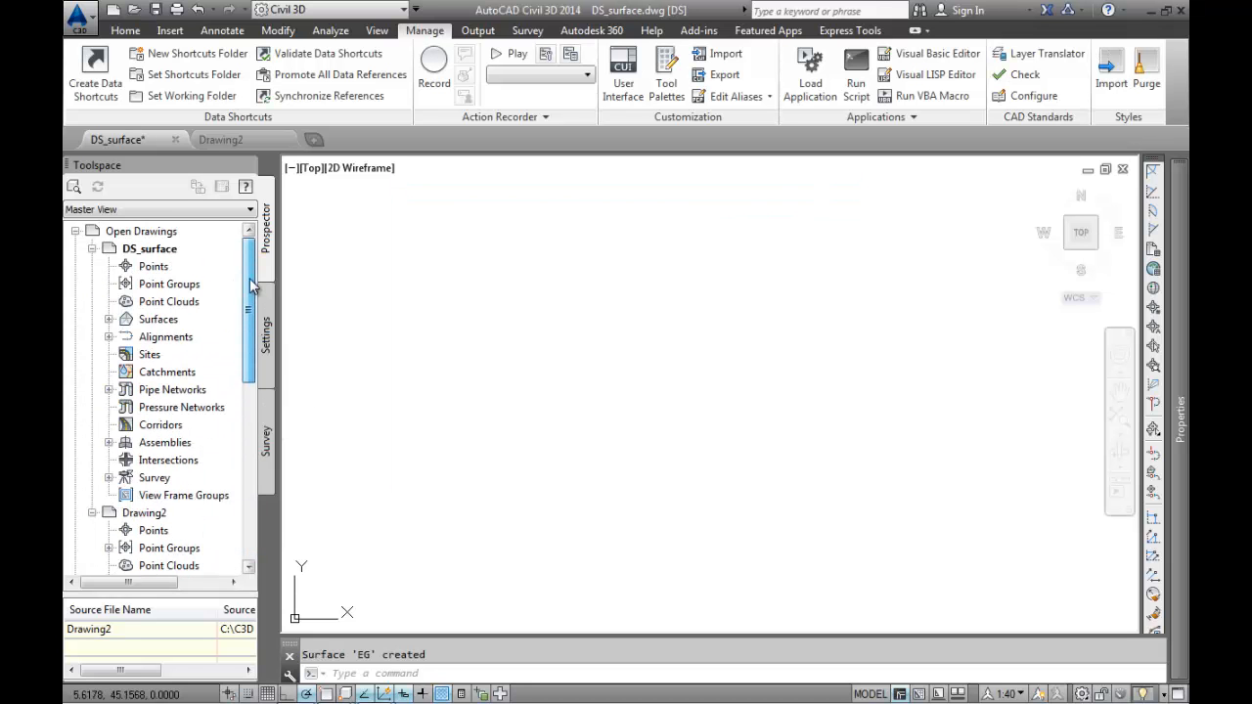
left_click(109, 320)
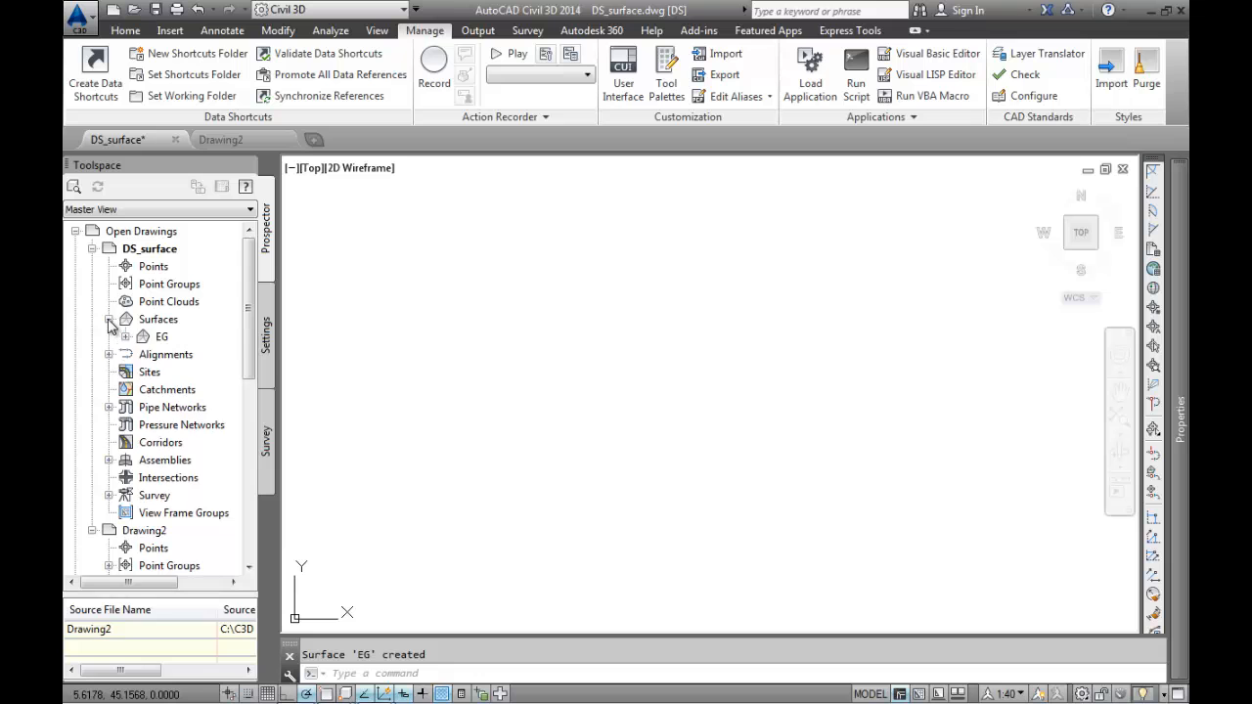
left_click(161, 338)
left_click(125, 336)
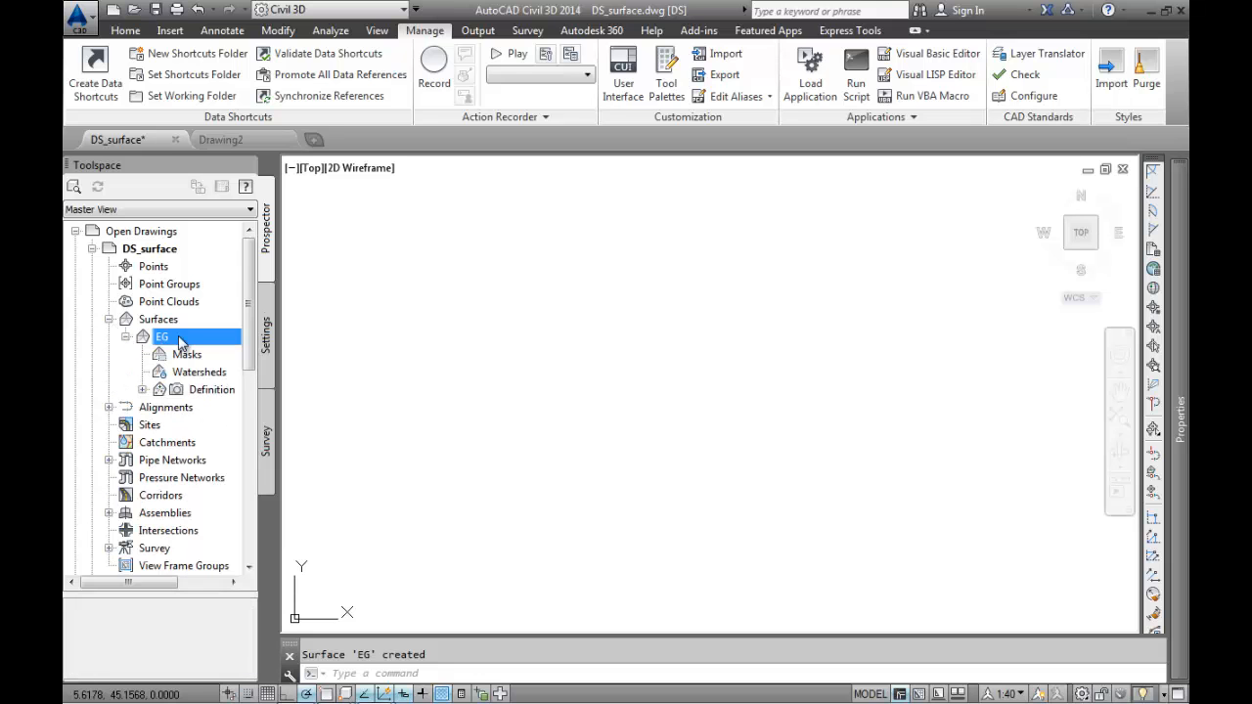
left_click(143, 389)
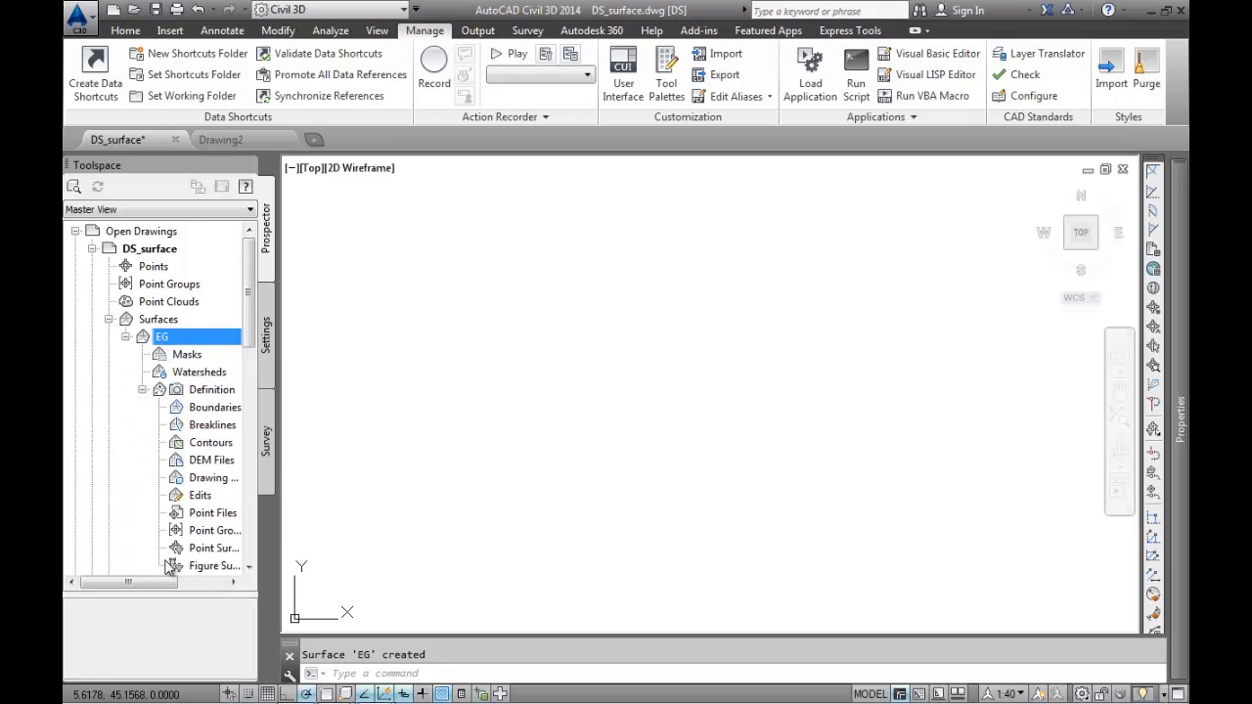
left_click(208, 390)
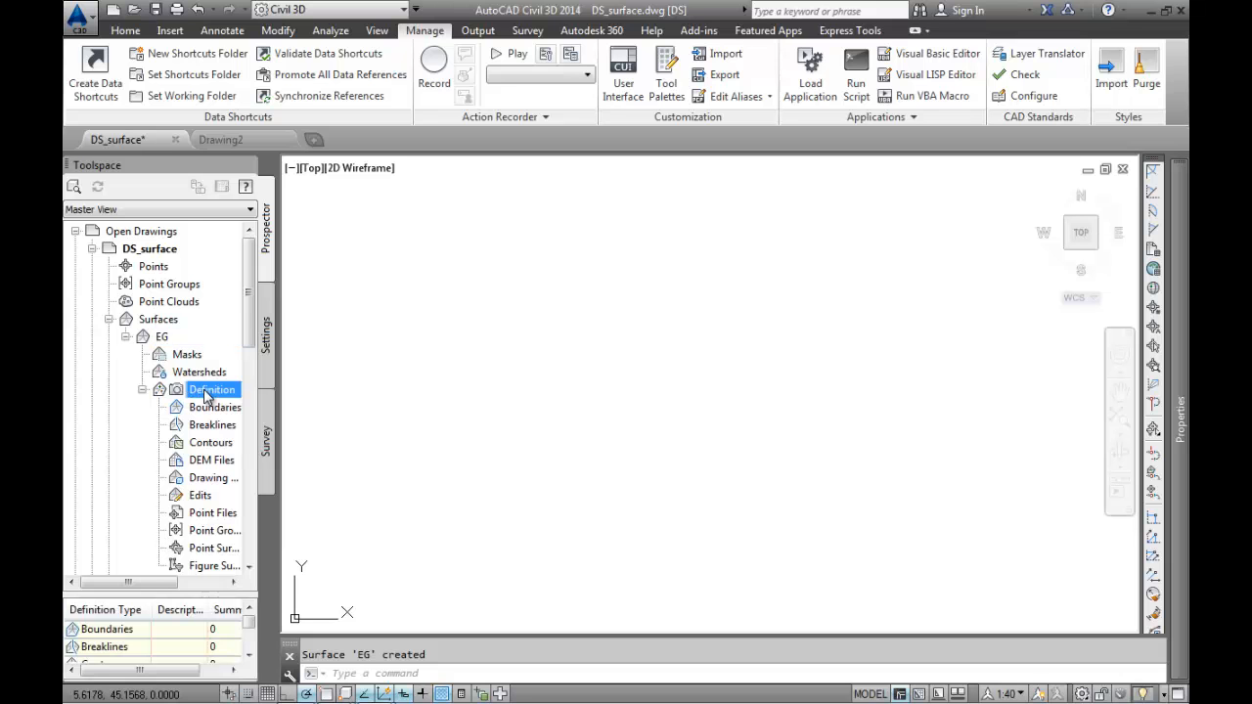
left_click_drag(154, 584, 211, 587)
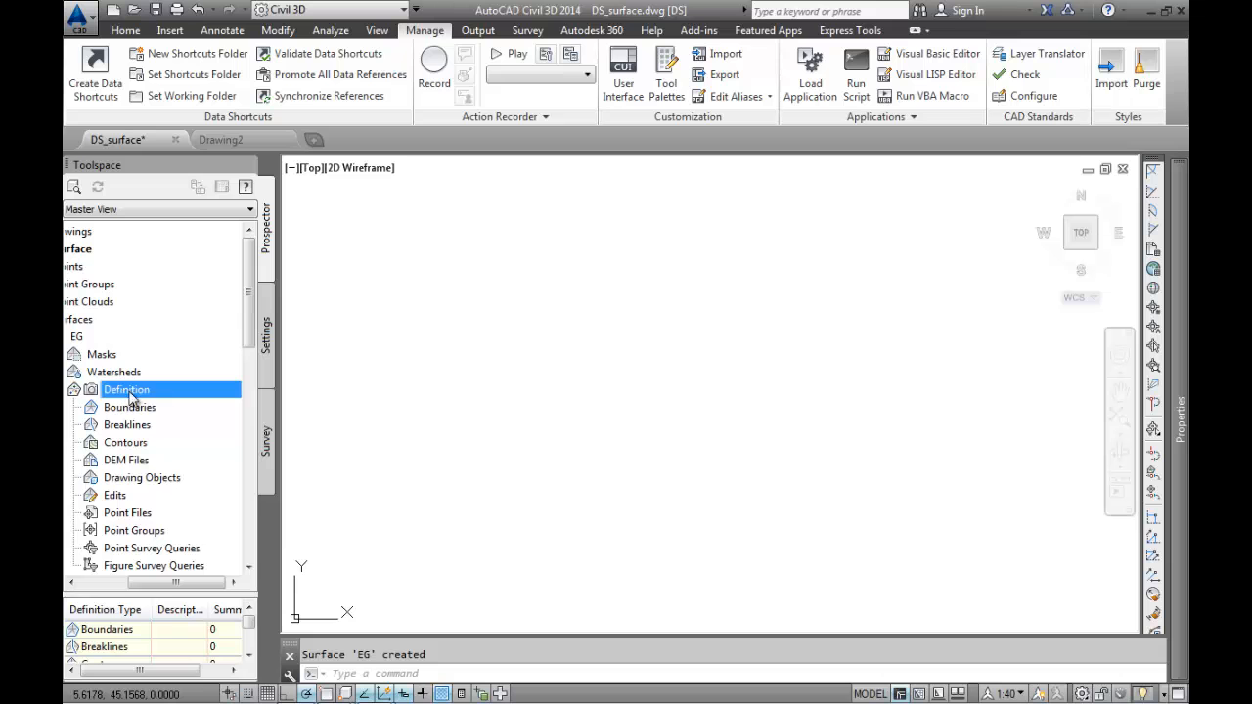
Zoom to the referenced EG surface in DS_surface and open it in the Object Viewer.
right_click(81, 336)
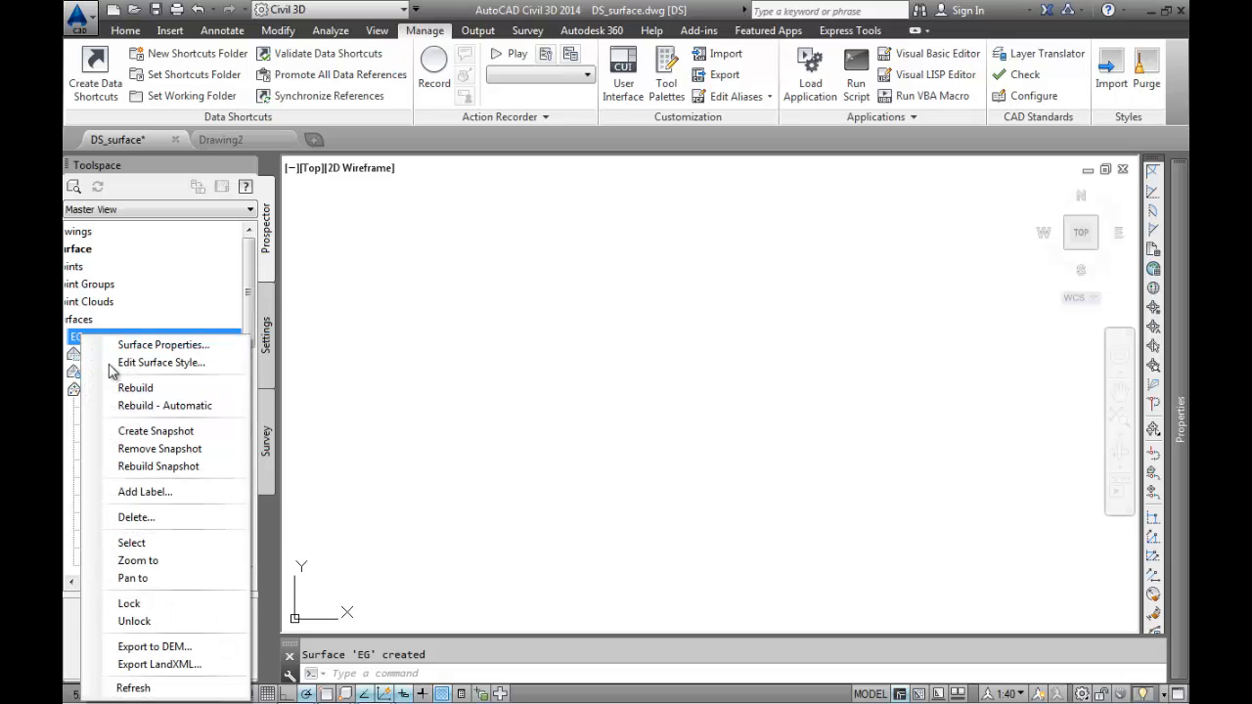
left_click(138, 561)
left_click(626, 485)
right_click(684, 426)
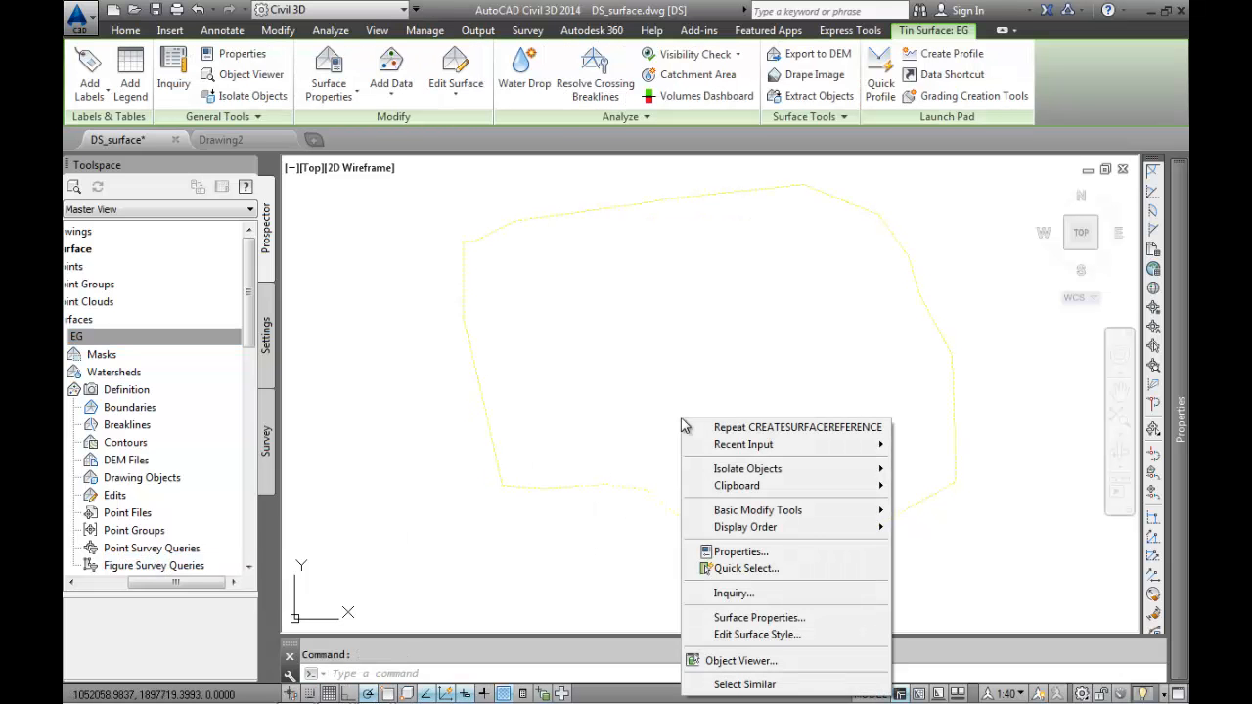
left_click(763, 663)
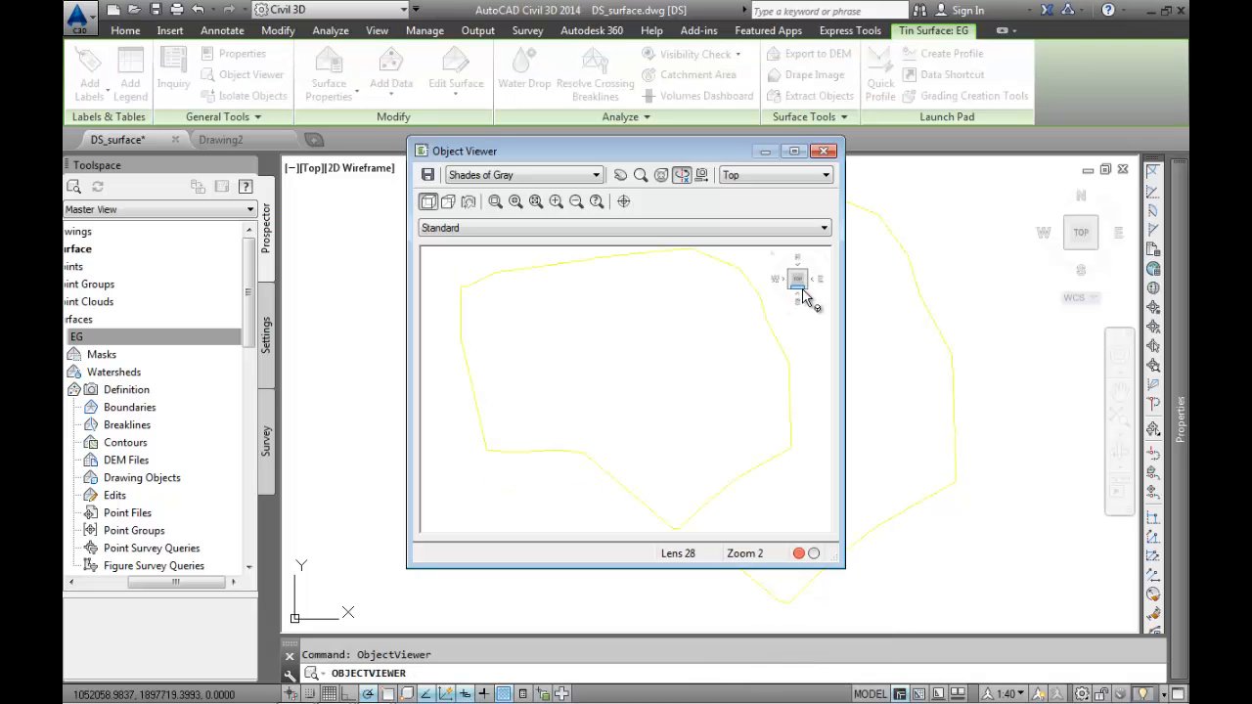
Examine the EG surface in 3D in the Object Viewer, including the road edges along its boundary, and close the viewer.
left_click(808, 297)
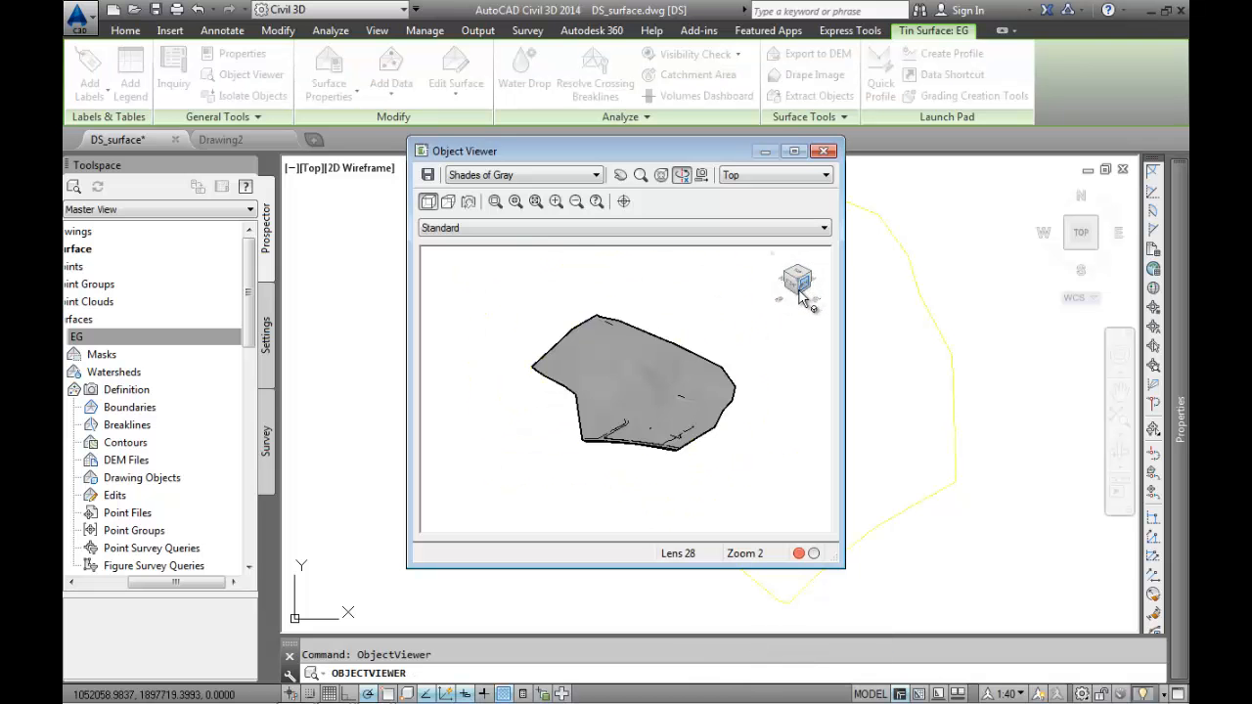
left_click_drag(632, 416, 619, 457)
scroll(616, 455, "up", 5)
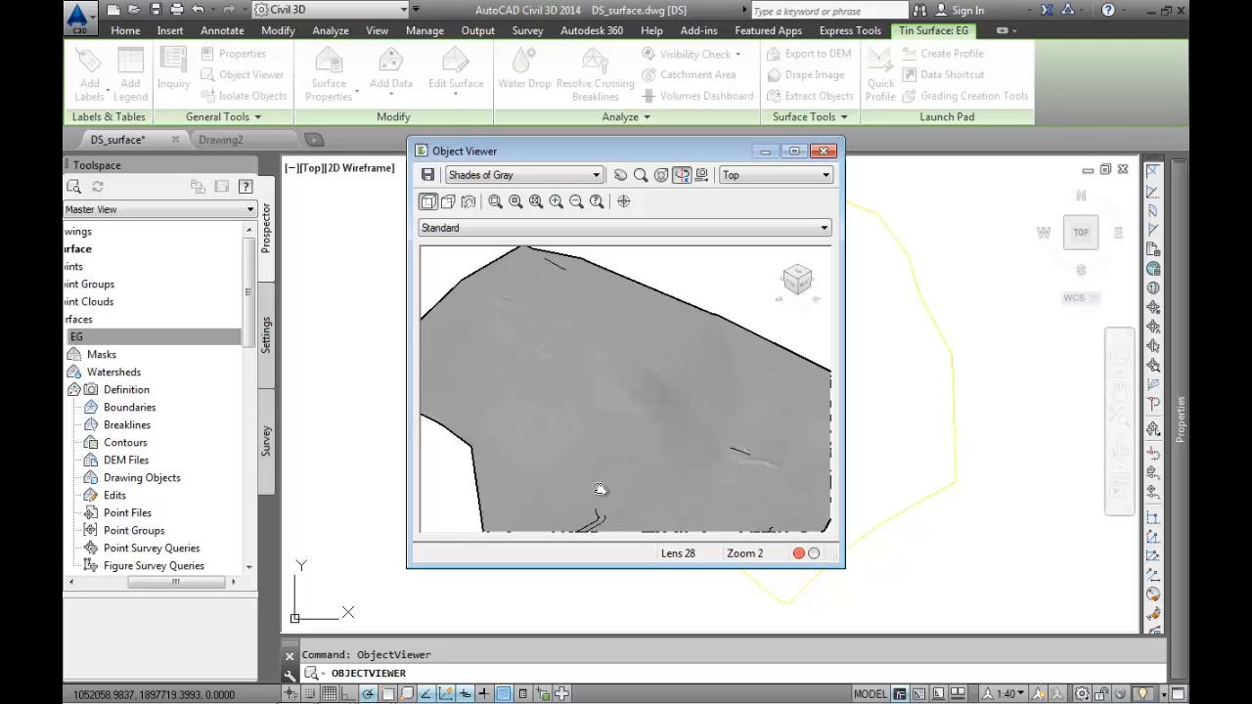
middle_click_drag(600, 489, 558, 385)
scroll(710, 386, "up", 5)
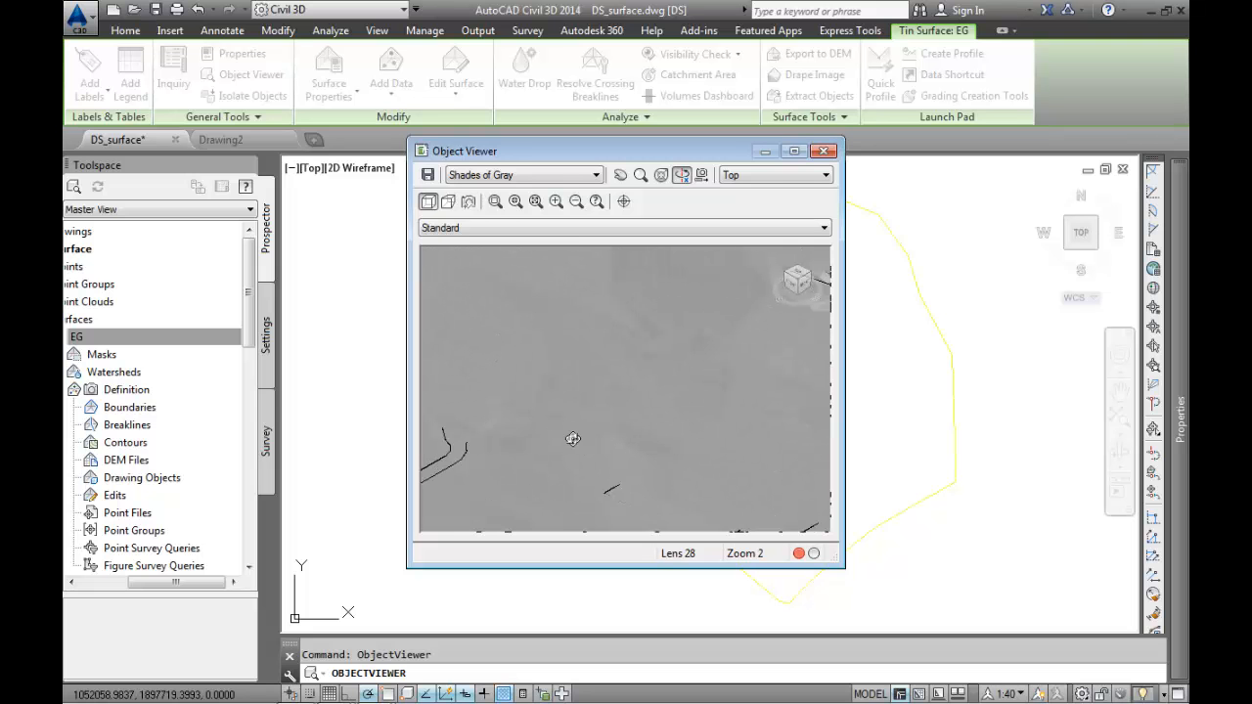
scroll(645, 362, "down", 5)
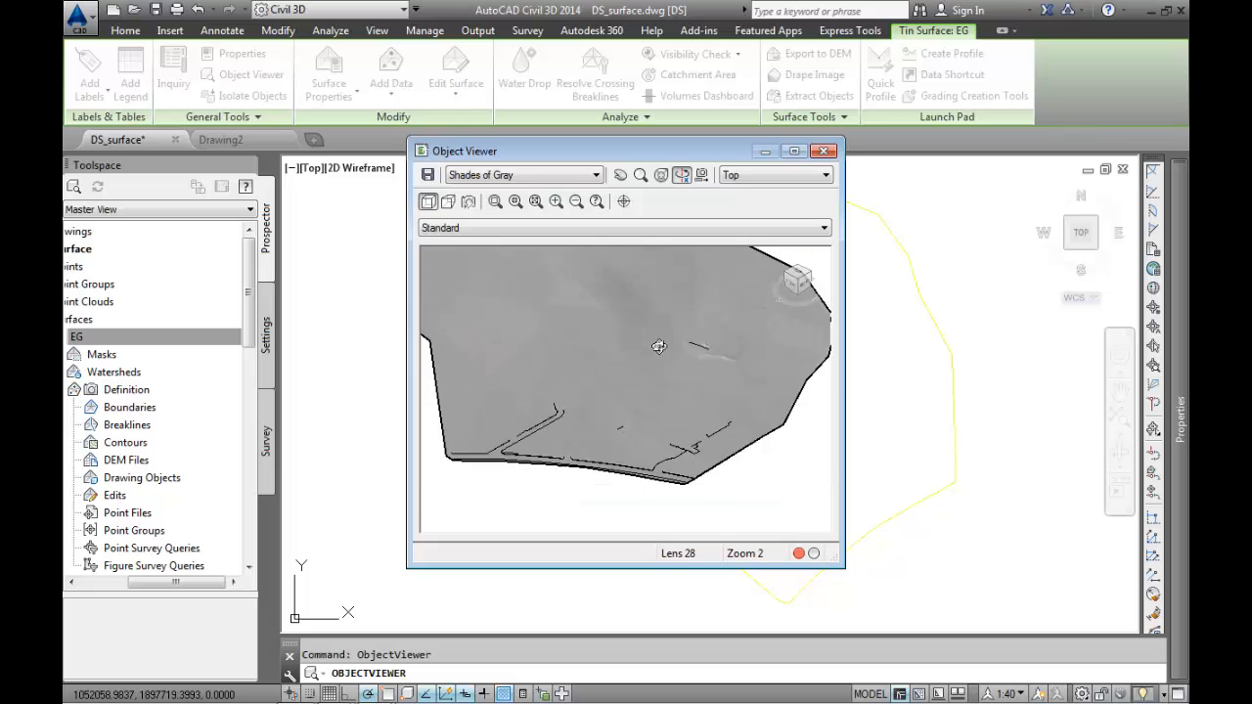
mouse_move(659, 411)
middle_mouse_down()
mouse_move(680, 440)
mouse_move(664, 391)
middle_mouse_up()
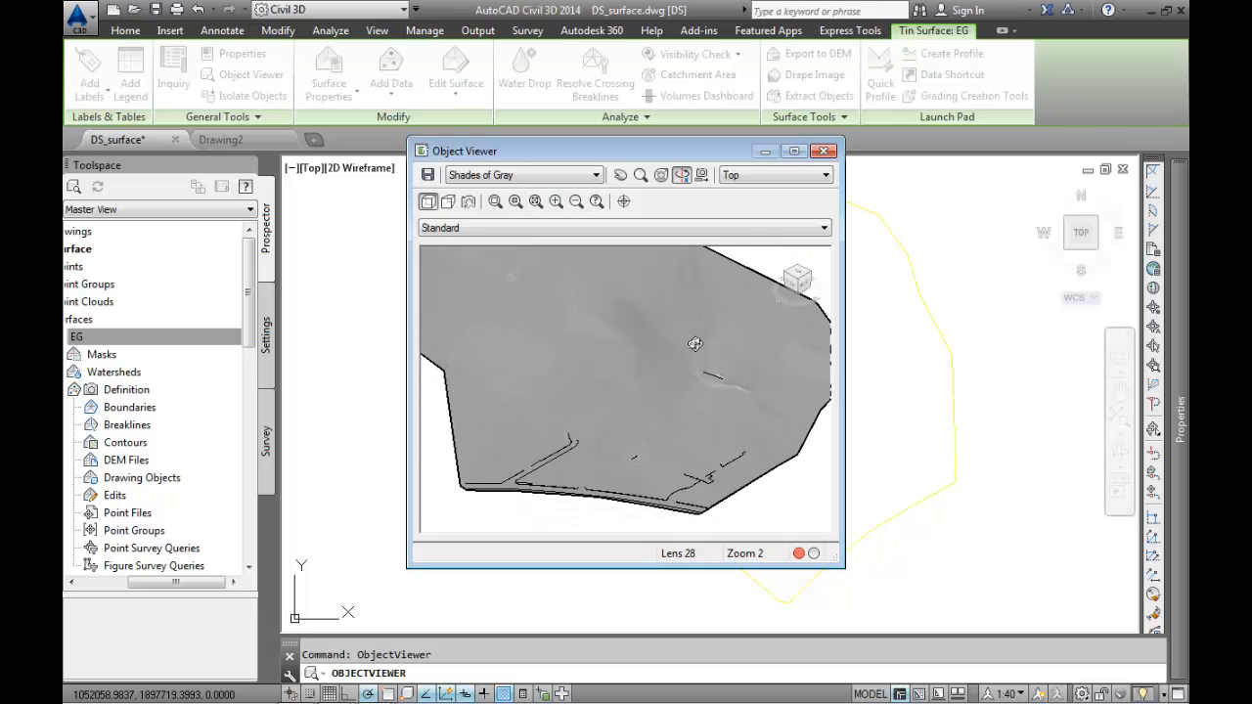
scroll(695, 342, "down", 2)
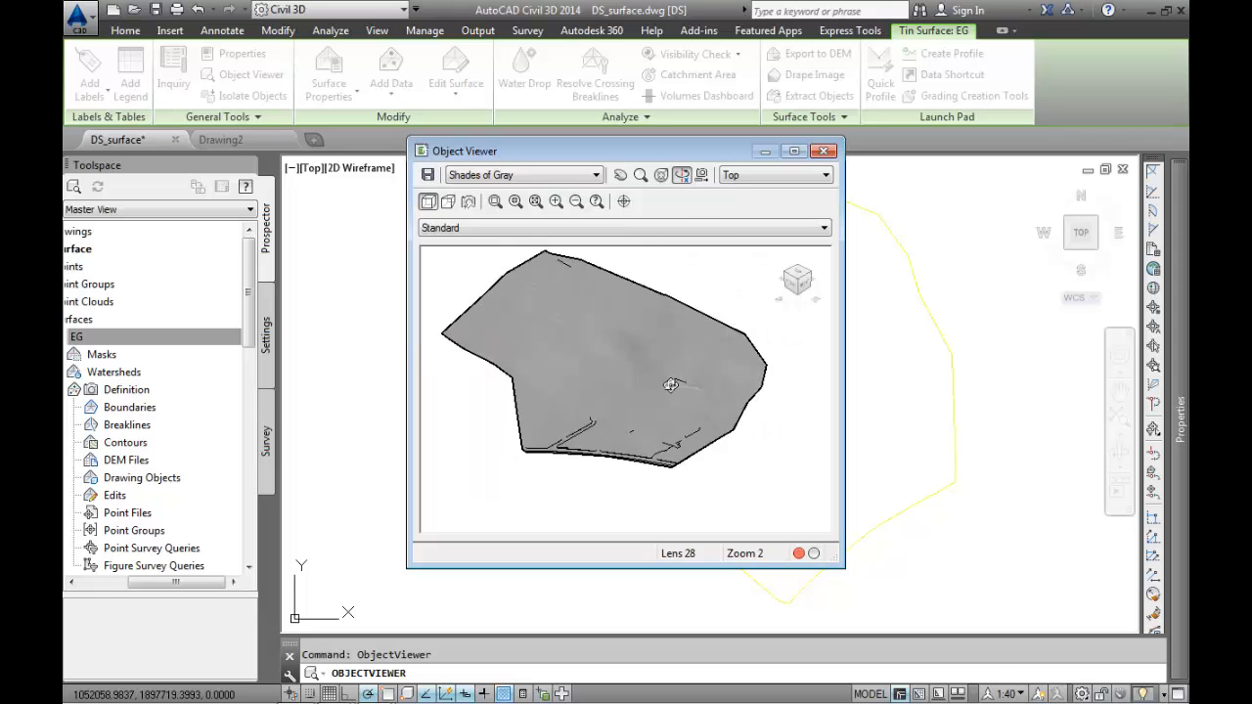
scroll(563, 448, "up", 4)
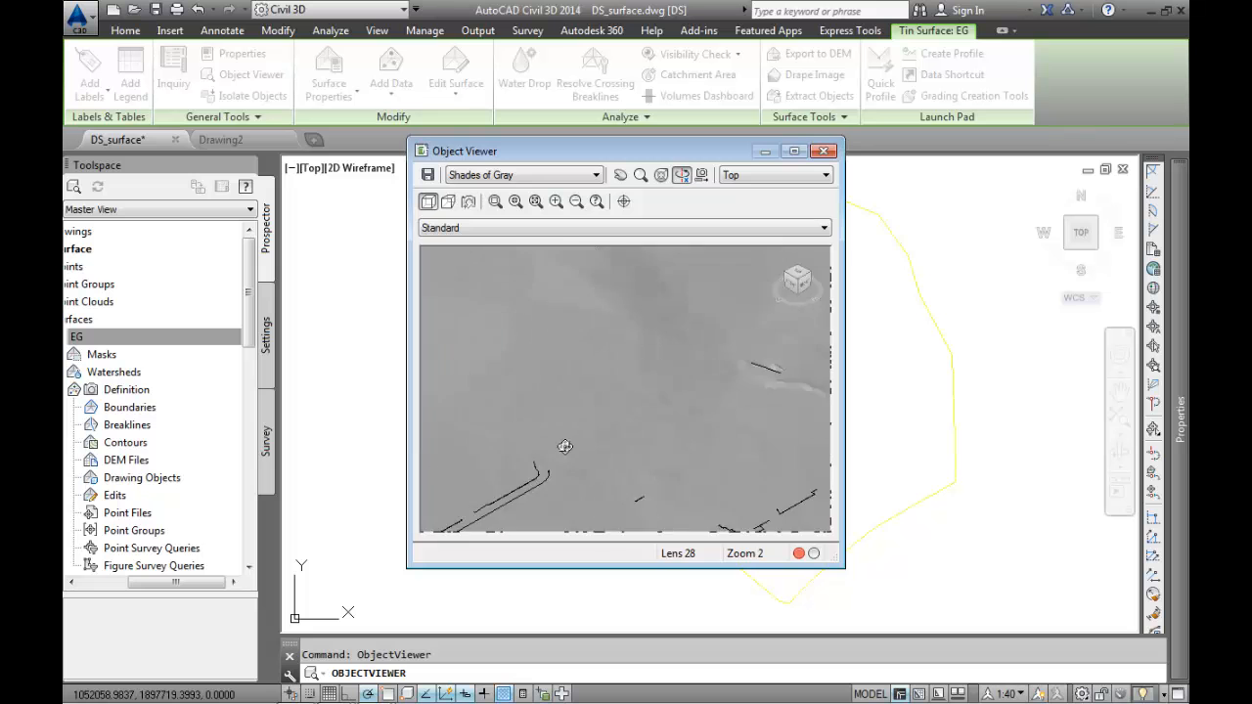
middle_click_drag(542, 478, 651, 271)
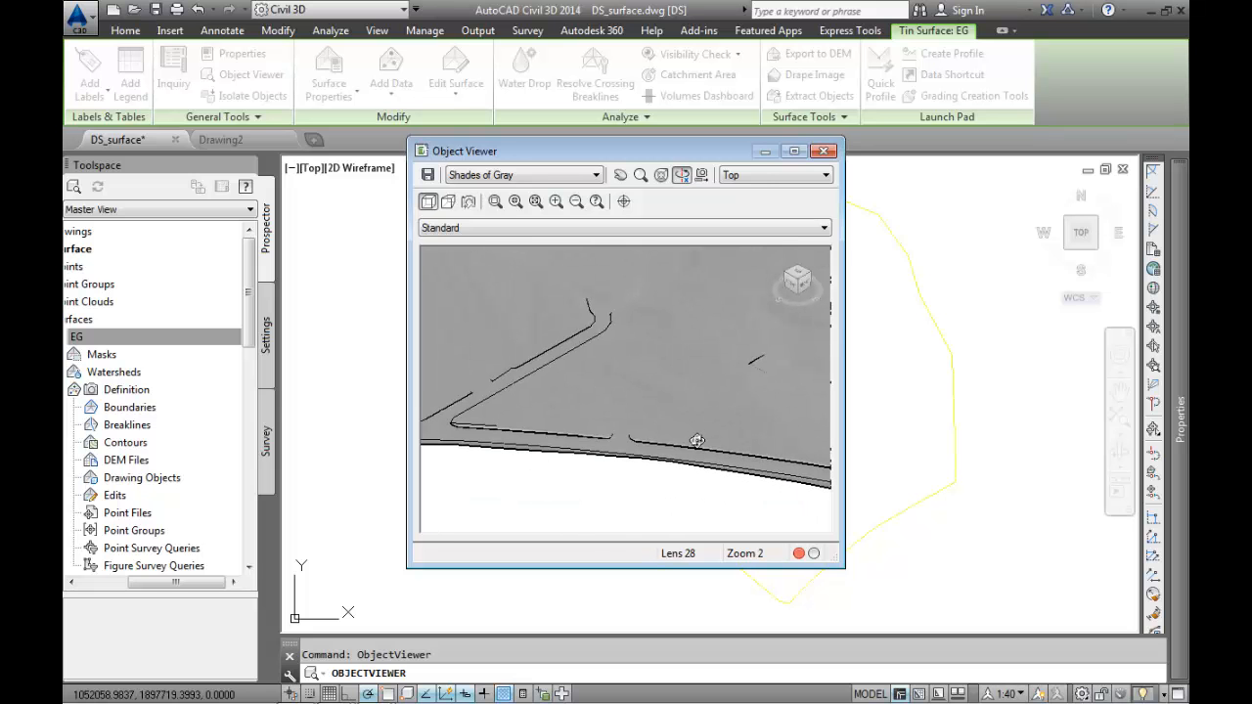
scroll(697, 441, "down", 2)
middle_click_drag(697, 440, 674, 484)
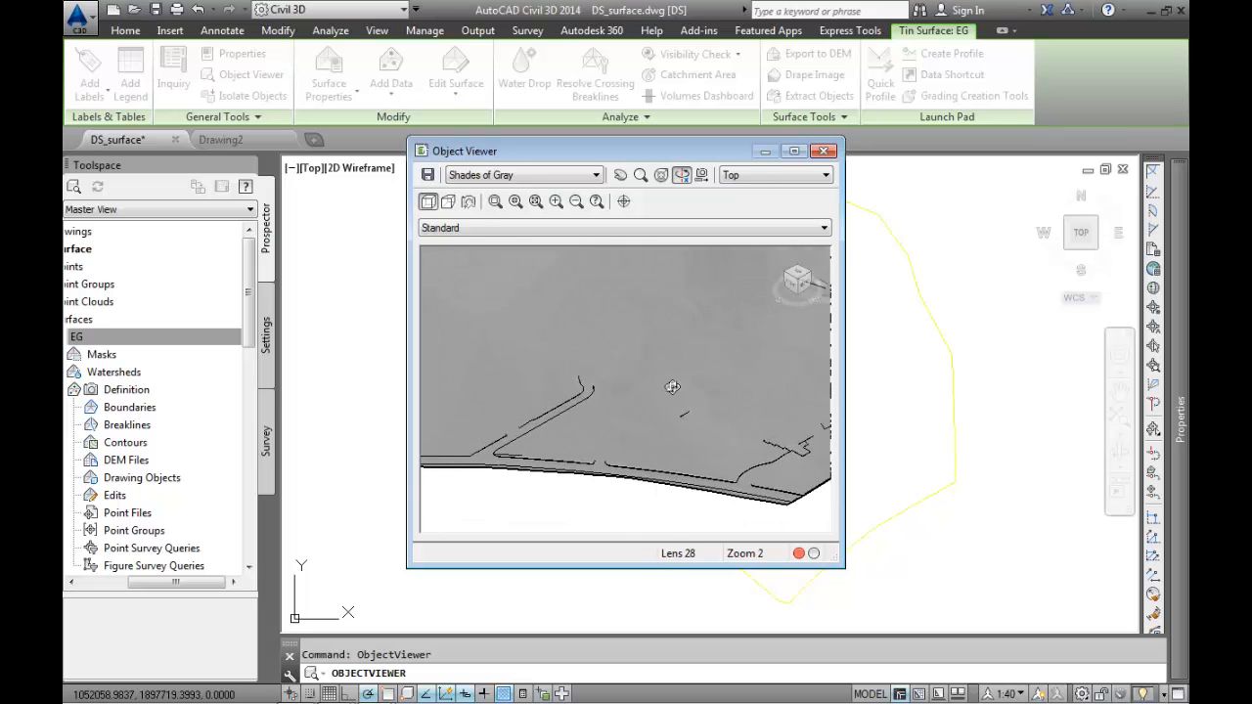
scroll(626, 359, "down", 4)
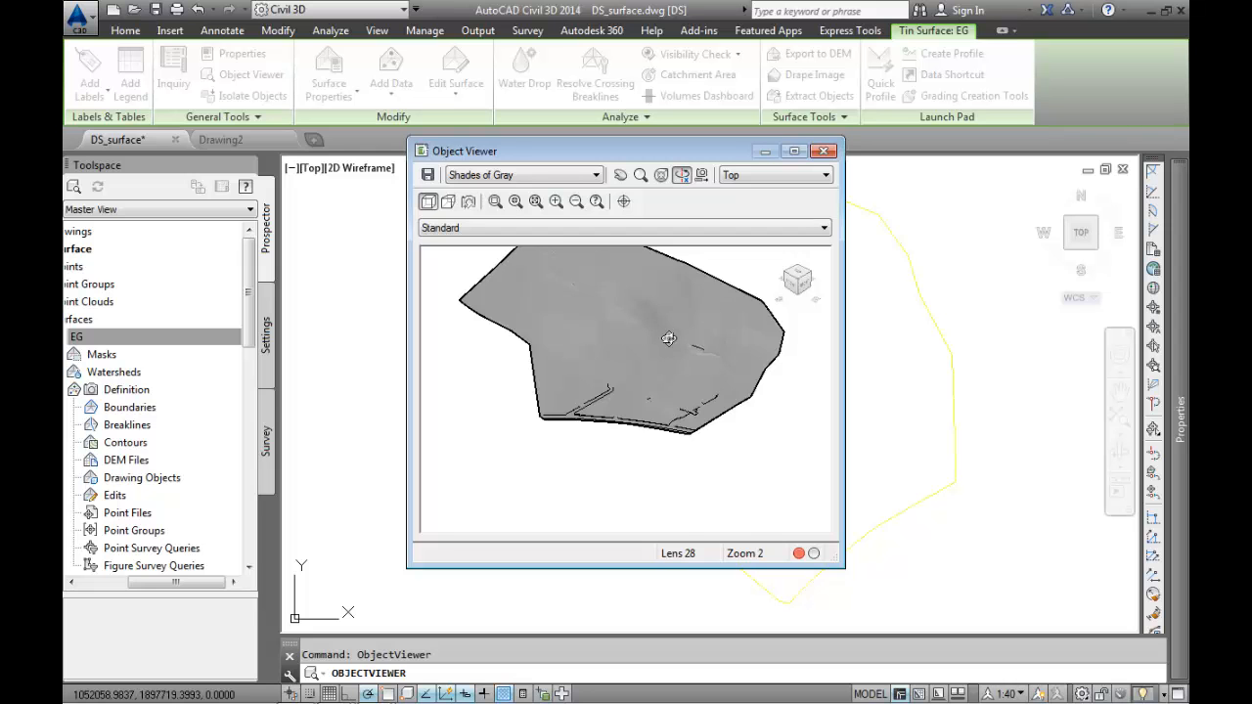
scroll(668, 338, "down", 4)
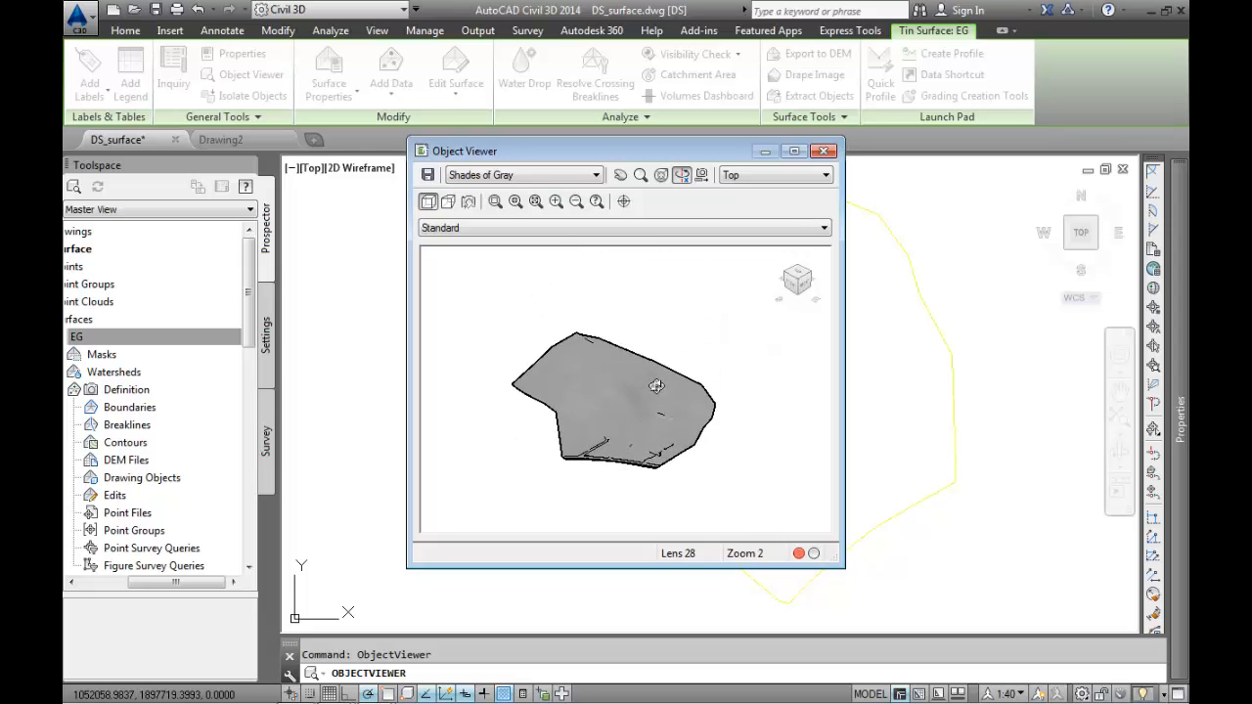
left_click(825, 151)
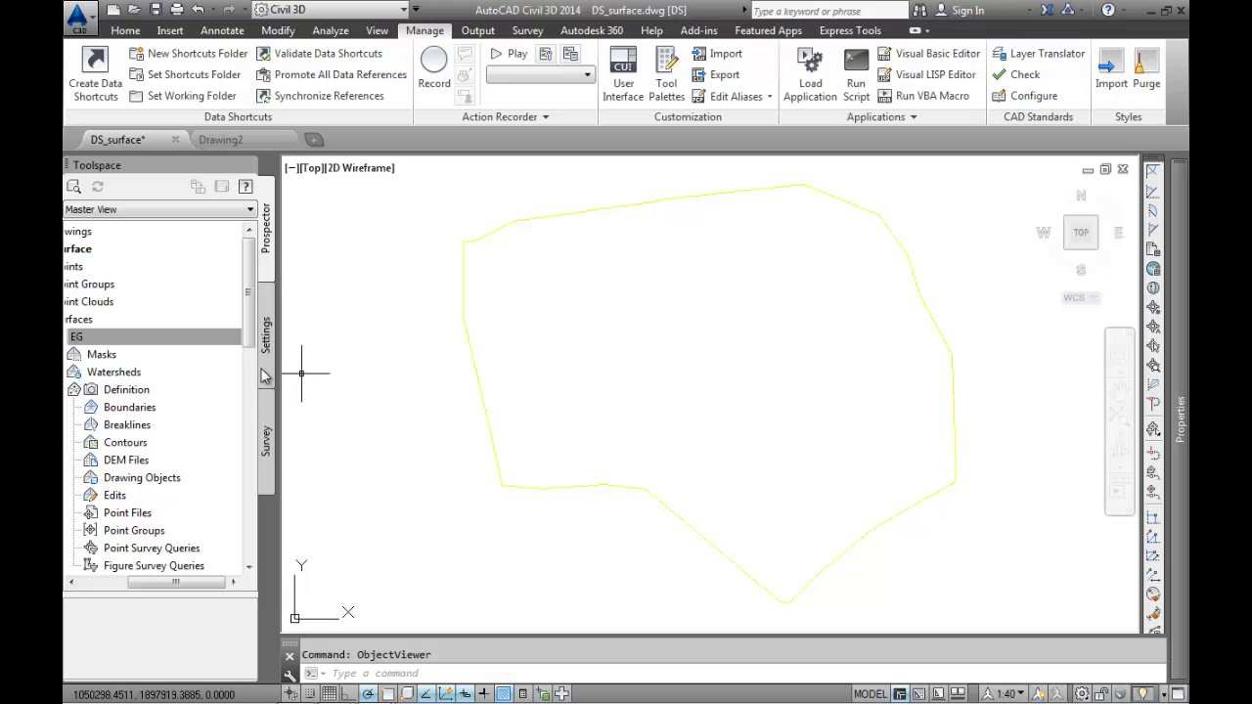
Remove the EG surface shortcut sourced from Drawing2 from the project's data shortcuts.
left_click(117, 581)
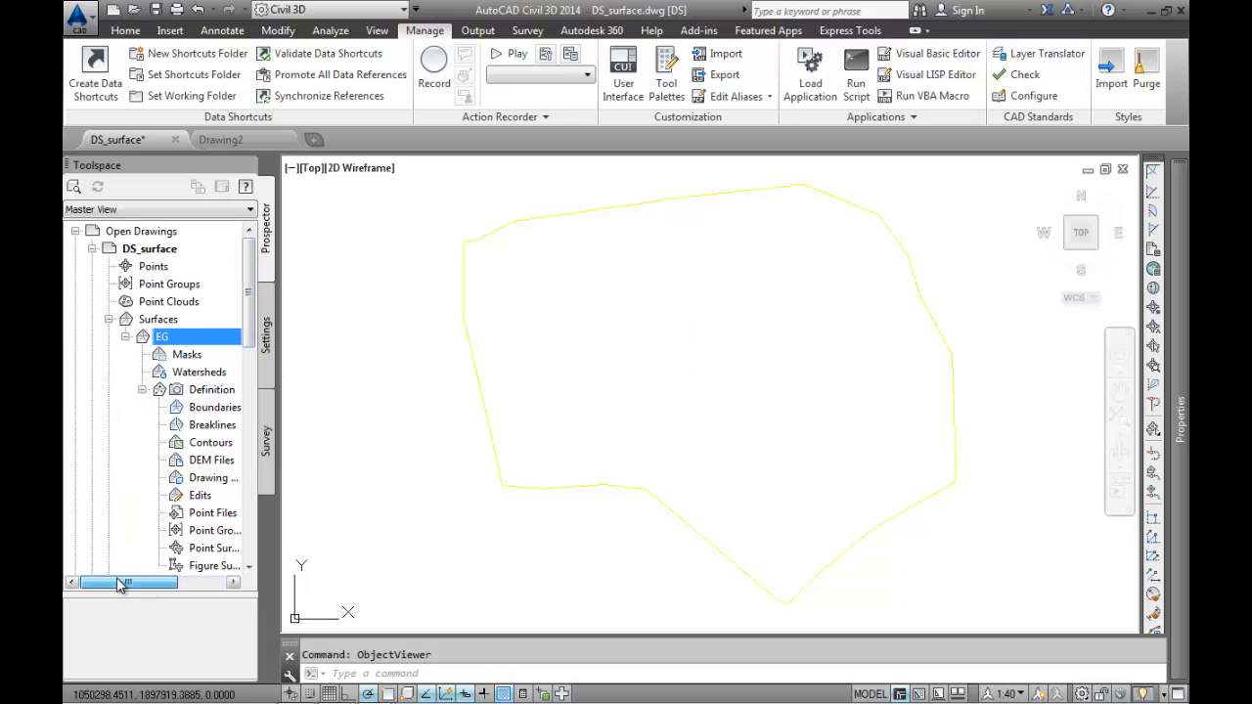
left_click(126, 337)
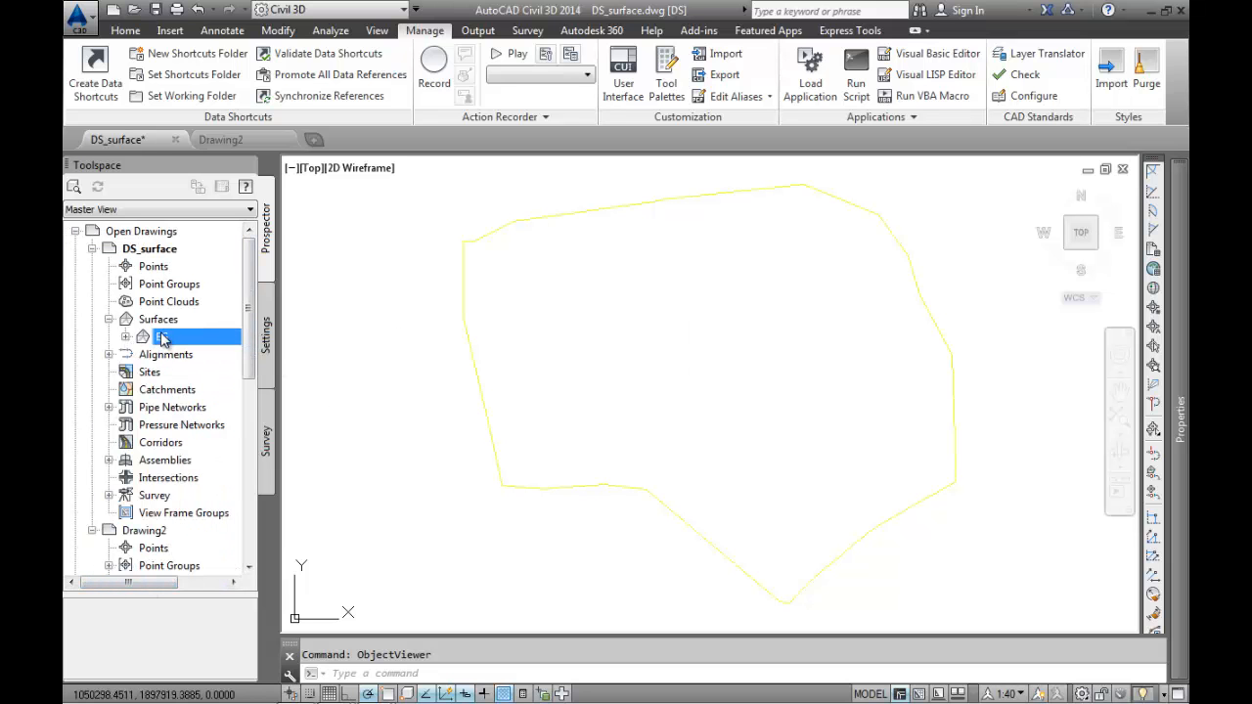
left_click_drag(249, 339, 256, 502)
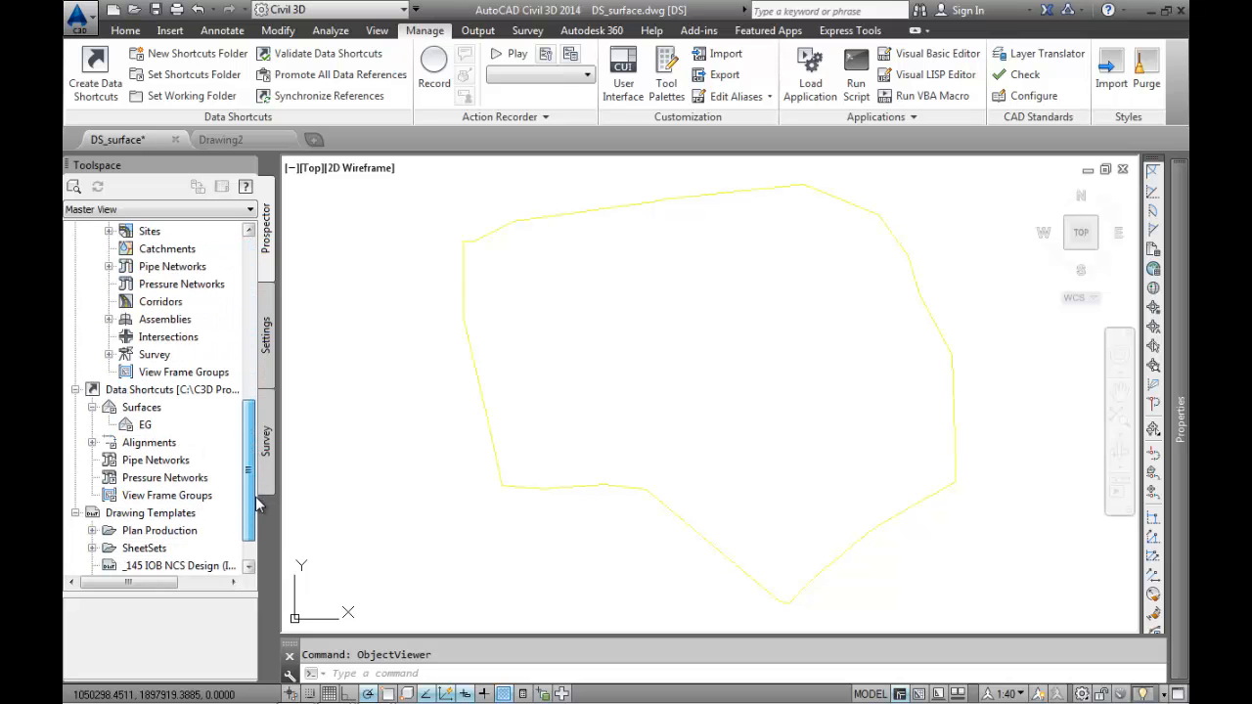
left_click(147, 425)
right_click(151, 431)
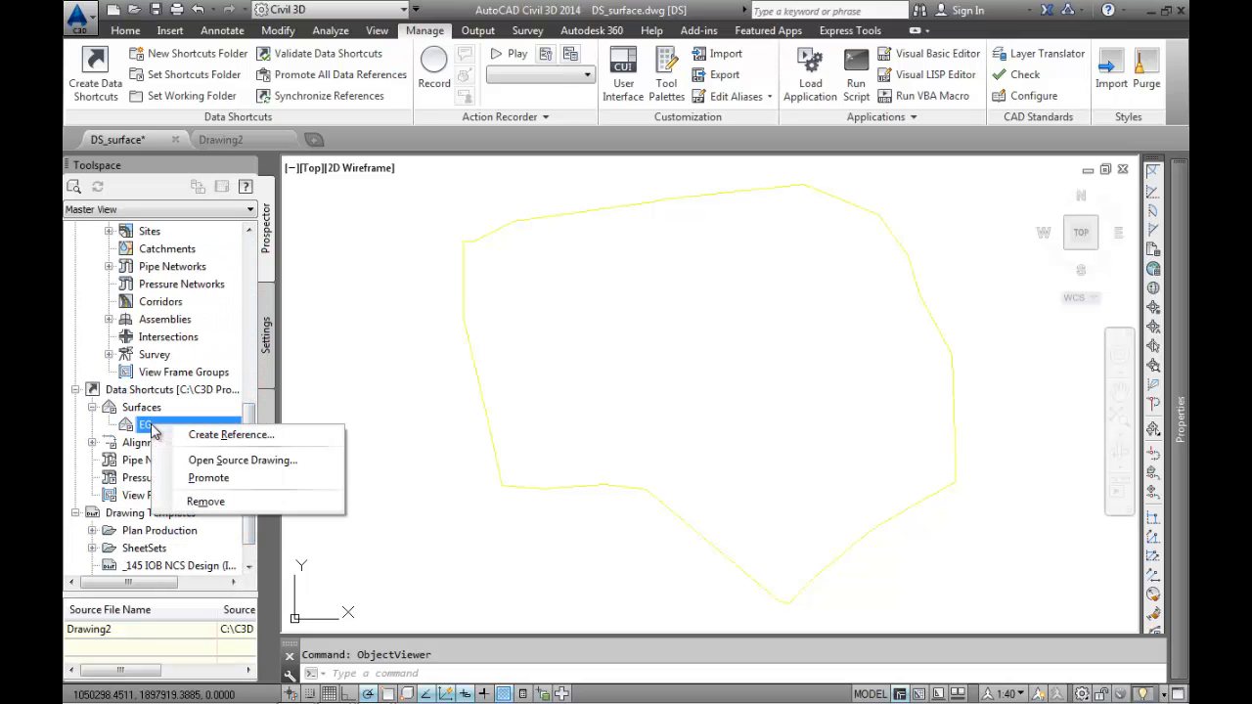
left_click(205, 501)
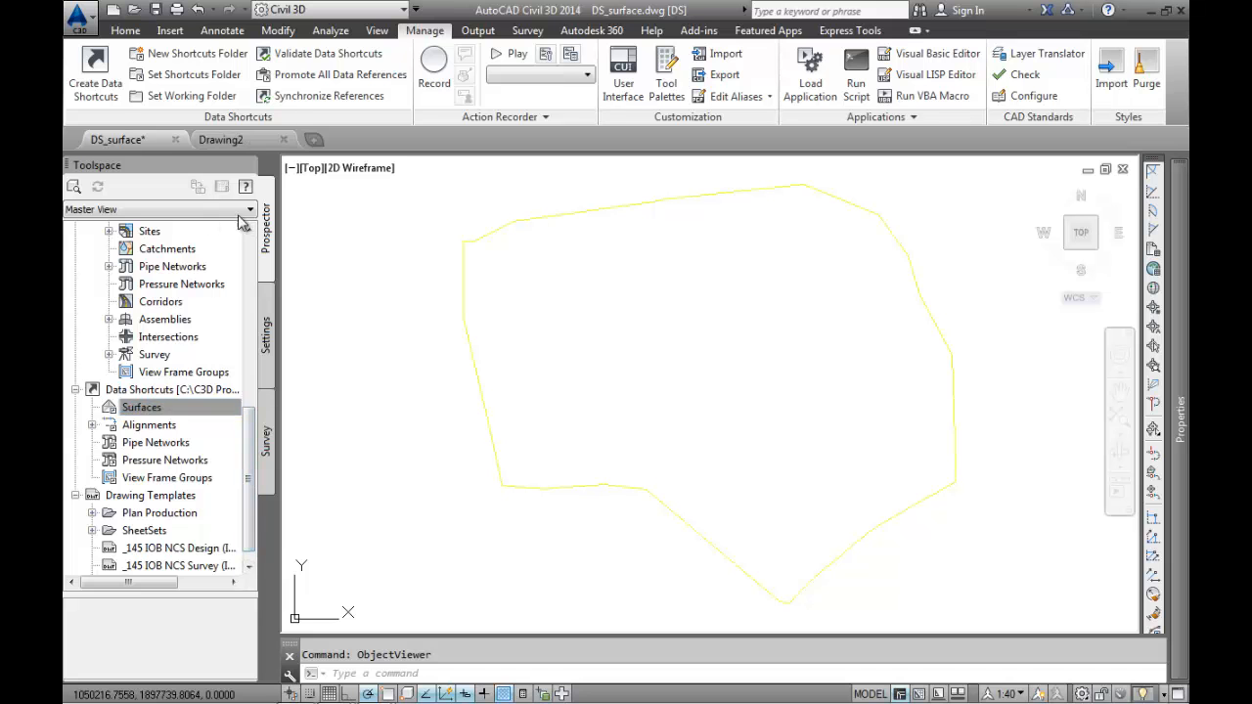
Save DS_surface and create a data shortcut for its EG surface.
left_click_drag(249, 454, 256, 338)
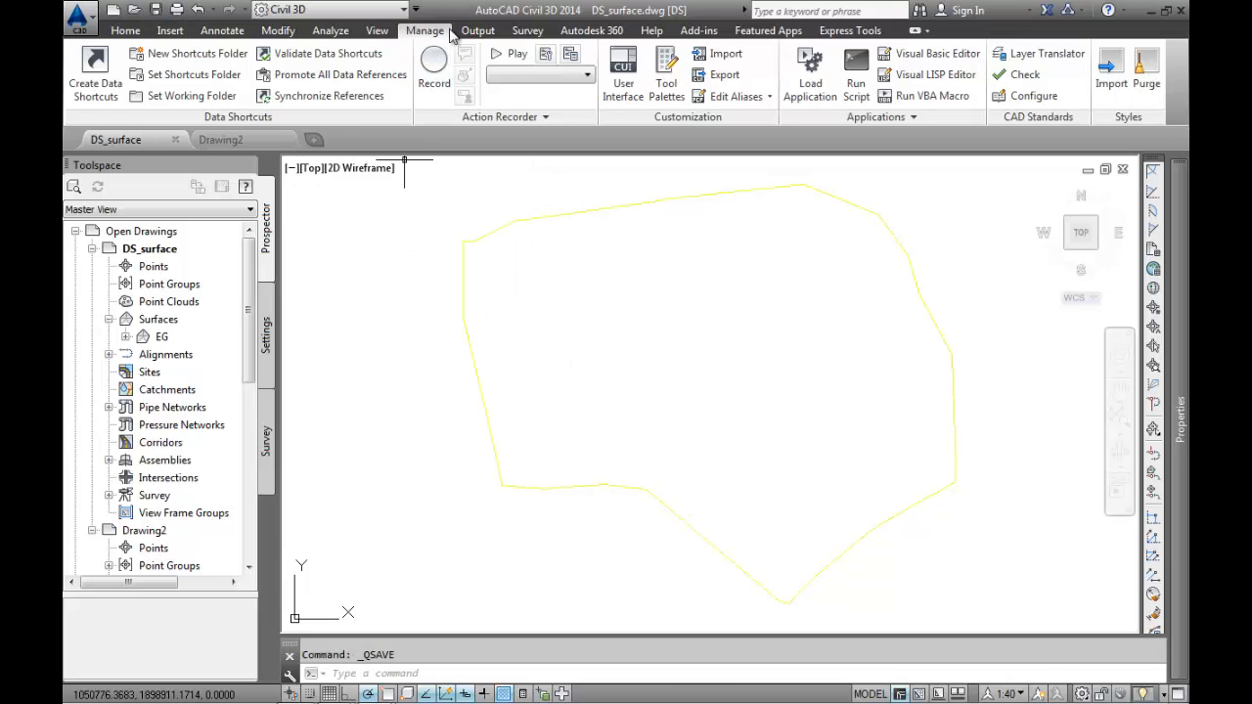
left_click(98, 76)
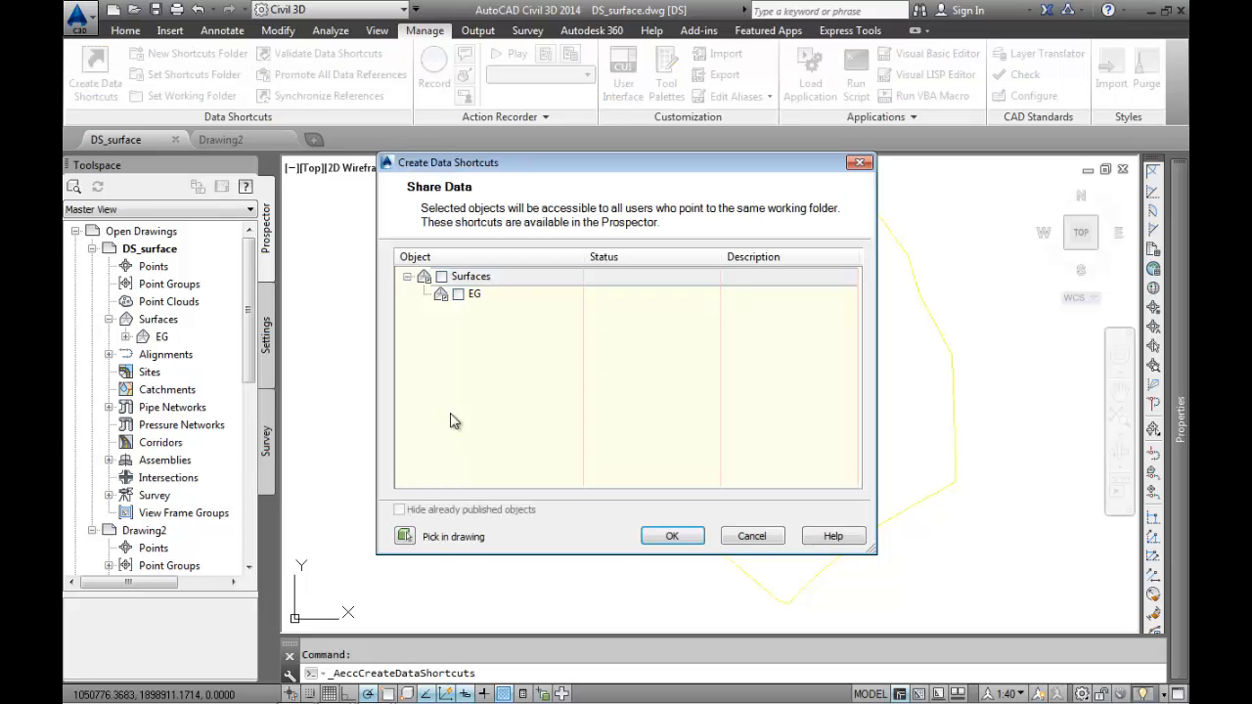
left_click(443, 278)
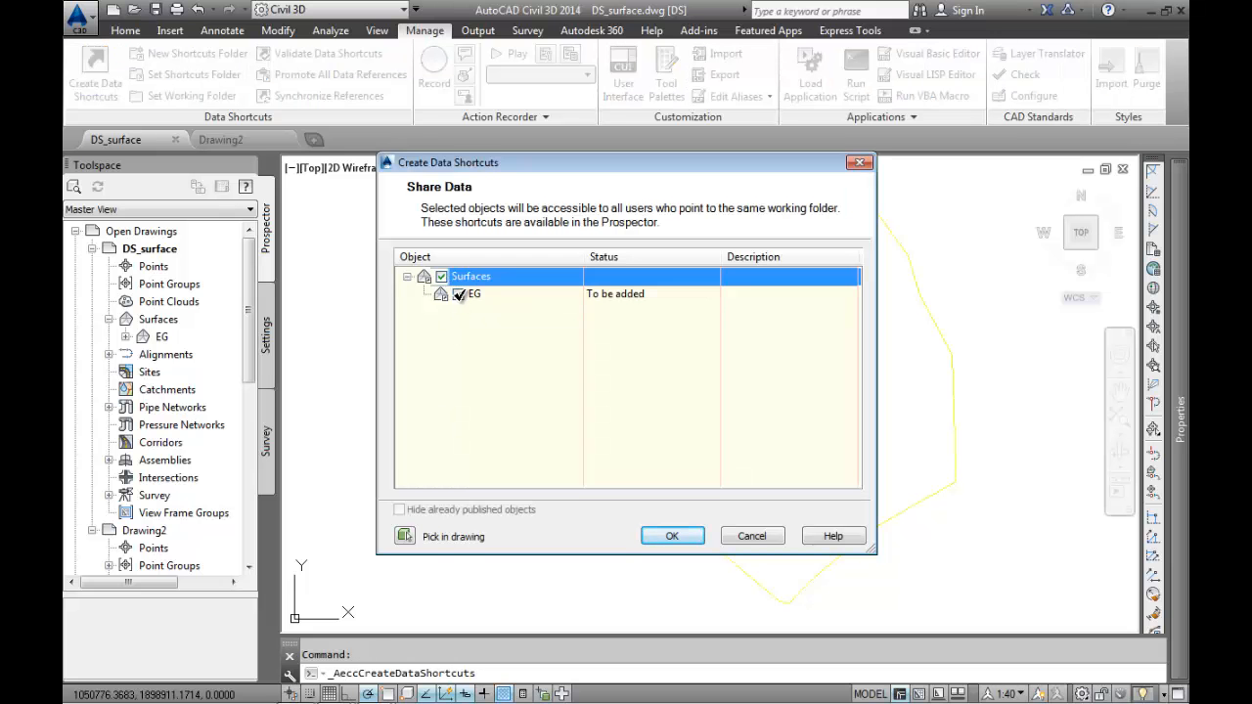
left_click(673, 537)
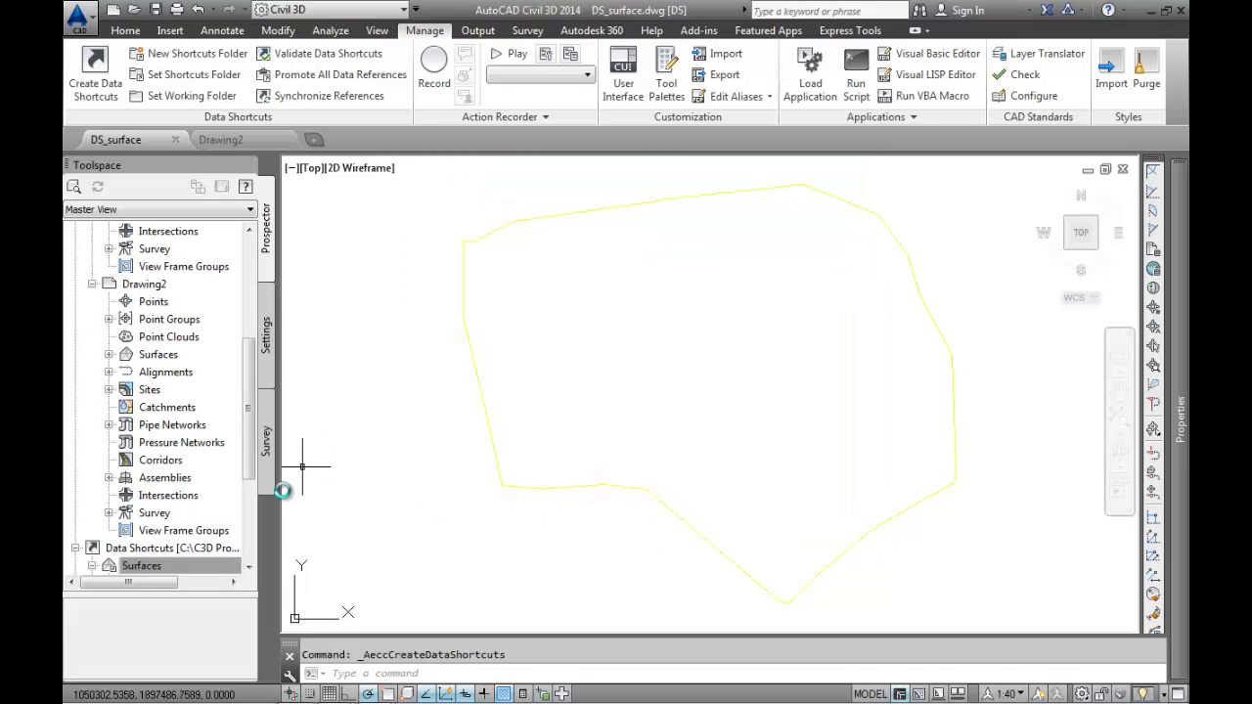
Close the DS_surface drawing and return to Drawing2.
left_click_drag(248, 429, 216, 272)
right_click(154, 251)
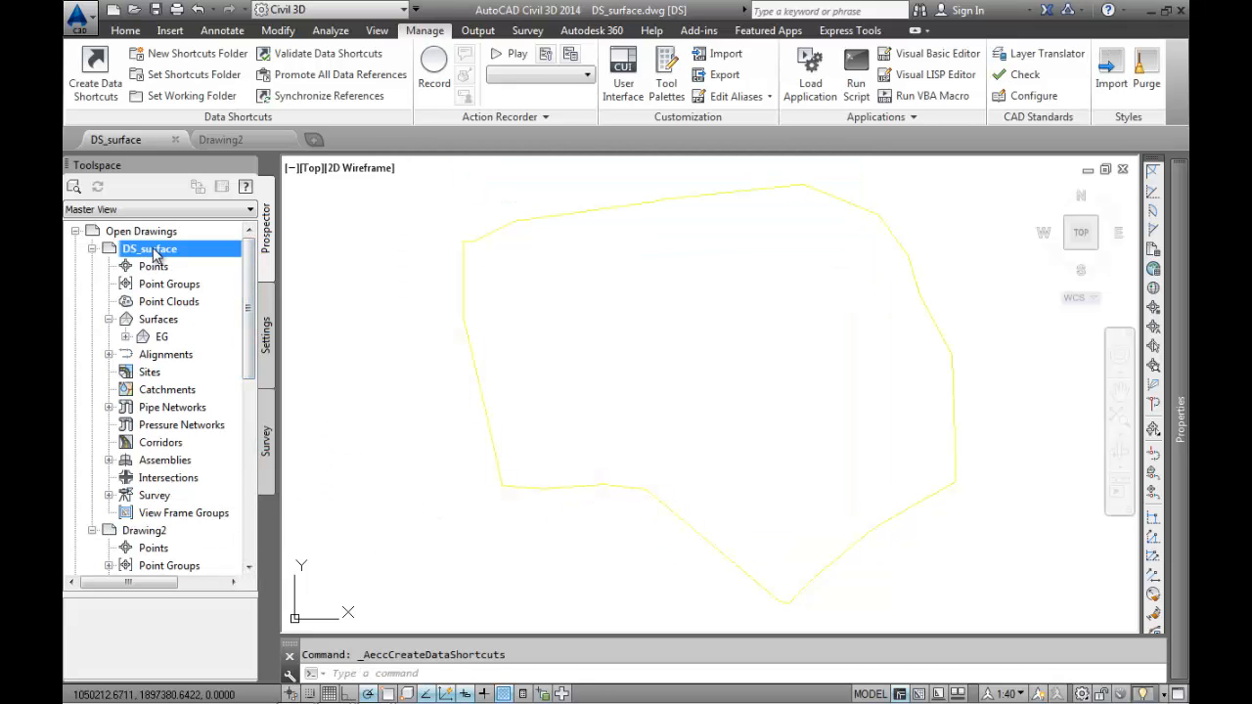
left_click(203, 259)
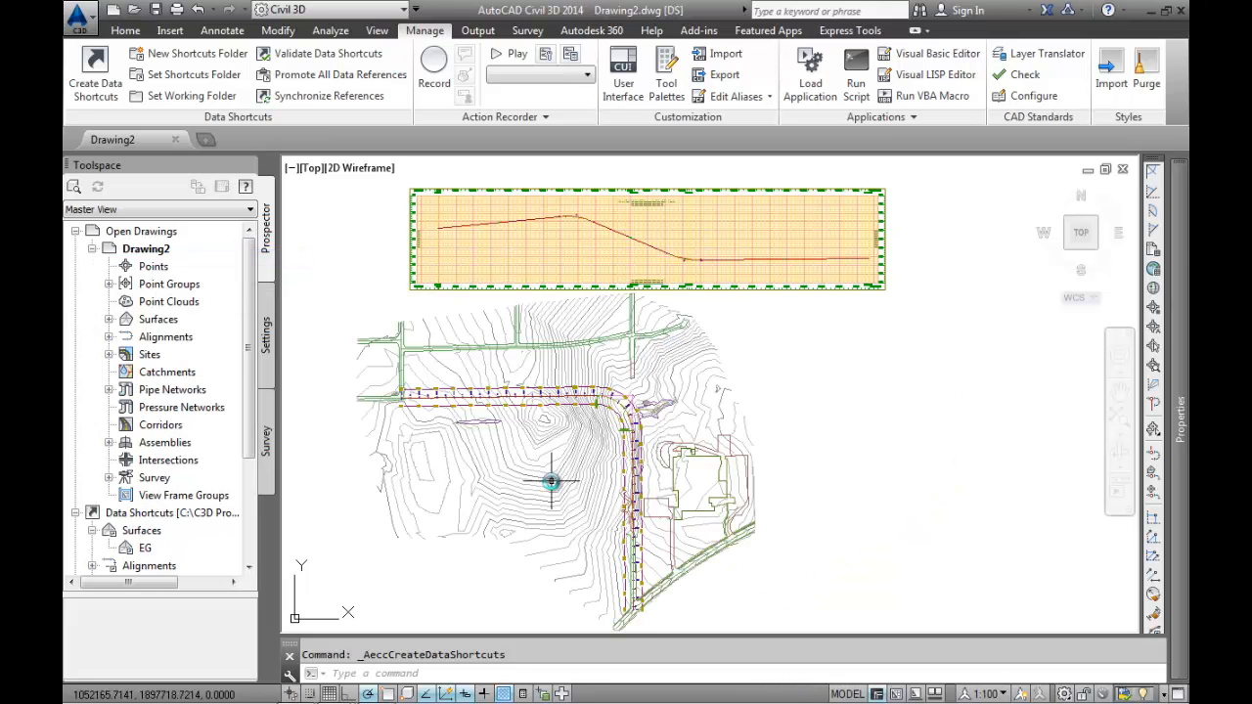
Delete the EG surface from Drawing2.
left_click(110, 320)
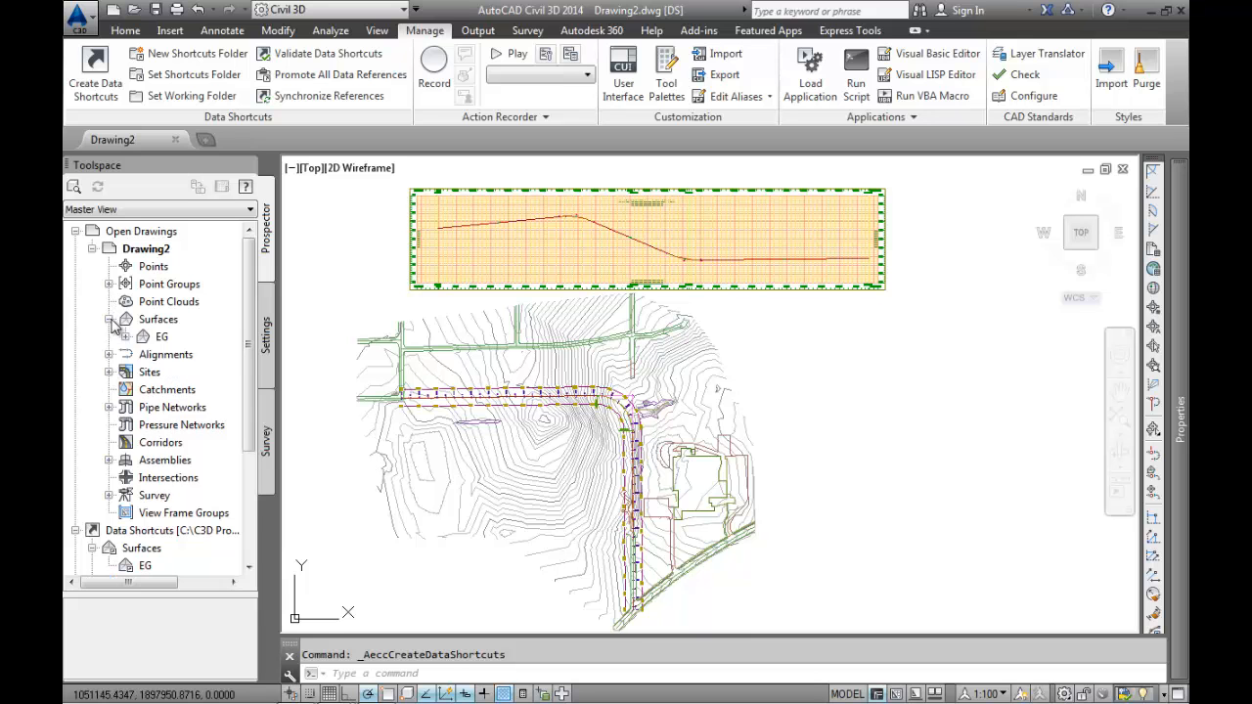
right_click(161, 336)
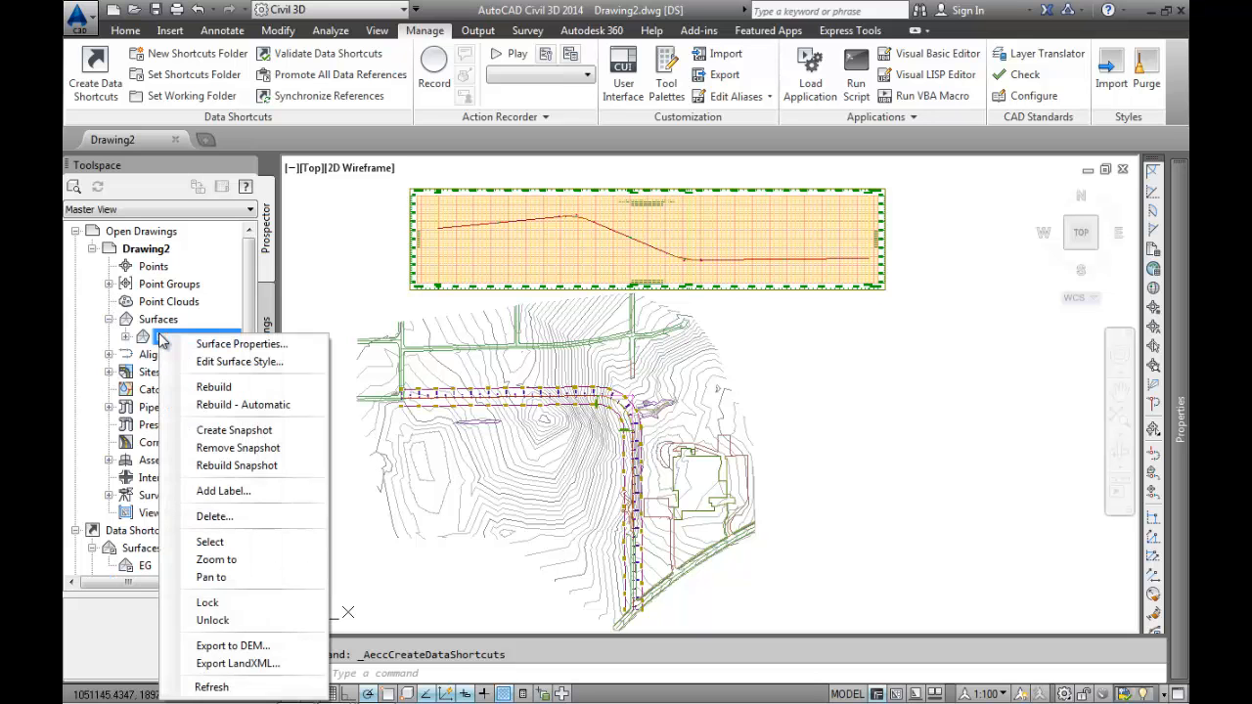
left_click(220, 515)
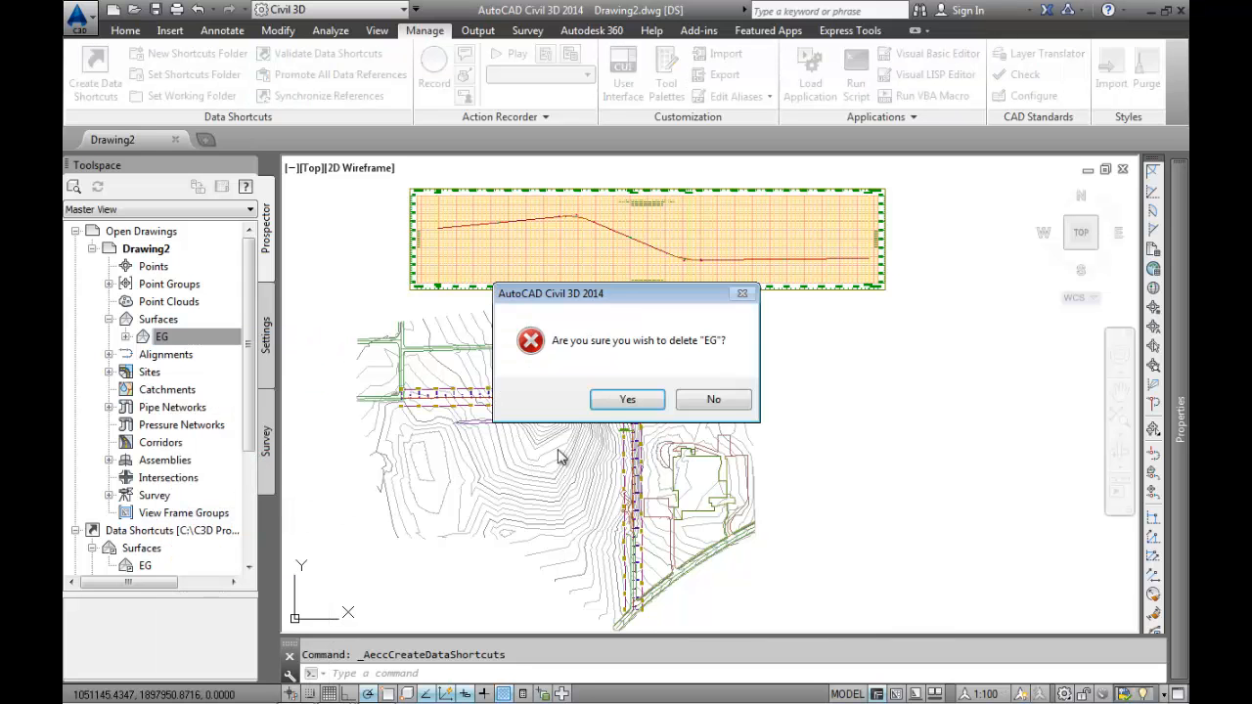
left_click(631, 401)
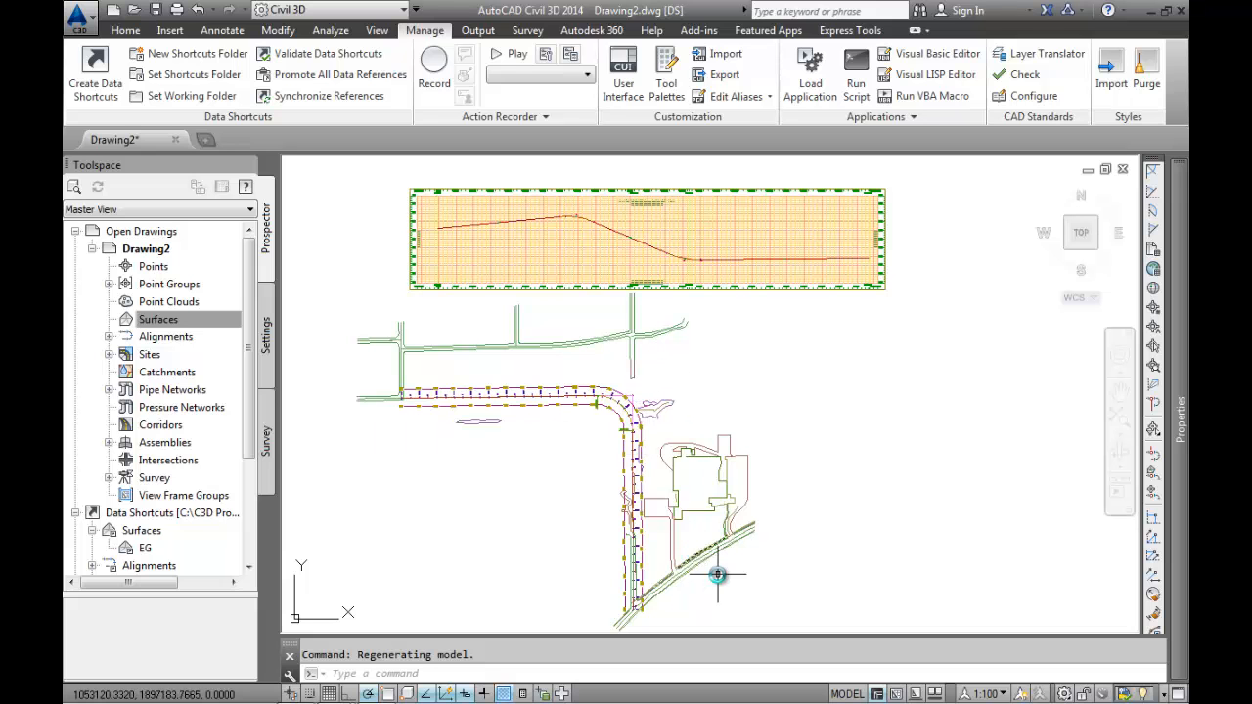
Select all survey figures in the entire drawing with Quick Select and delete them.
mouse_move(1183, 399)
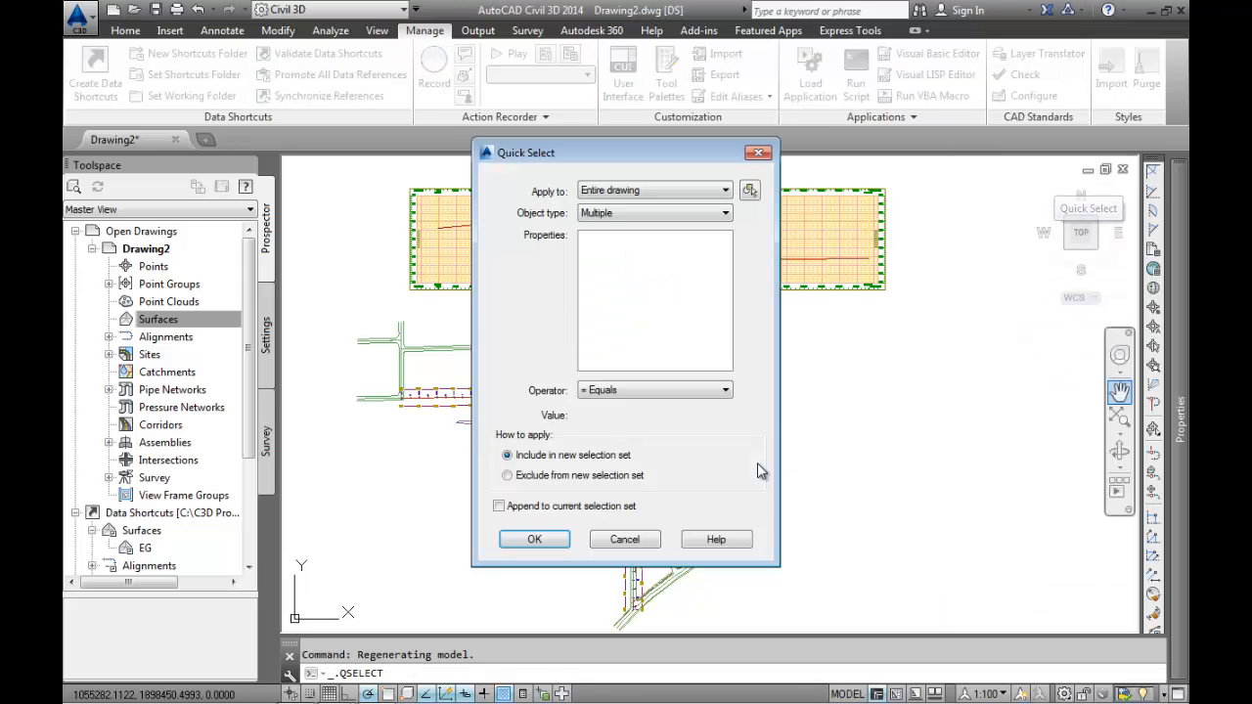
left_click(726, 214)
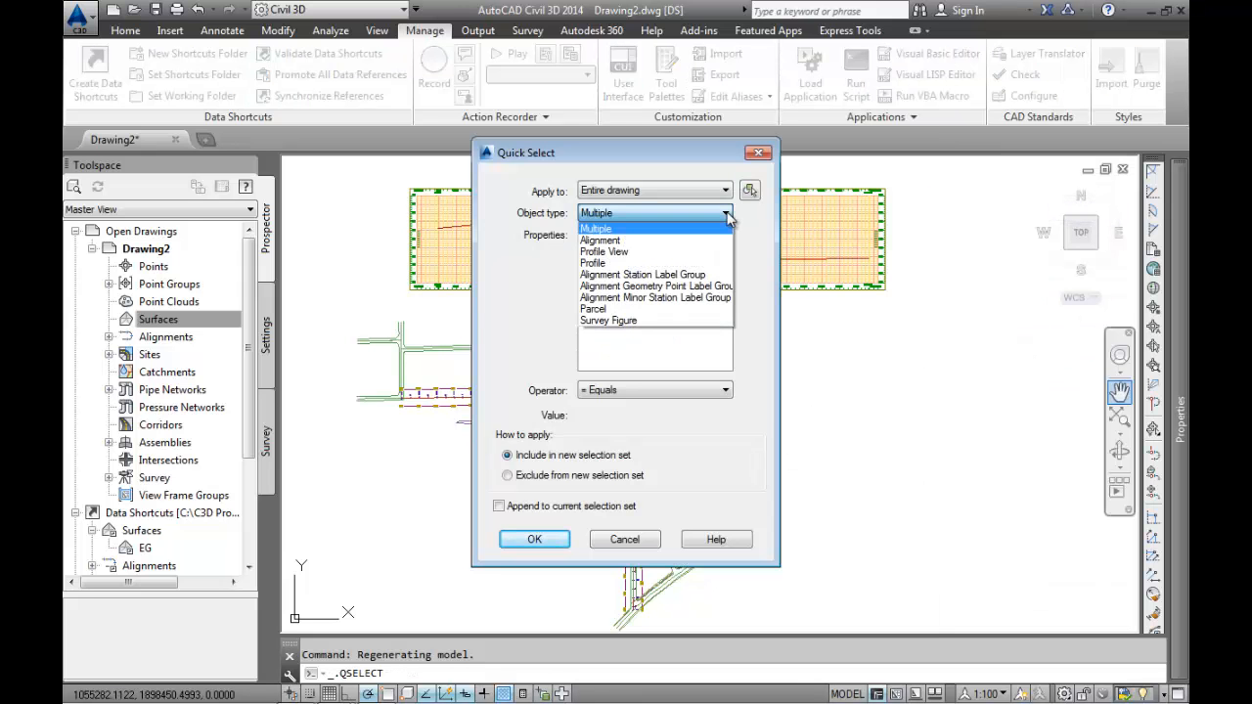
left_click(607, 321)
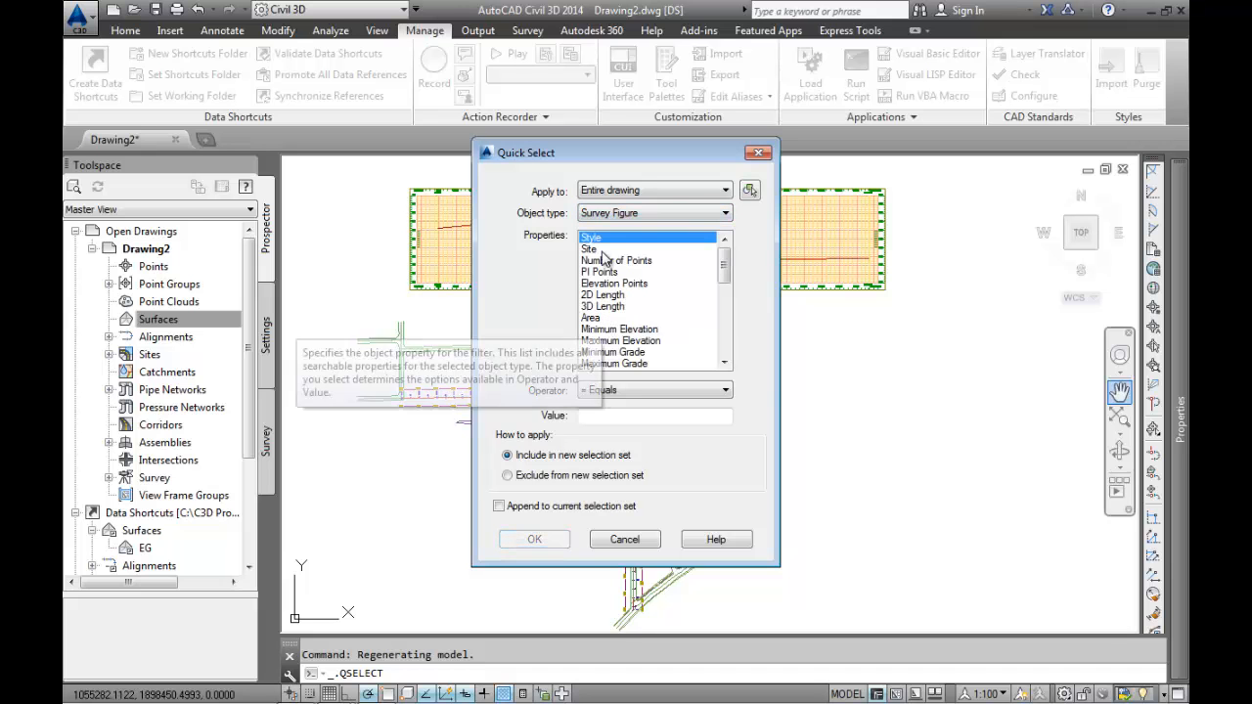
left_click(728, 391)
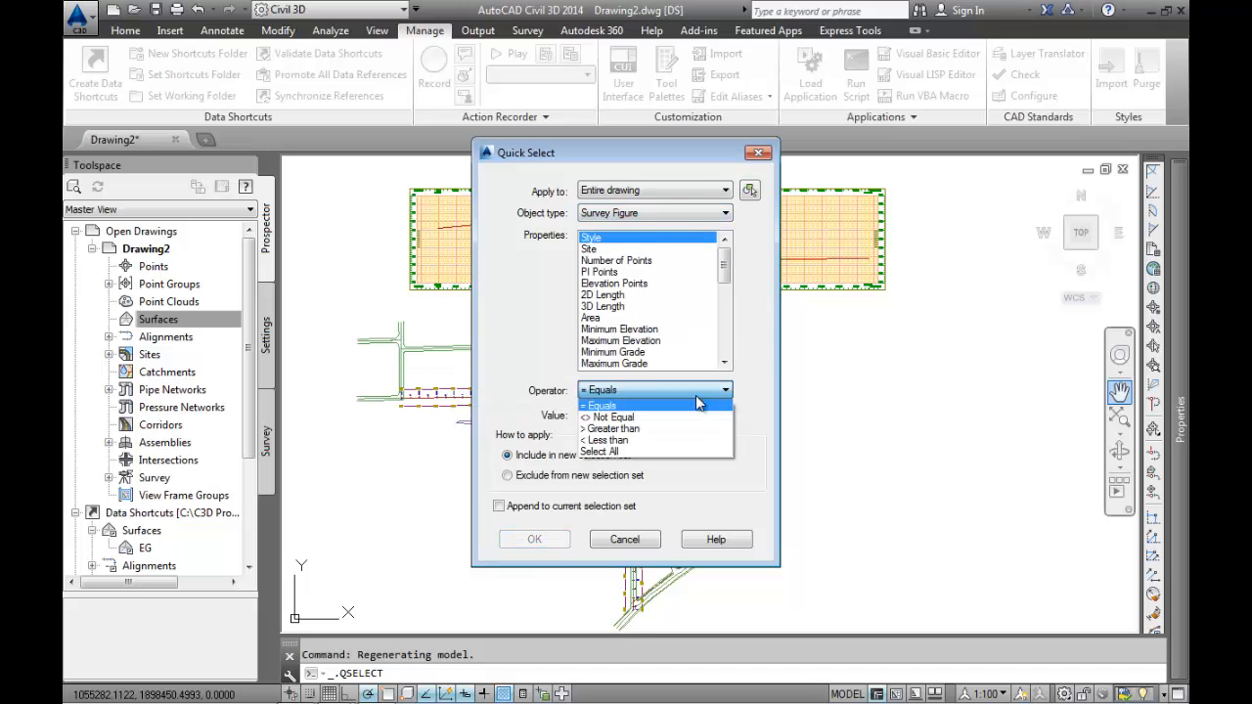
left_click(614, 451)
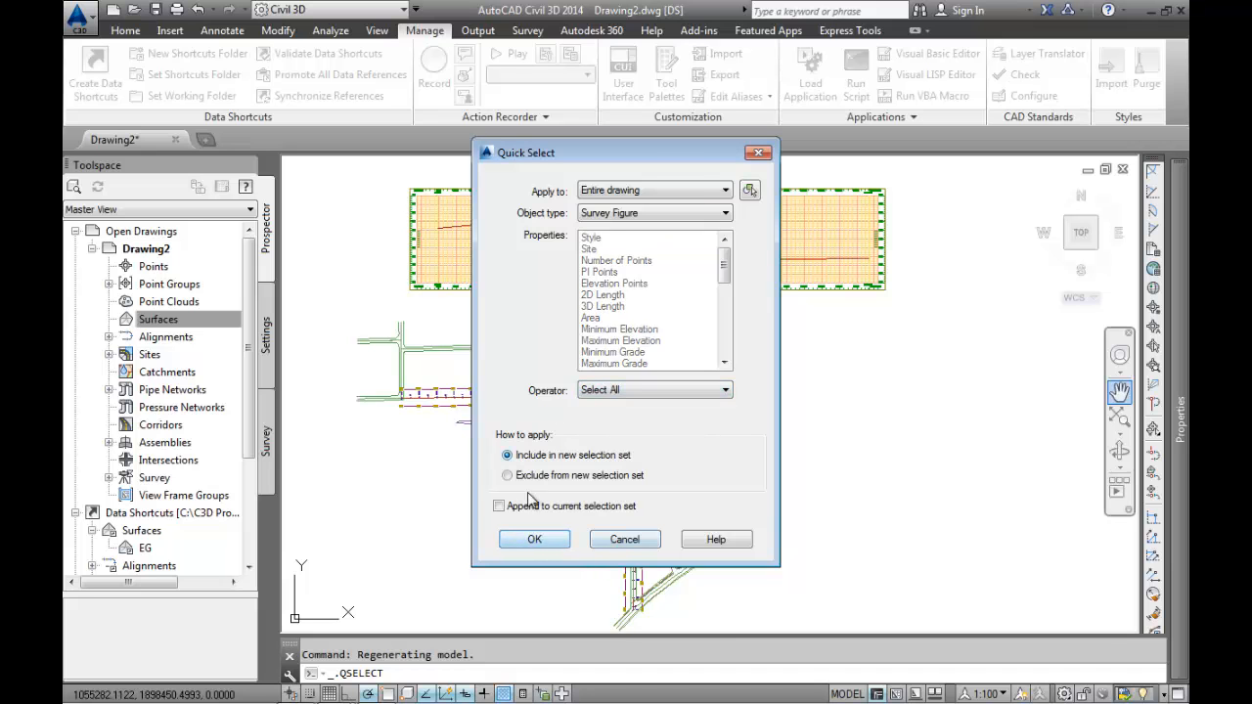
left_click(536, 540)
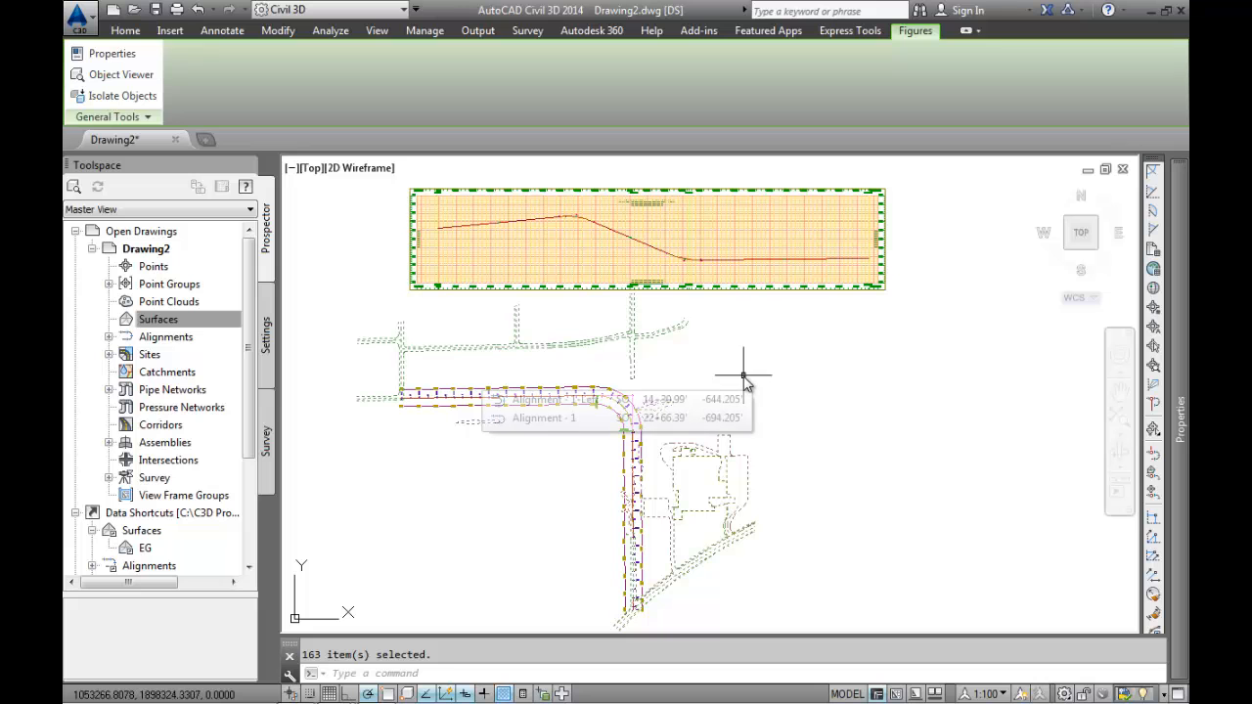
key("Delete")
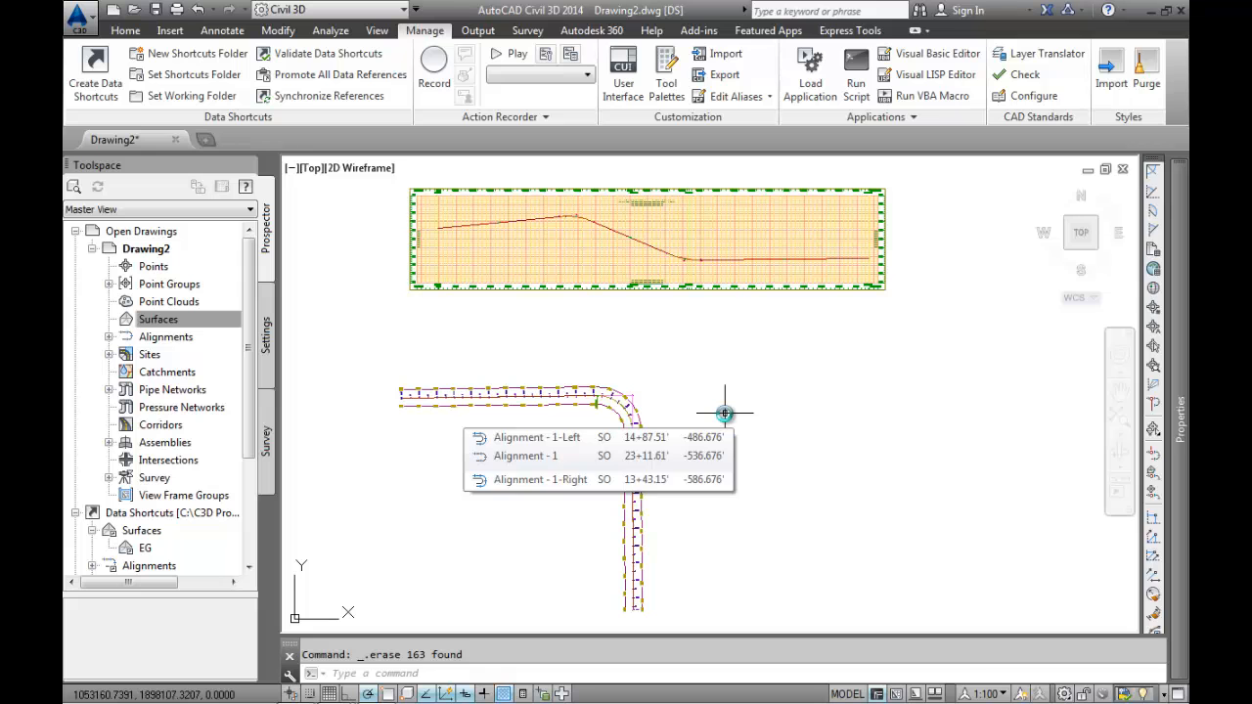
Delete the Survey site from Drawing2's sites.
key("ctrl+1")
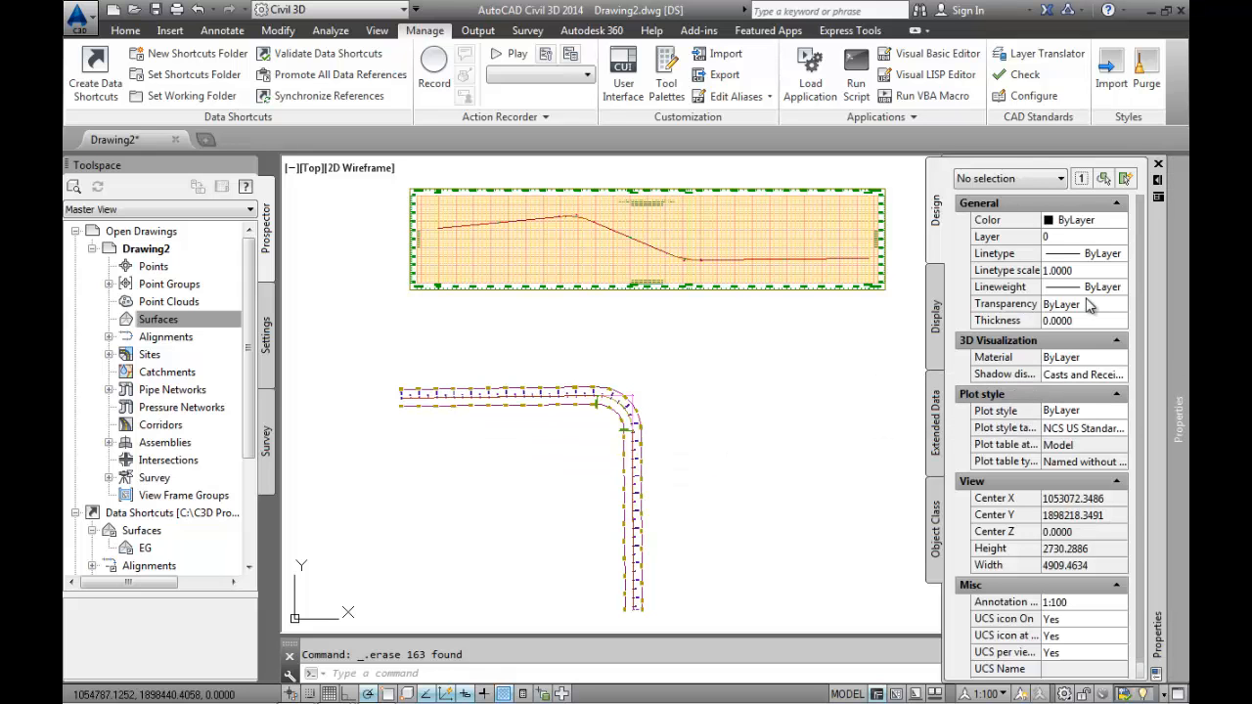
left_click(109, 354)
left_click(172, 374)
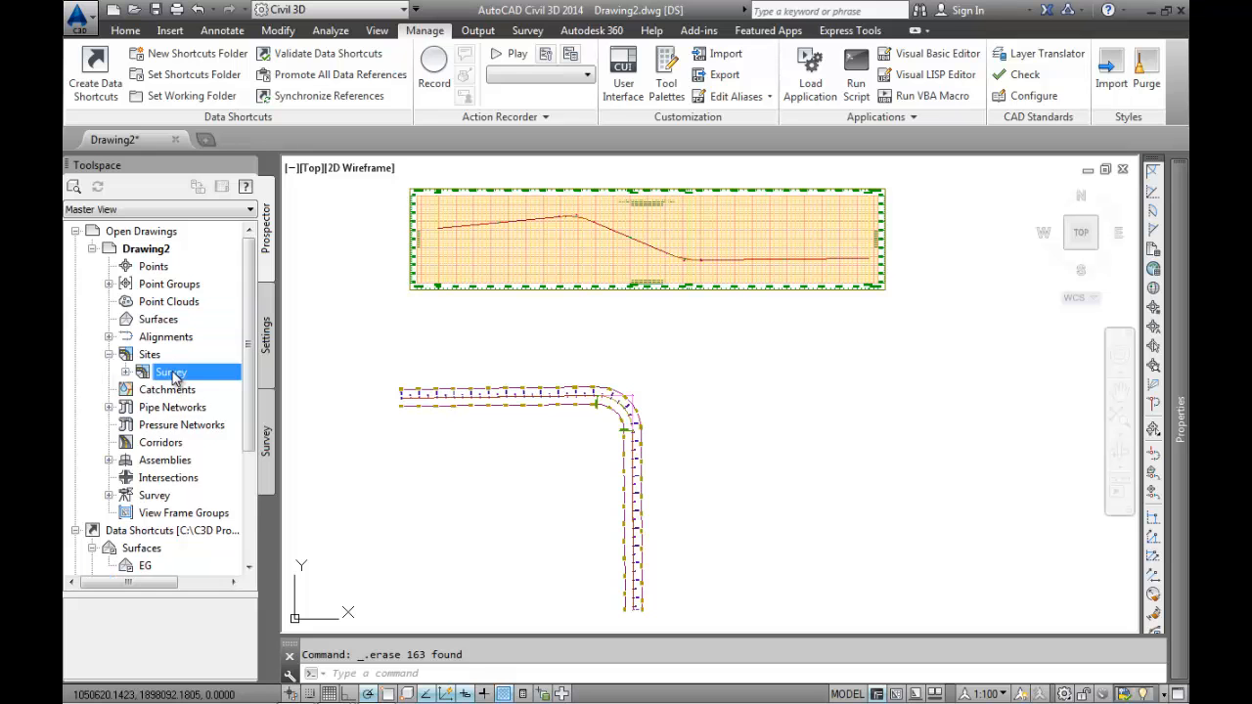
right_click(172, 374)
left_click(226, 417)
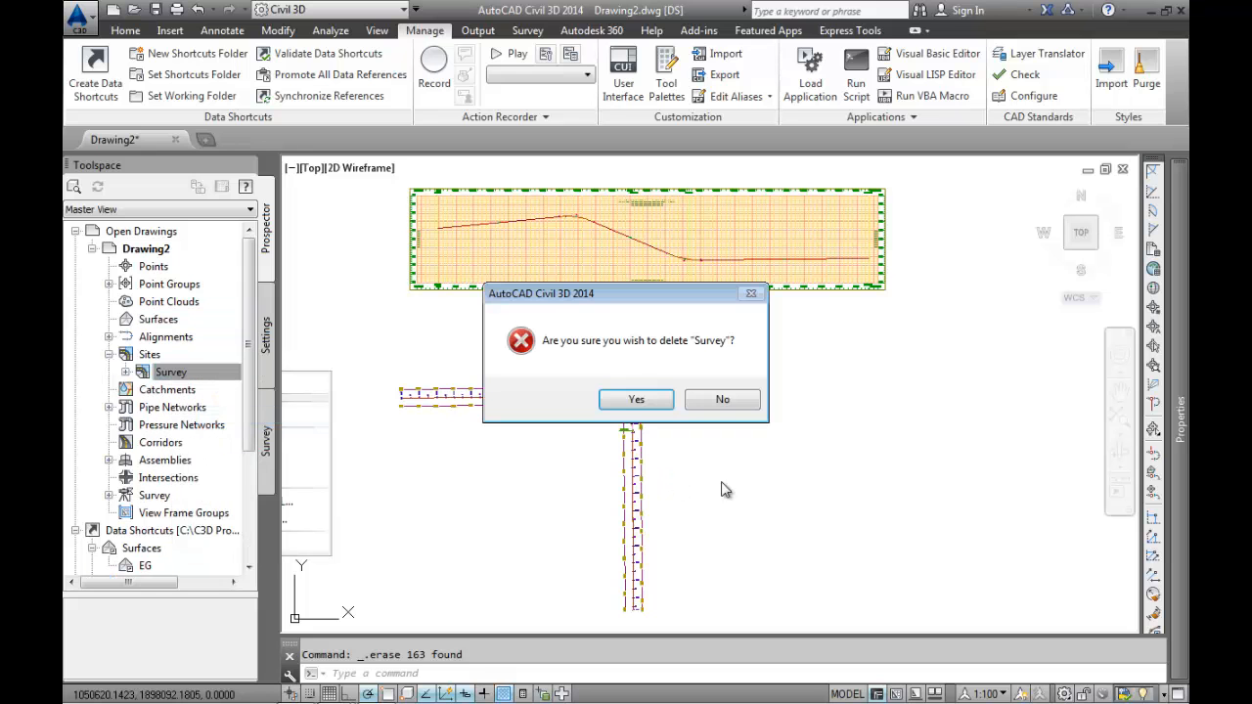
left_click(636, 399)
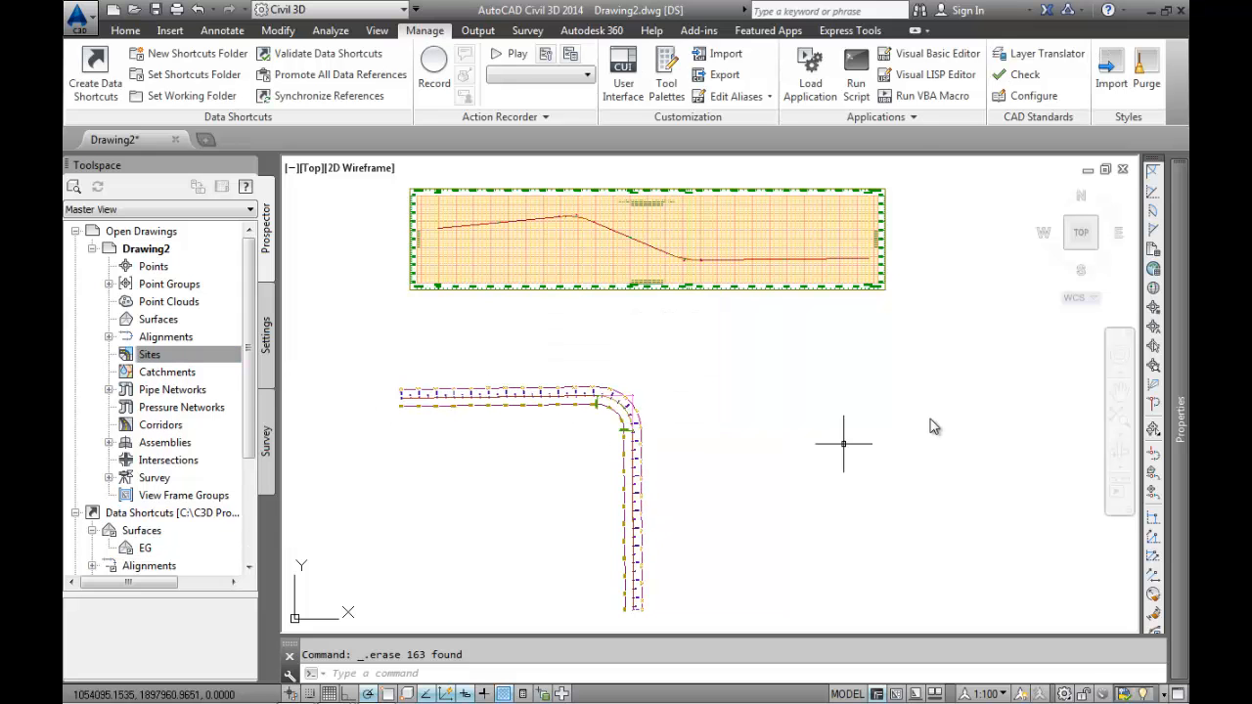
Select all parcels in the entire drawing with Quick Select.
mouse_move(1184, 328)
left_click(1123, 181)
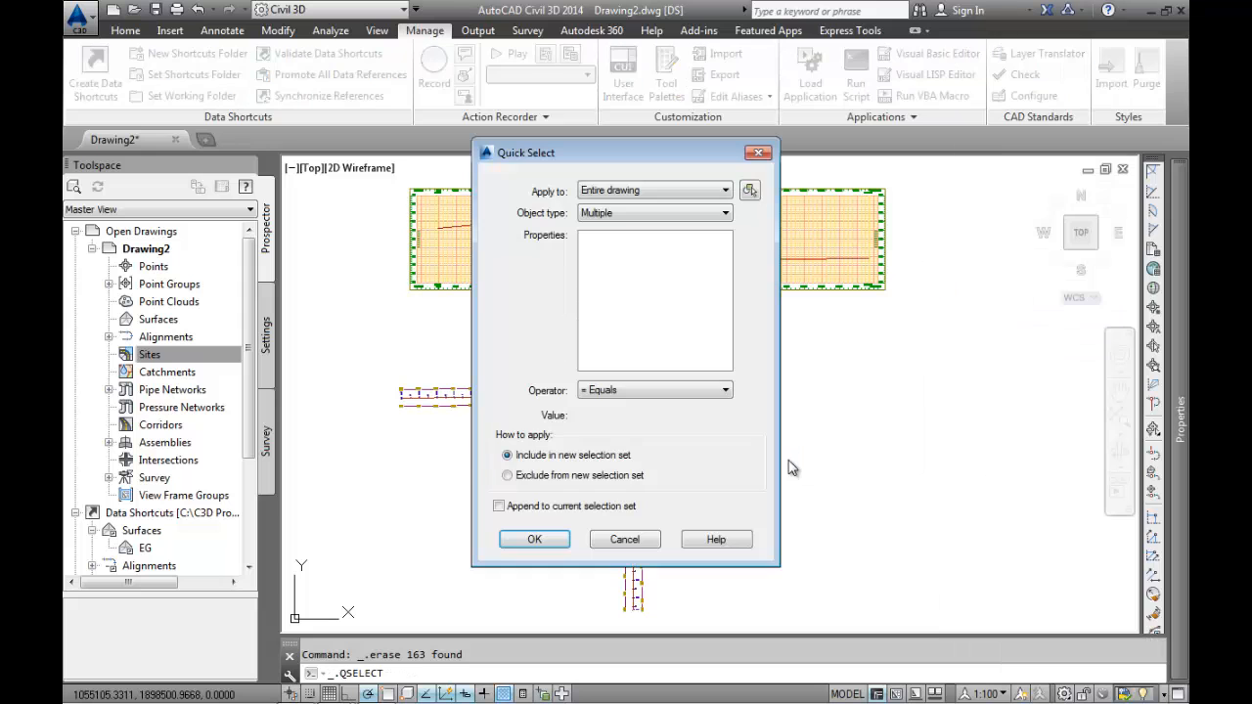
left_click(726, 213)
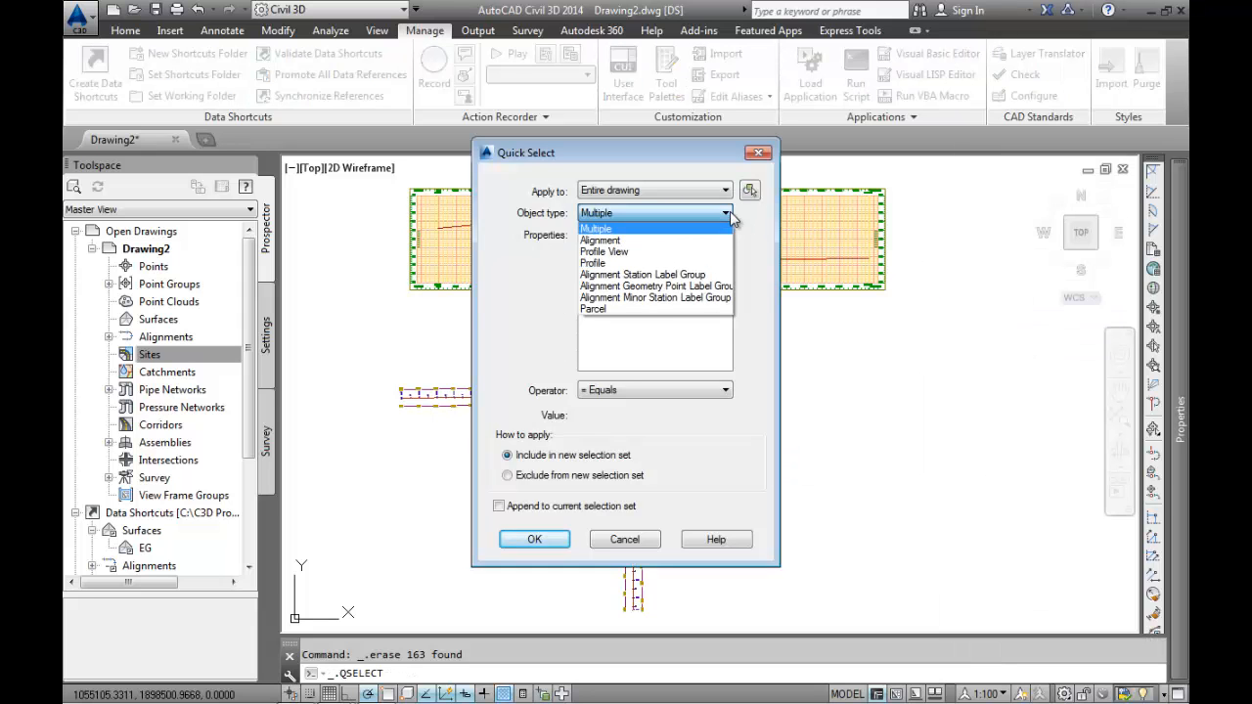
left_click(597, 309)
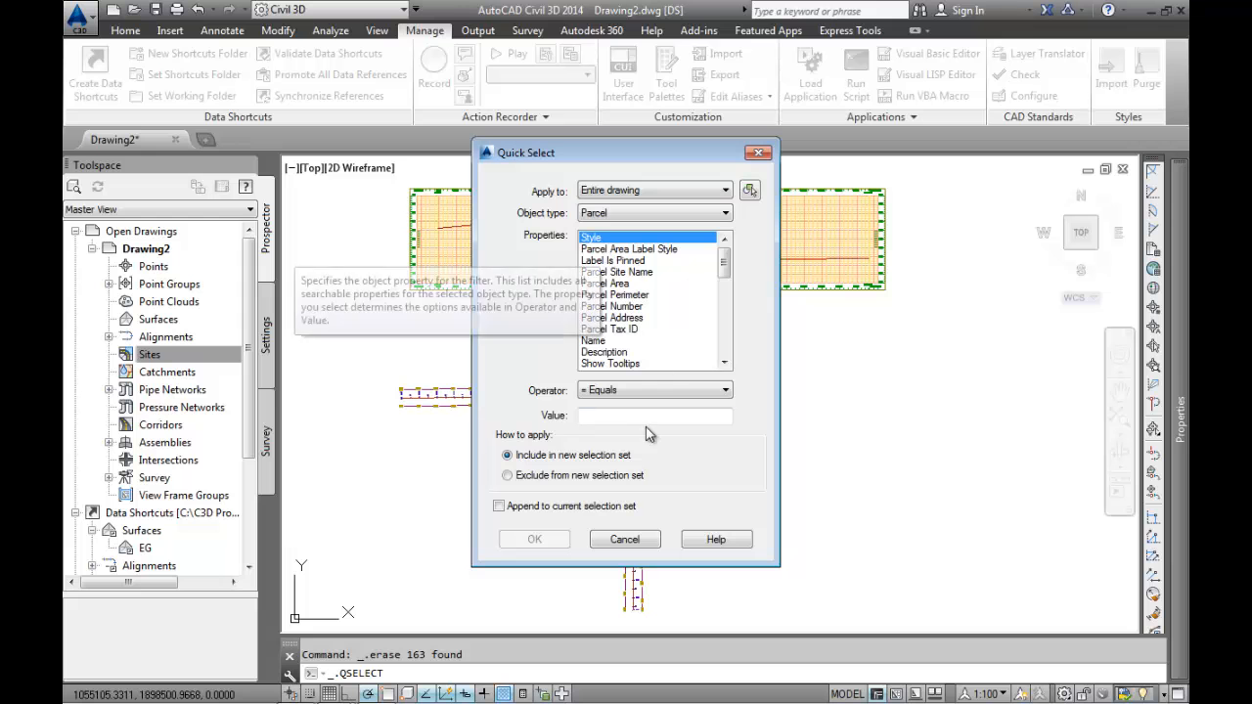
left_click(727, 390)
left_click(600, 451)
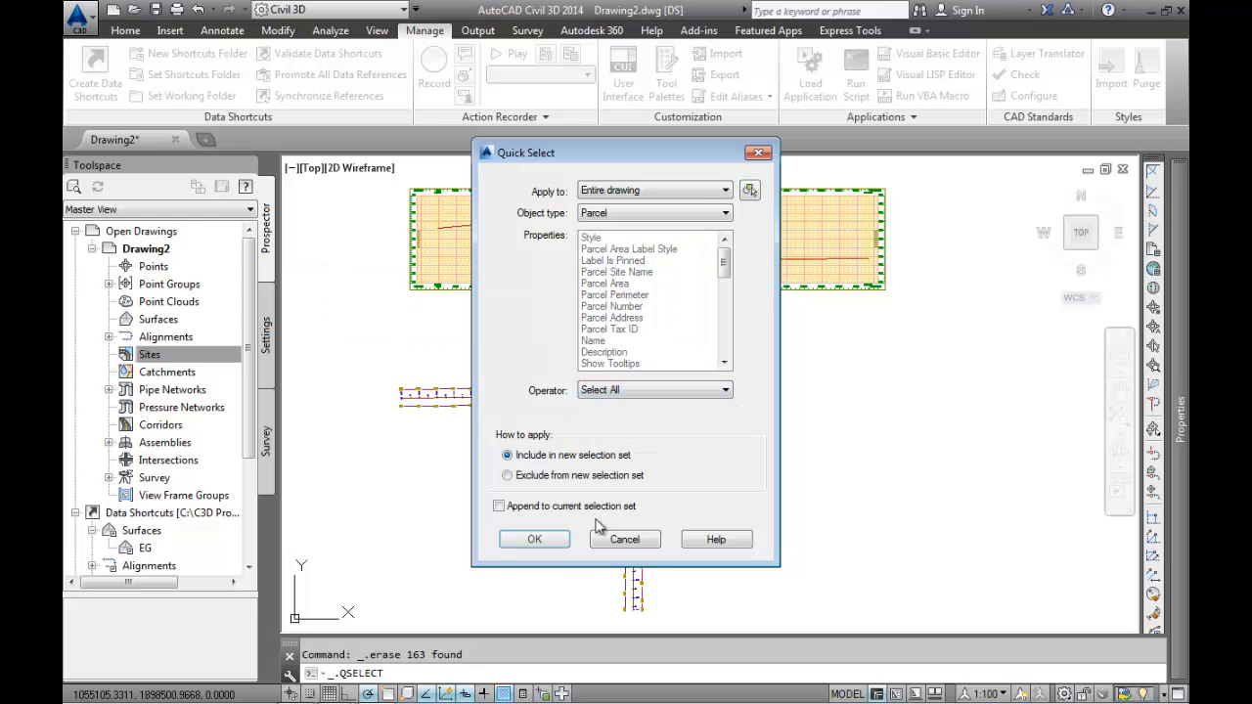
left_click(534, 540)
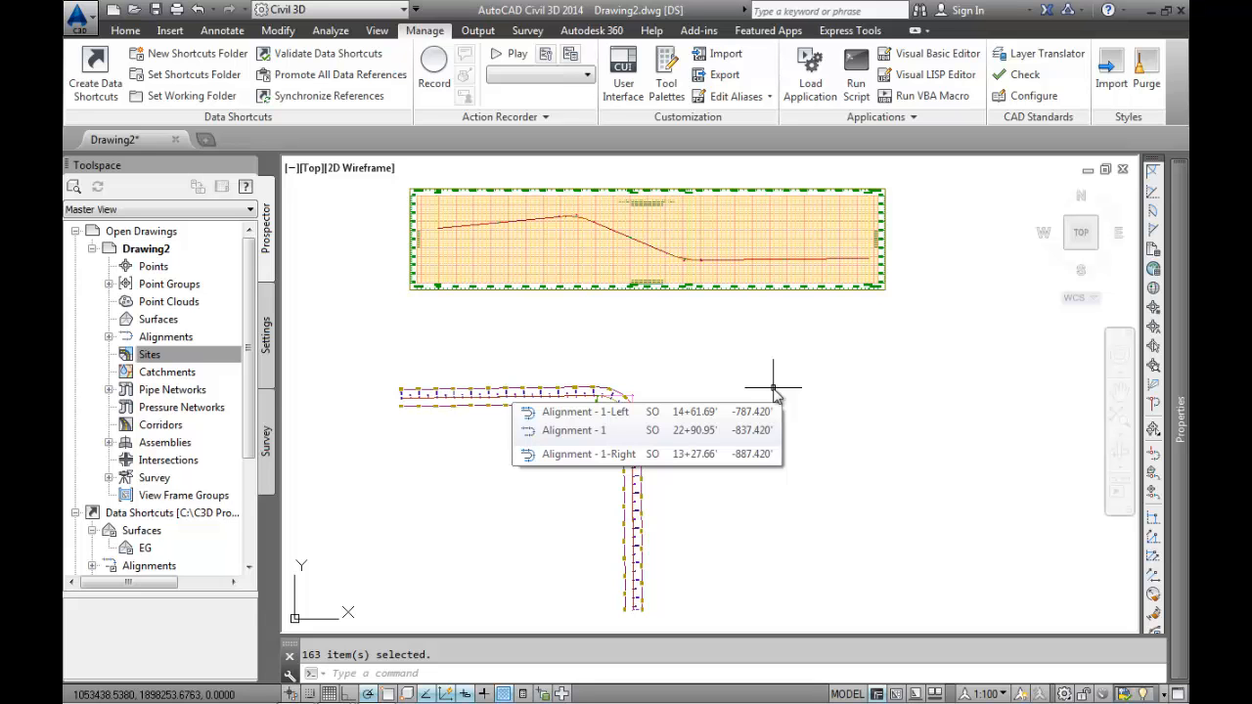
Create a reference to the EG surface data shortcut in Drawing2 with the (Ex)Contours(1-5) - JS style.
left_click(156, 319)
right_click(163, 321)
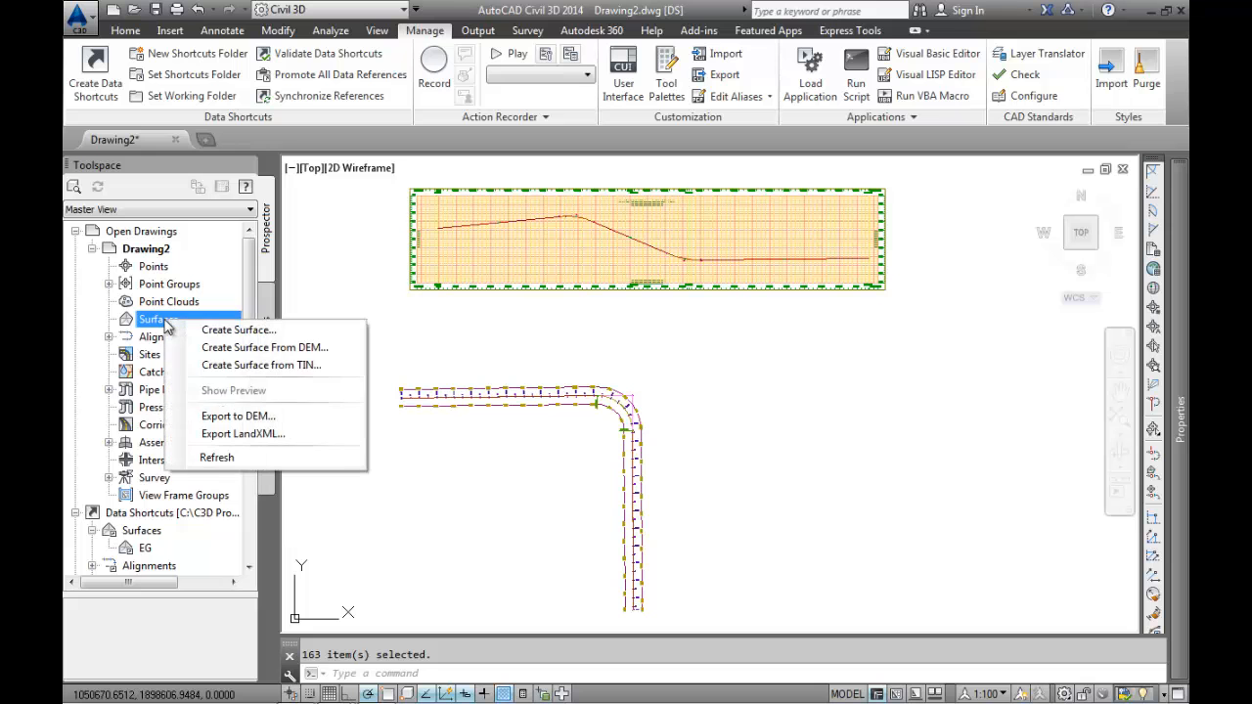
left_click_drag(251, 284, 258, 410)
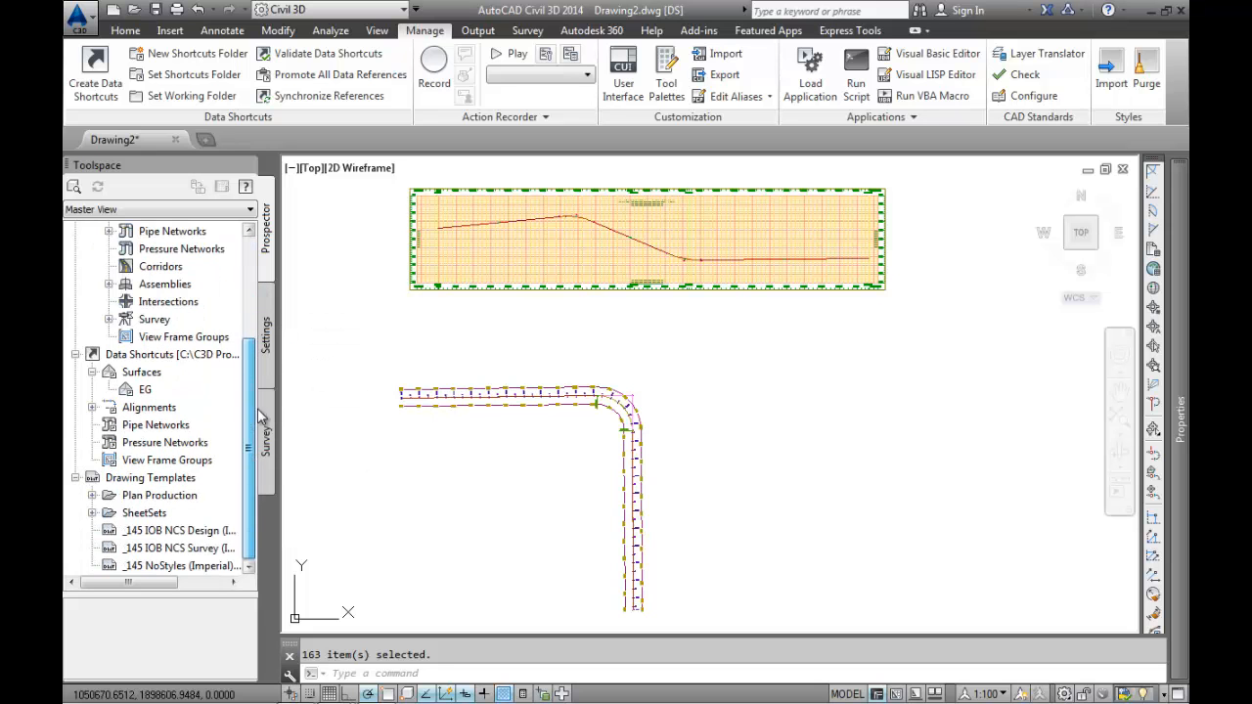
left_click(150, 391)
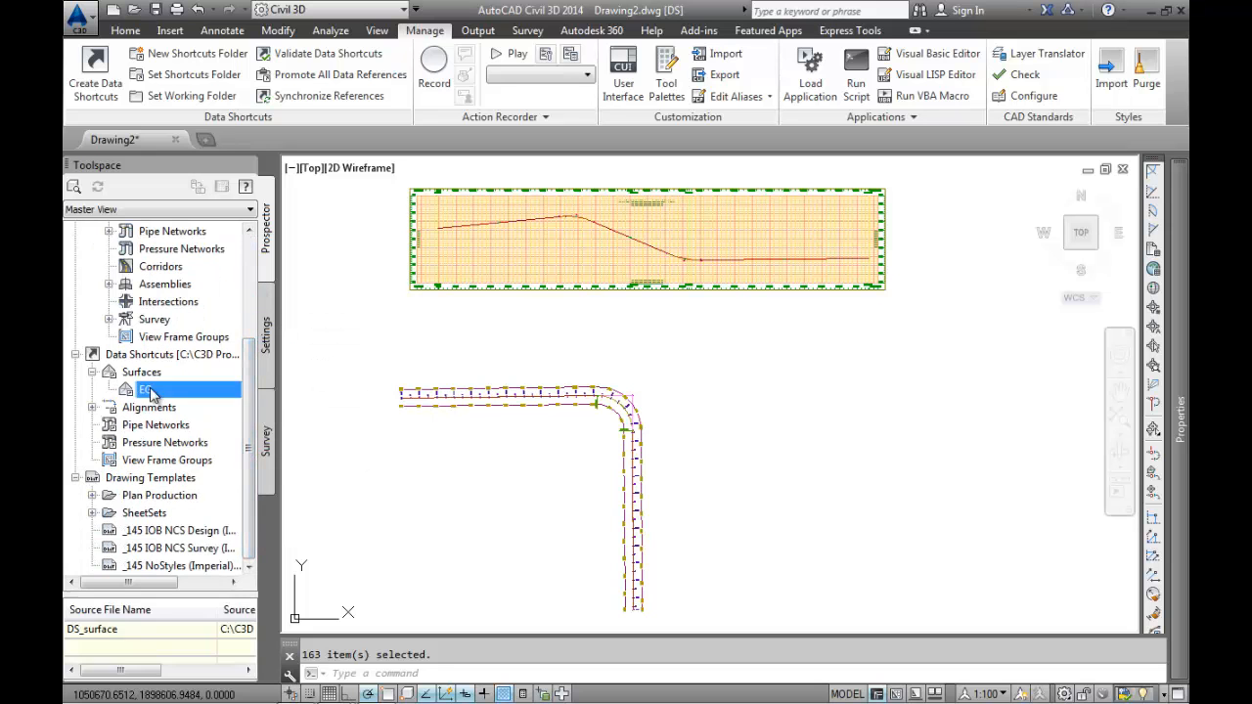
right_click(153, 393)
left_click(235, 400)
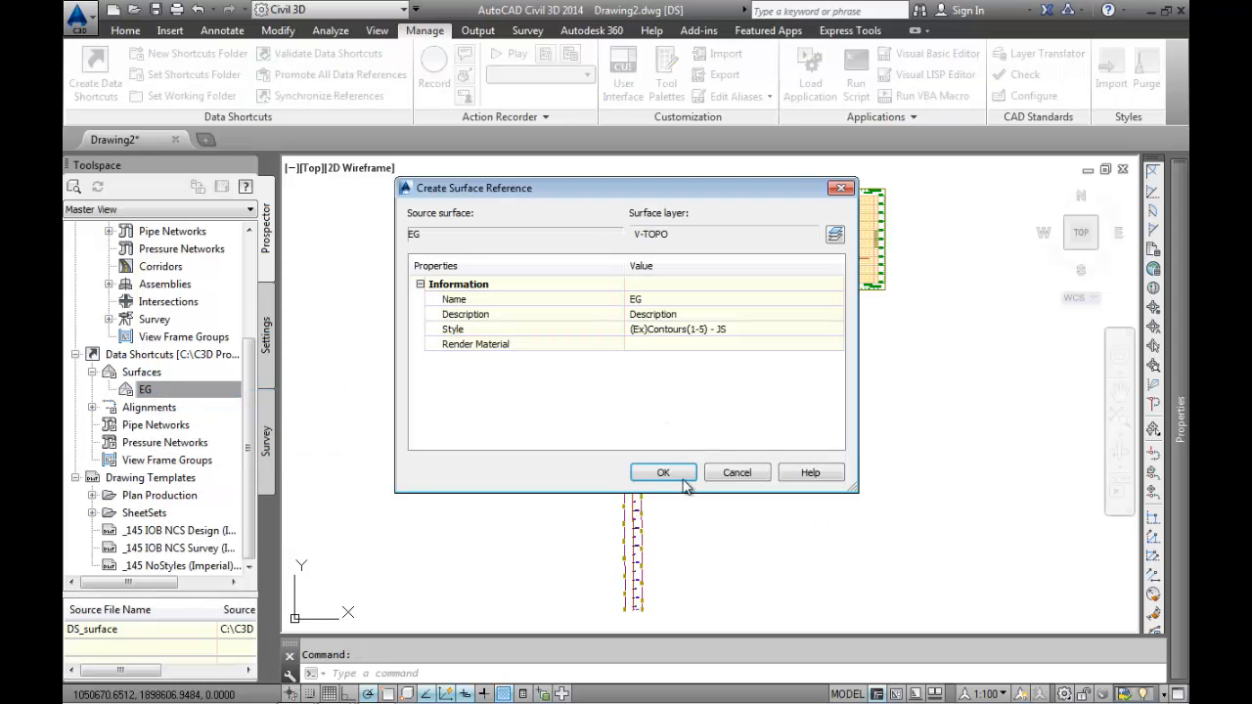
left_click(670, 473)
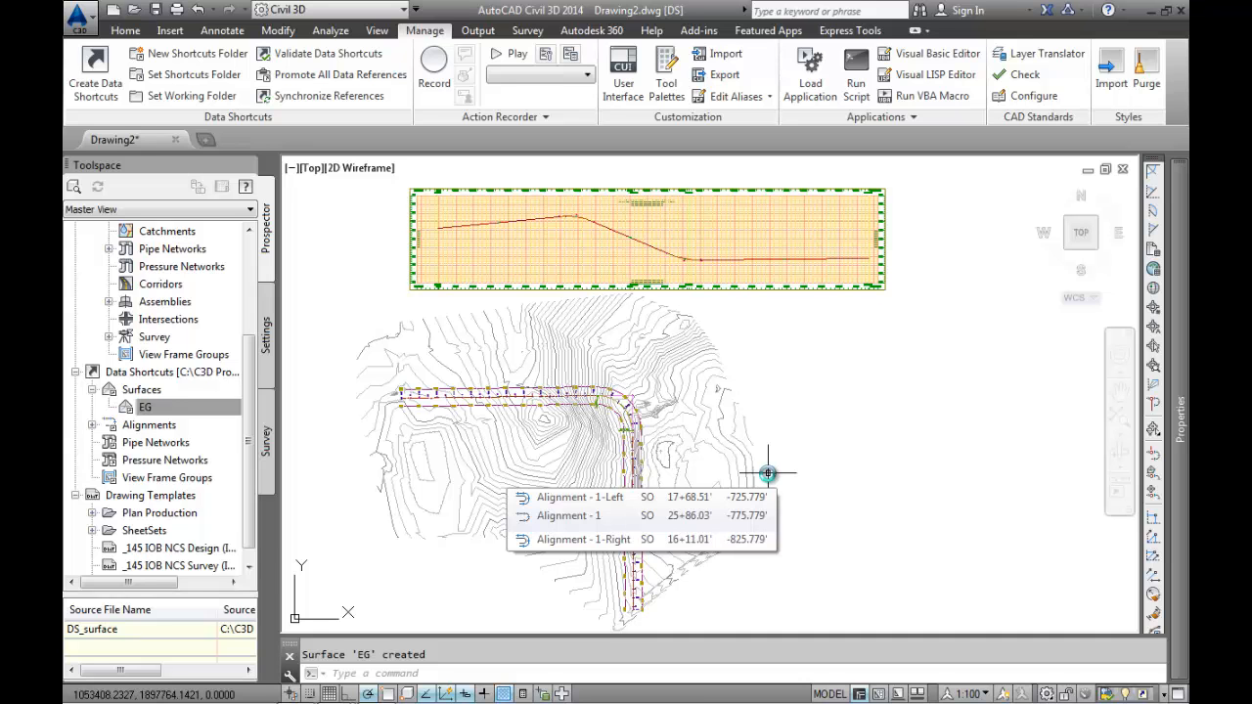
Create a new drawing from the _145 NoStyles (Imperial) template.
mouse_move(692, 444)
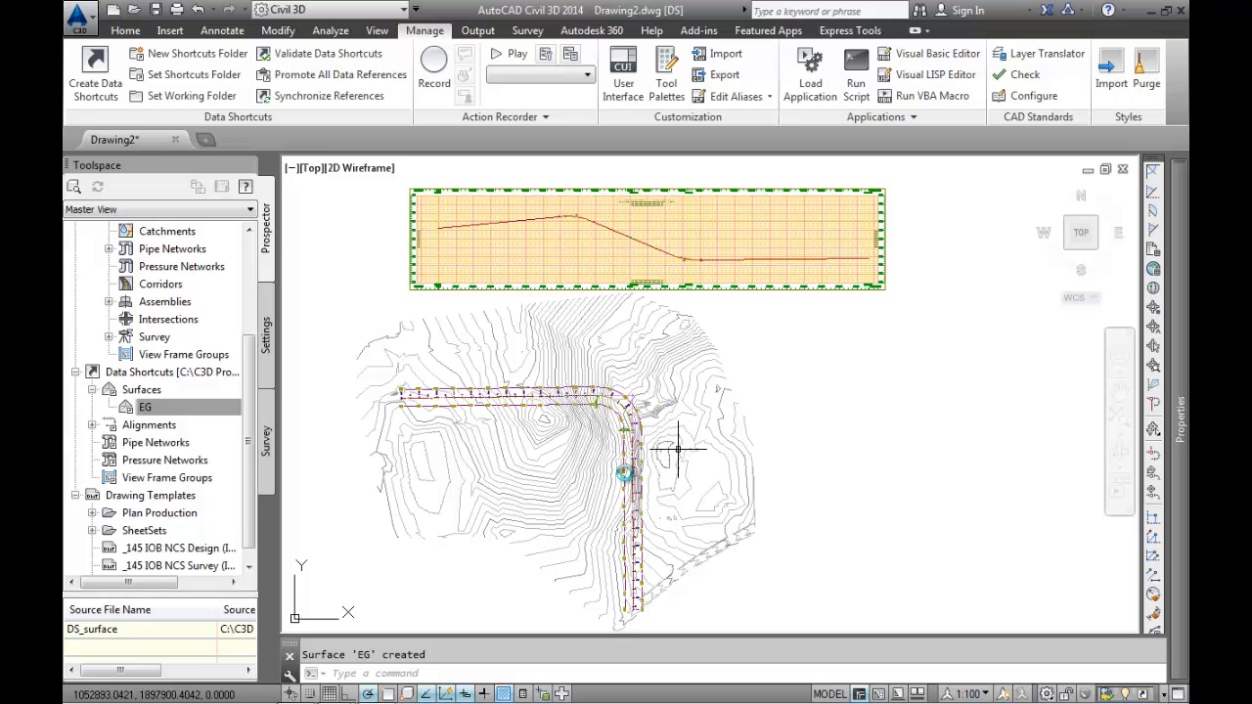
left_click(241, 406)
left_click_drag(248, 422, 251, 446)
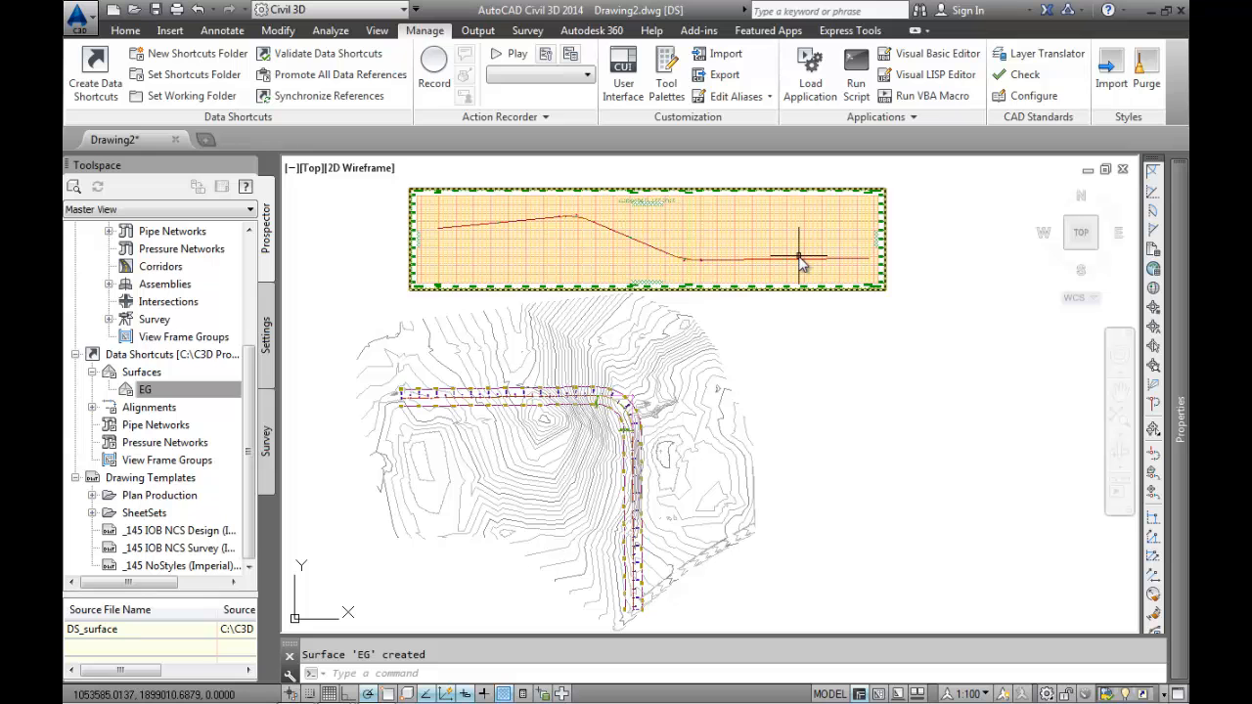
left_click(75, 477)
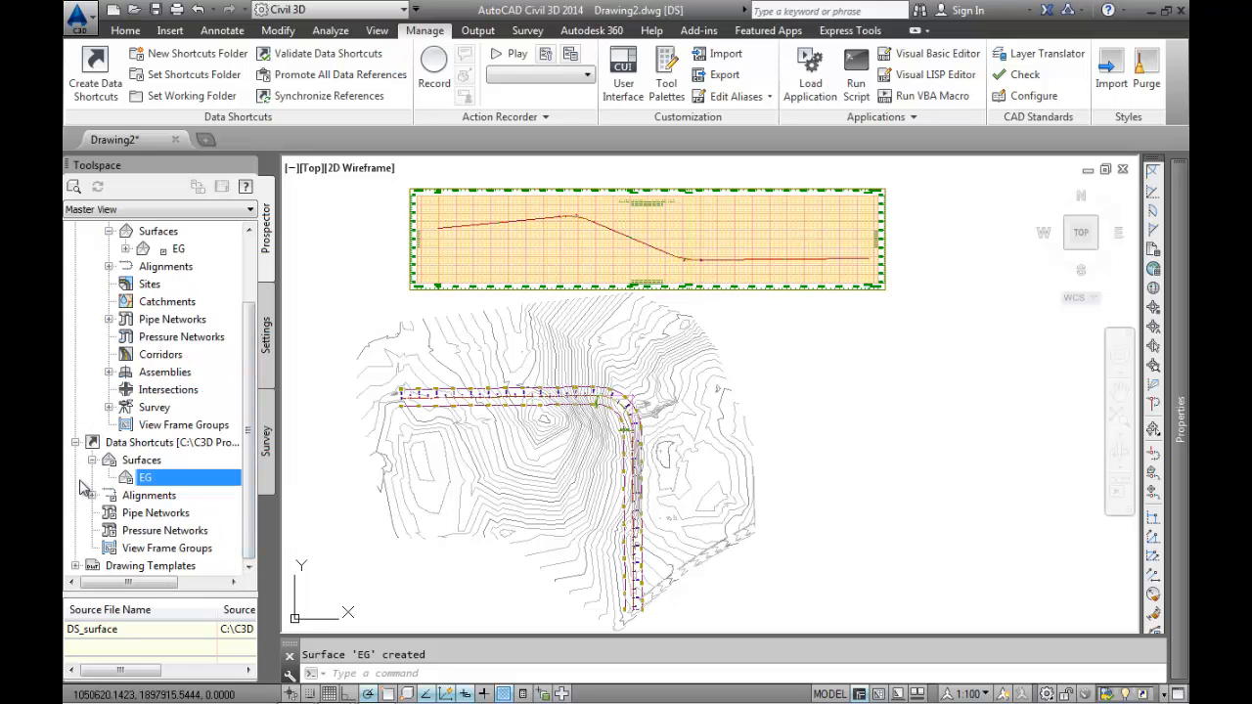
left_click(76, 566)
left_click(181, 569)
right_click(181, 572)
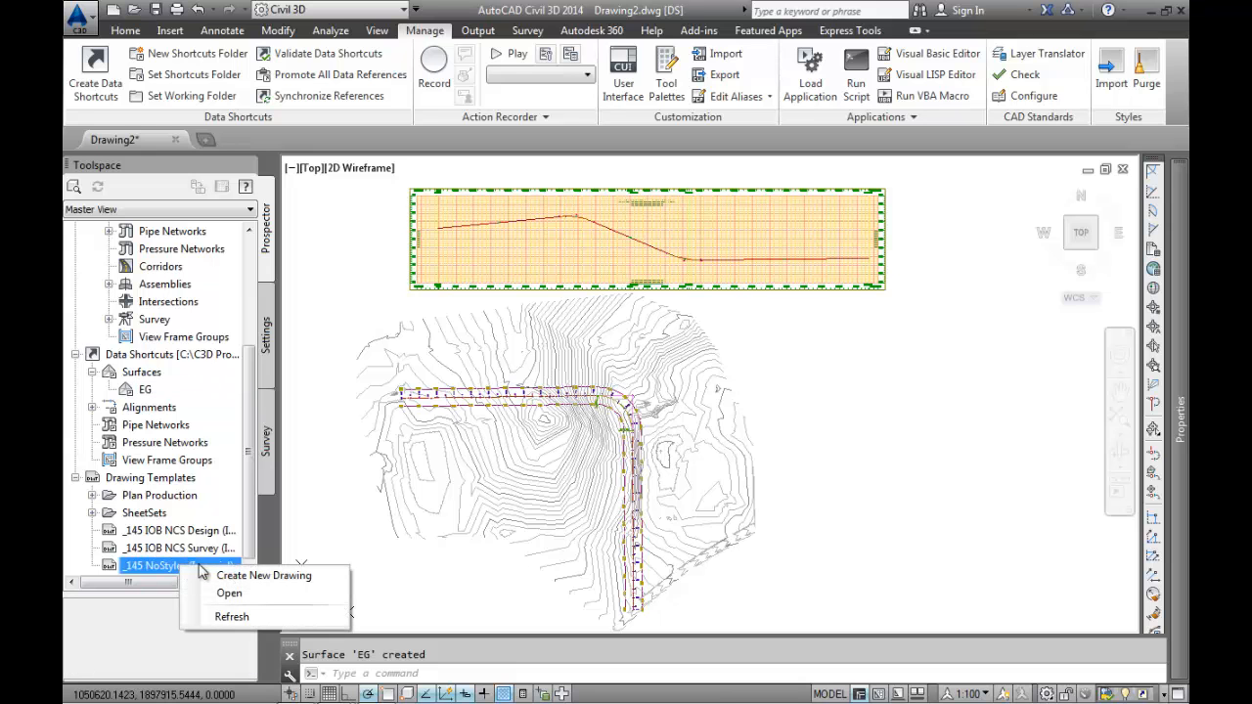
left_click(240, 576)
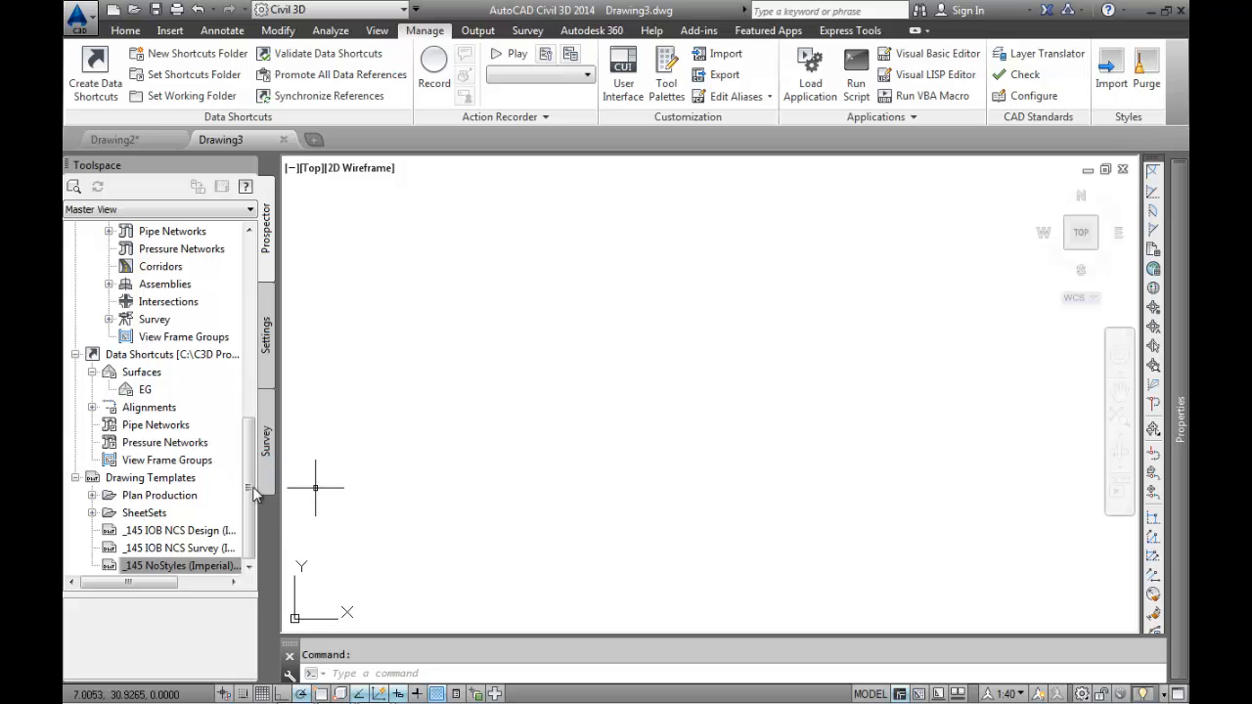
Save the new drawing as Alignments.dwg in the DWGs folder.
left_click_drag(253, 492, 247, 303)
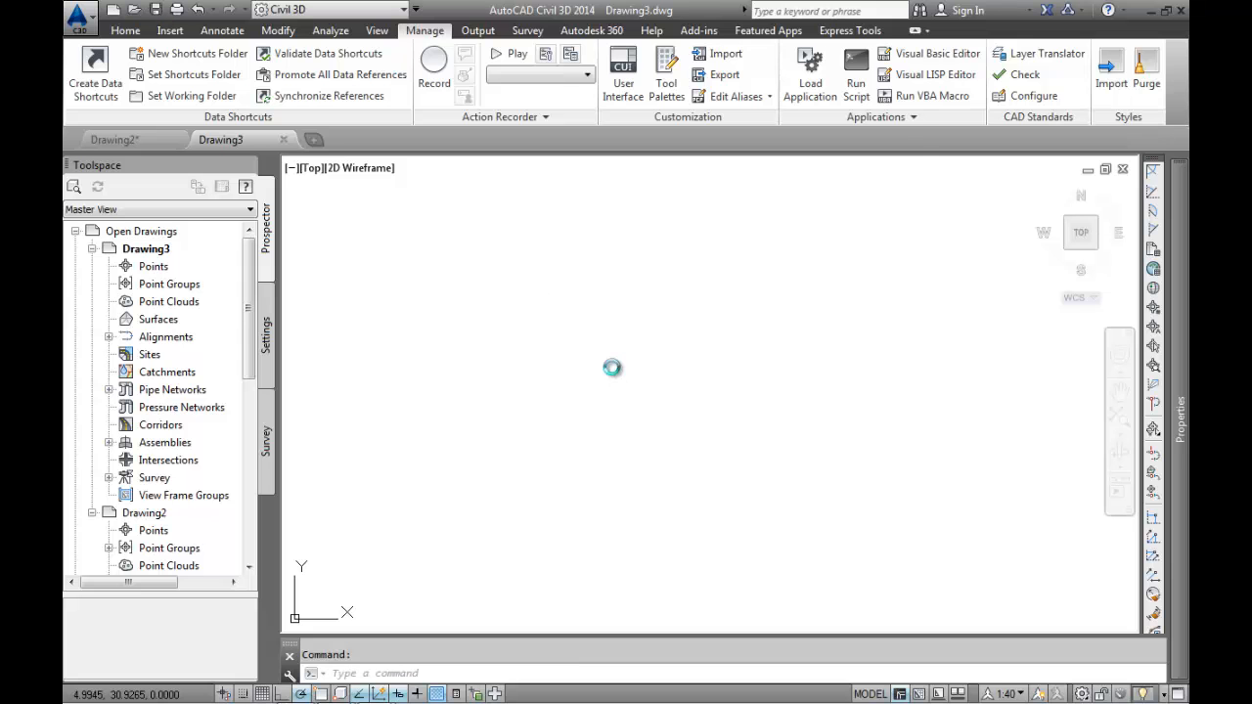
type("Alignment.dwg")
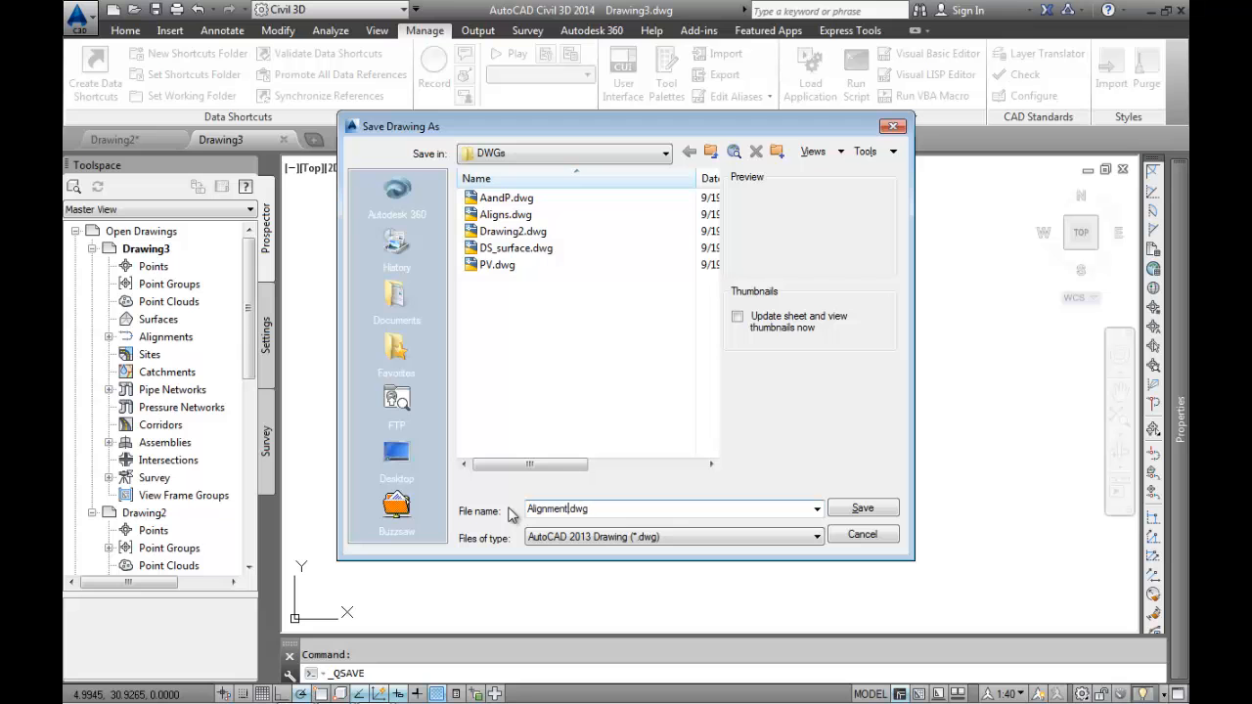
left_click(876, 510)
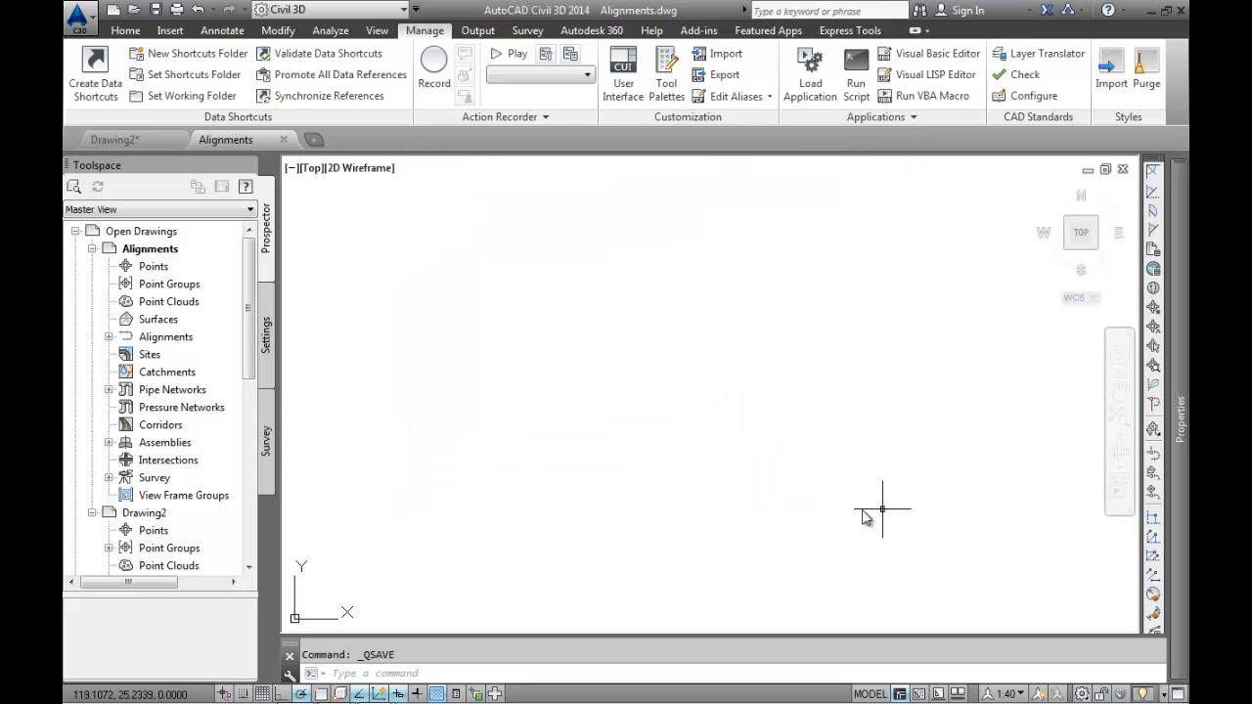
Create a reference to the Alignment - 1-Left offset alignment shortcut with no site and the Standard style and label set.
scroll(246, 519, "down", 8)
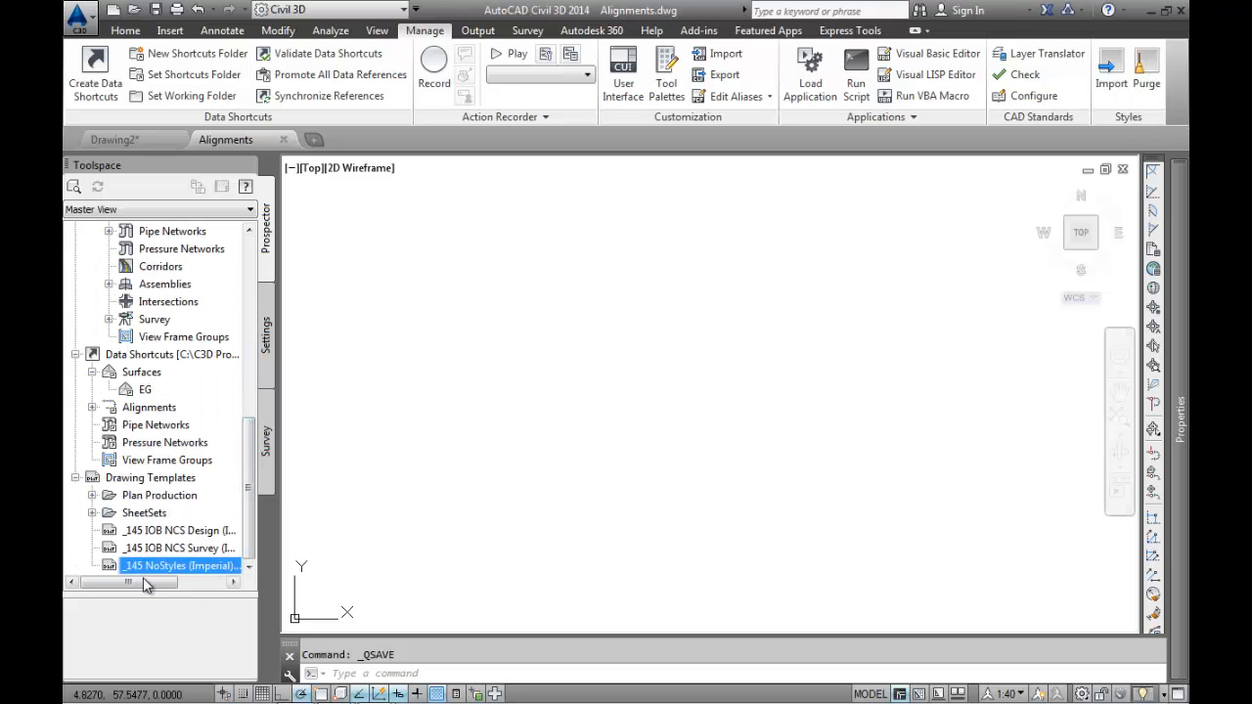
left_click(92, 407)
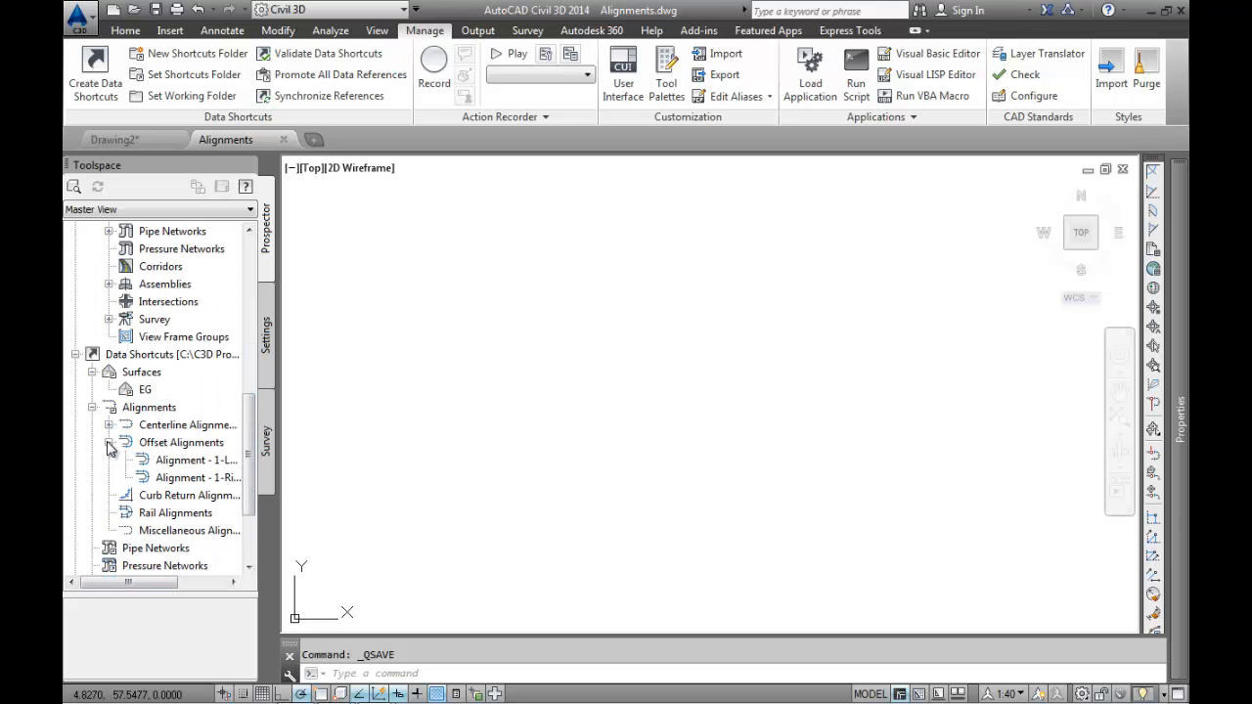
left_click(169, 467)
right_click(169, 467)
left_click(245, 469)
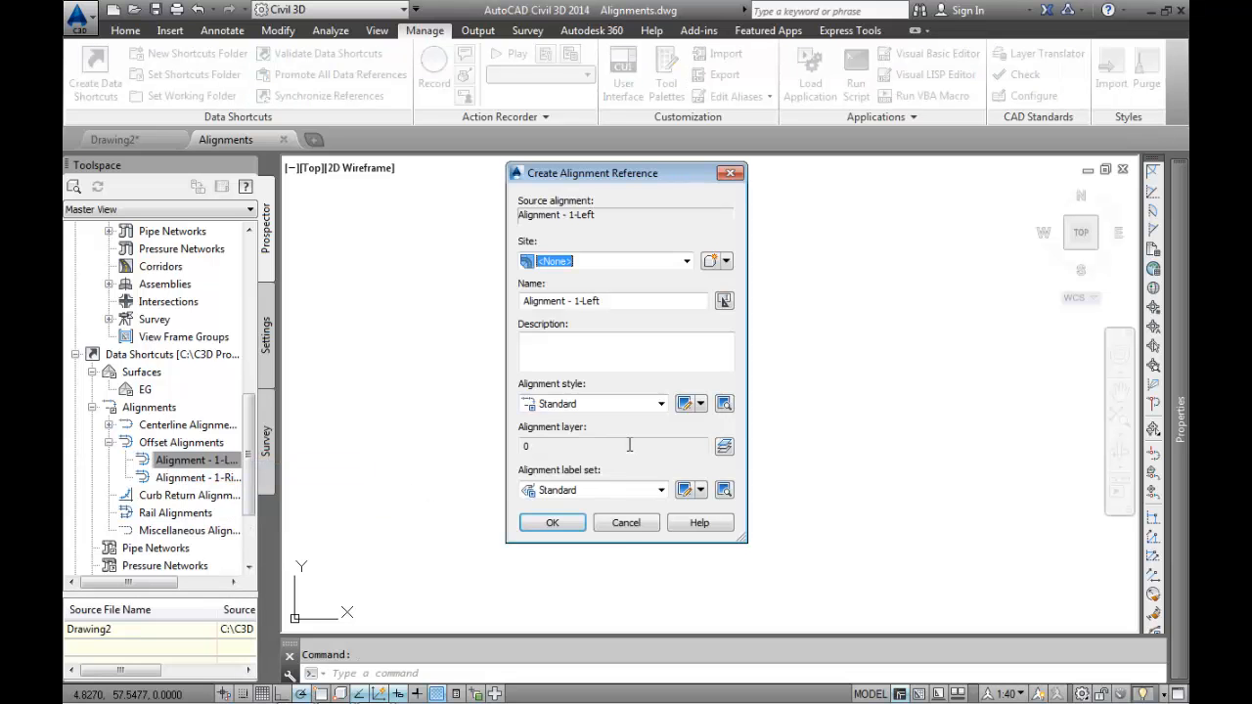
left_click(551, 524)
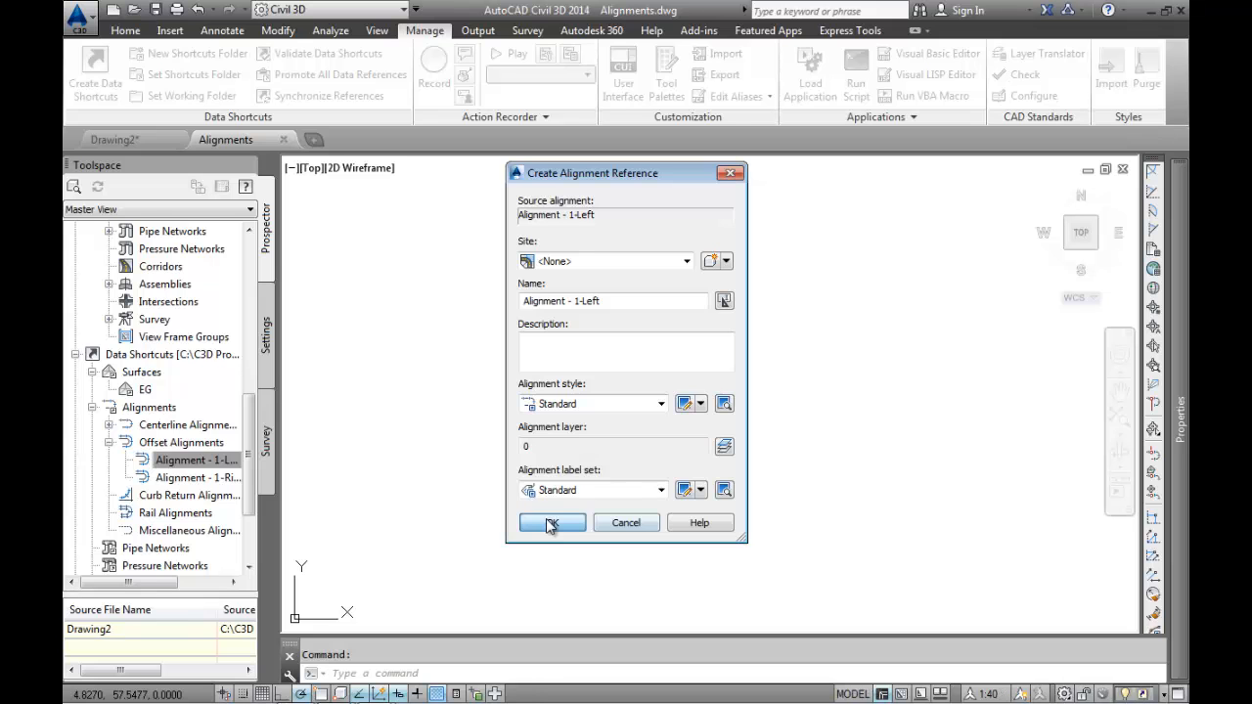
left_click(550, 523)
Zoom the view to the referenced left offset alignment in the Alignments drawing.
left_click(144, 374)
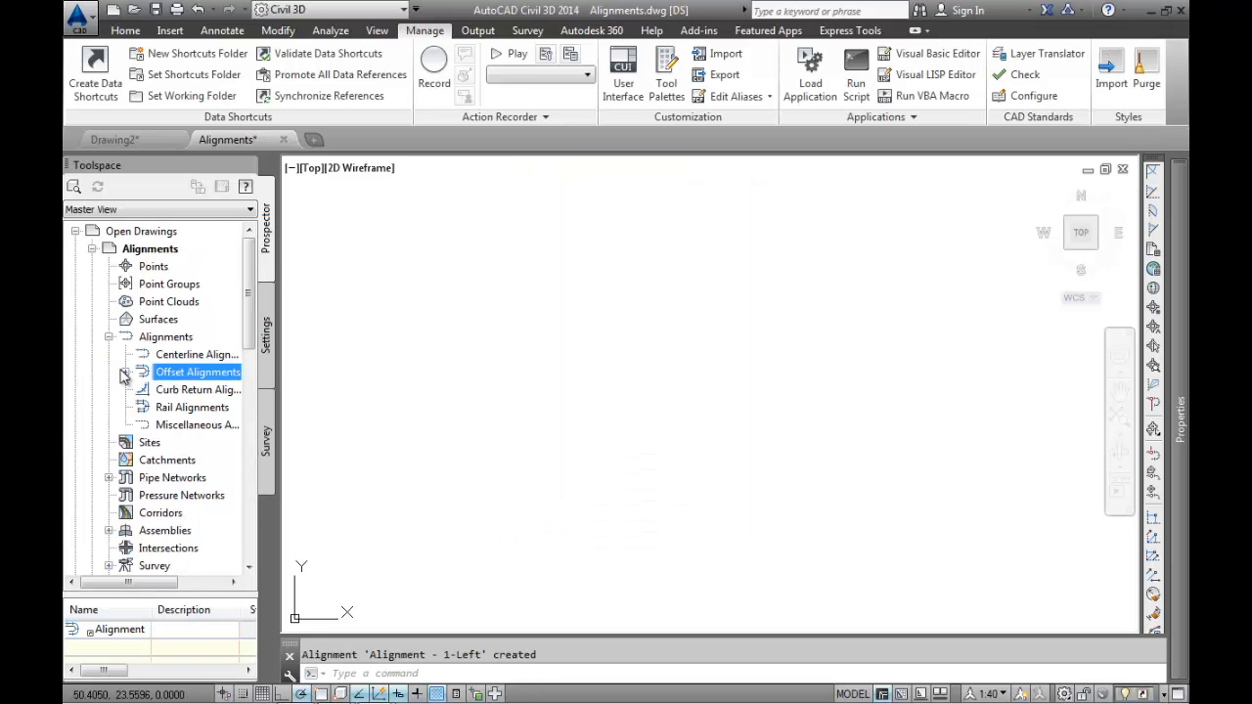
left_click(125, 372)
left_click(213, 392)
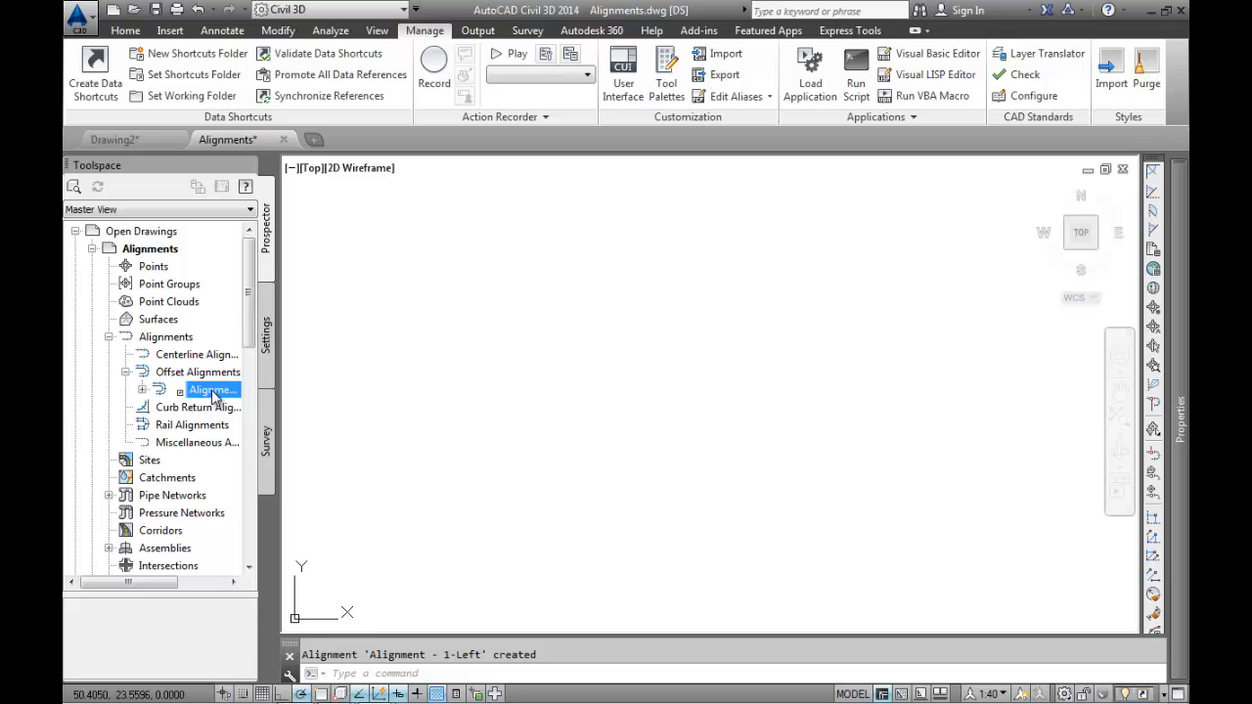
right_click(215, 396)
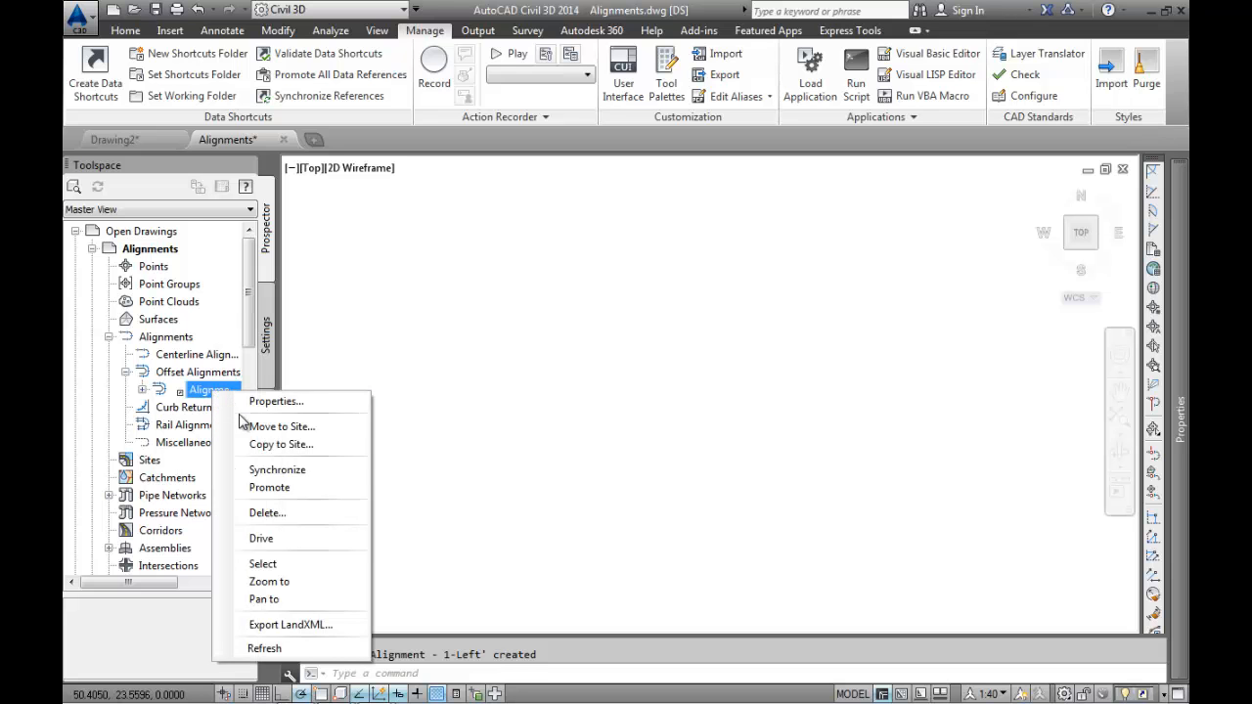
left_click(264, 582)
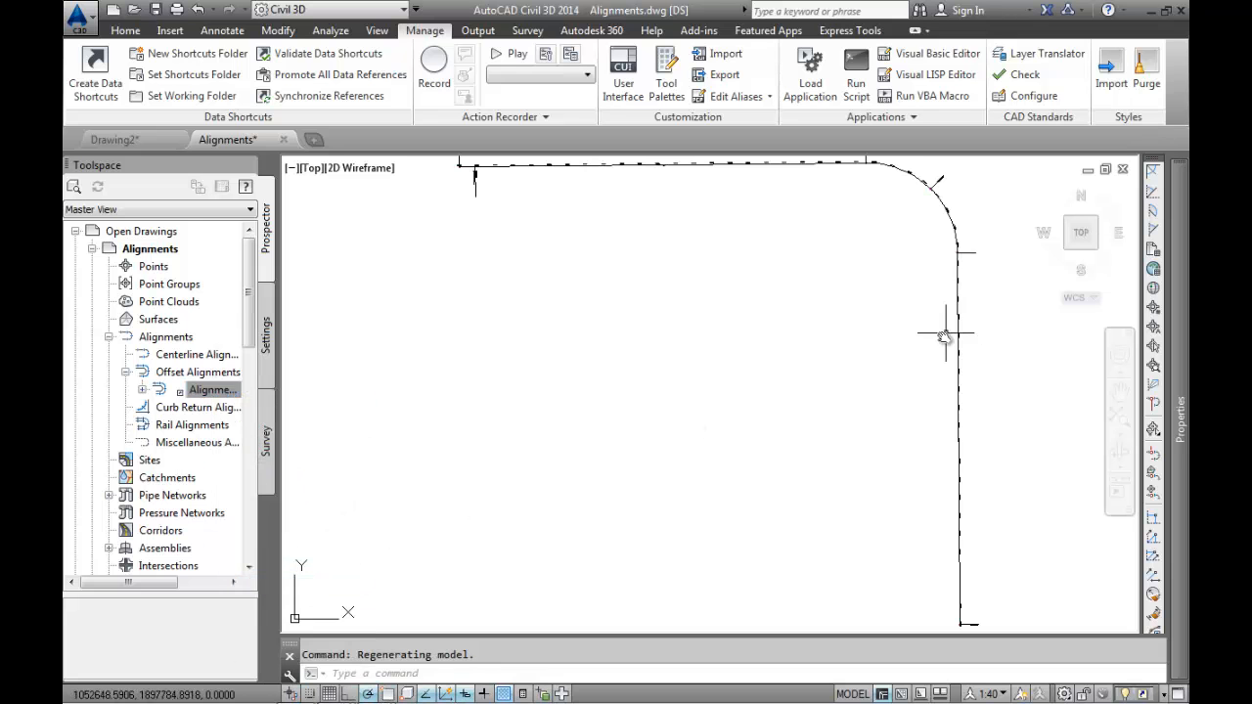
Create a reference to the Alignment - 1-Right offset alignment shortcut, accepting the default settings.
scroll(250, 362, "down", 6)
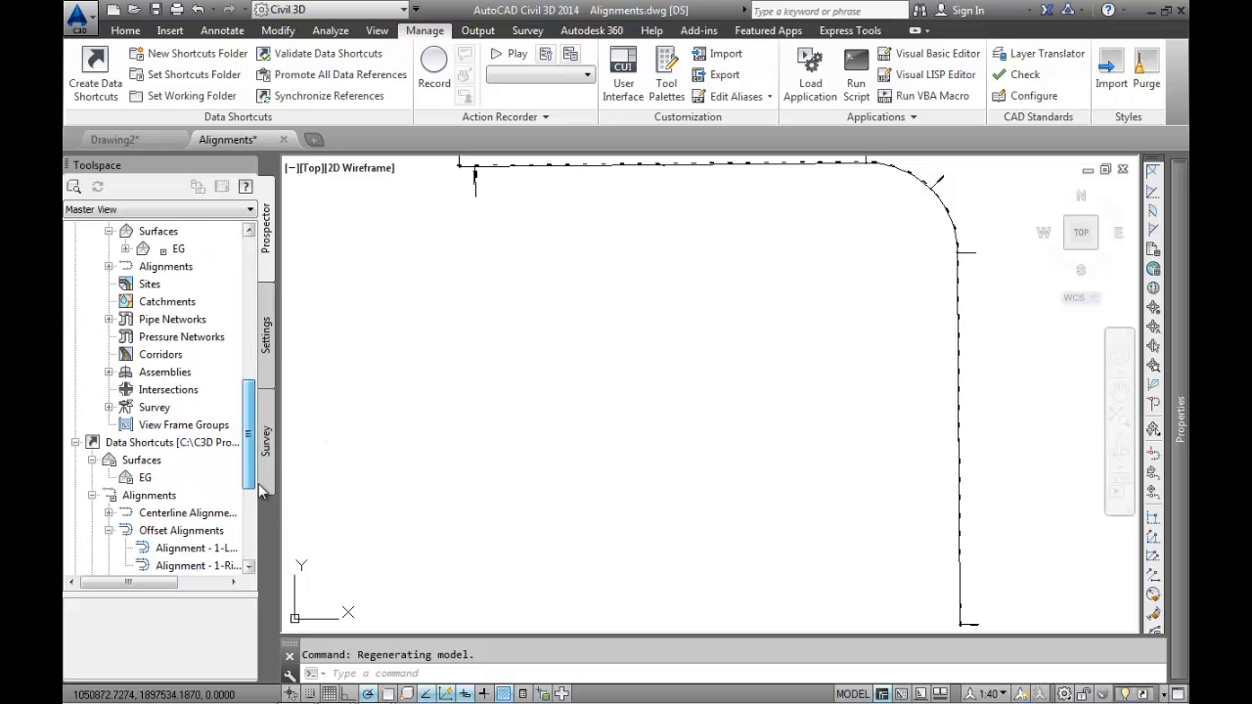
left_click(181, 427)
right_click(182, 429)
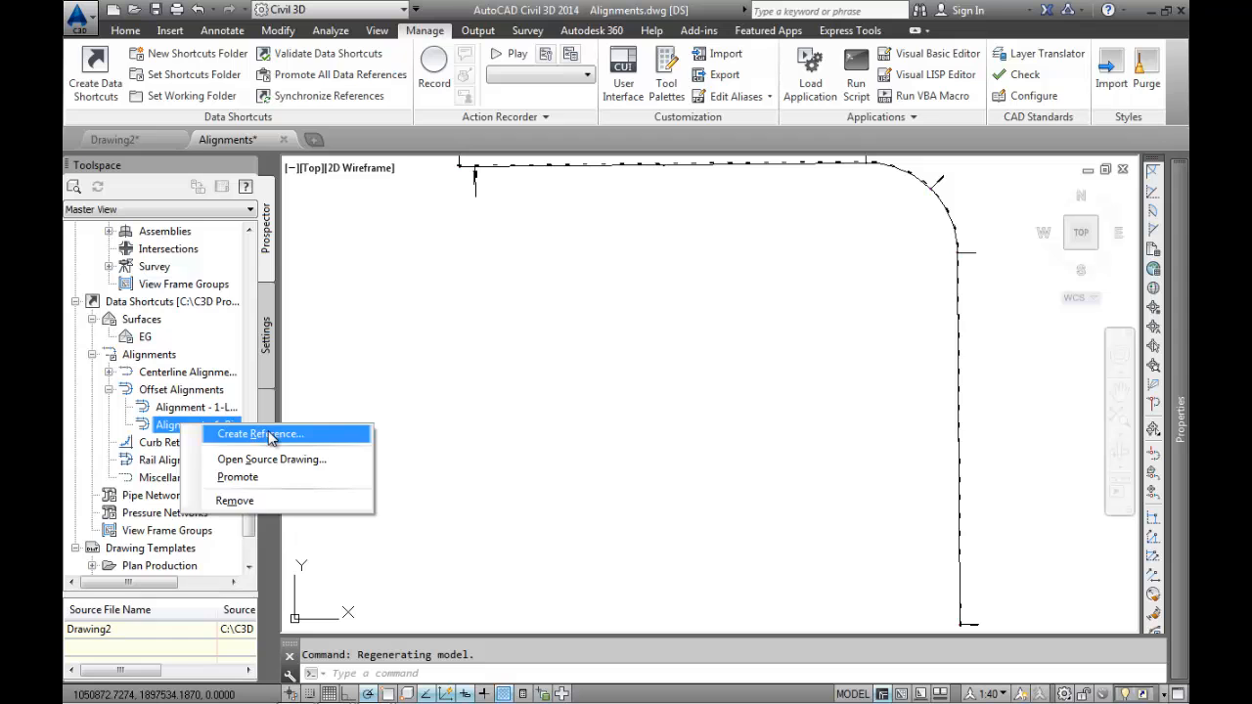
left_click(256, 433)
left_click(570, 526)
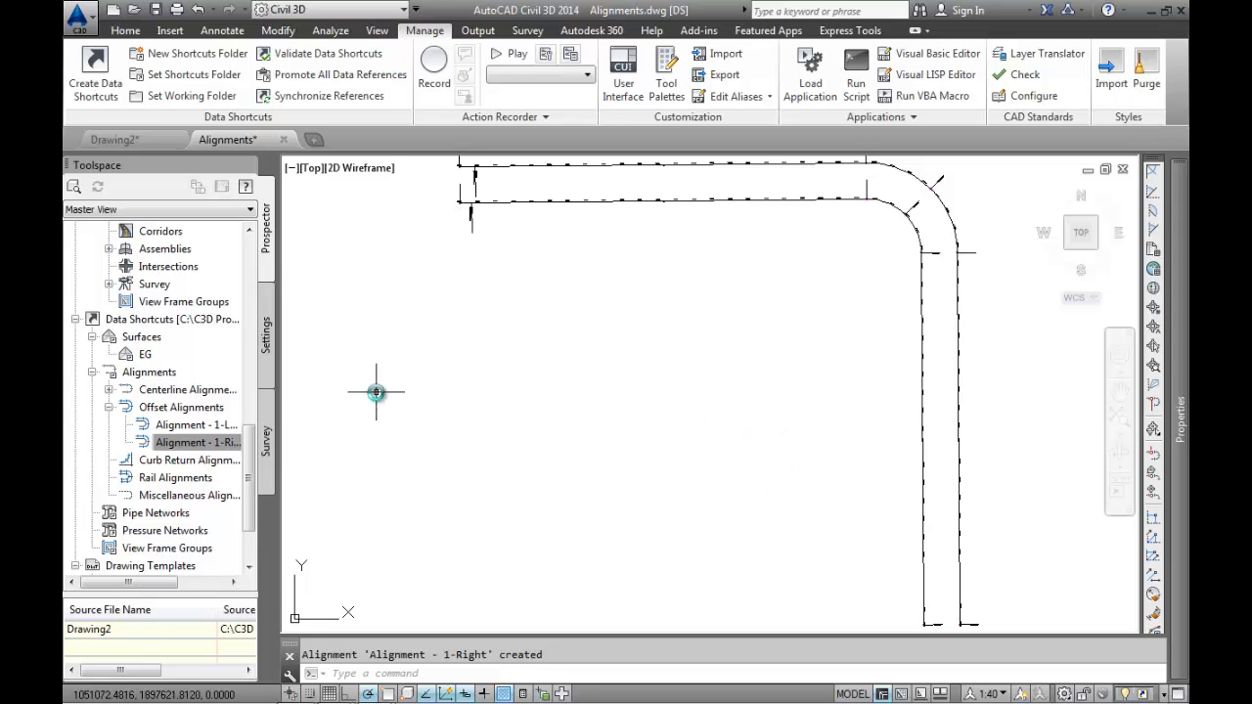
Create a reference to the Alignment - 1 centerline alignment shortcut, accepting the default settings.
left_click(110, 389)
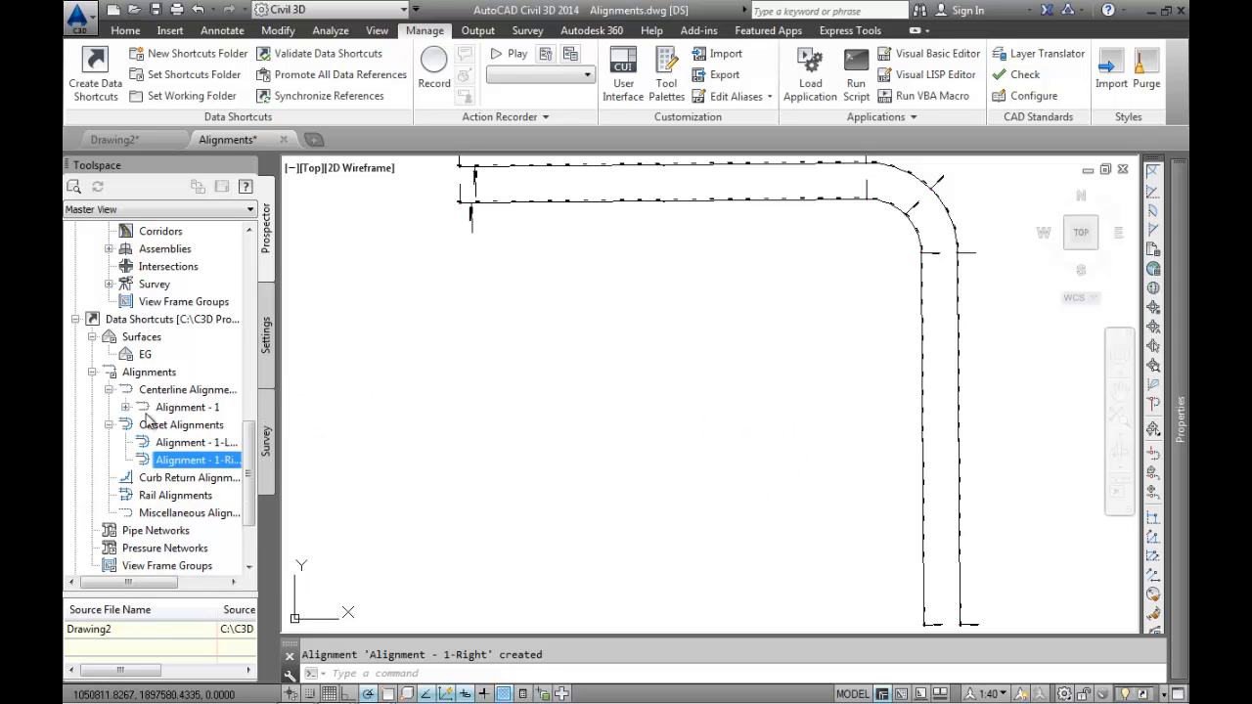
left_click(174, 411)
right_click(181, 416)
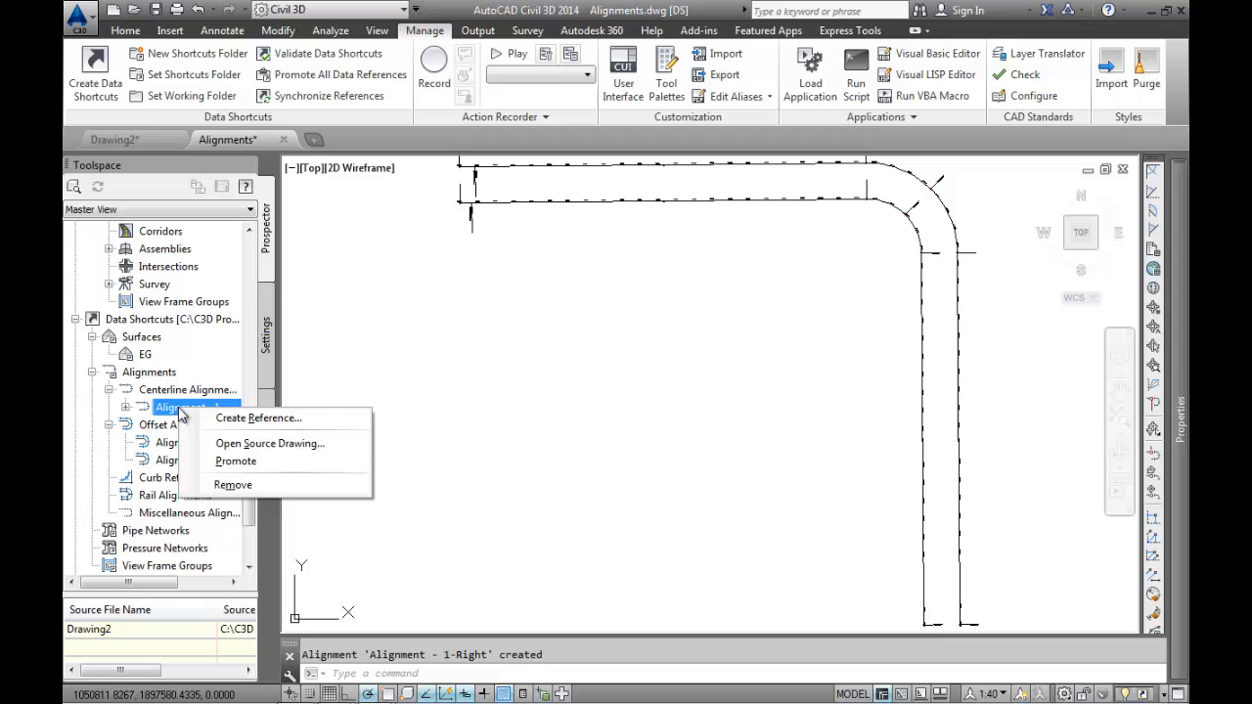
left_click(256, 418)
left_click(563, 526)
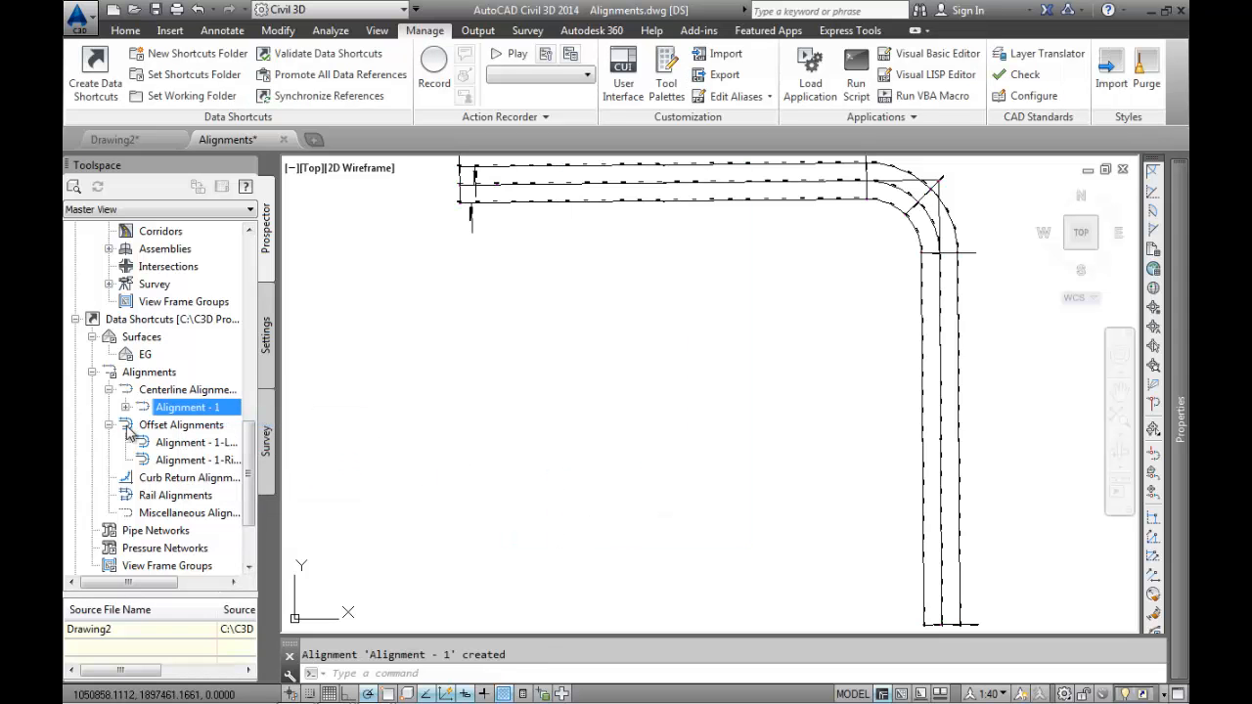
Create a reference to the Design profile shortcut of Alignment - 1 with the Standard profile style and Standard label set.
left_click(125, 407)
left_click(142, 425)
left_click(205, 444)
right_click(206, 446)
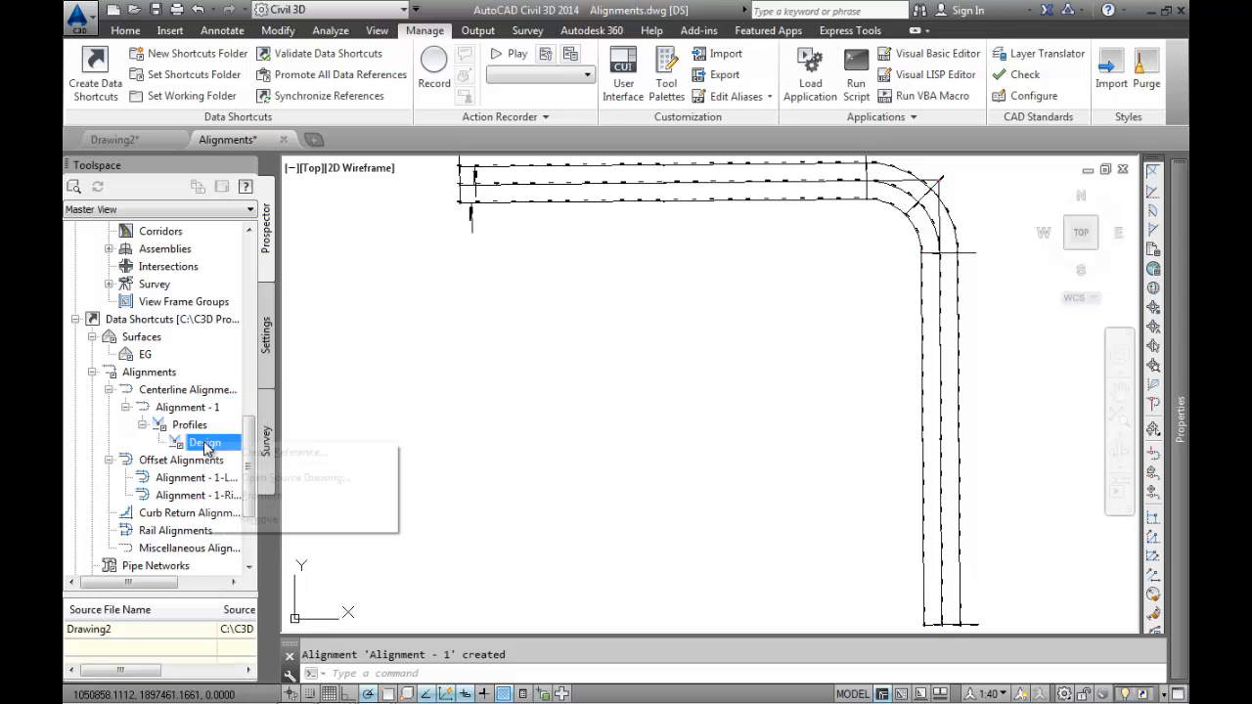
left_click(253, 427)
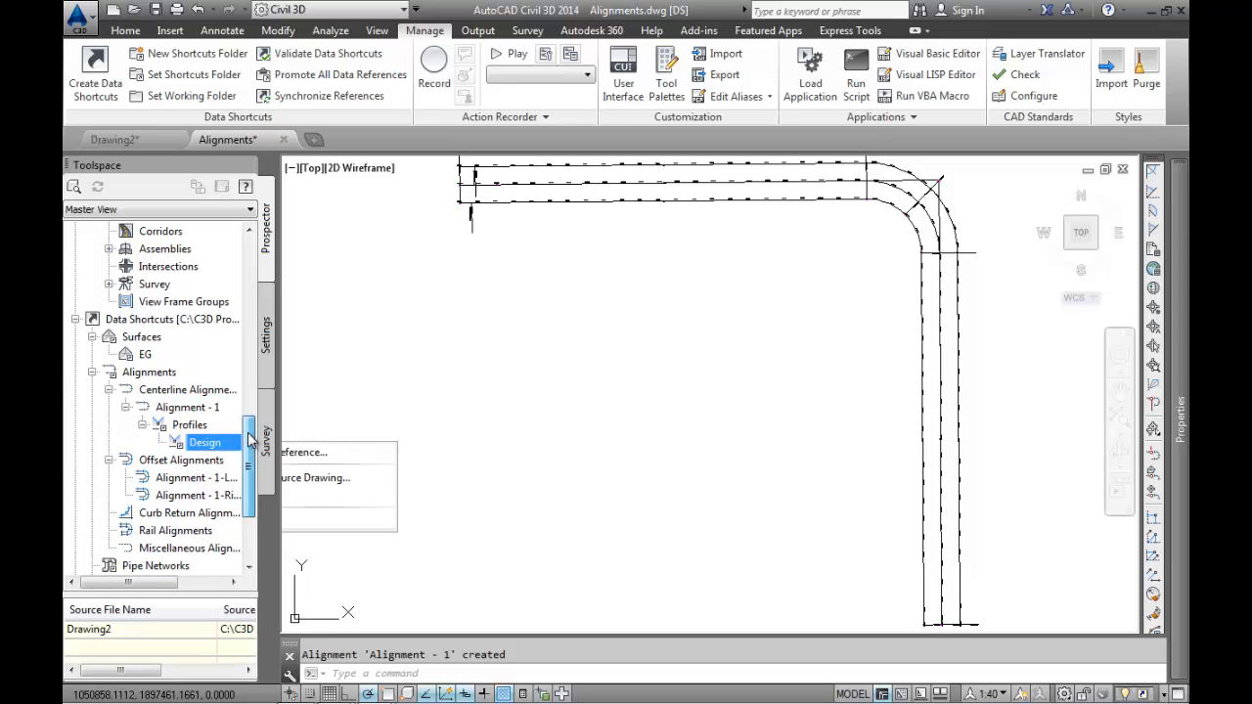
left_click_drag(252, 423, 256, 266)
left_click(125, 354)
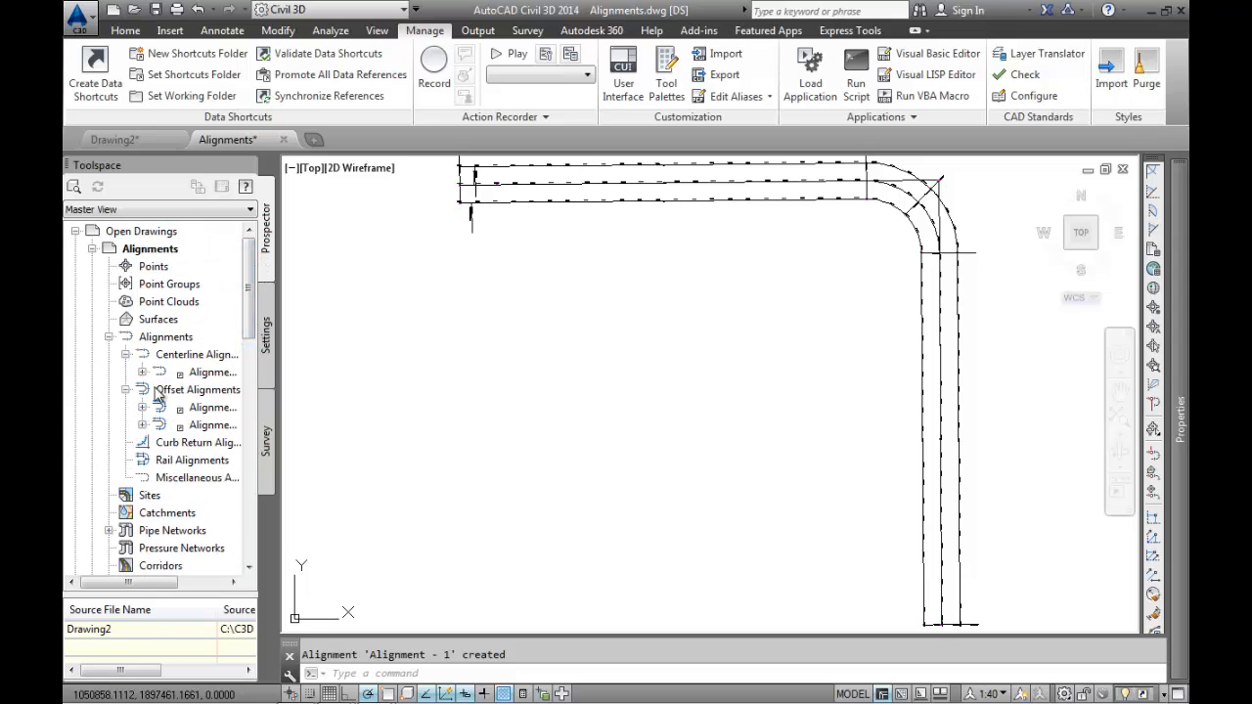
left_click(141, 372)
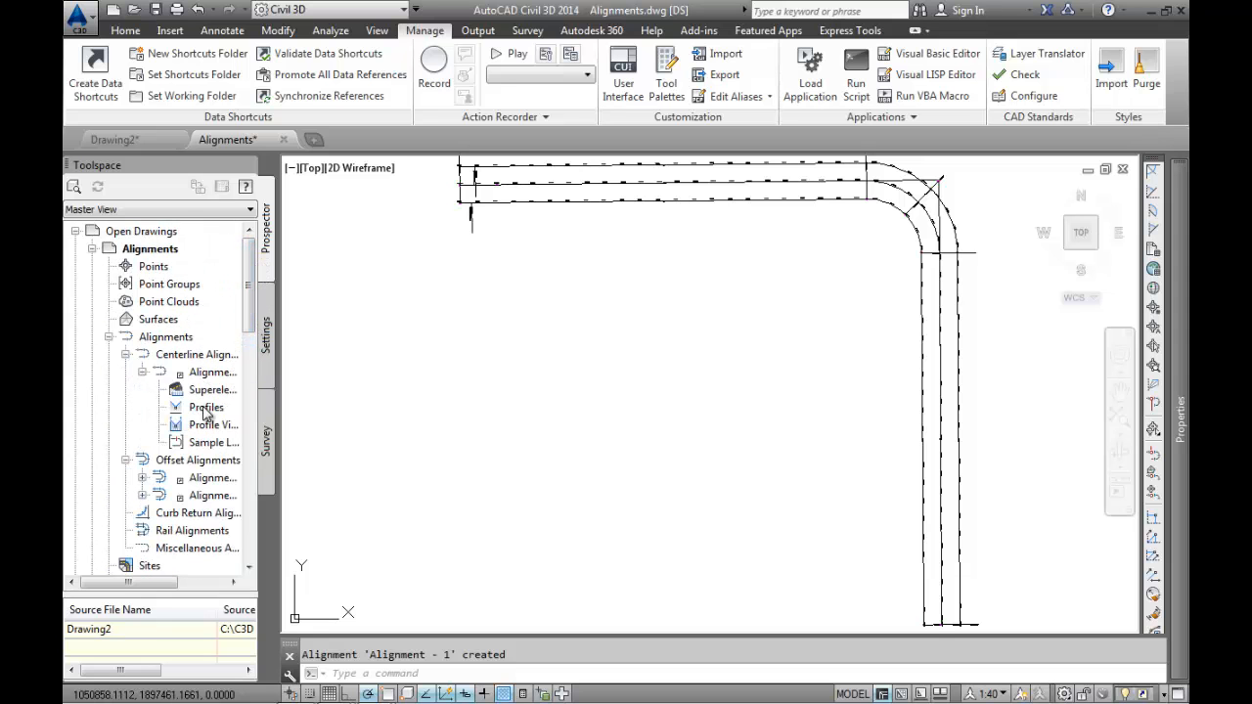
left_click_drag(253, 322, 251, 528)
right_click(217, 360)
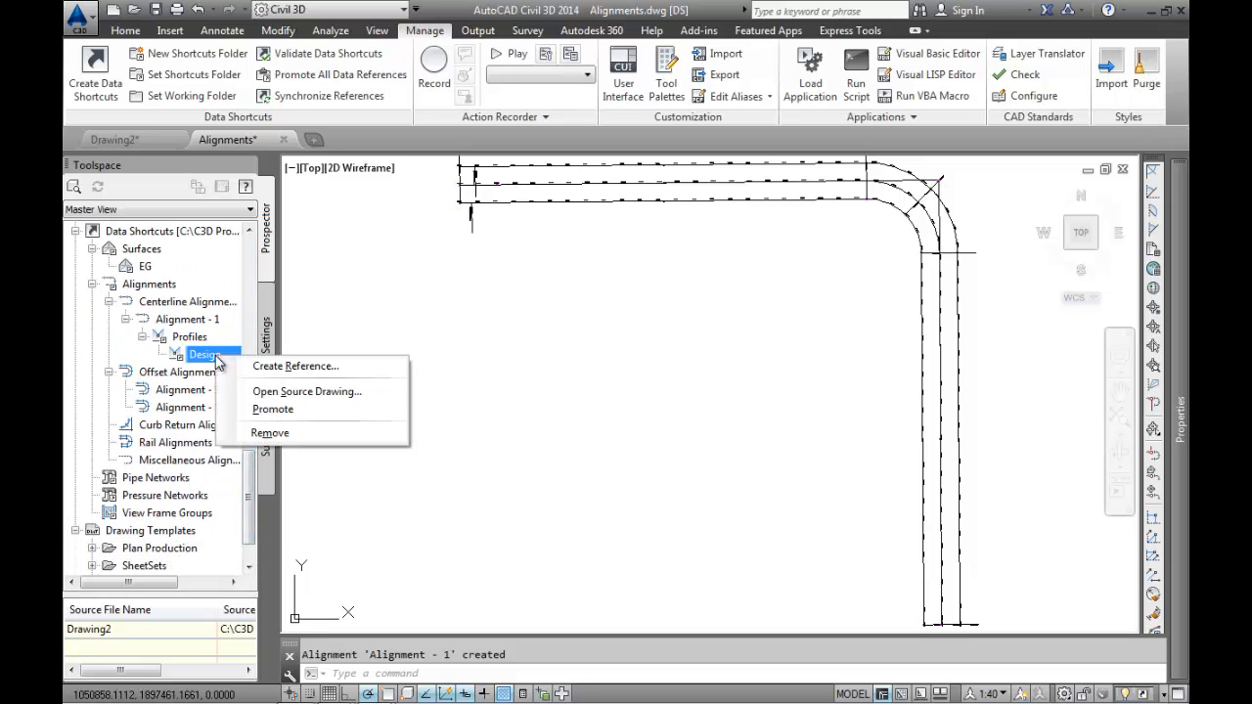
left_click(296, 366)
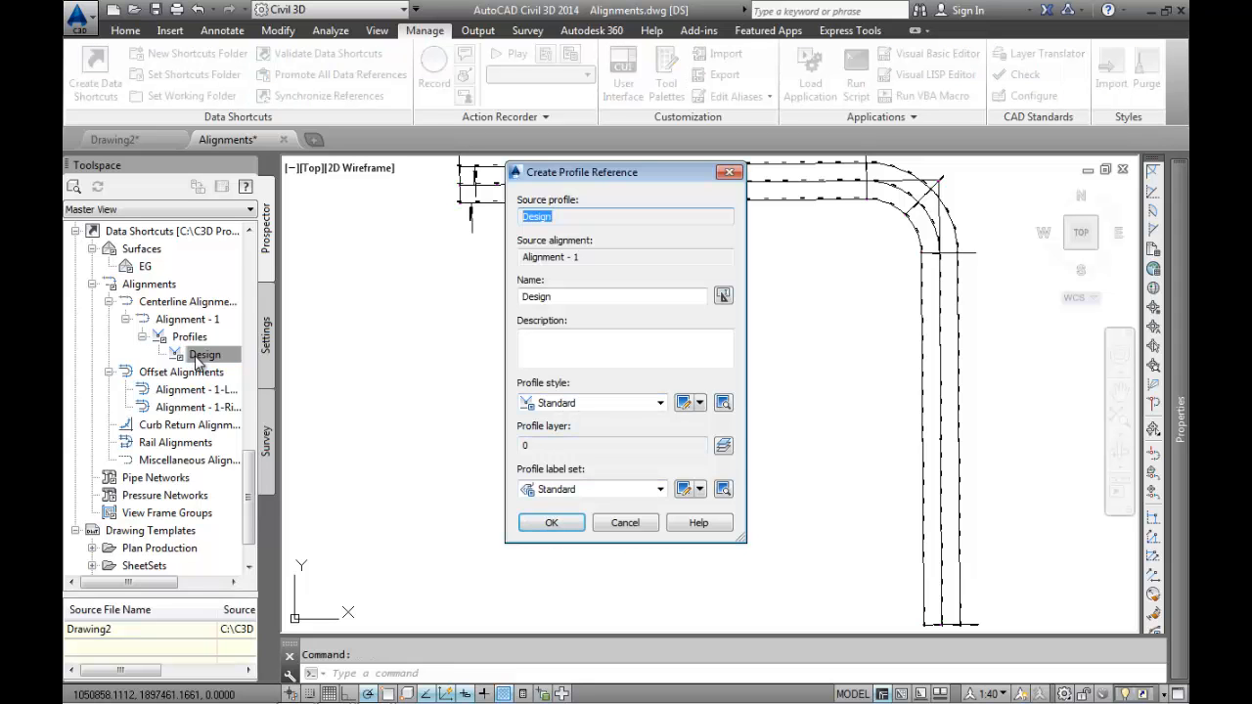
left_click(556, 525)
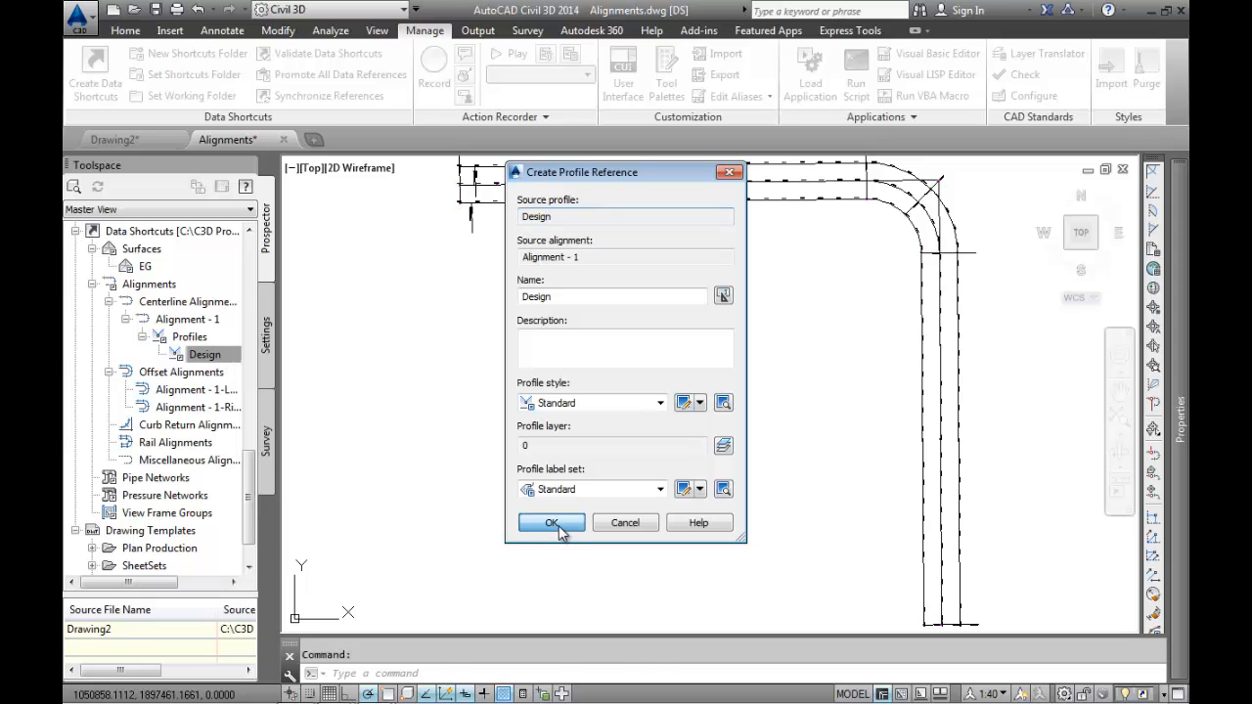
Examine the referenced alignments in the drawing and the profiles listed under the centerline alignment.
scroll(631, 456, "down", 4)
mouse_move(662, 460)
middle_mouse_down()
mouse_move(556, 476)
mouse_move(579, 497)
mouse_move(565, 468)
middle_mouse_up()
scroll(579, 421, "up", 3)
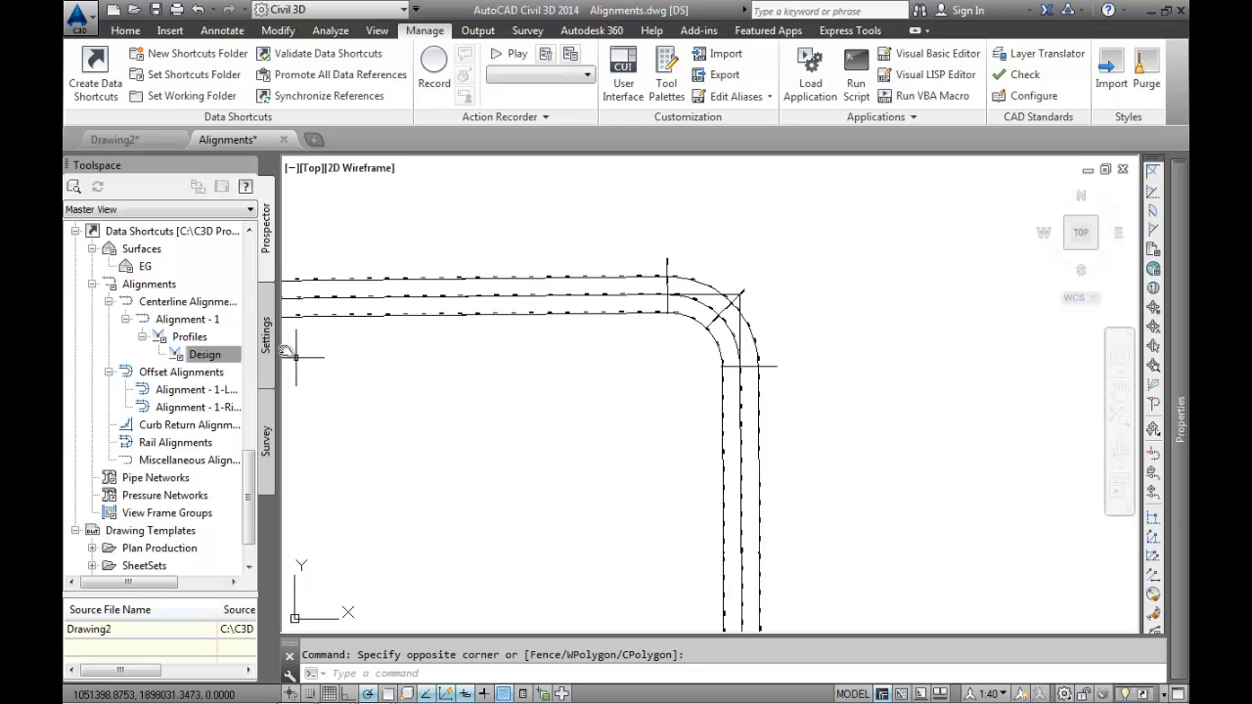
left_click_drag(253, 467, 246, 241)
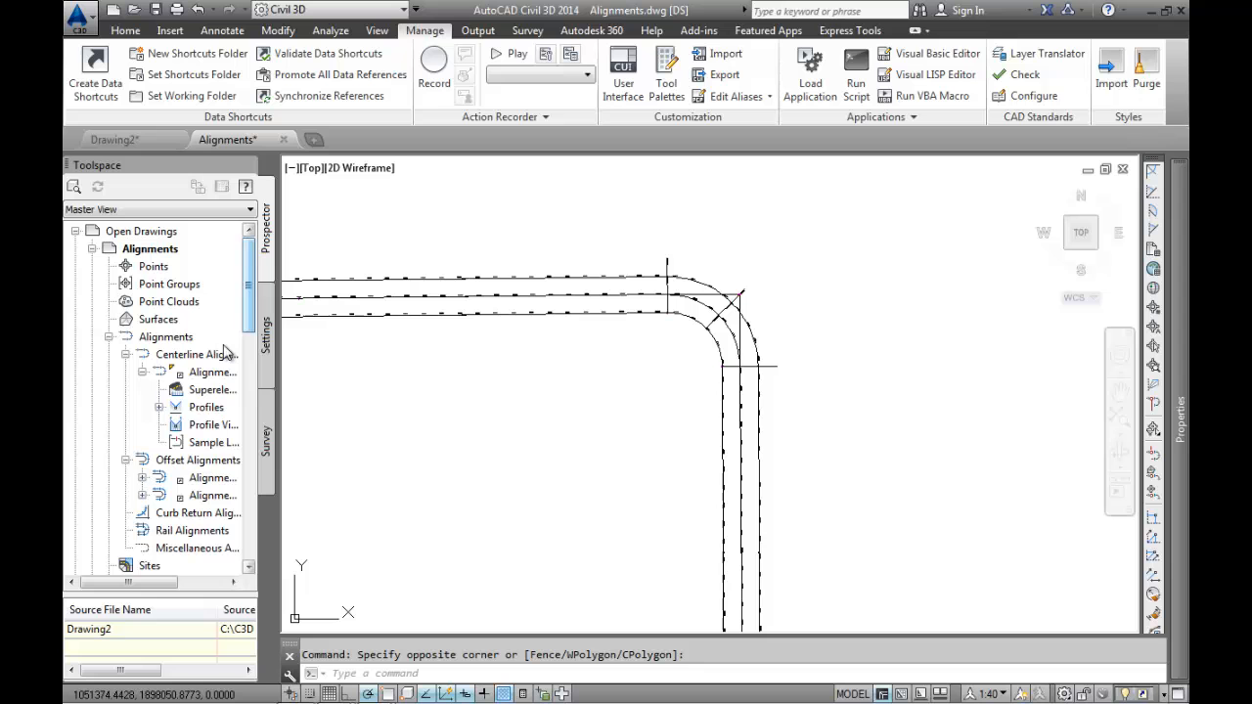
left_click(160, 408)
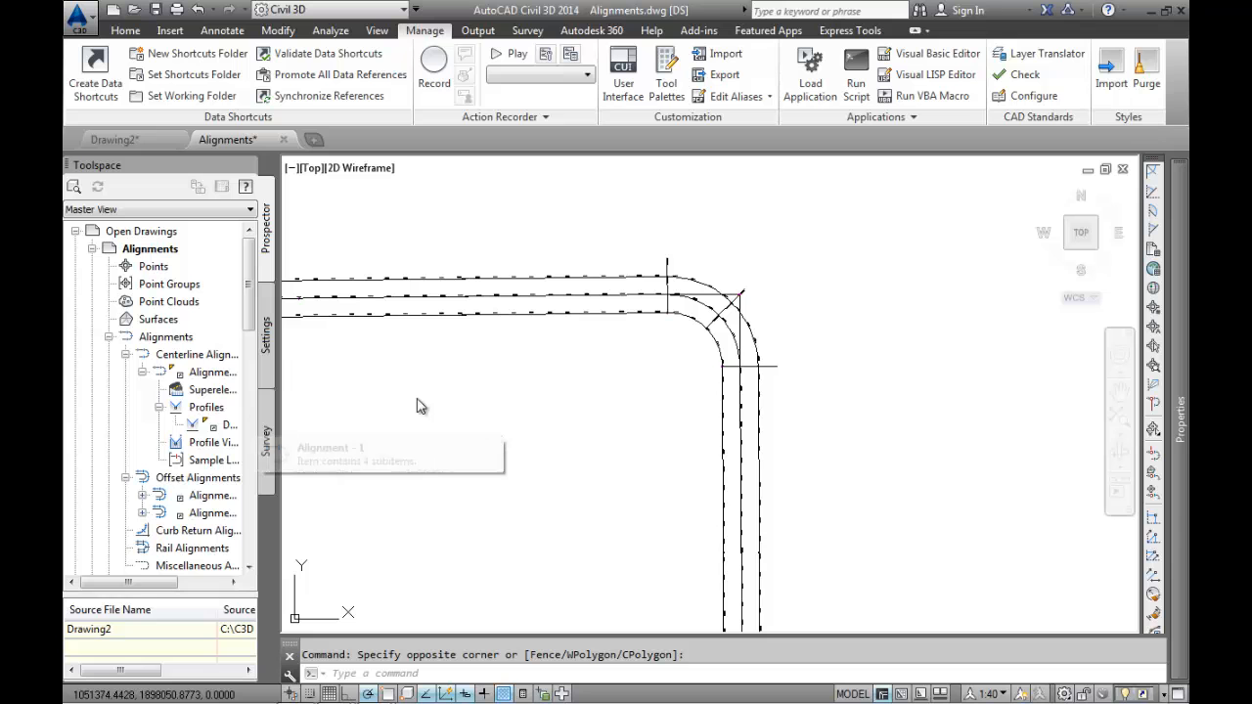
middle_click_drag(621, 423, 705, 439)
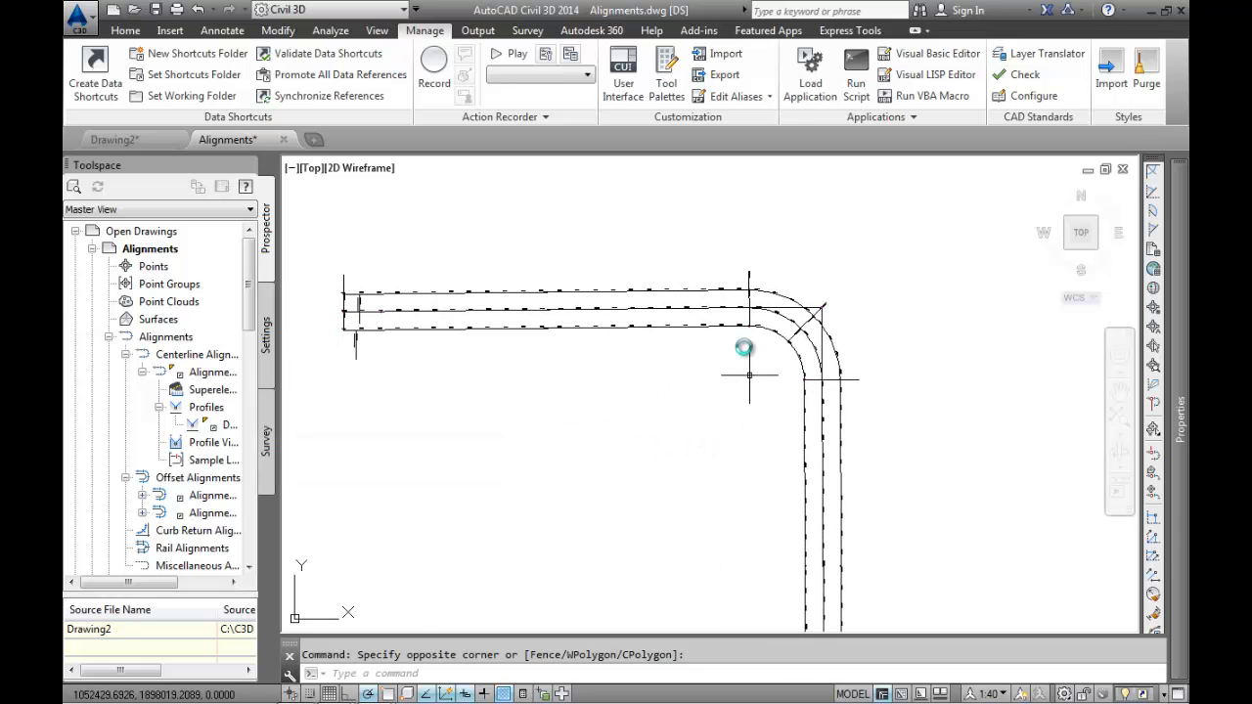
Promote the left and right offset alignment references in the Alignments drawing.
left_click(783, 298)
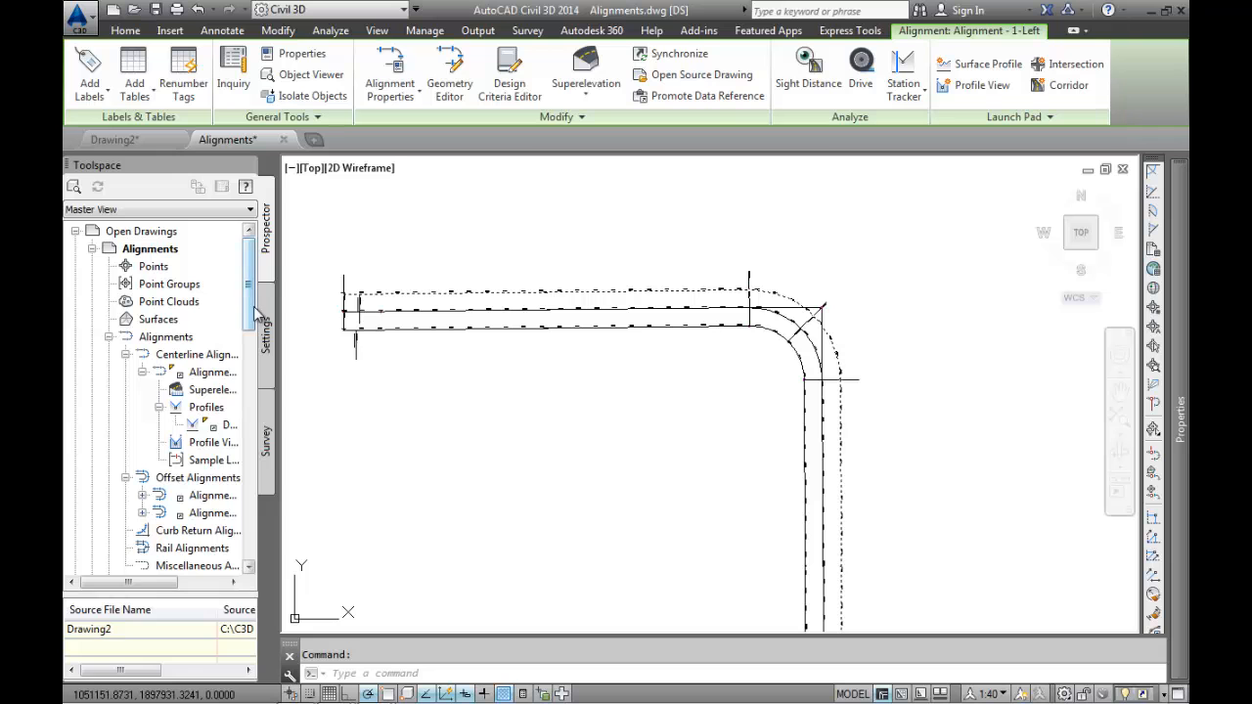
right_click(214, 496)
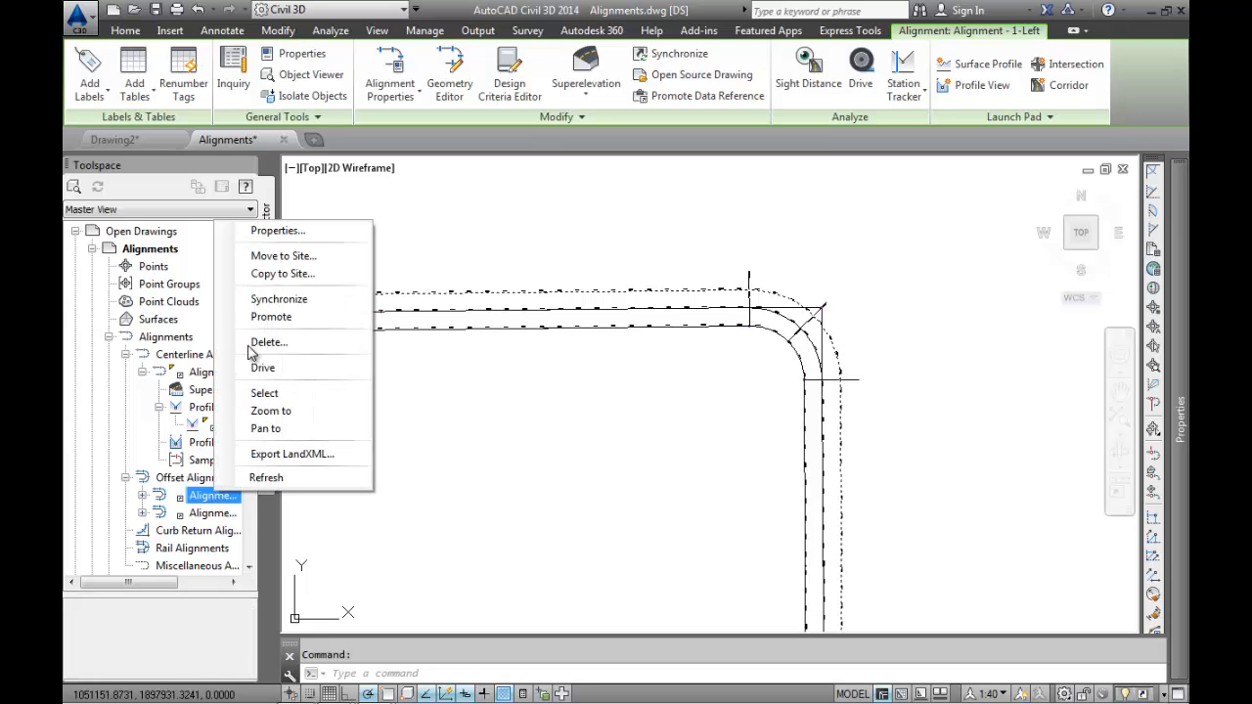
left_click(270, 317)
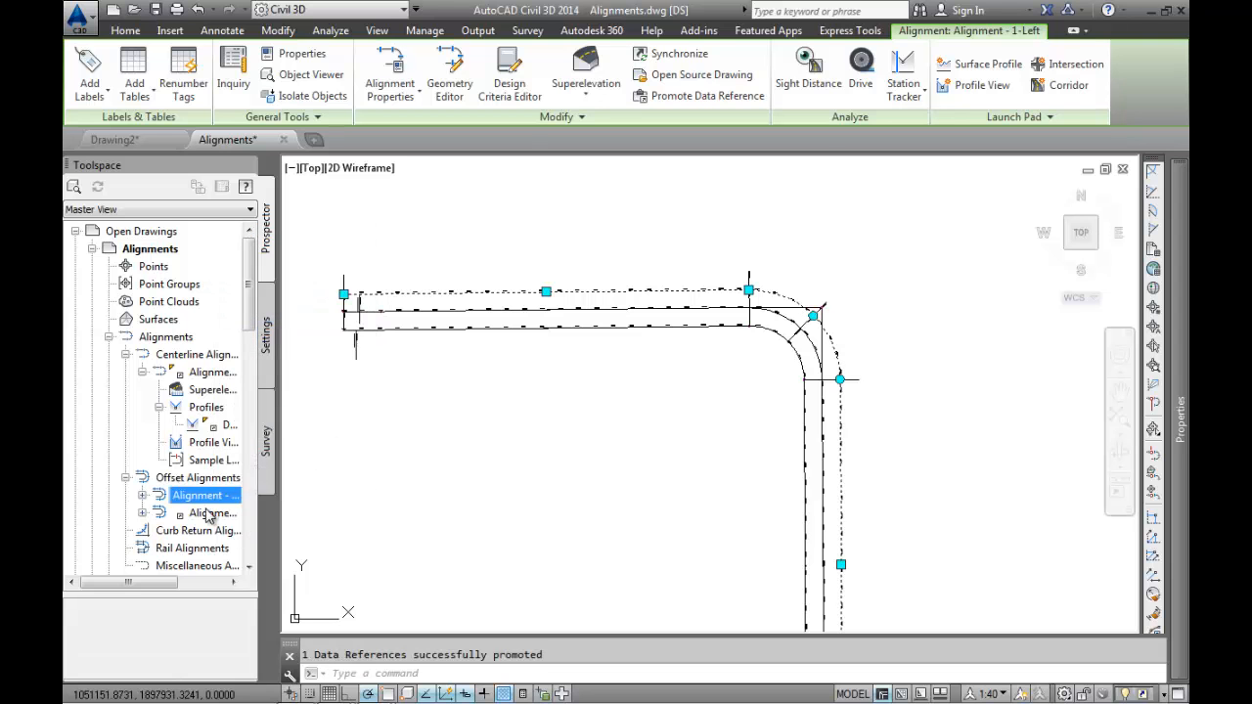
right_click(208, 516)
left_click(262, 332)
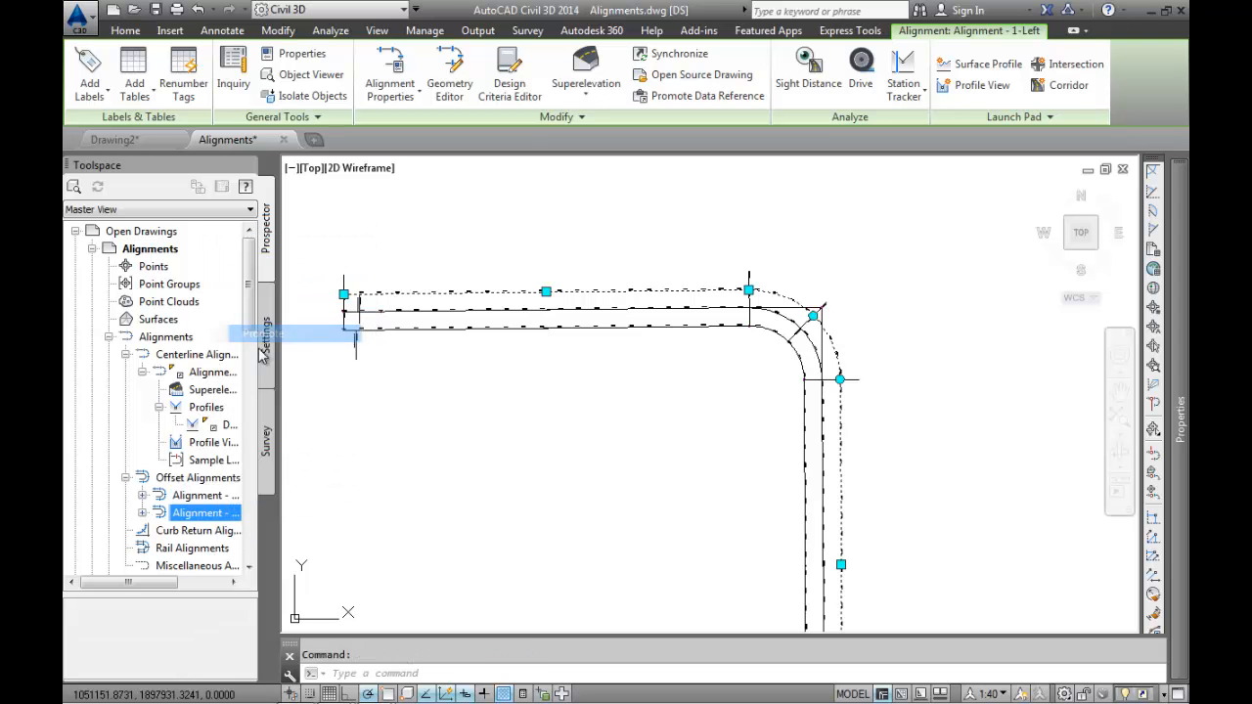
Promote the Design profile reference and the Alignment - 1 centerline reference, and clear the selection.
left_click(229, 425)
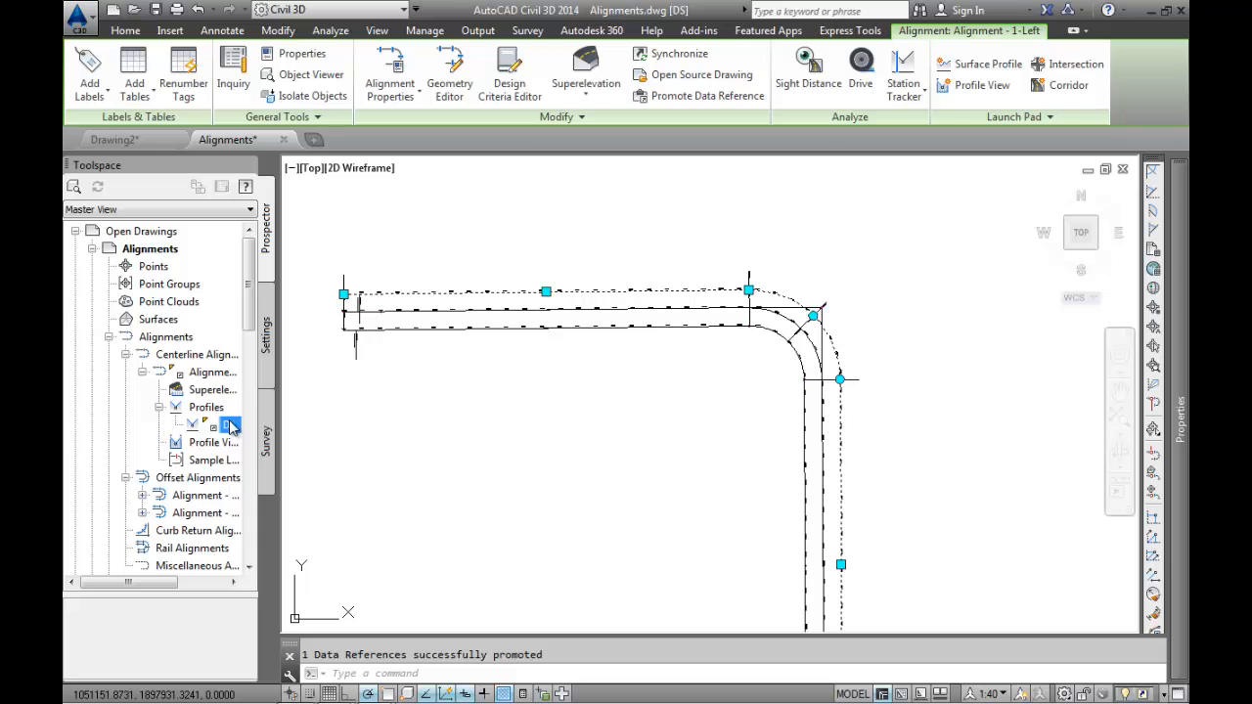
right_click(230, 426)
left_click(323, 497)
right_click(204, 373)
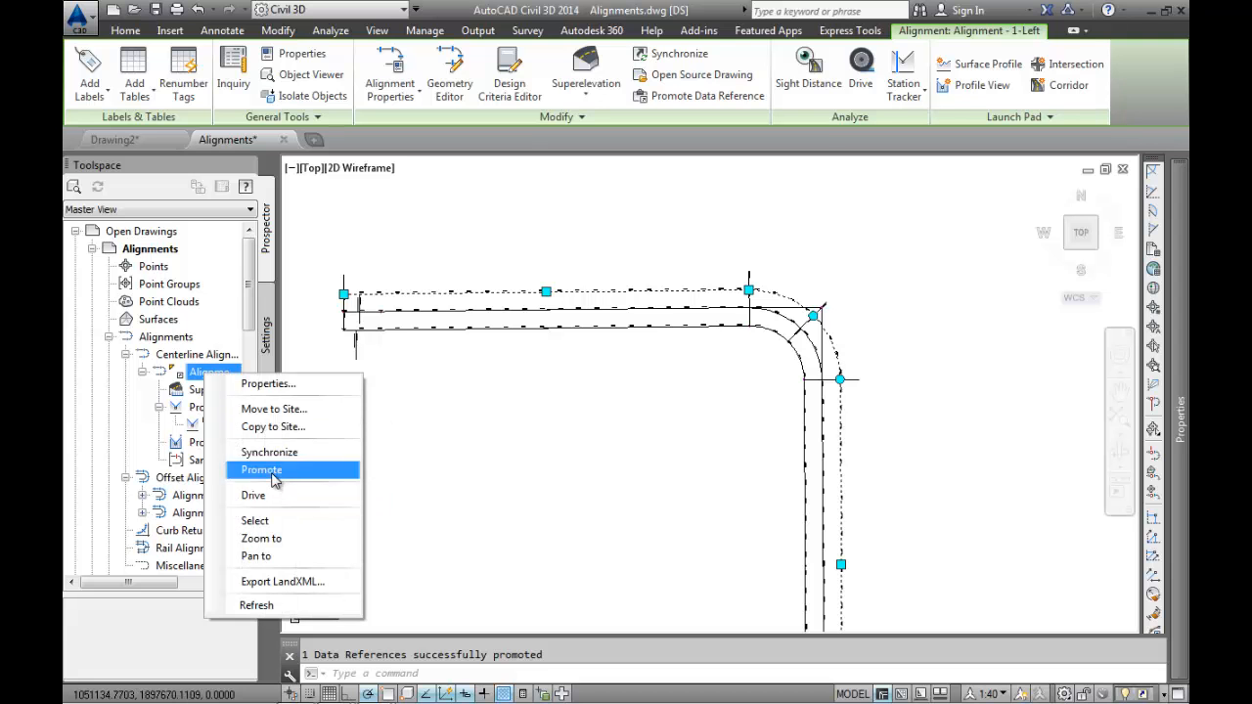
left_click(275, 476)
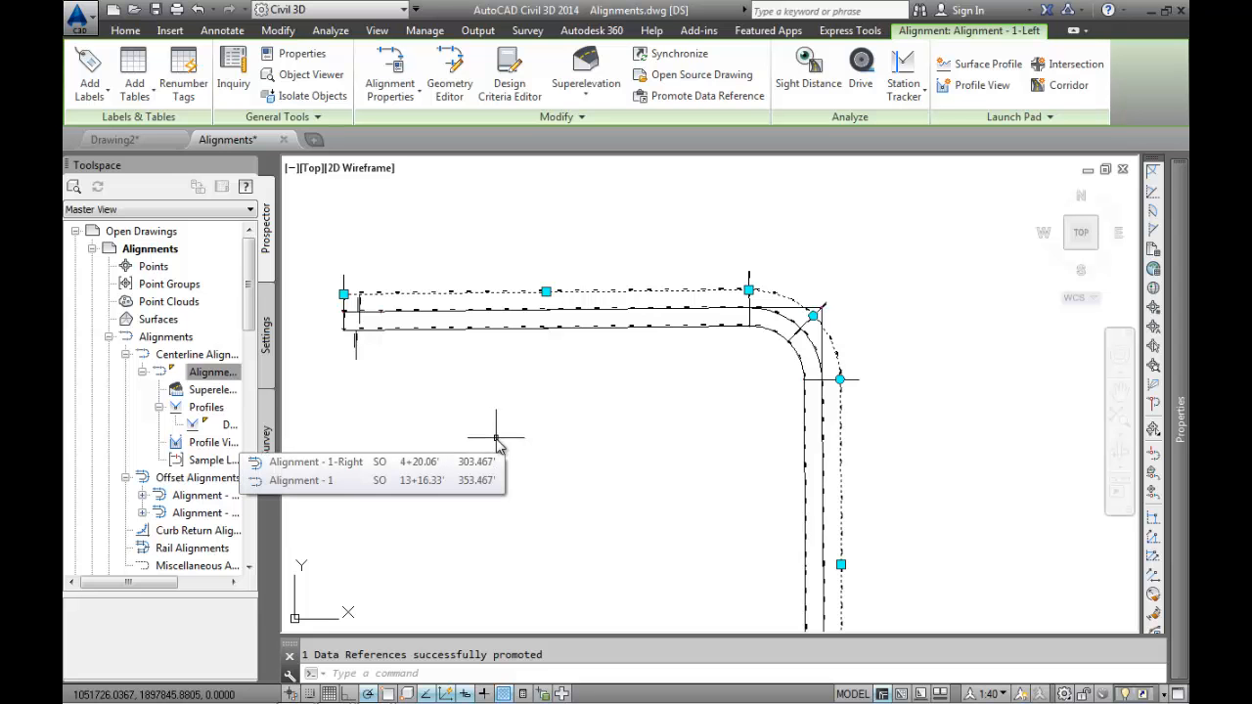
left_click(672, 367)
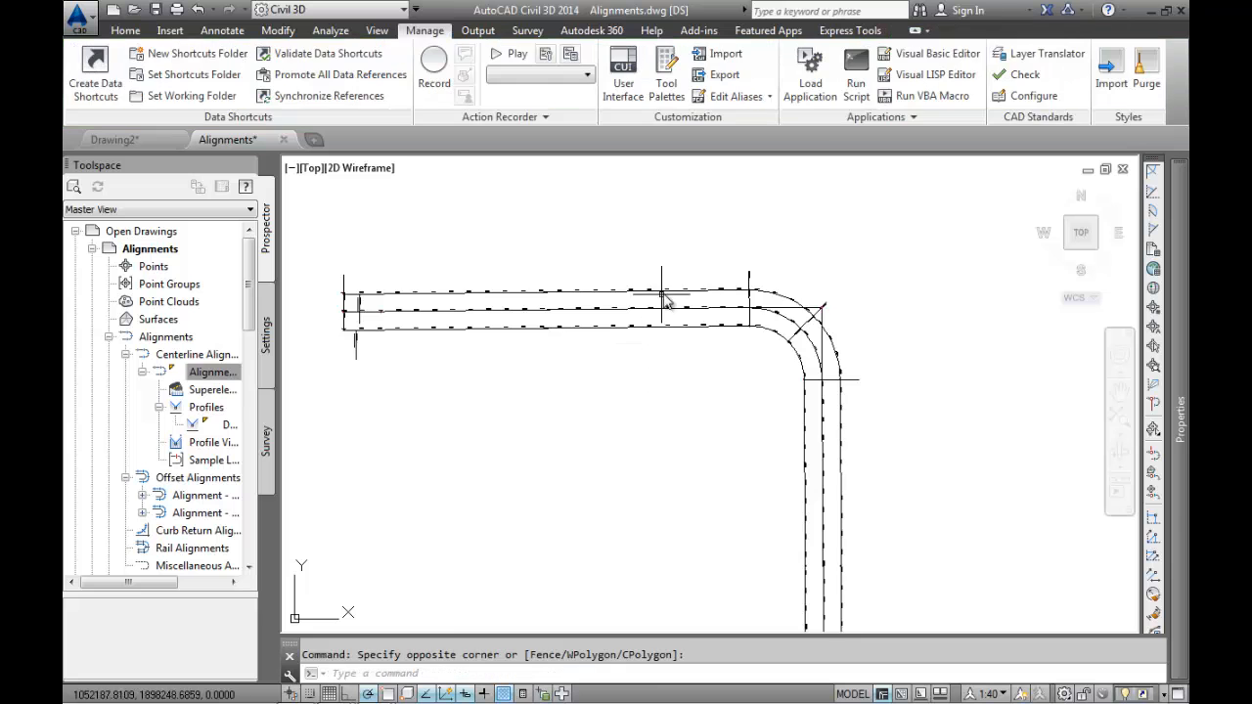
Select the promoted left offset and centerline alignments in turn to examine their editing options, and deselect them.
left_click(665, 345)
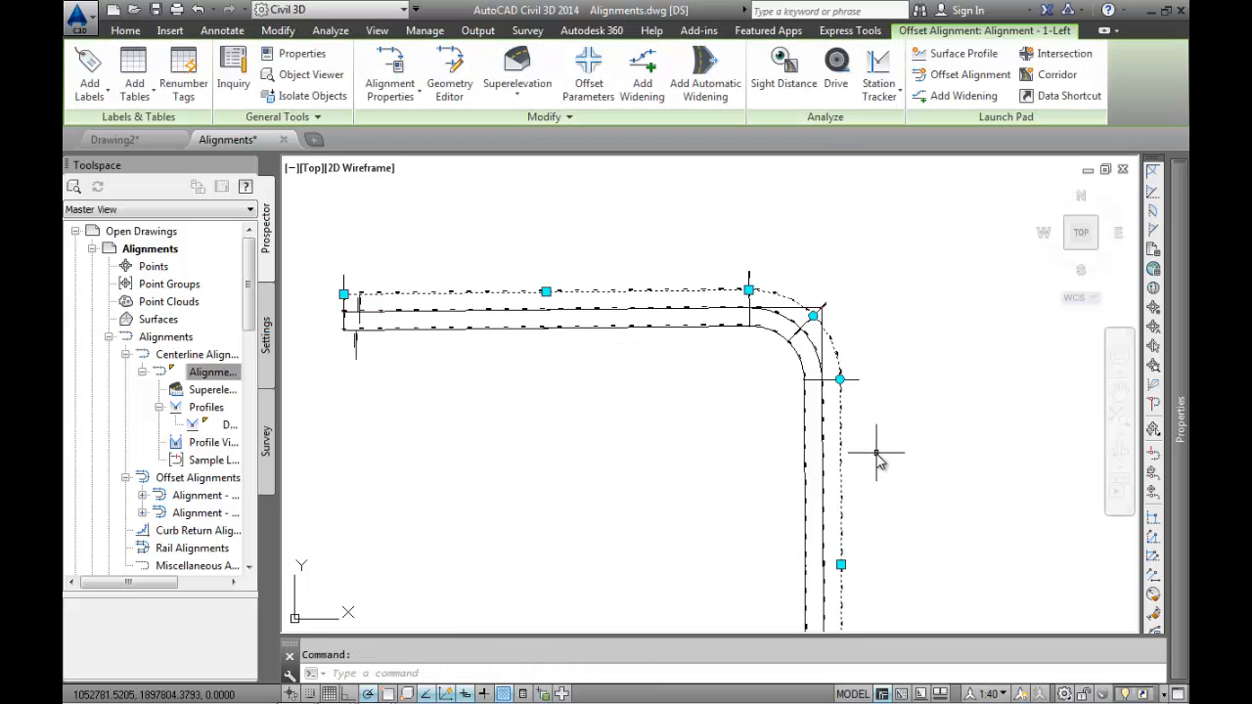
mouse_move(878, 462)
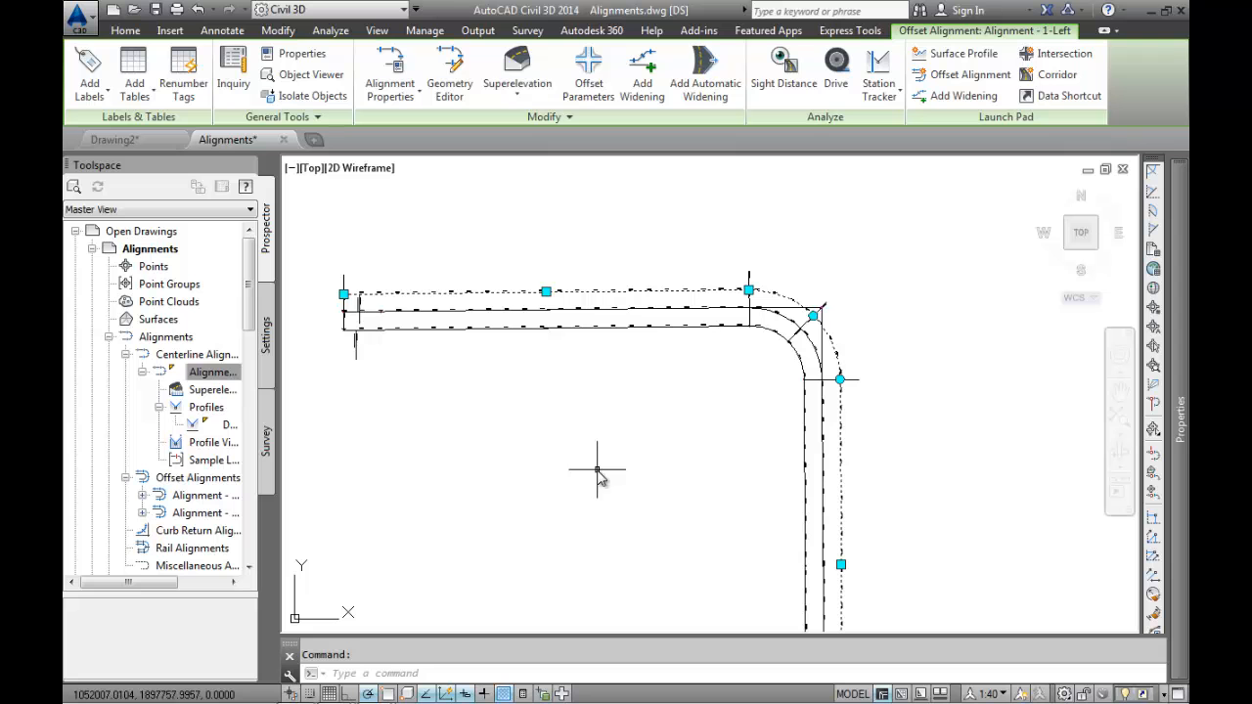
left_click(622, 311)
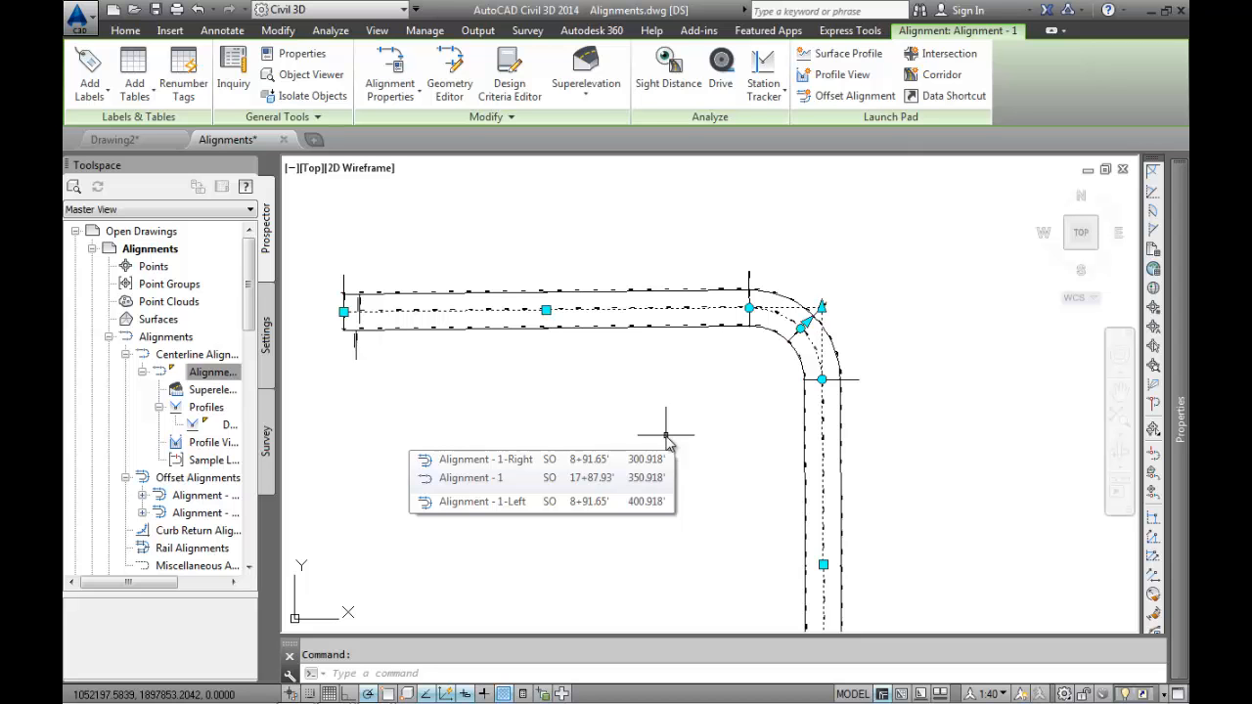
left_click(587, 419)
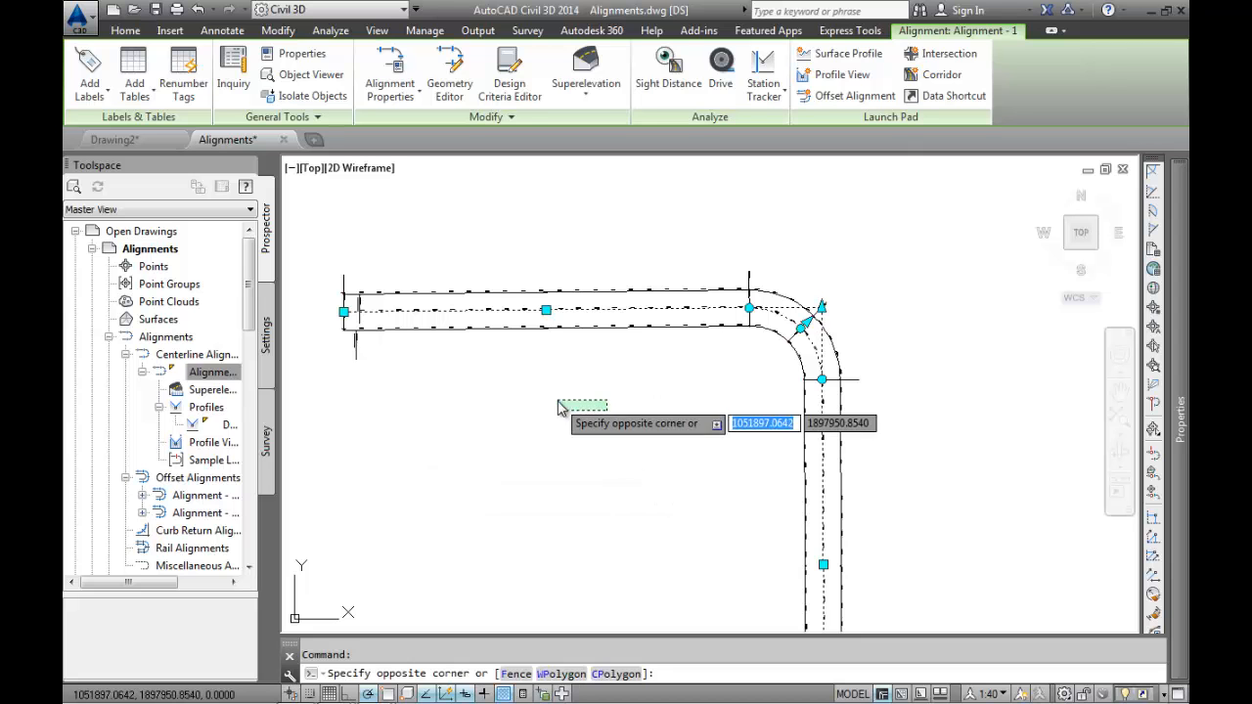
left_click(558, 401)
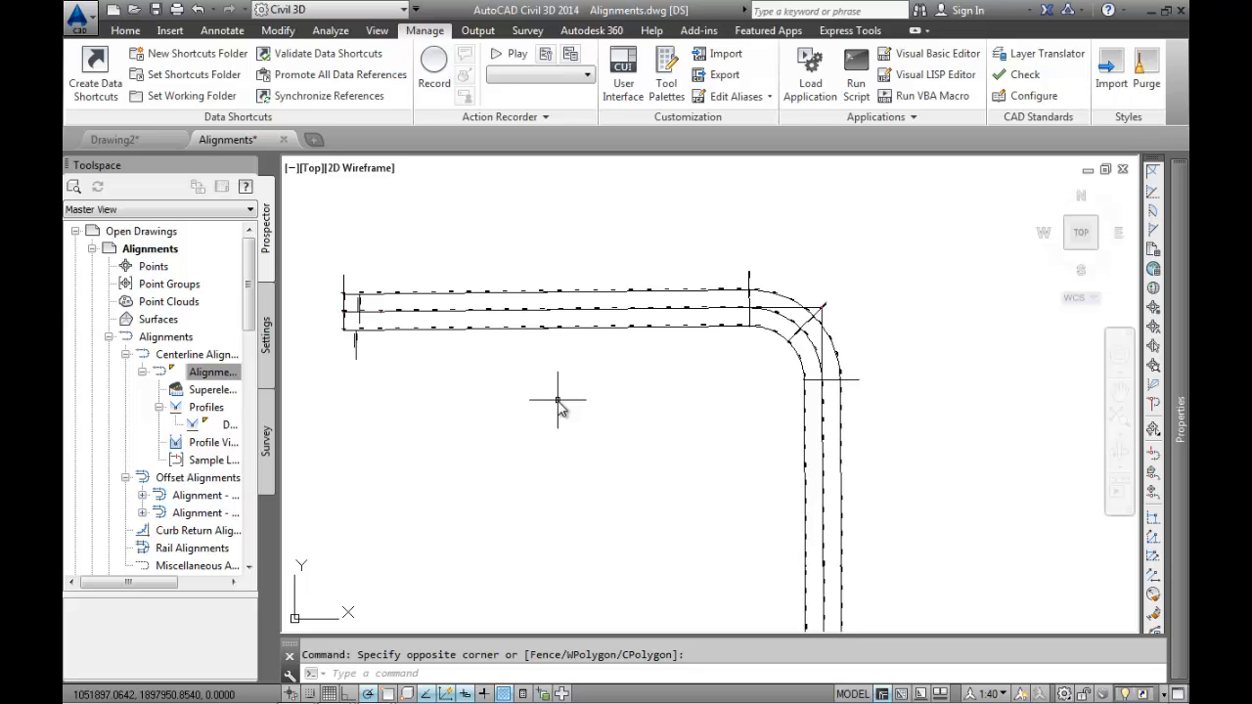
Remove the left and right offset alignment entries, Alignment - 1-Left and Alignment - 1-Right, from the project's data shortcuts.
scroll(558, 401, "down", 2)
left_click_drag(251, 311, 260, 512)
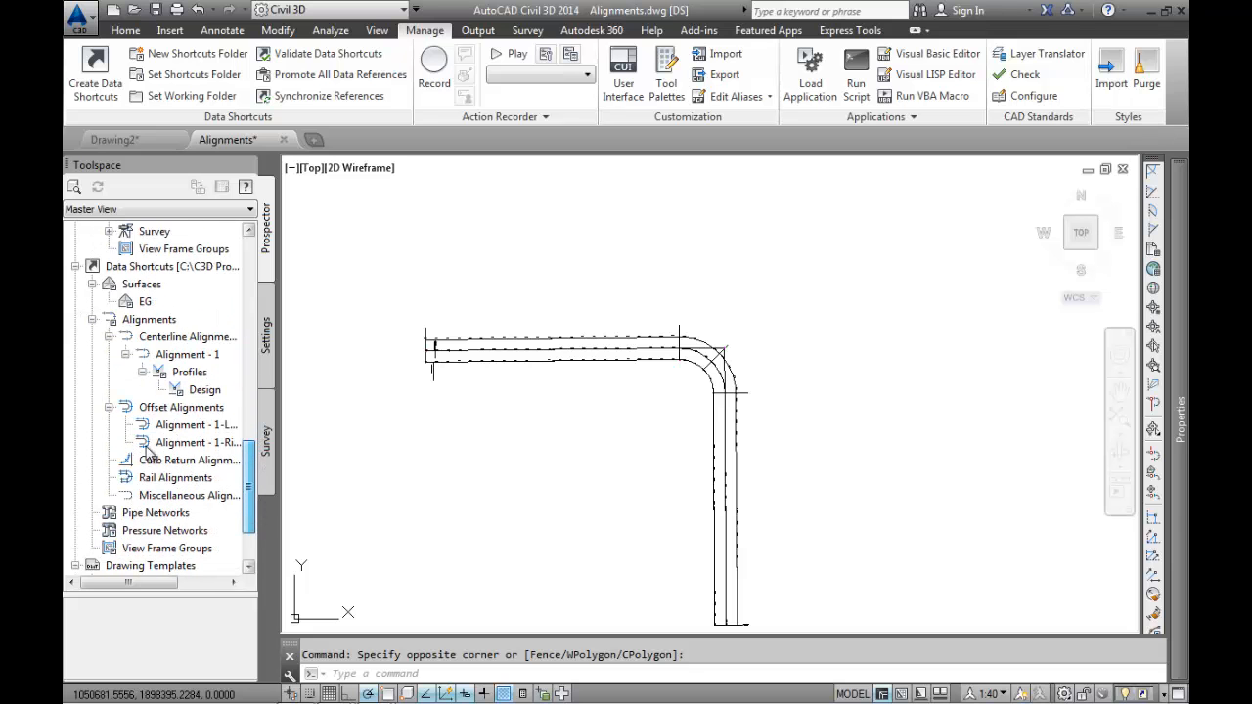
left_click(186, 426)
right_click(201, 429)
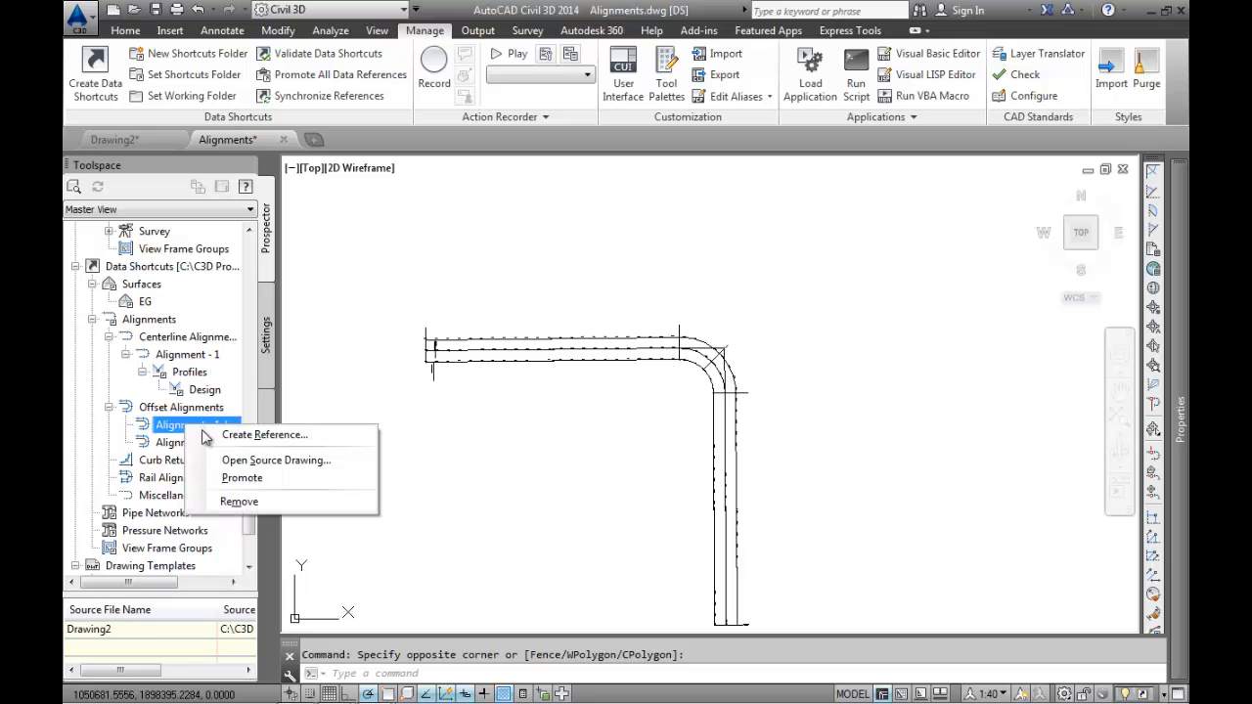
left_click(243, 502)
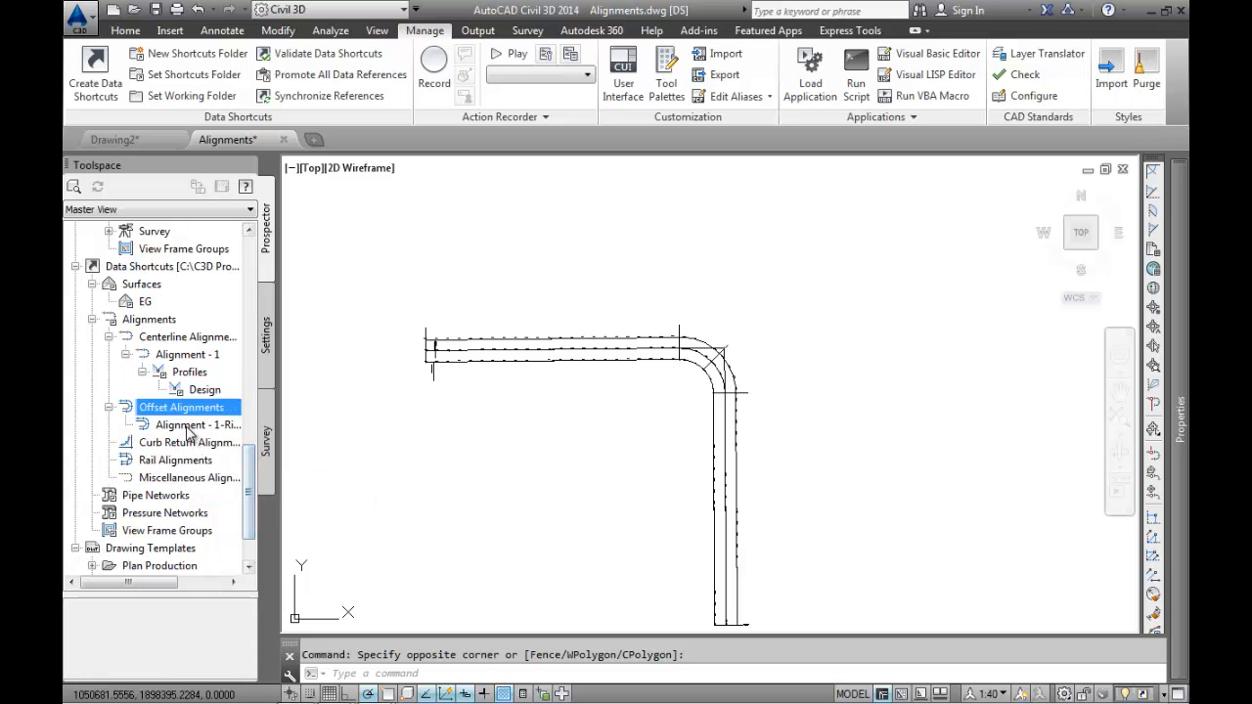
left_click(189, 430)
right_click(191, 431)
left_click(243, 502)
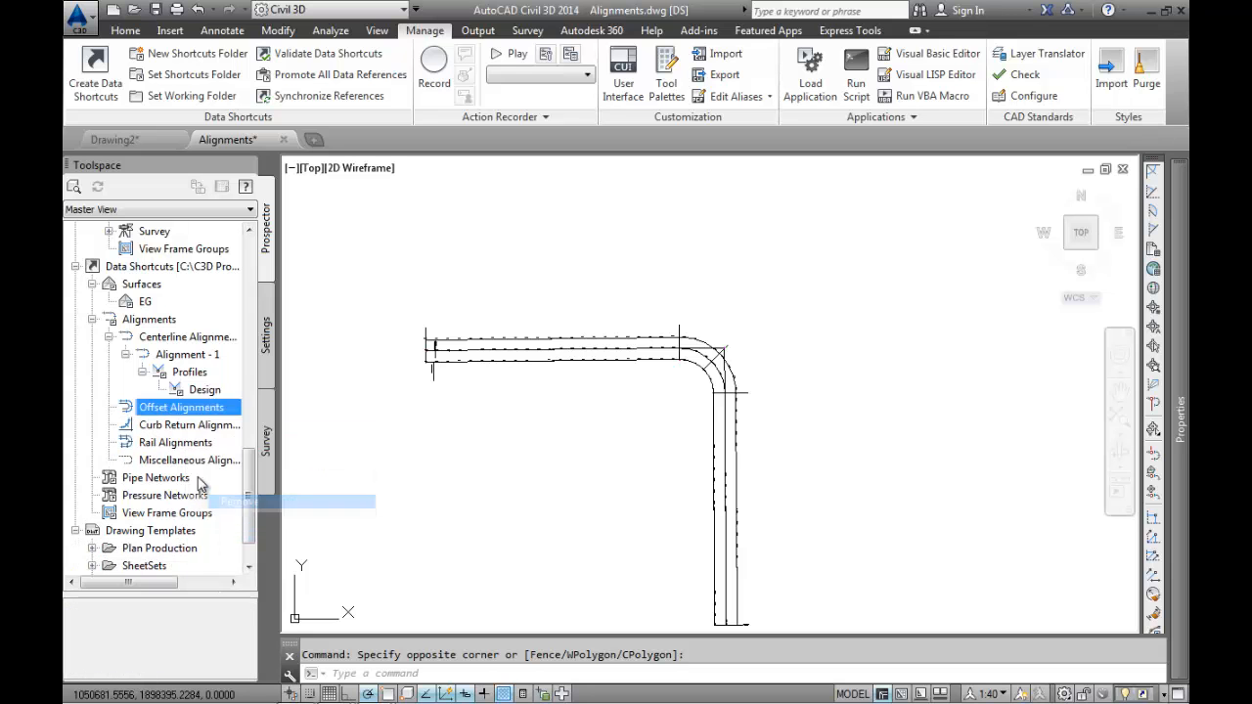
Remove the Design profile and the Alignment - 1 centerline entries from the project's data shortcuts.
left_click(204, 389)
right_click(204, 389)
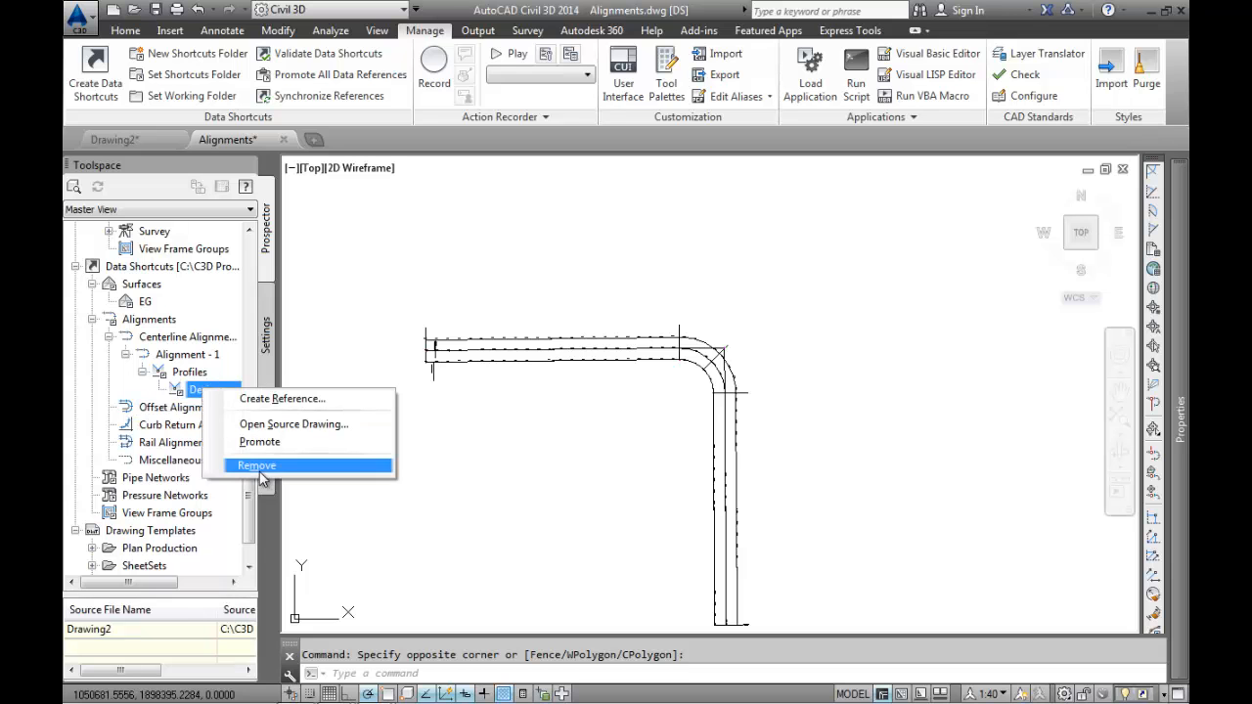
left_click(257, 467)
left_click(181, 355)
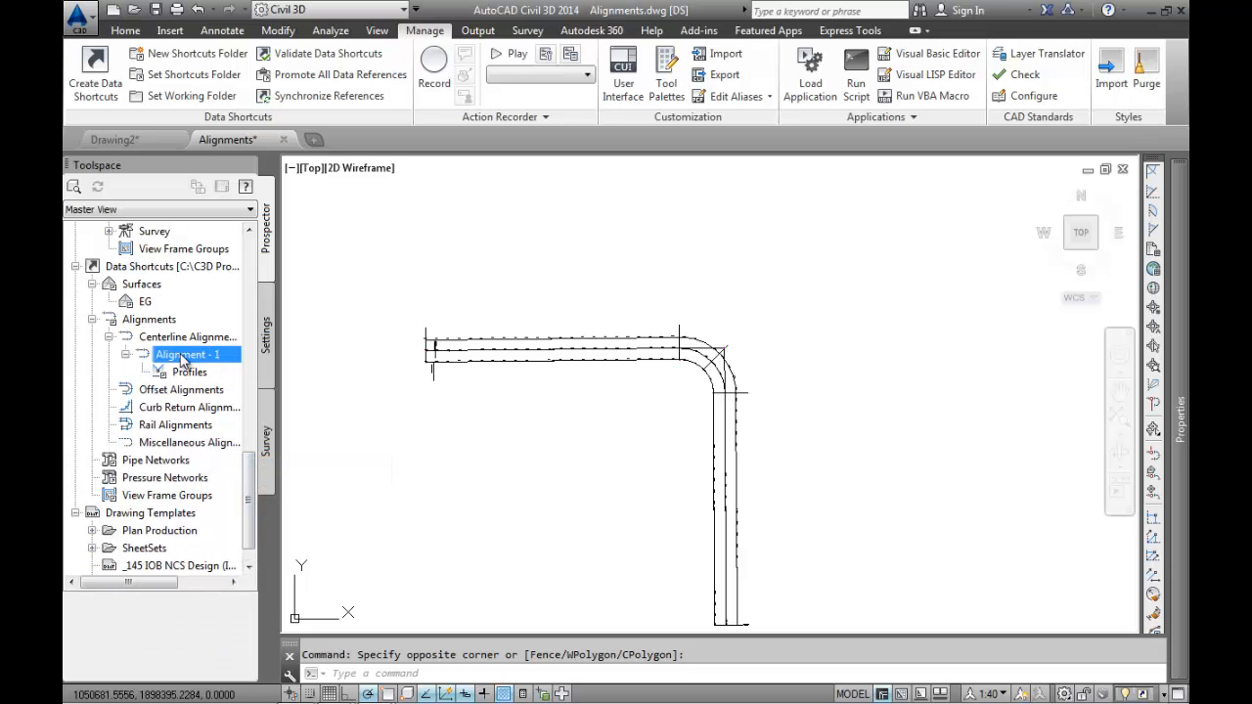
right_click(182, 357)
left_click(233, 431)
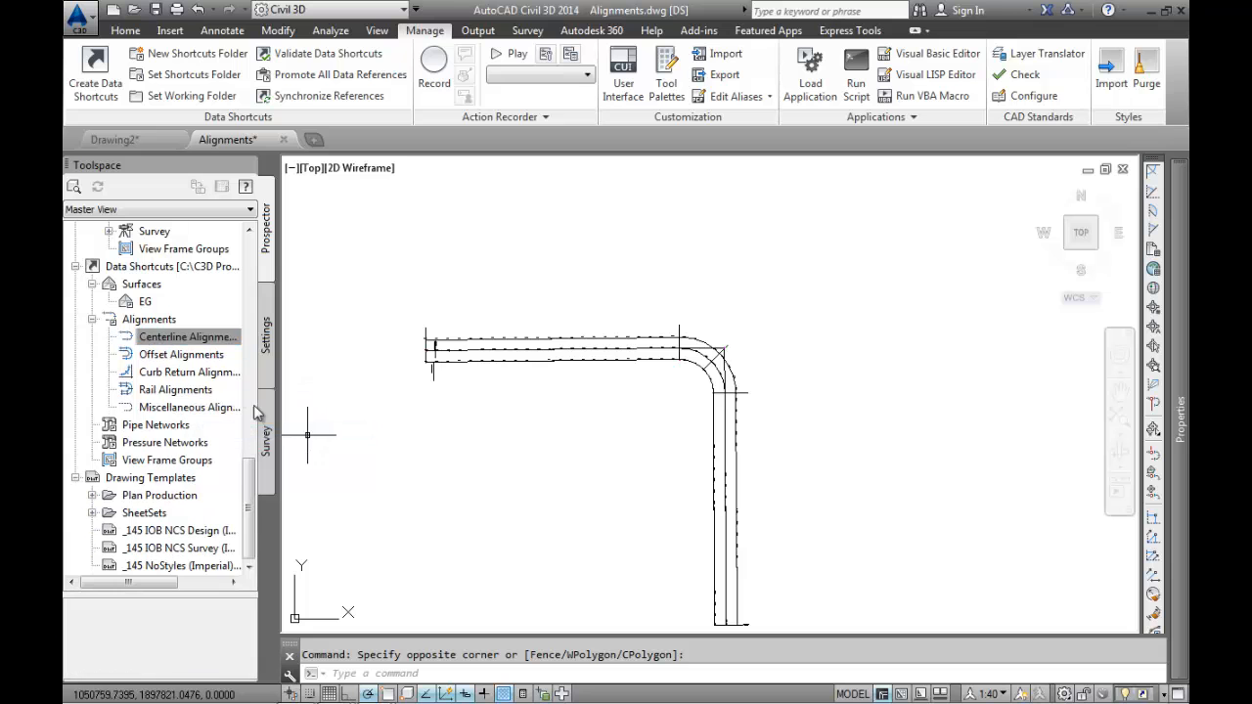
Save the Alignments drawing and create data shortcuts for its centerline alignment, Design profile and both offset alignments.
mouse_move(599, 475)
middle_mouse_down()
mouse_move(593, 405)
mouse_move(584, 411)
middle_mouse_up()
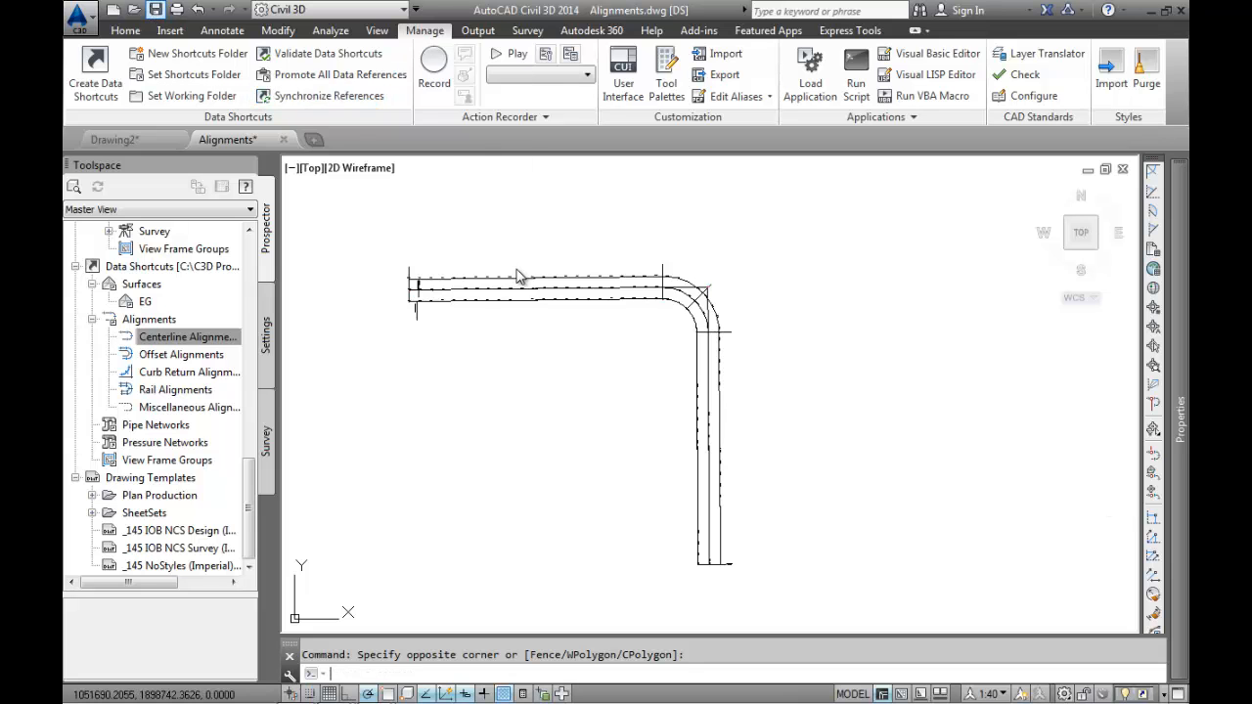
left_click(156, 8)
left_click(88, 61)
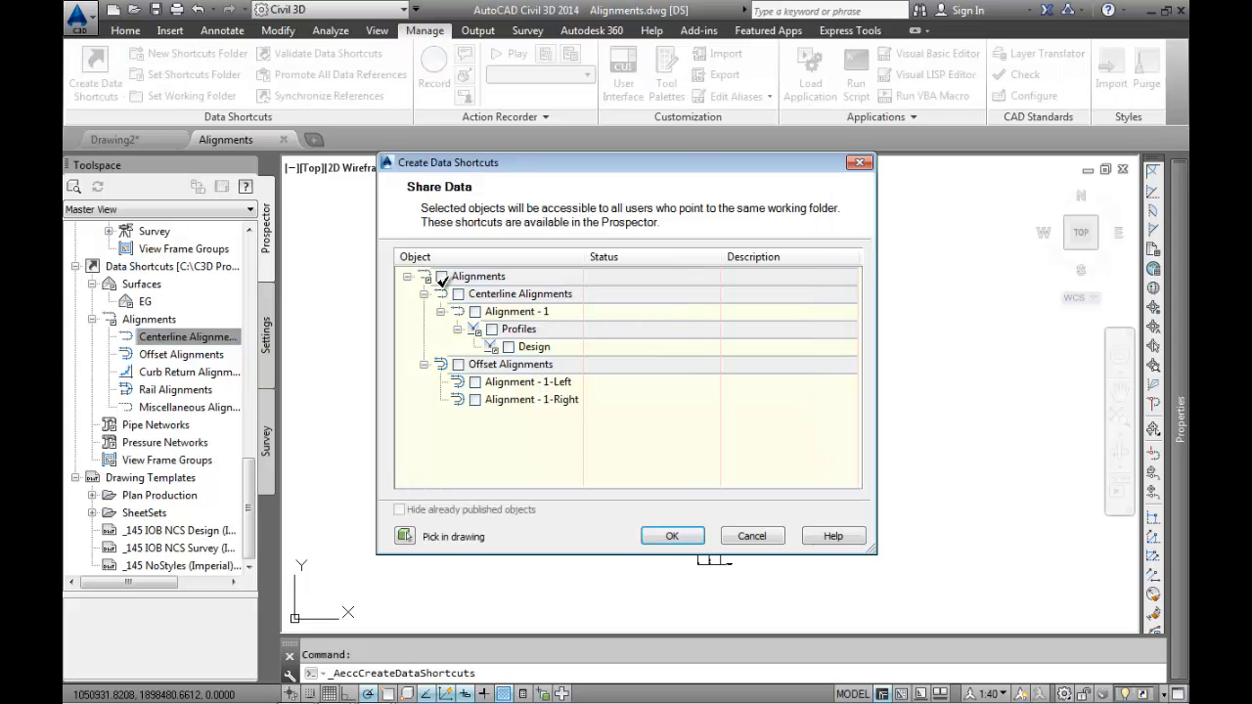
left_click(442, 277)
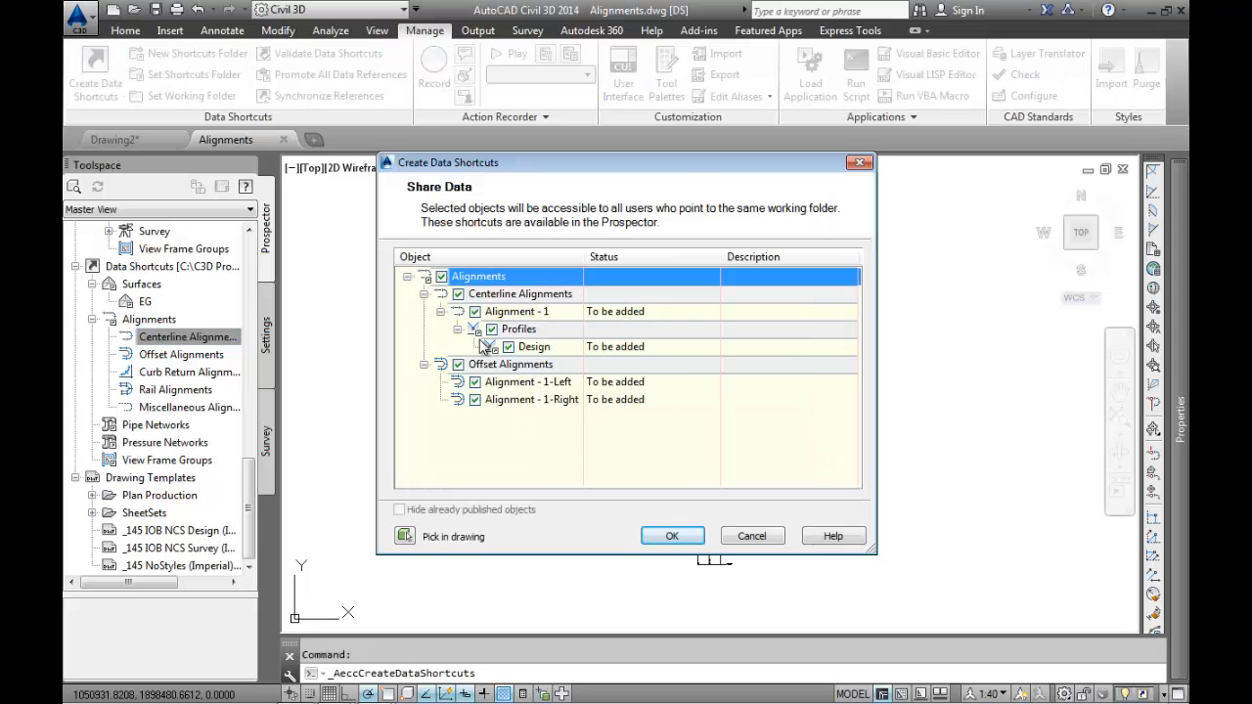
left_click(681, 538)
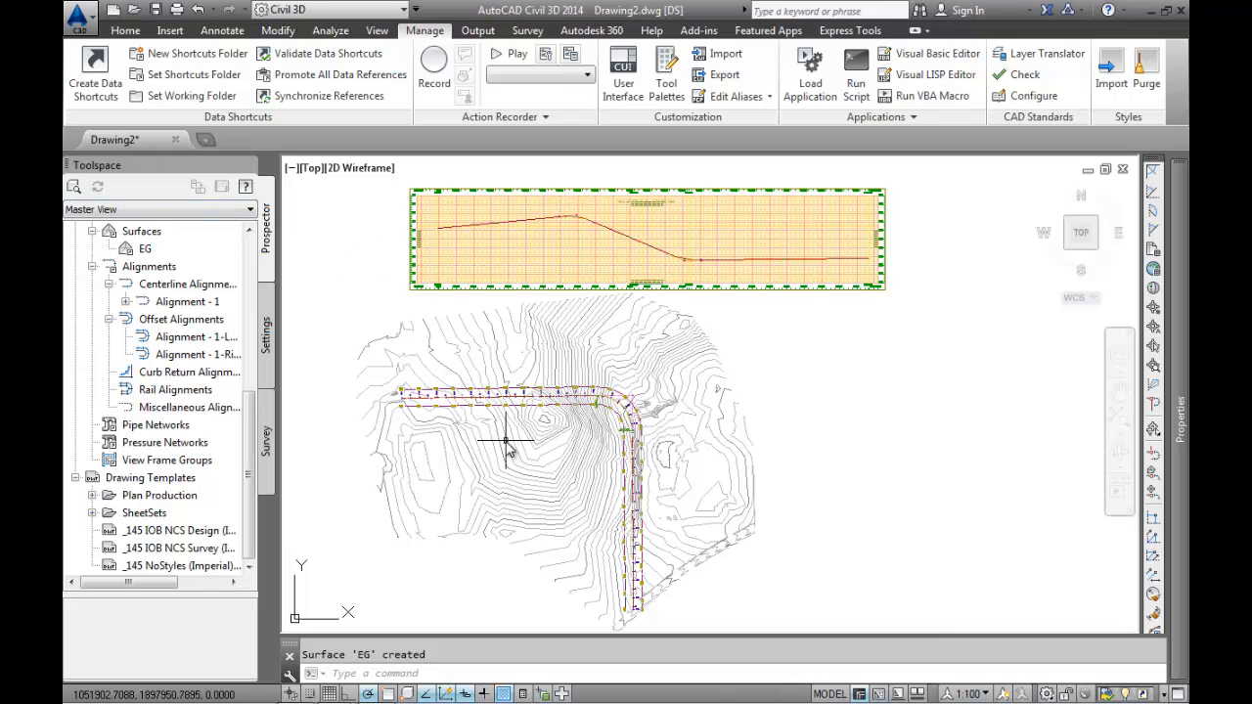
In Drawing2, replace the labels of the left offset alignment by importing the +NOLABELS - JS label set.
mouse_move(506, 445)
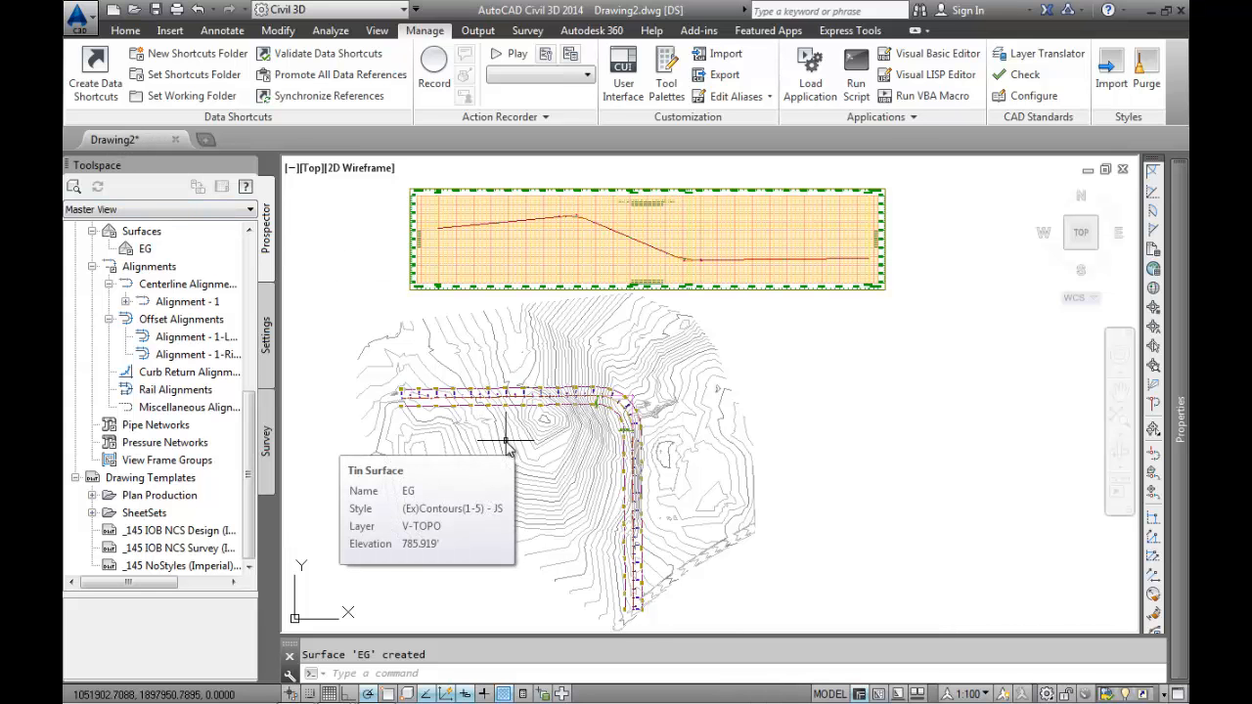
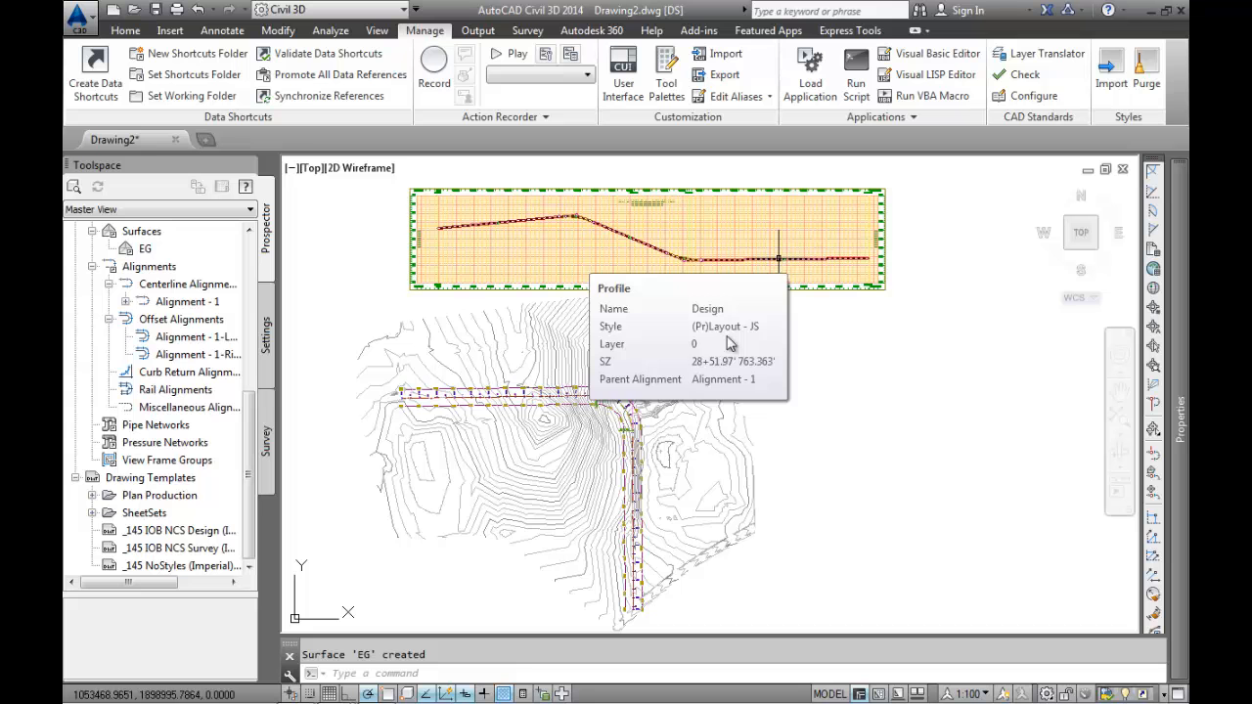
middle_click_drag(696, 480, 707, 455)
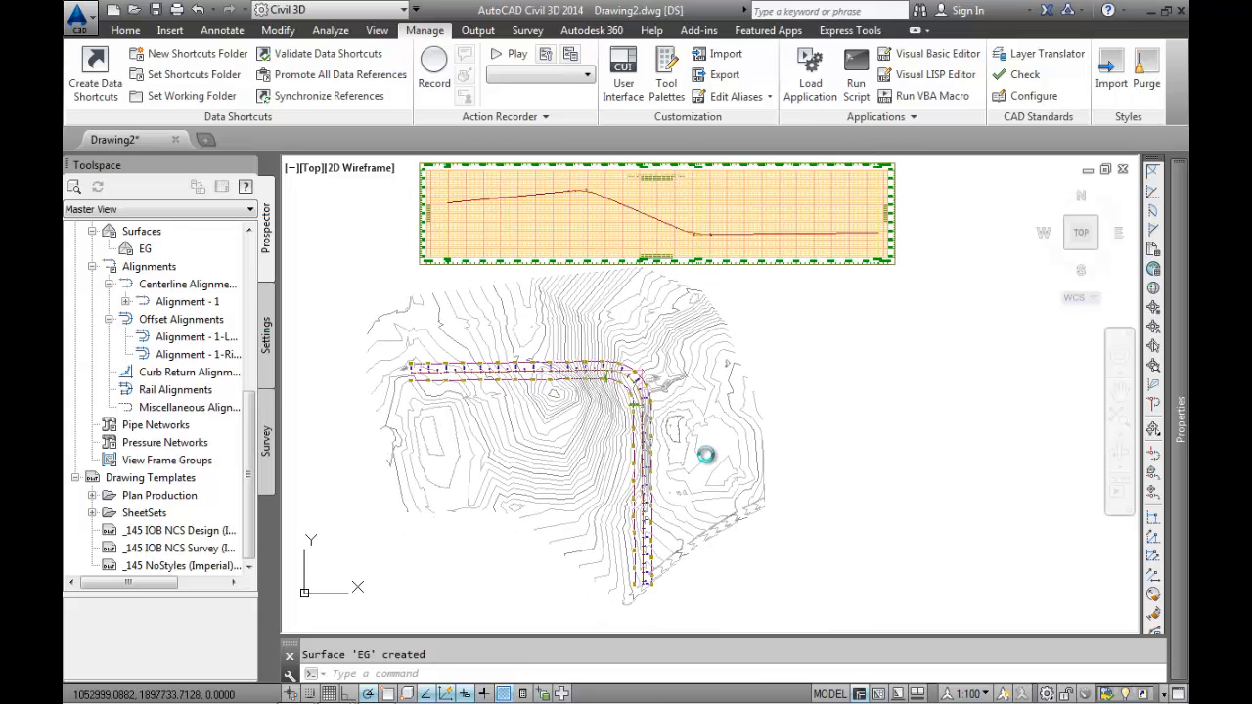
mouse_move(686, 388)
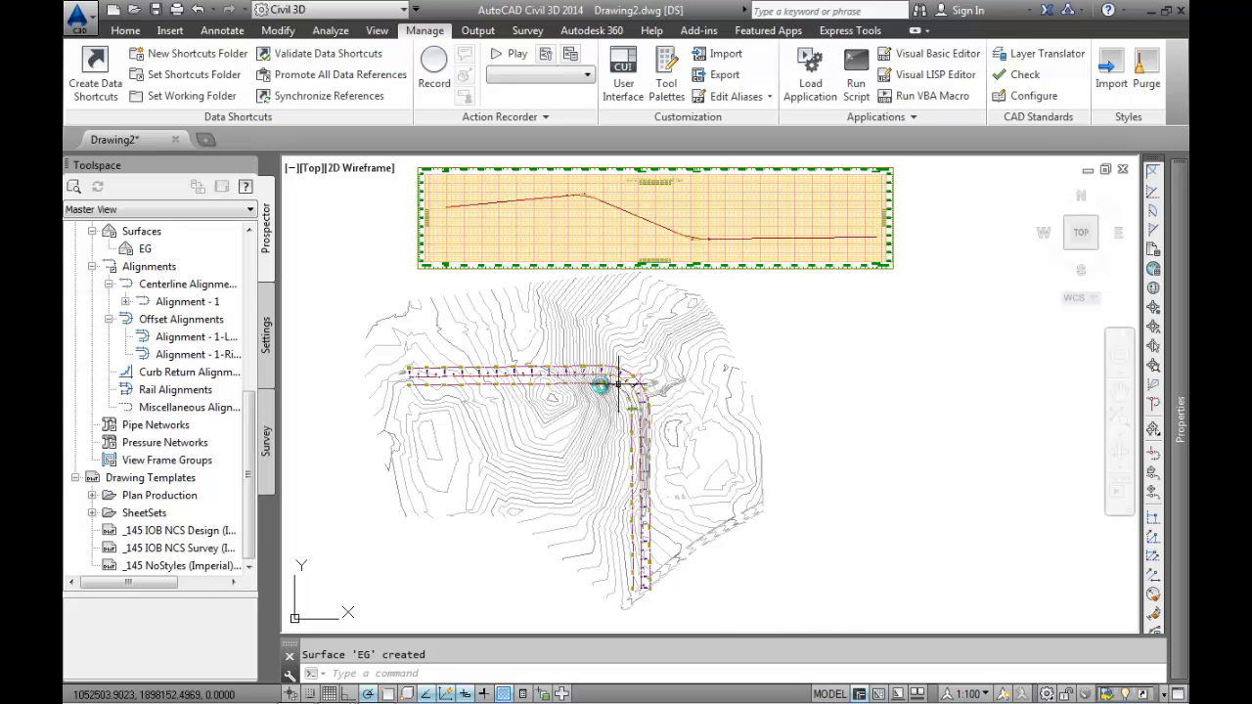
scroll(595, 386, "up", 5)
left_click(615, 290)
right_click(615, 290)
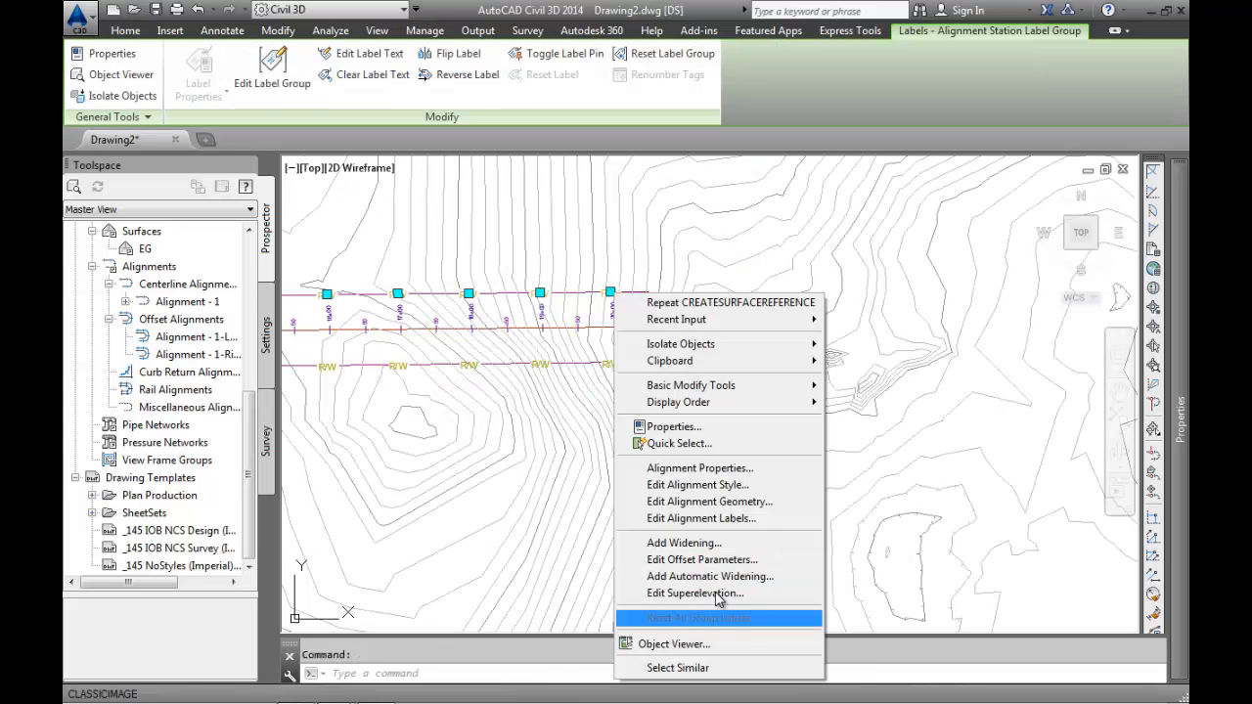
left_click(726, 524)
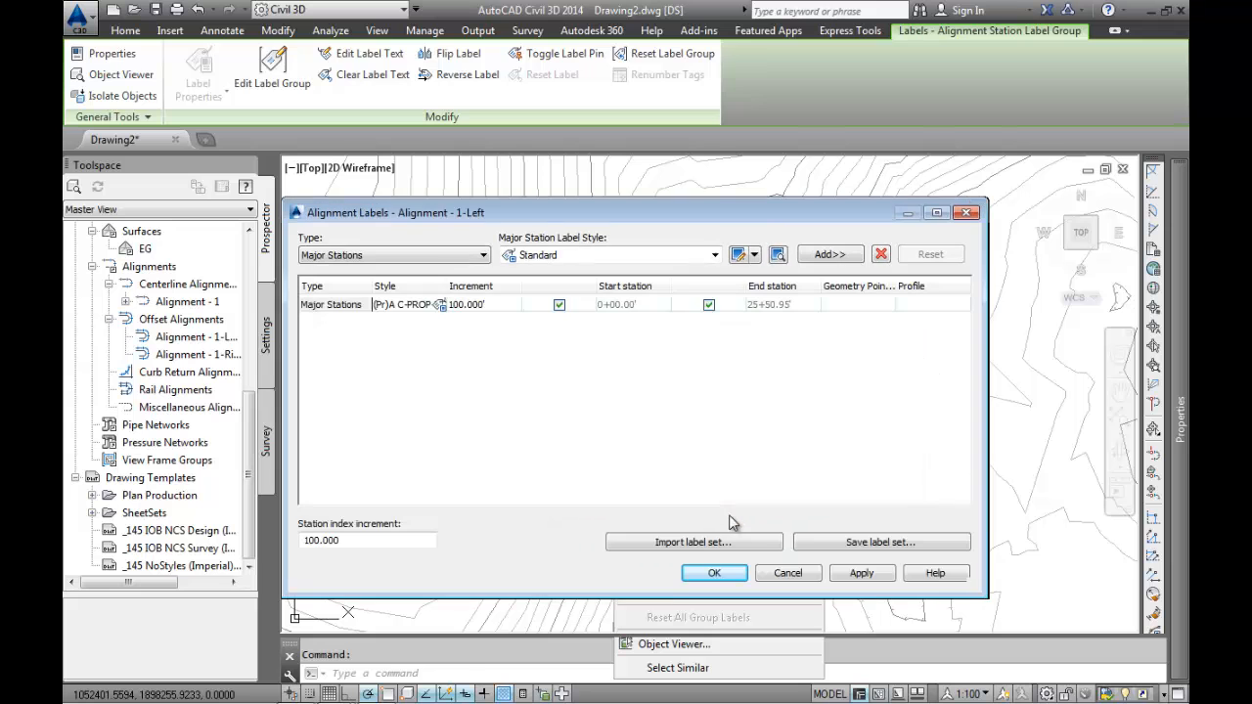
left_click(711, 545)
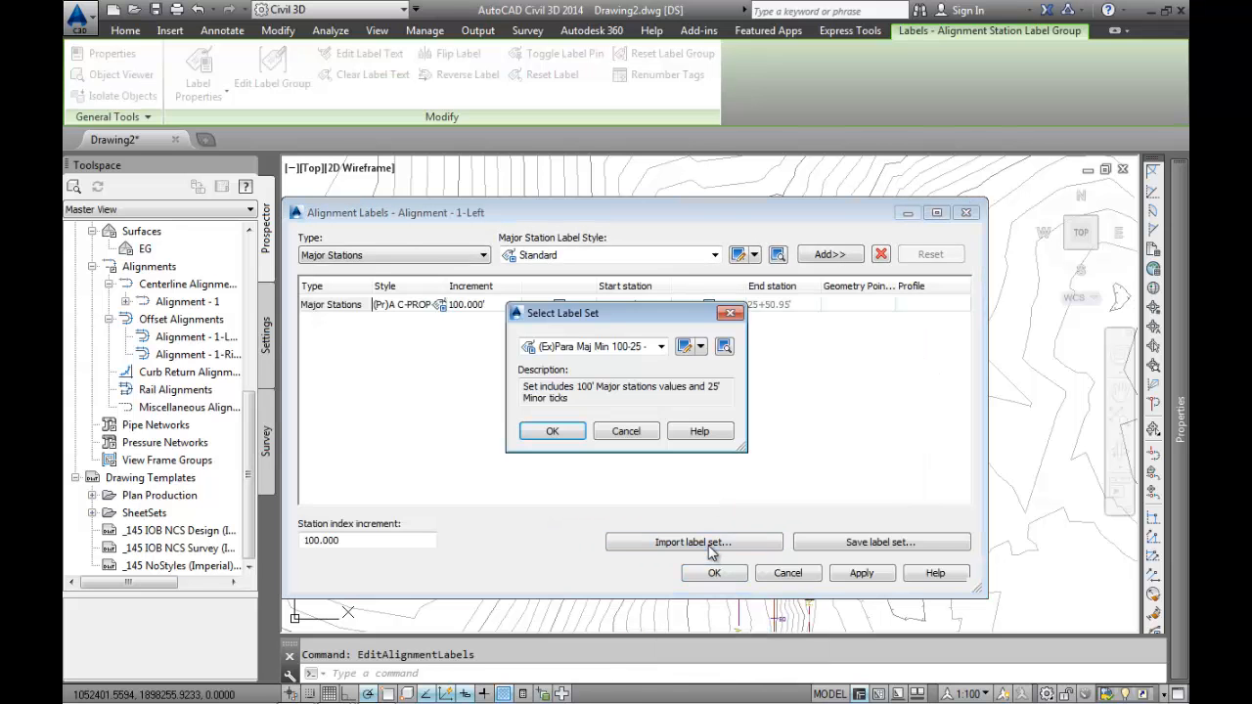
left_click(661, 346)
left_click(608, 533)
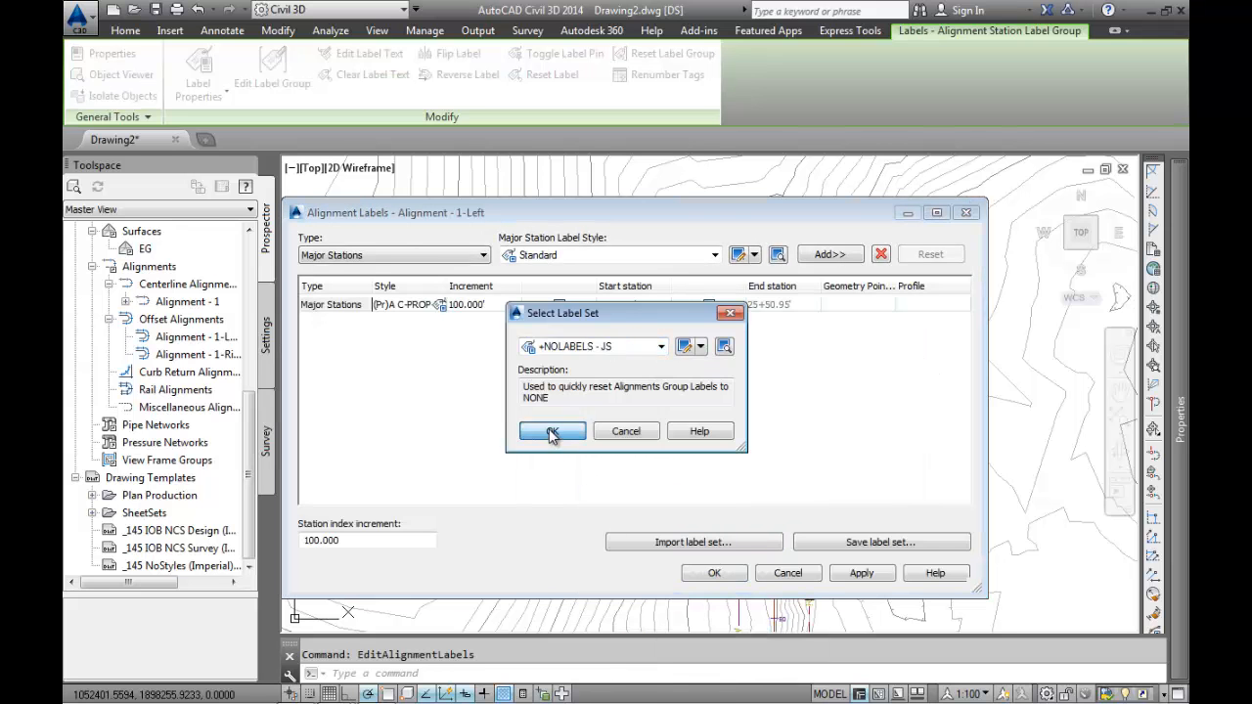
left_click(556, 431)
left_click(714, 573)
Clear the labels of the right offset alignment by importing the +NOLABELS - JS label set.
left_click(657, 366)
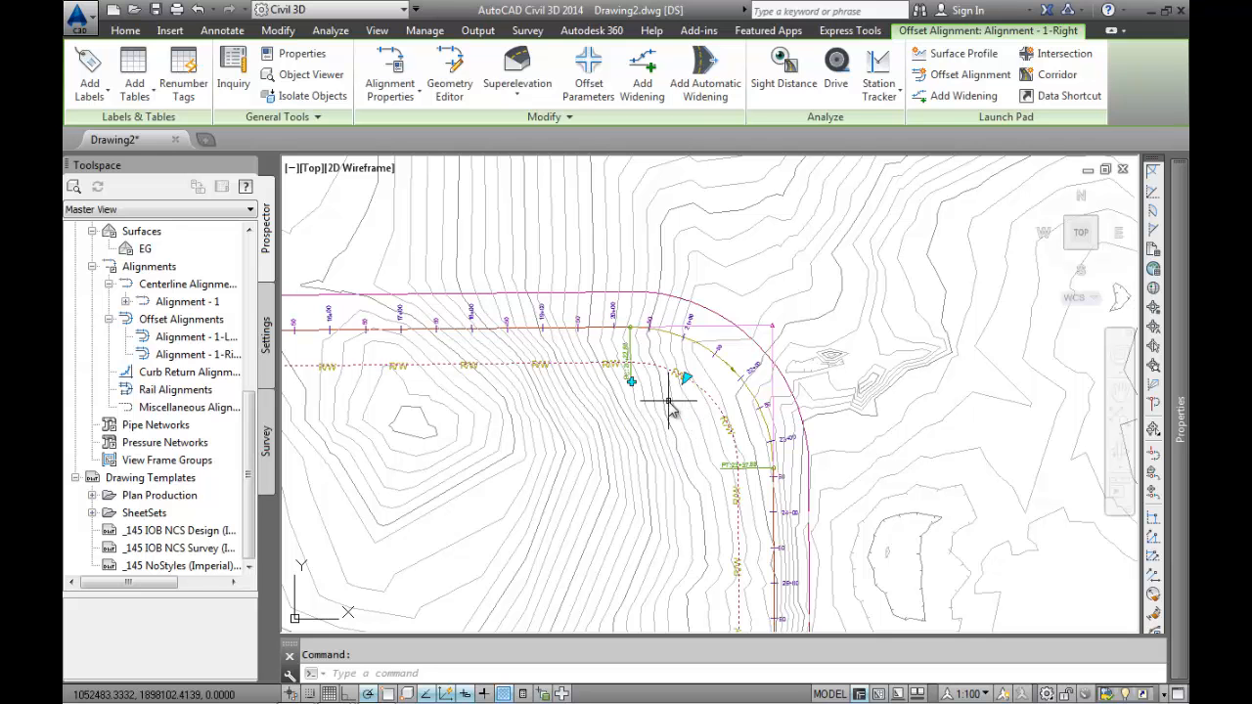
right_click(678, 406)
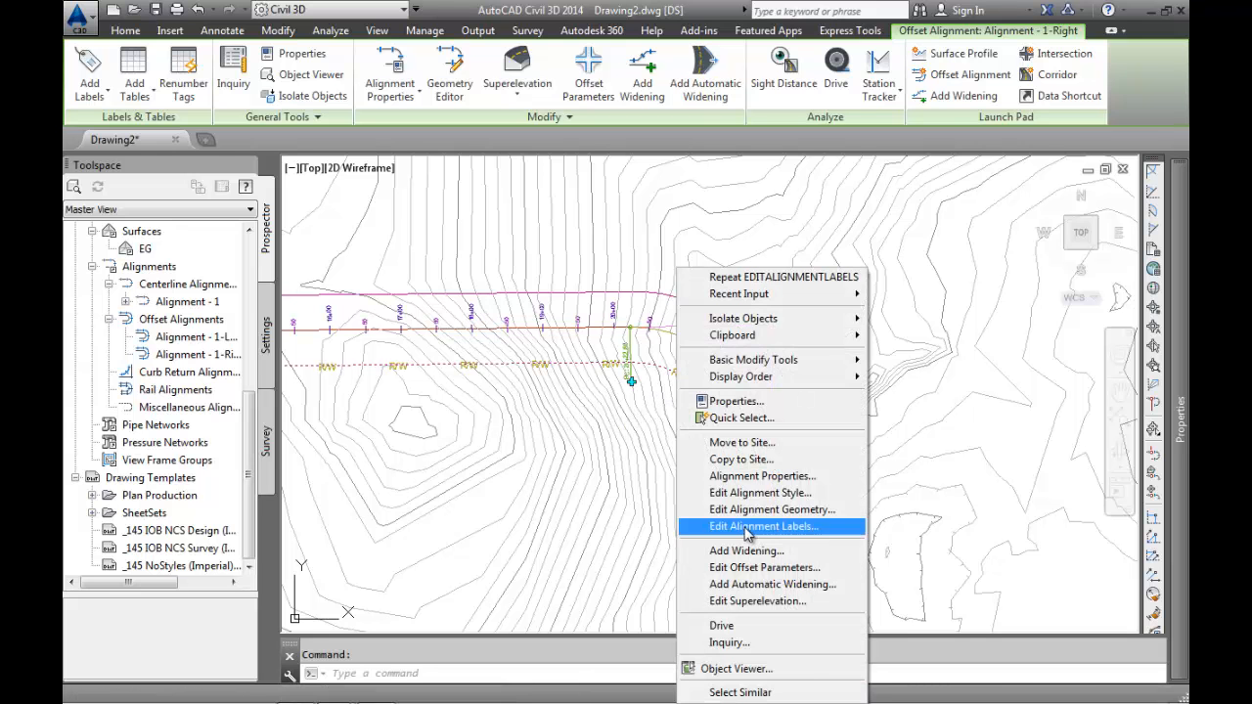
left_click(753, 526)
left_click(658, 542)
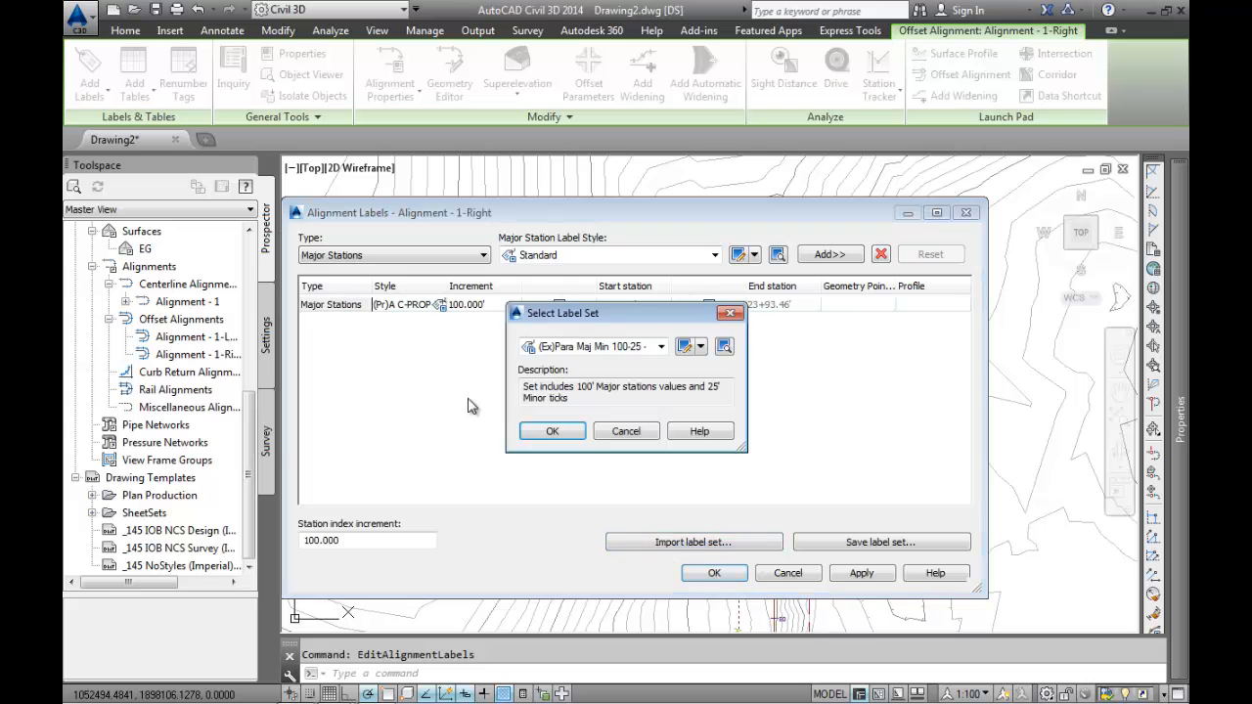
left_click(661, 346)
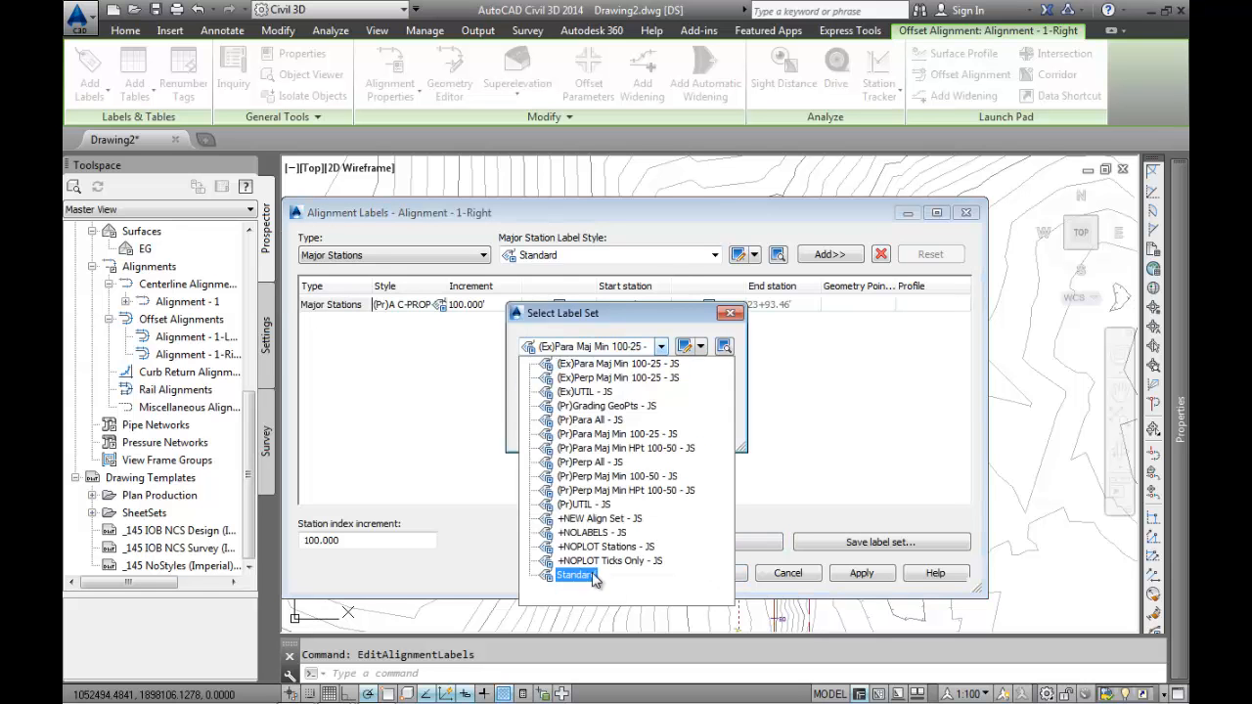
left_click(592, 532)
left_click(553, 431)
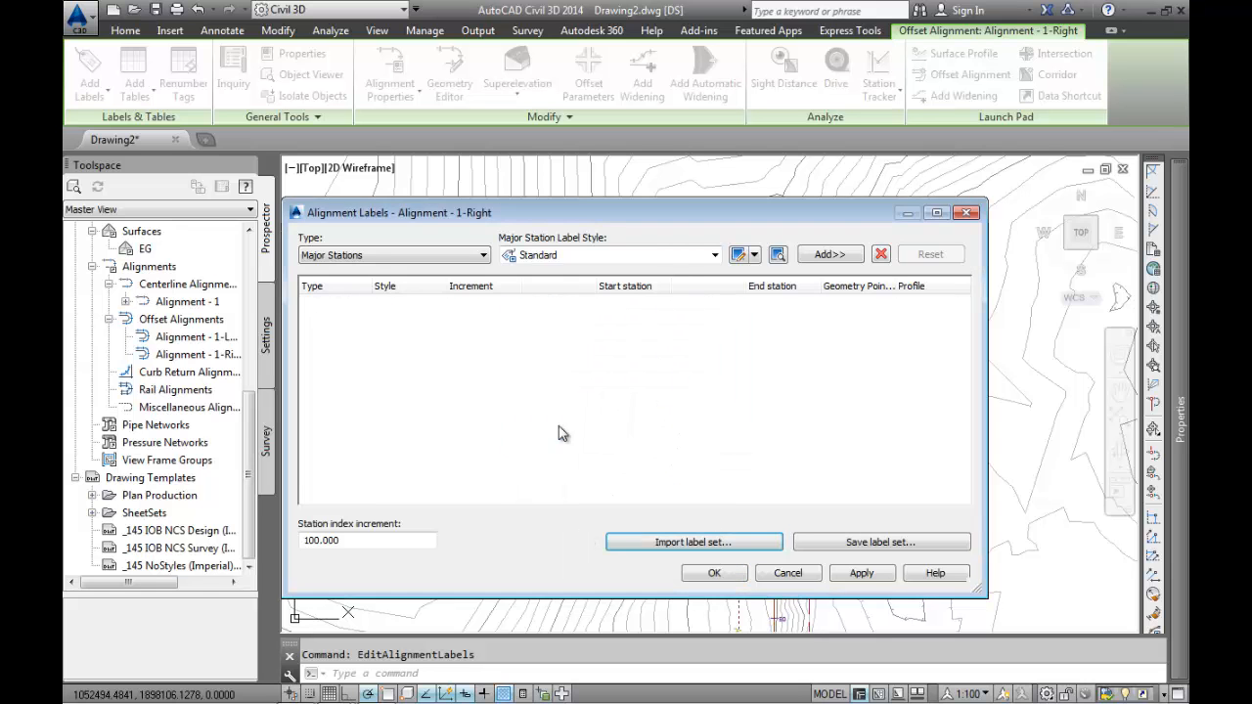
left_click(721, 576)
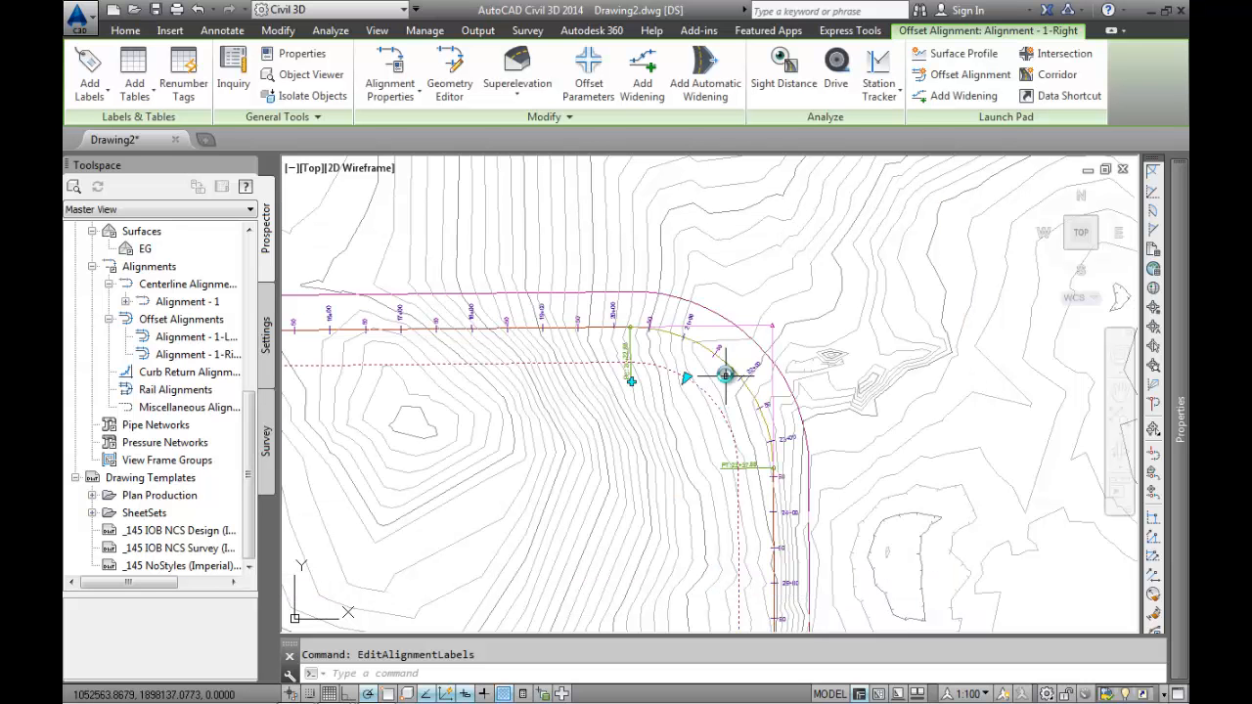
Strip the station and geometry point labels from the Alignment - 1 centerline by importing the +NOLABELS - JS label set.
left_click(716, 348)
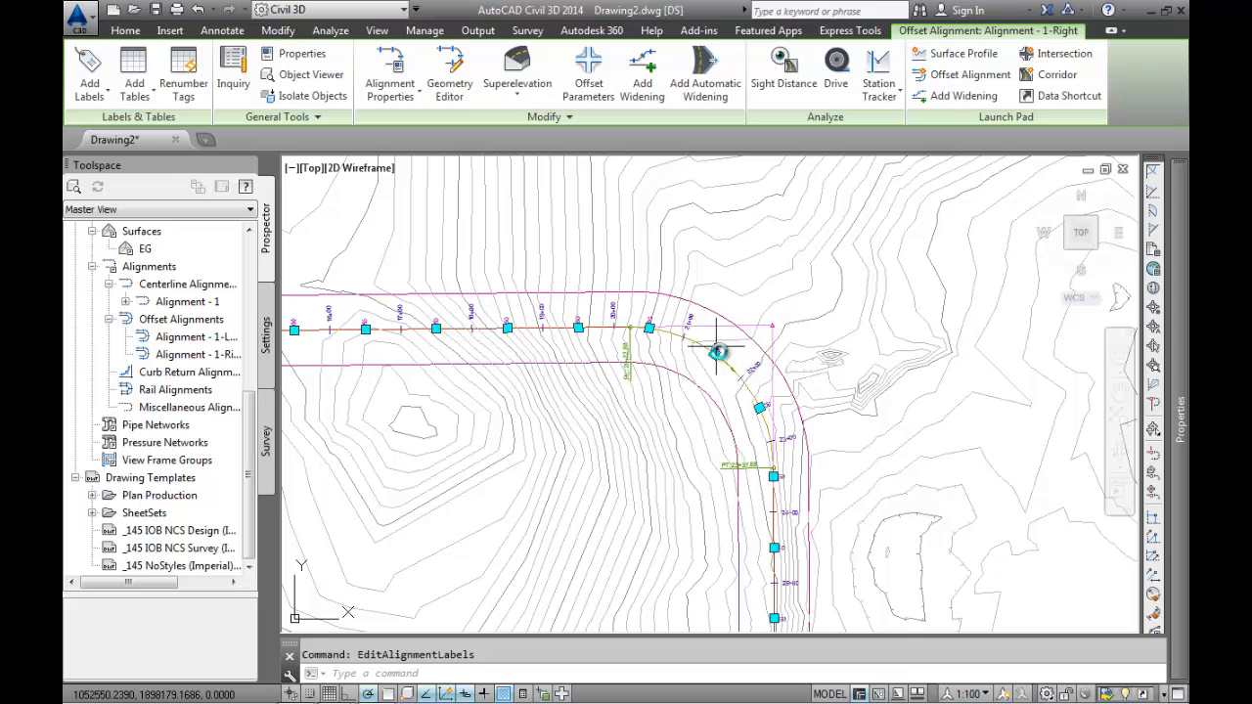
right_click(717, 351)
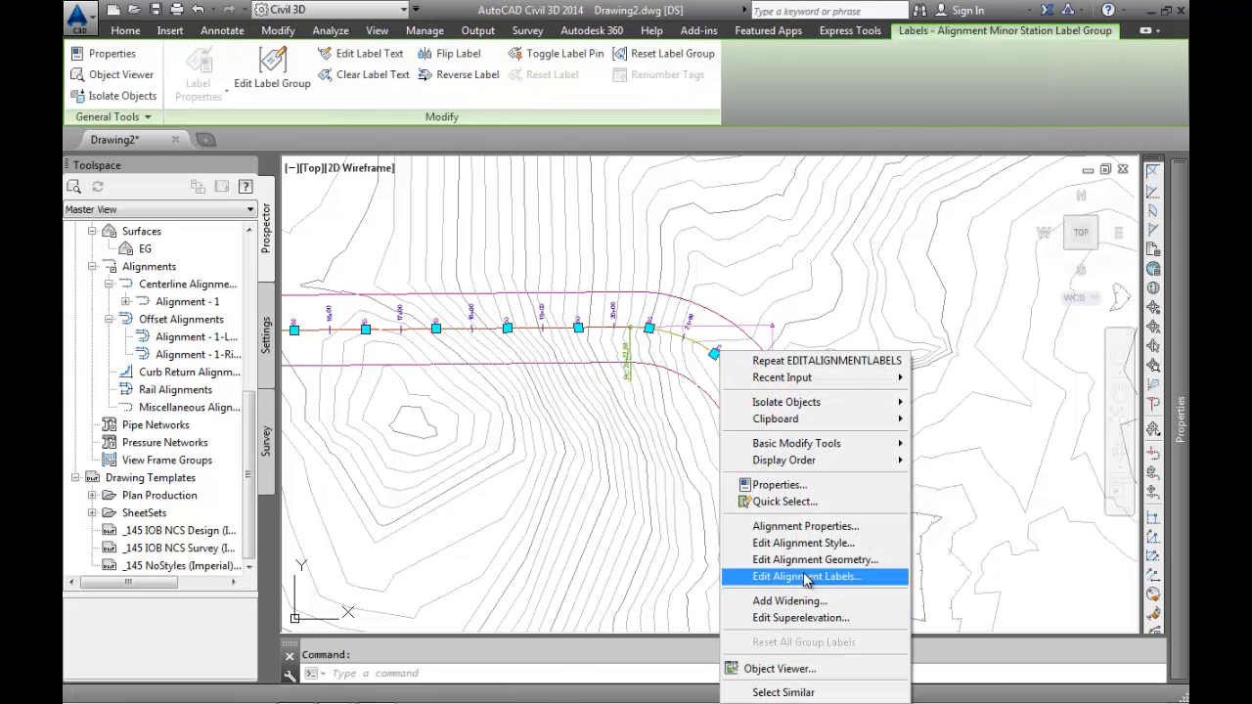
left_click(806, 577)
left_click(680, 543)
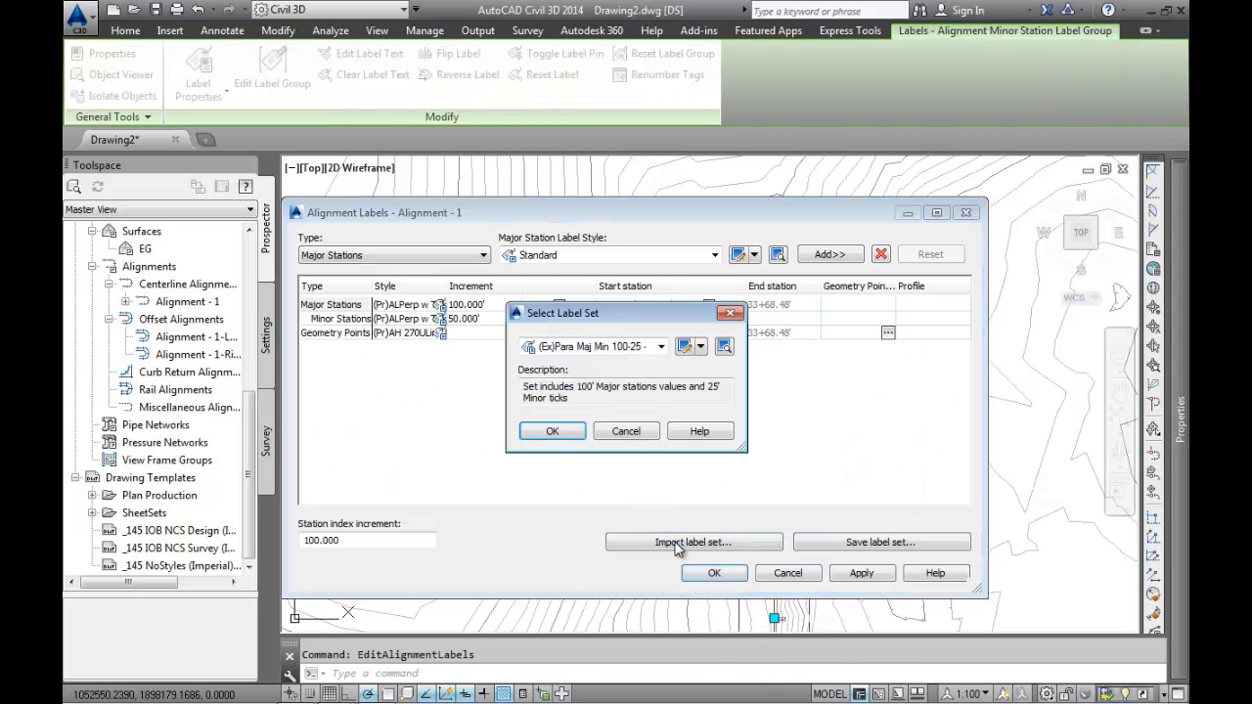
left_click(661, 346)
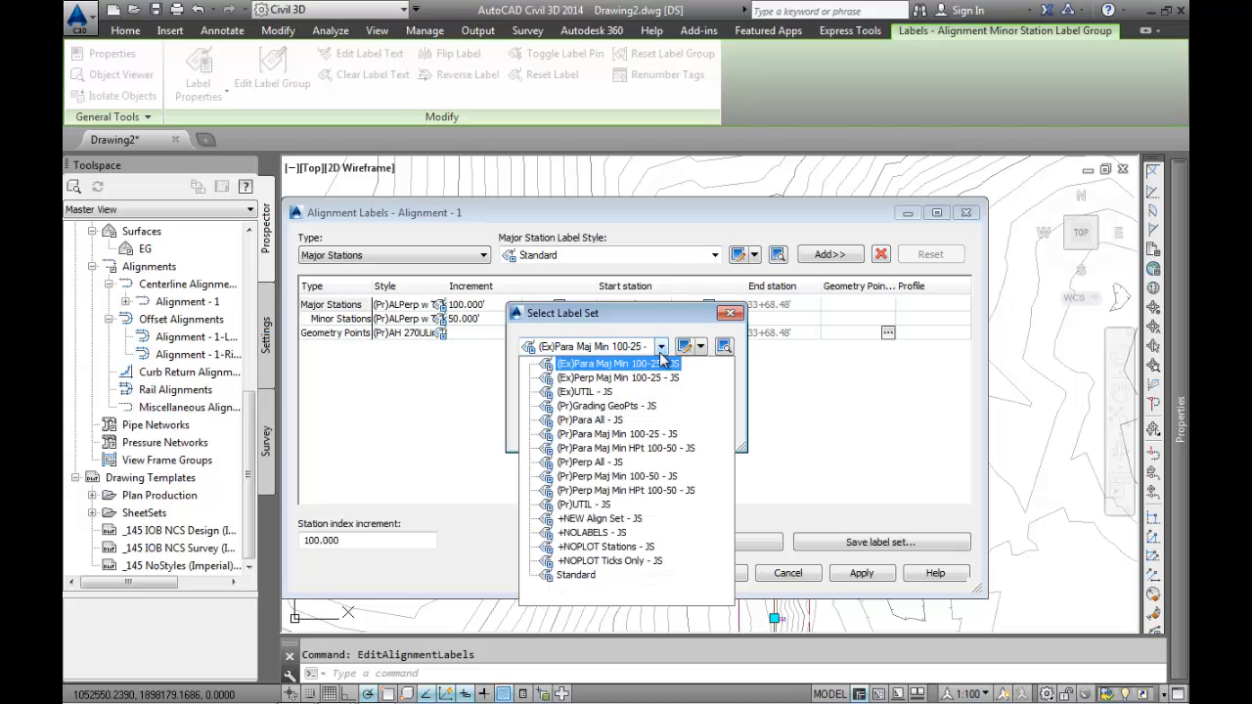
left_click(587, 533)
left_click(553, 433)
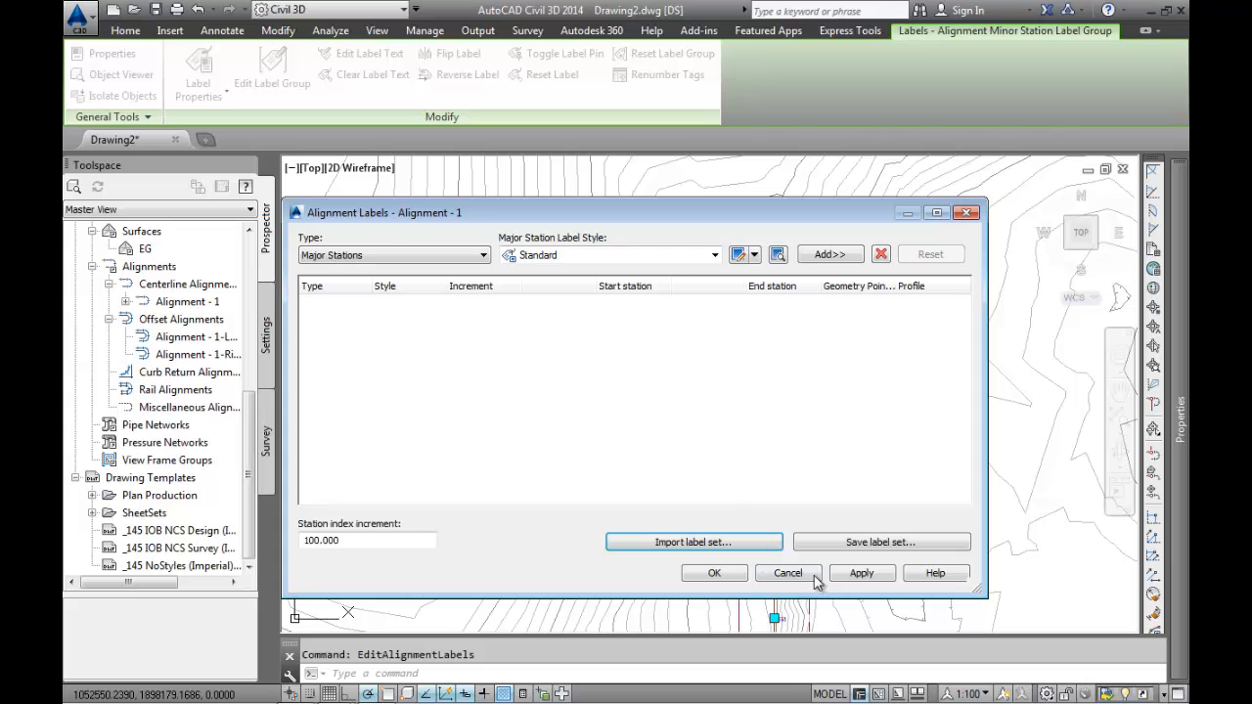
left_click(860, 574)
left_click(714, 573)
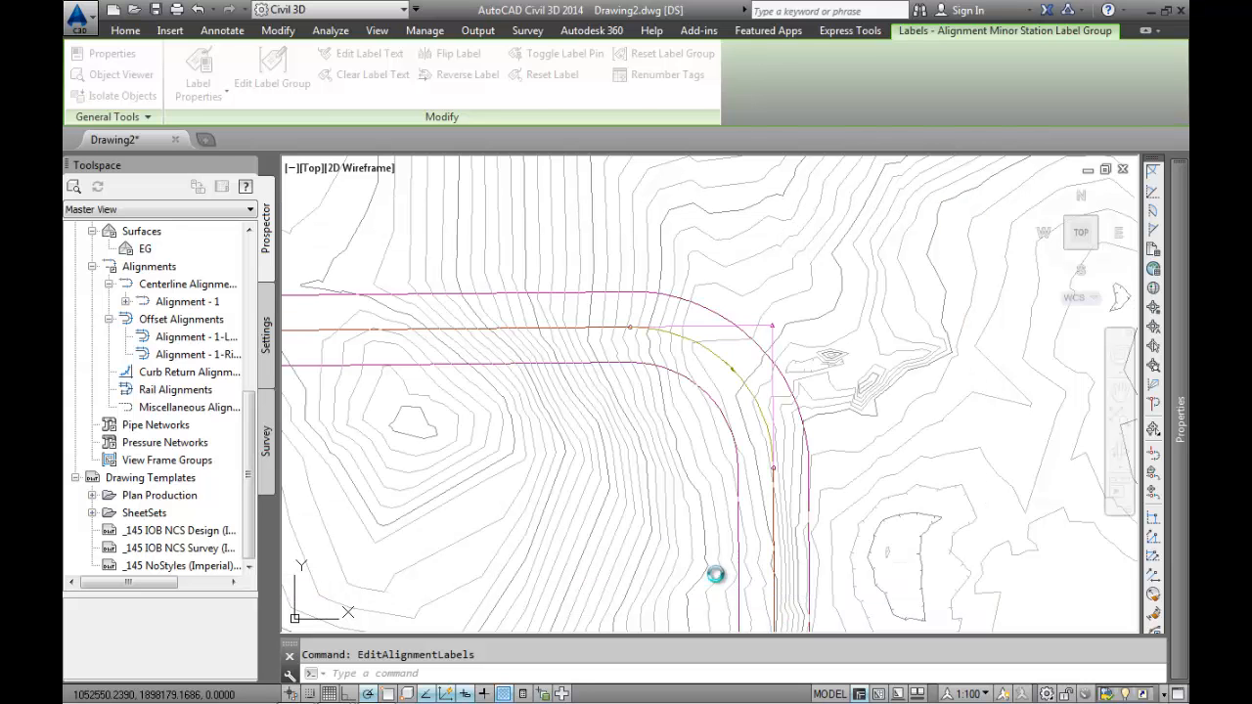
Change the style of the Alignment - 1 centerline and both offset alignments together to Standard.
left_click(716, 405)
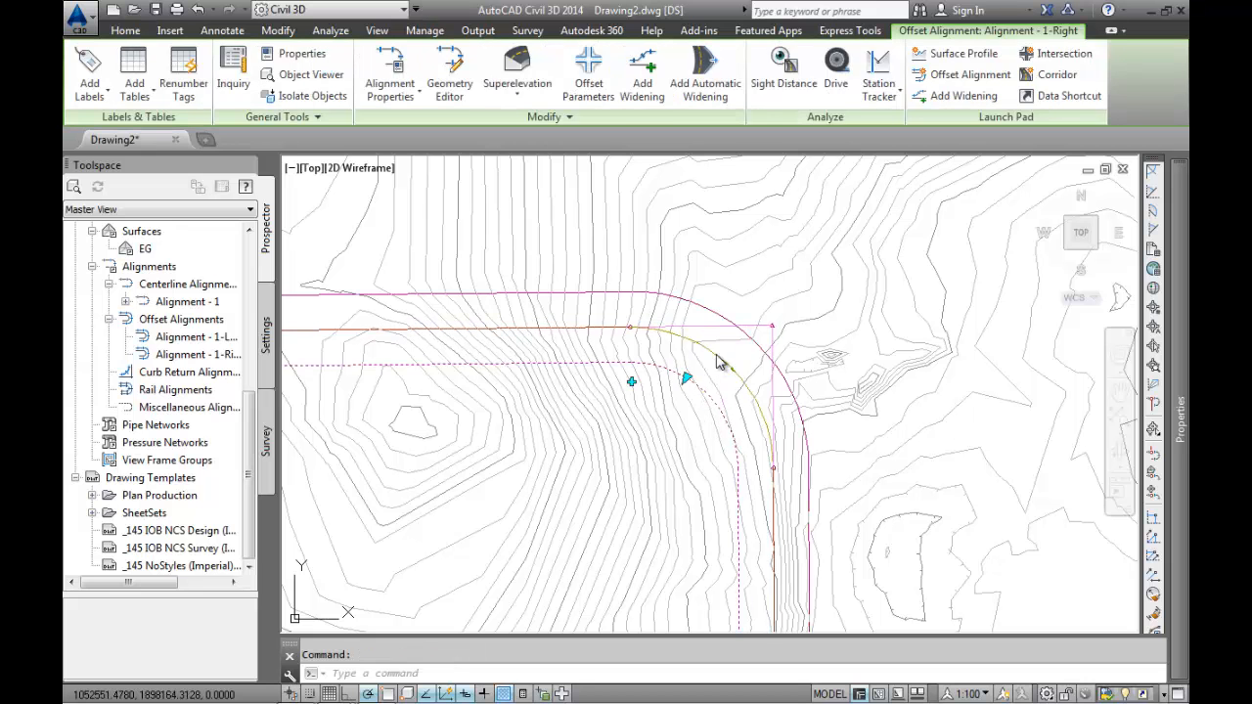
left_click(731, 327)
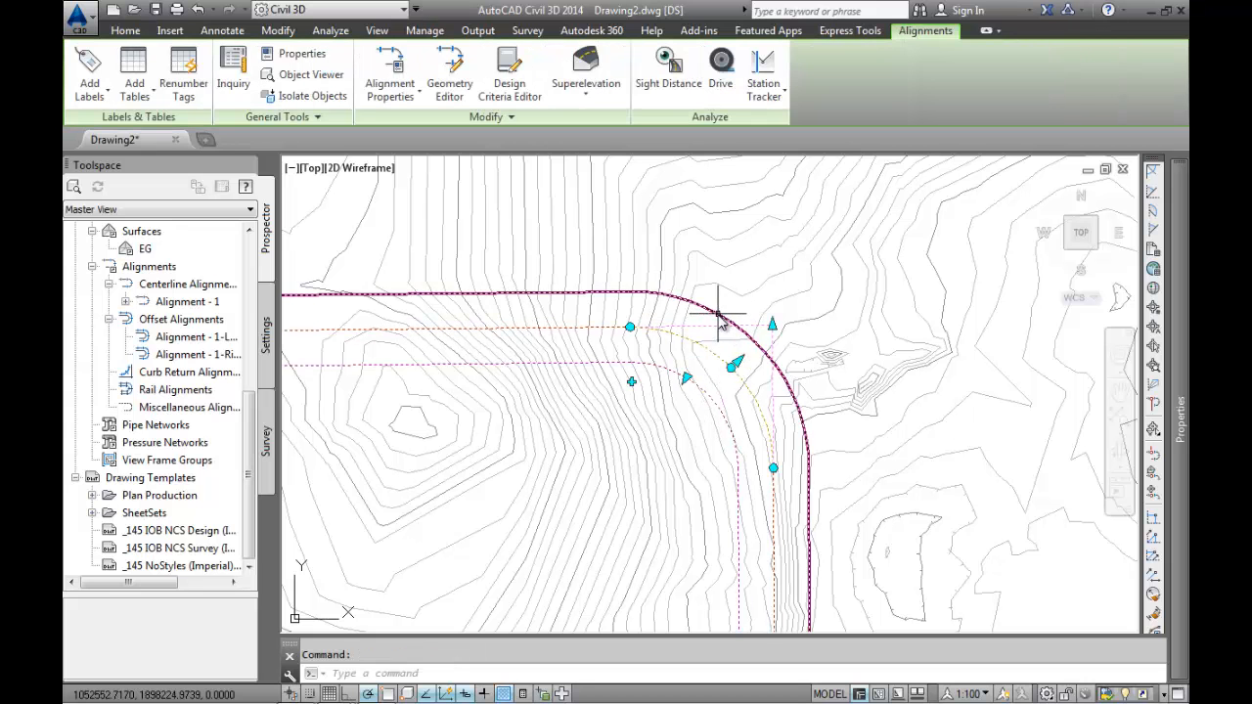
mouse_move(1181, 421)
left_click(1117, 224)
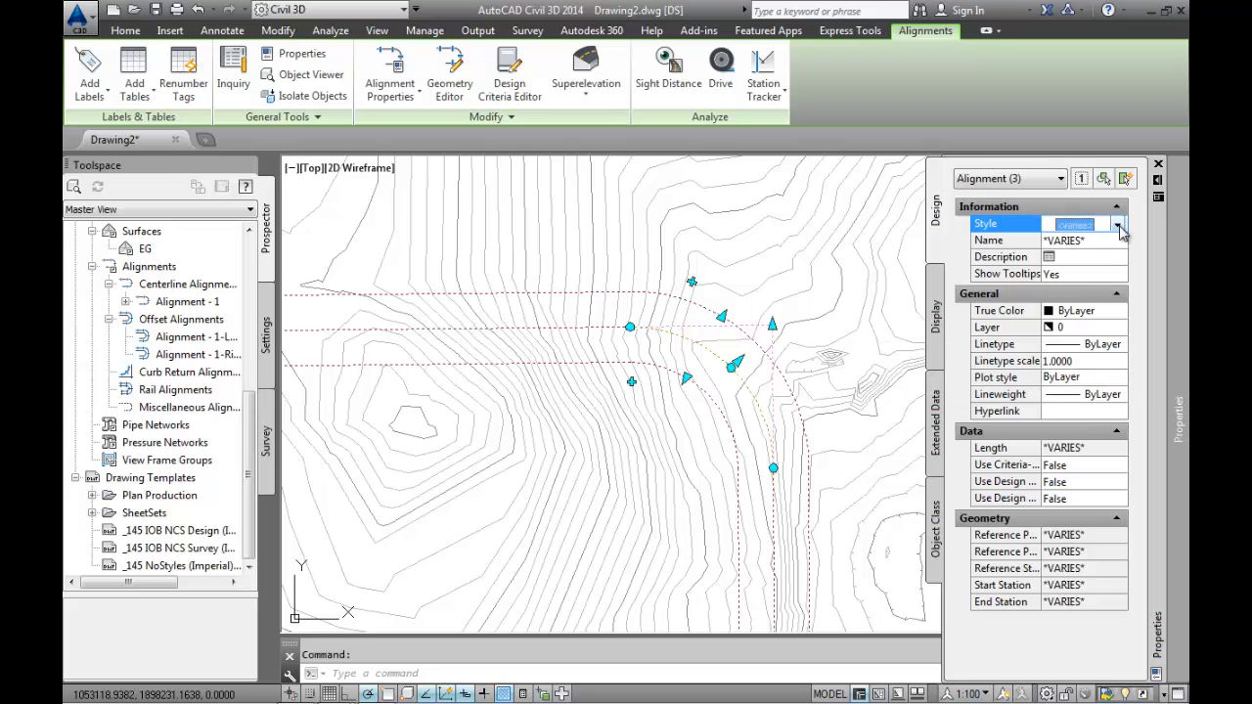
left_click(1117, 224)
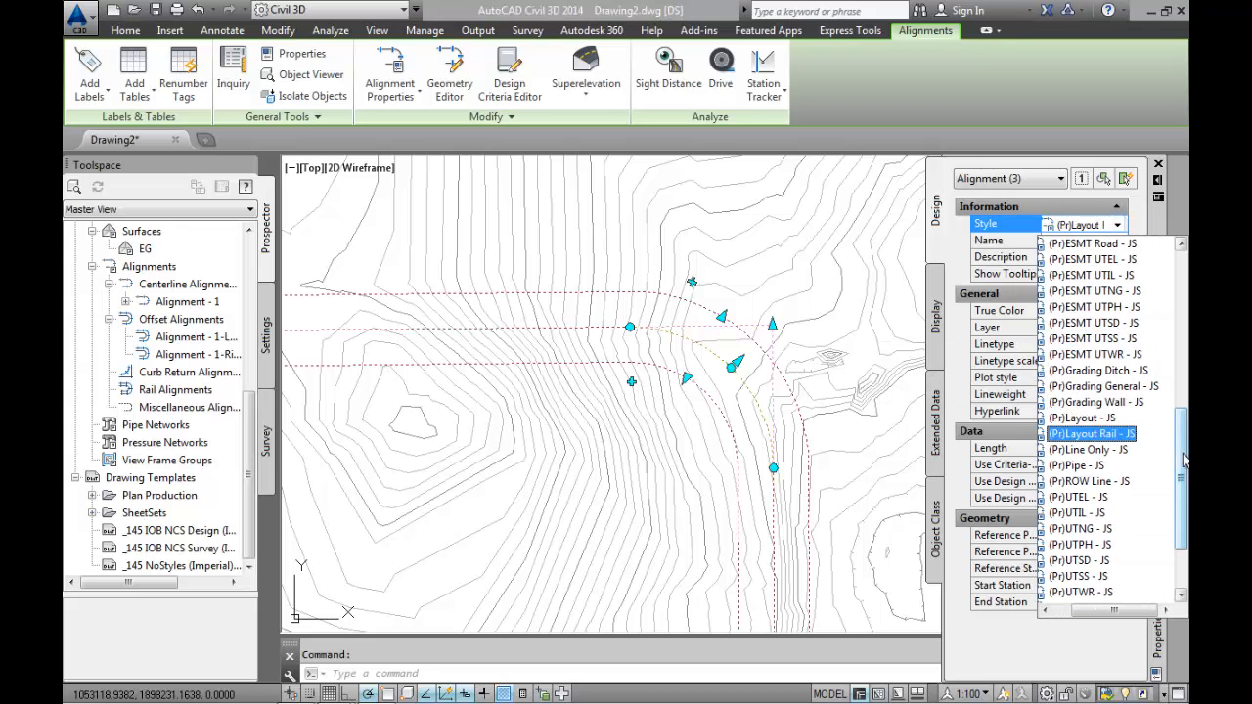
scroll(1184, 460, "down", 2)
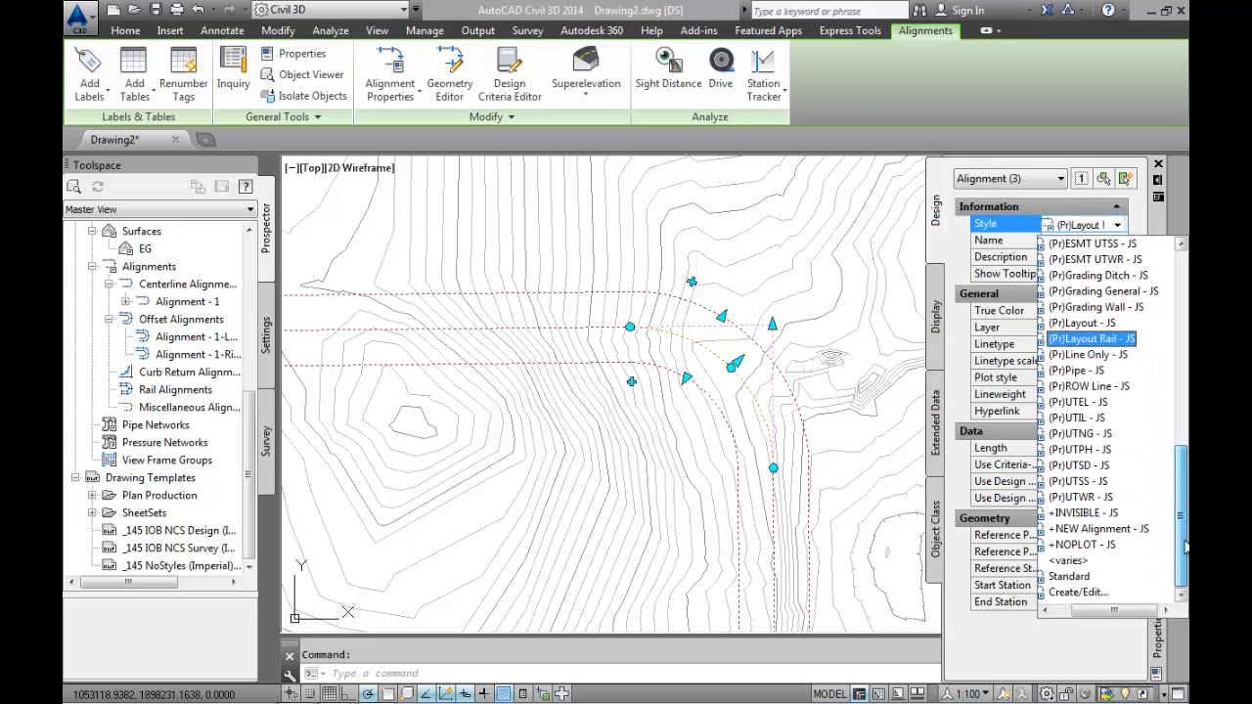
left_click(1069, 577)
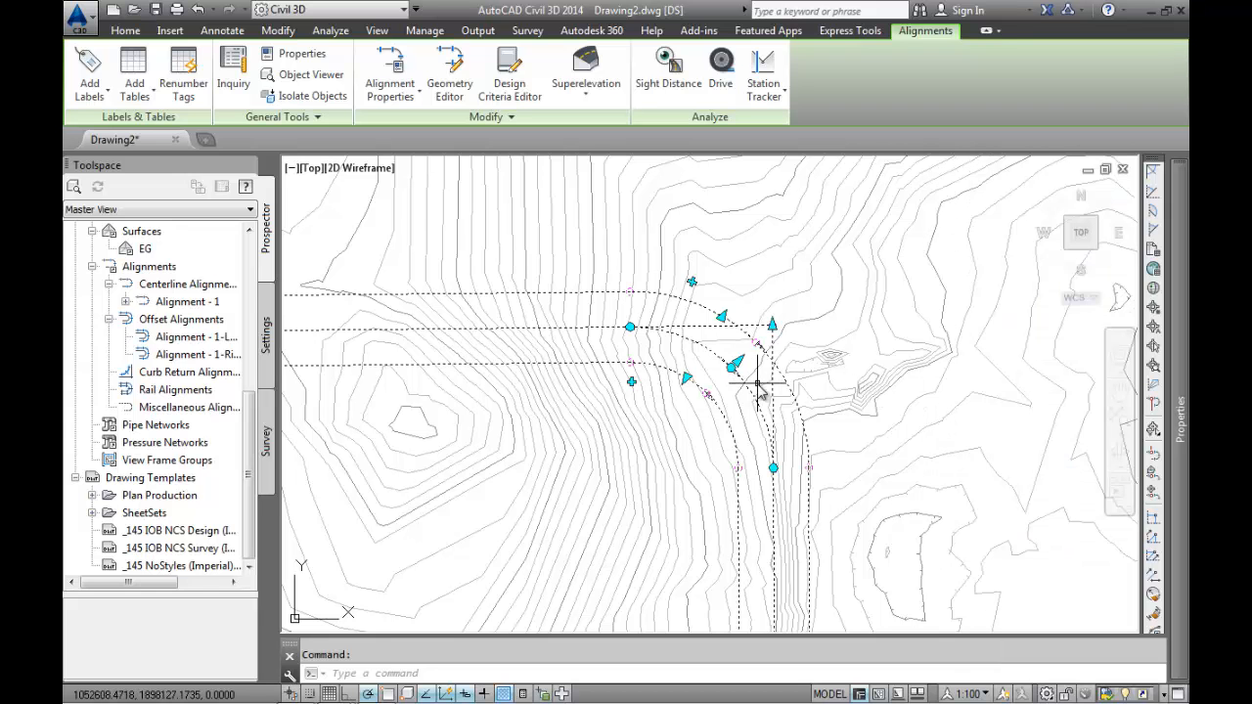
Set the object style of the Design profile in the profile view to Standard and apply it.
scroll(761, 396, "down", 5)
middle_click_drag(761, 411, 712, 401)
middle_click_drag(902, 269, 879, 318)
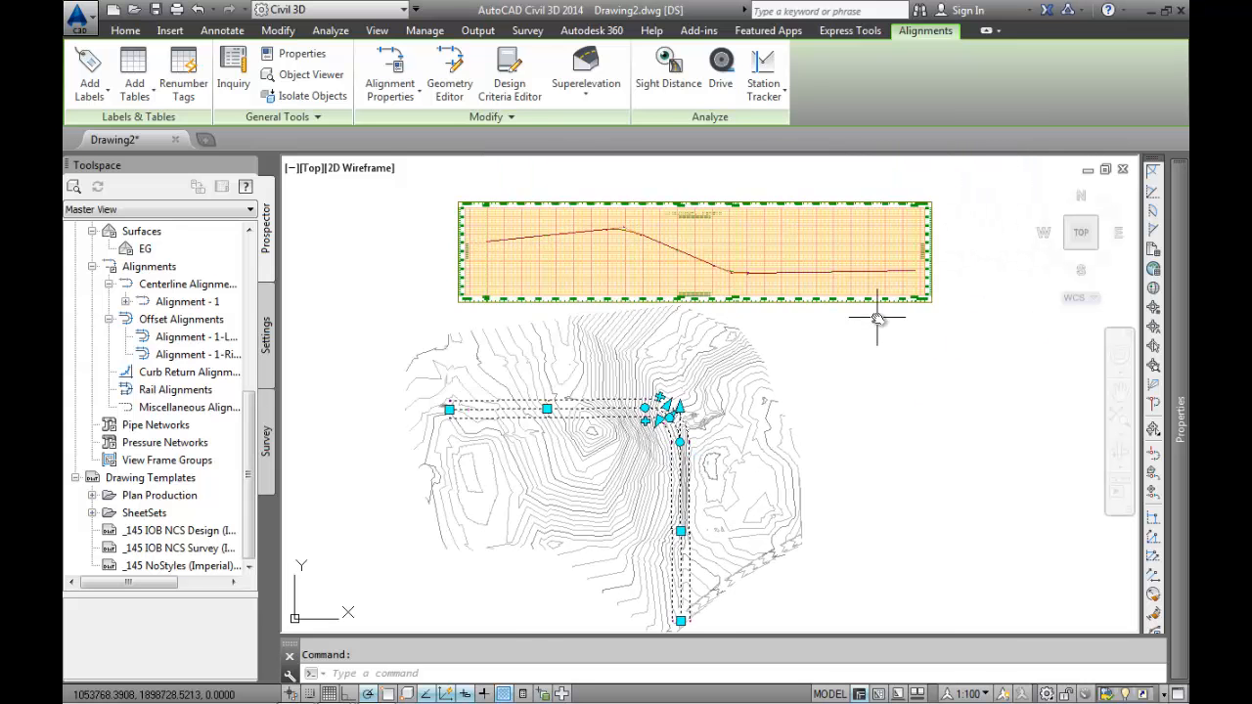
scroll(878, 319, "up", 2)
scroll(895, 294, "up", 2)
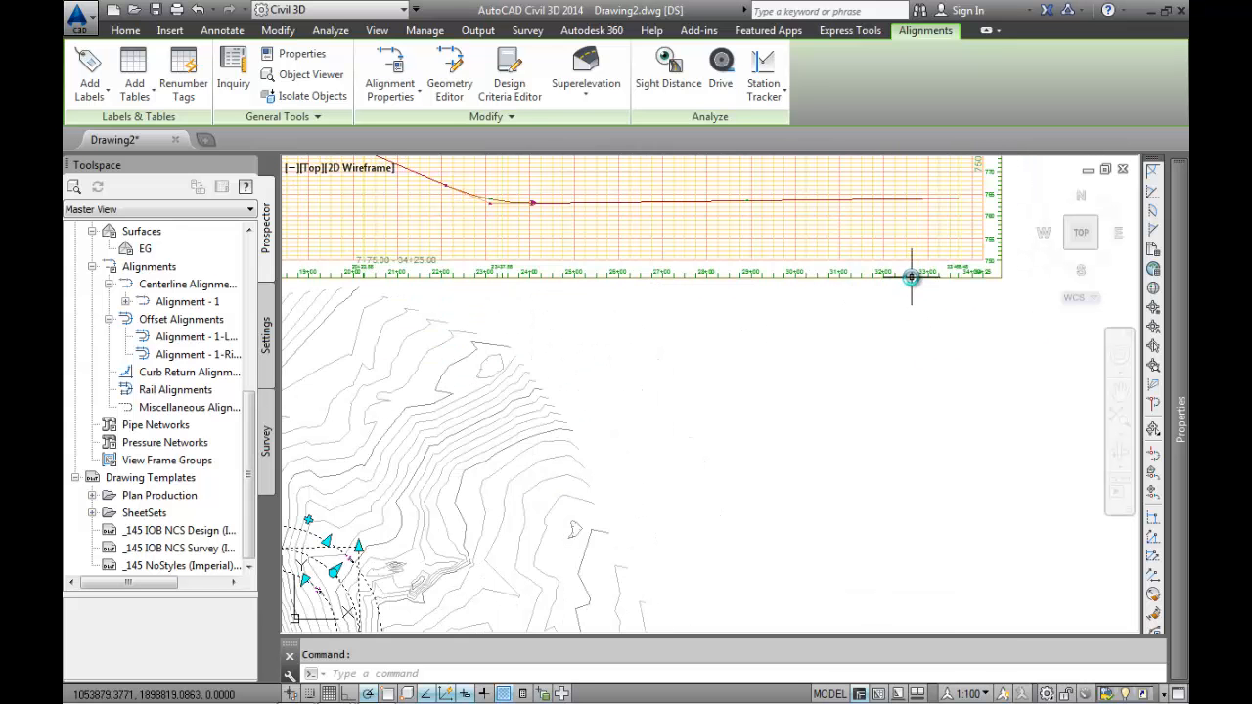
left_click(811, 272)
left_click(386, 97)
left_click(311, 166)
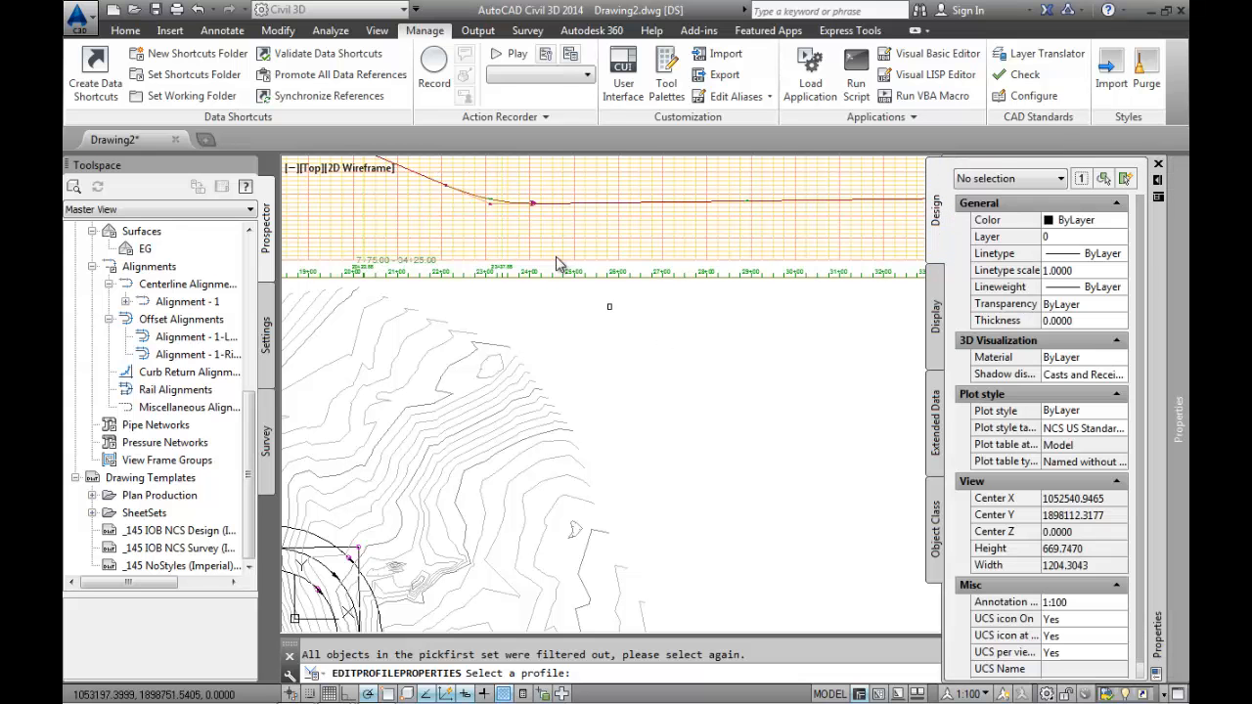
left_click(562, 208)
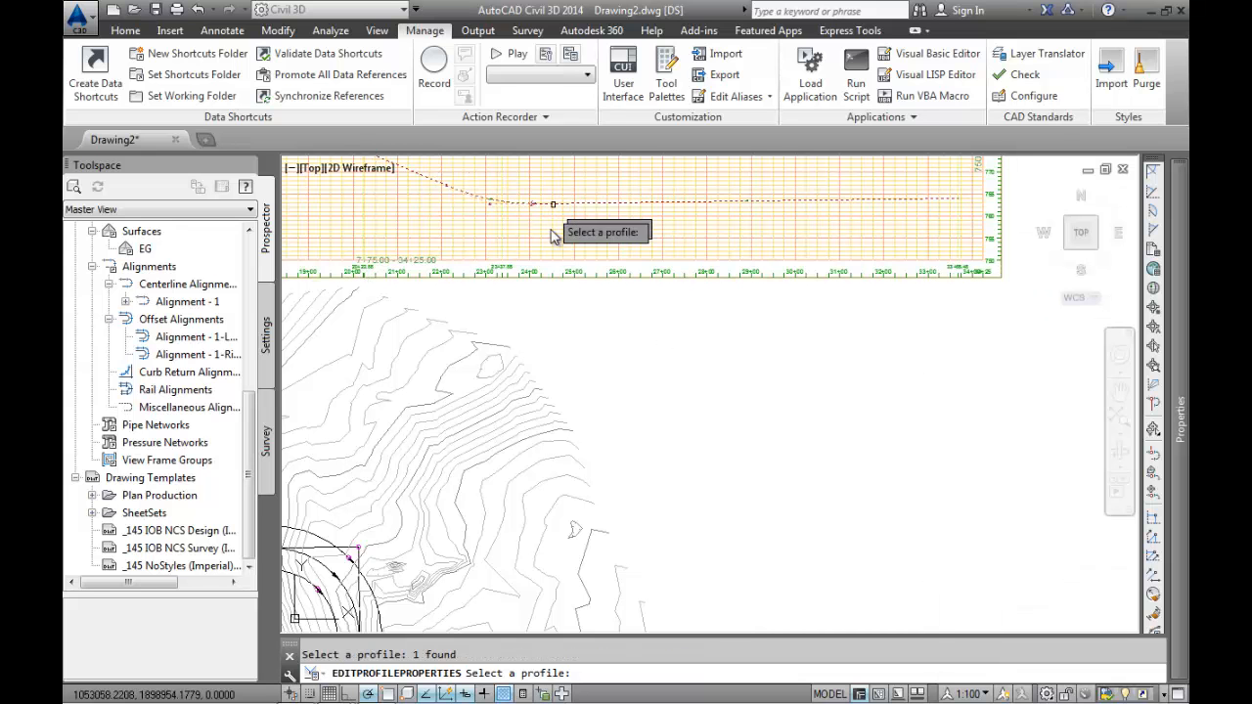
key("Return")
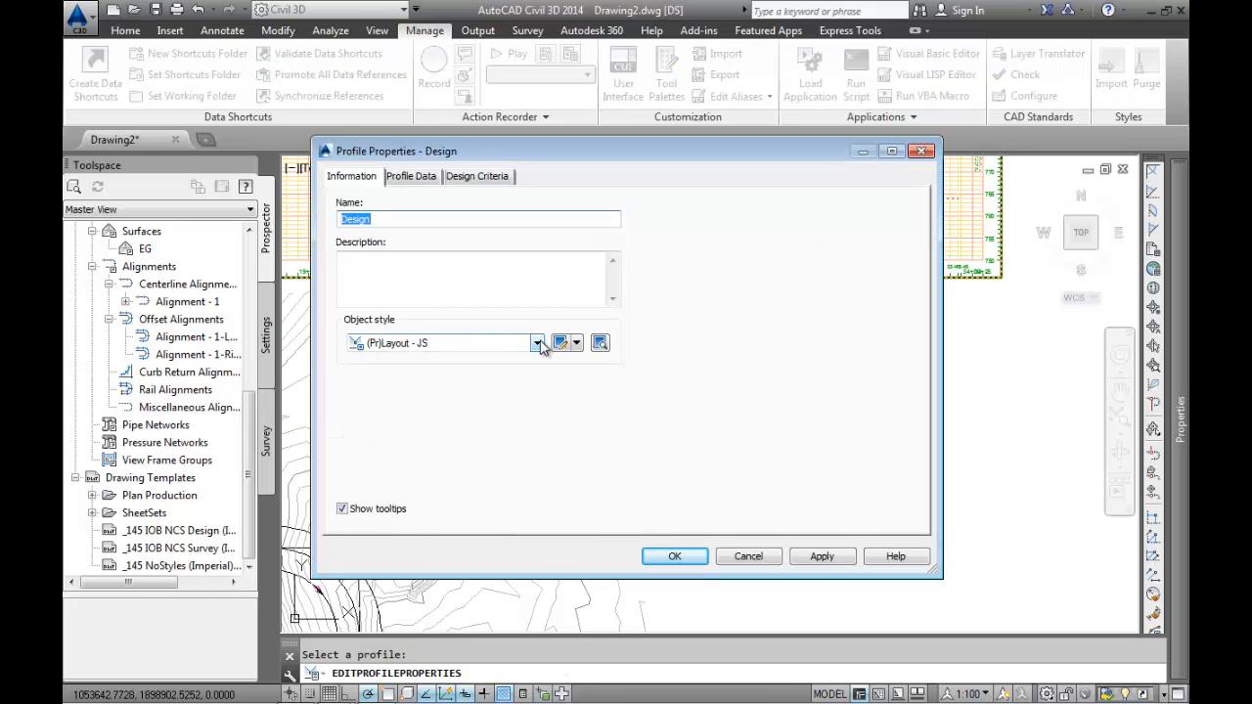
left_click(537, 342)
left_click(404, 613)
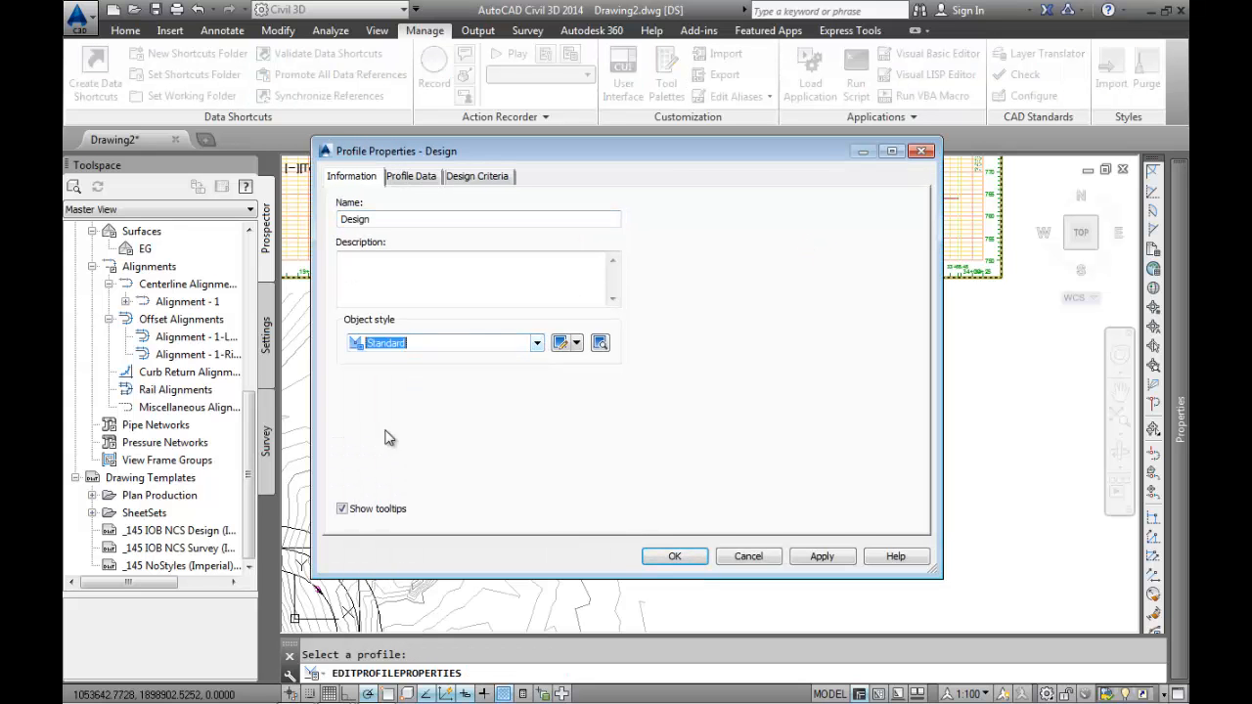
left_click(822, 557)
left_click(689, 559)
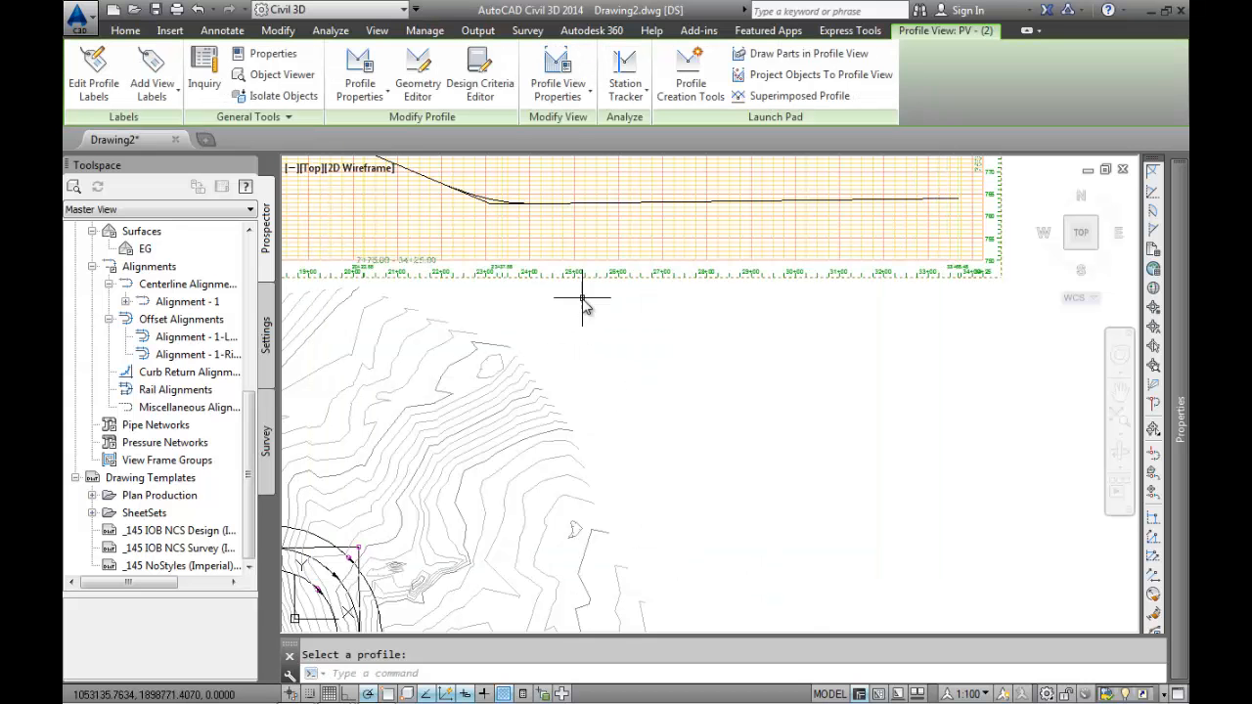
Change the object style of the PV - (2) profile view to Standard in its properties.
left_click(577, 93)
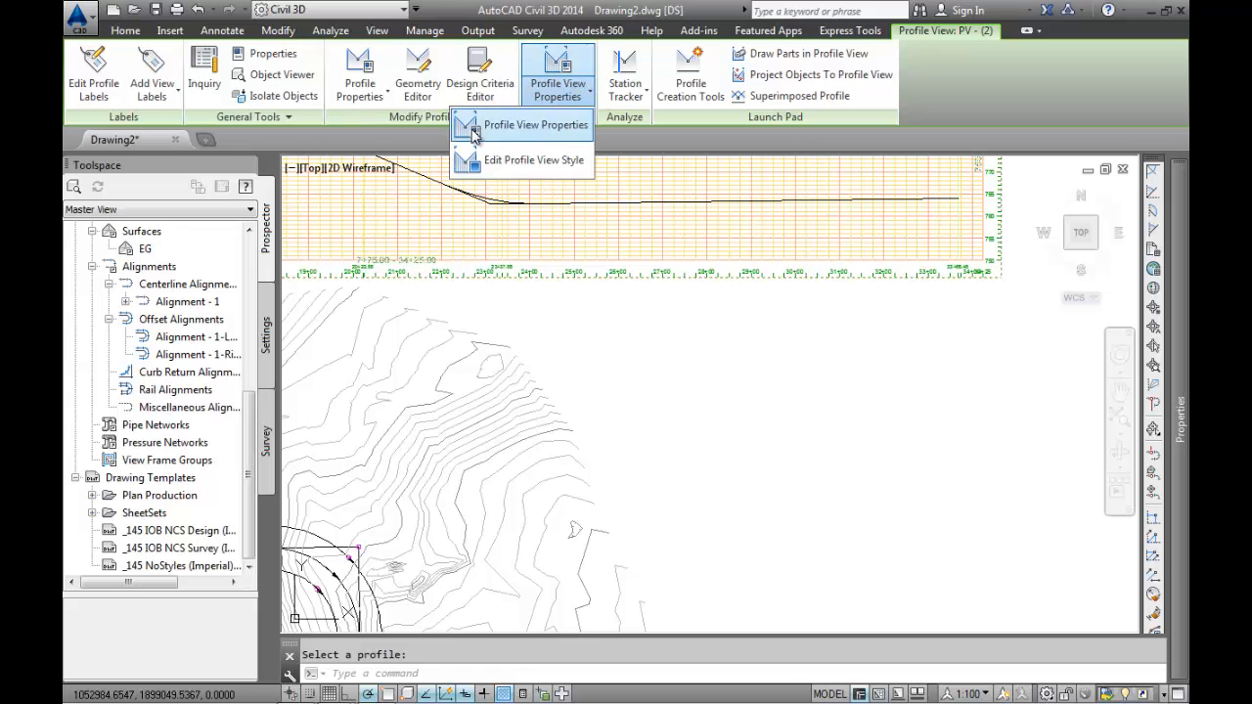
left_click(474, 127)
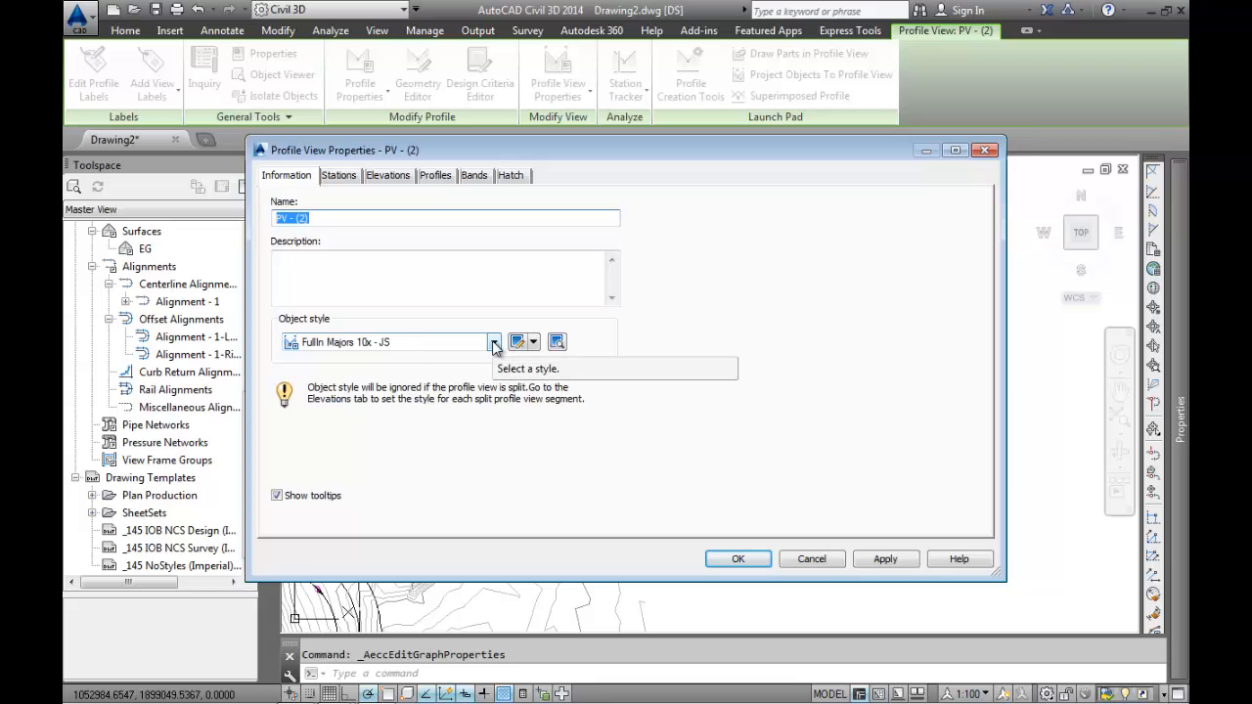
left_click(493, 343)
left_click_drag(561, 509, 584, 653)
left_click(328, 672)
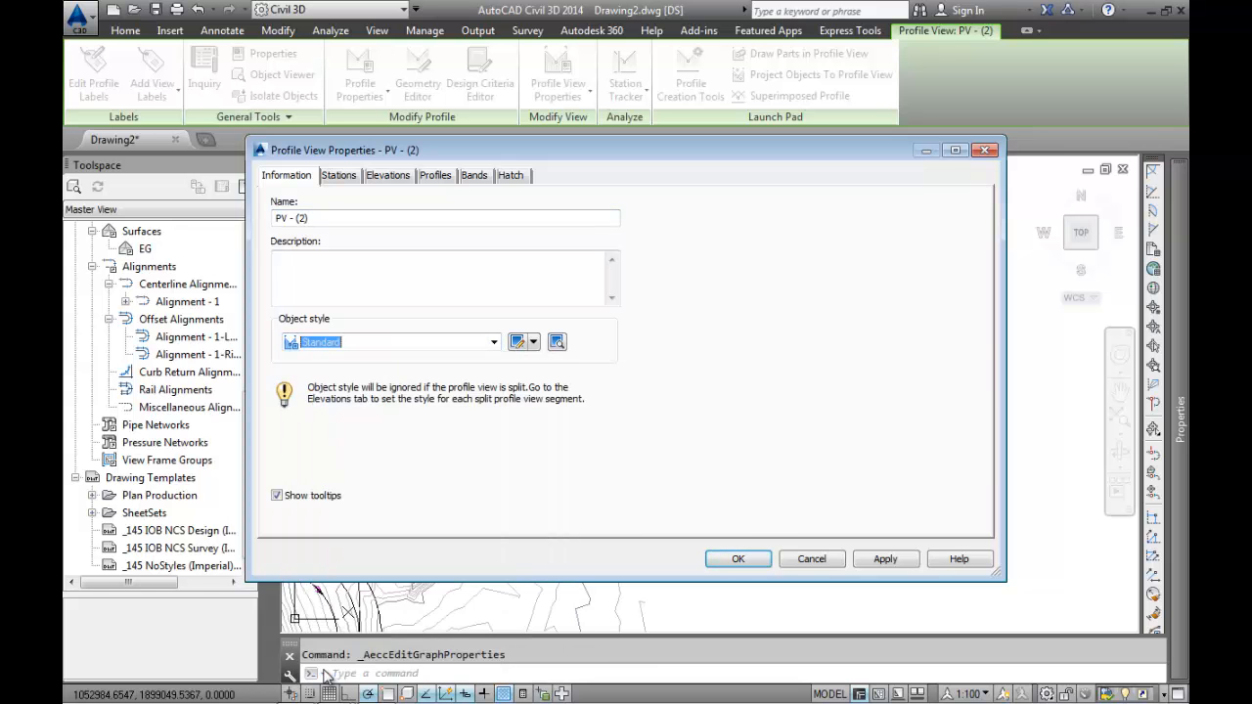
left_click(884, 559)
left_click(739, 559)
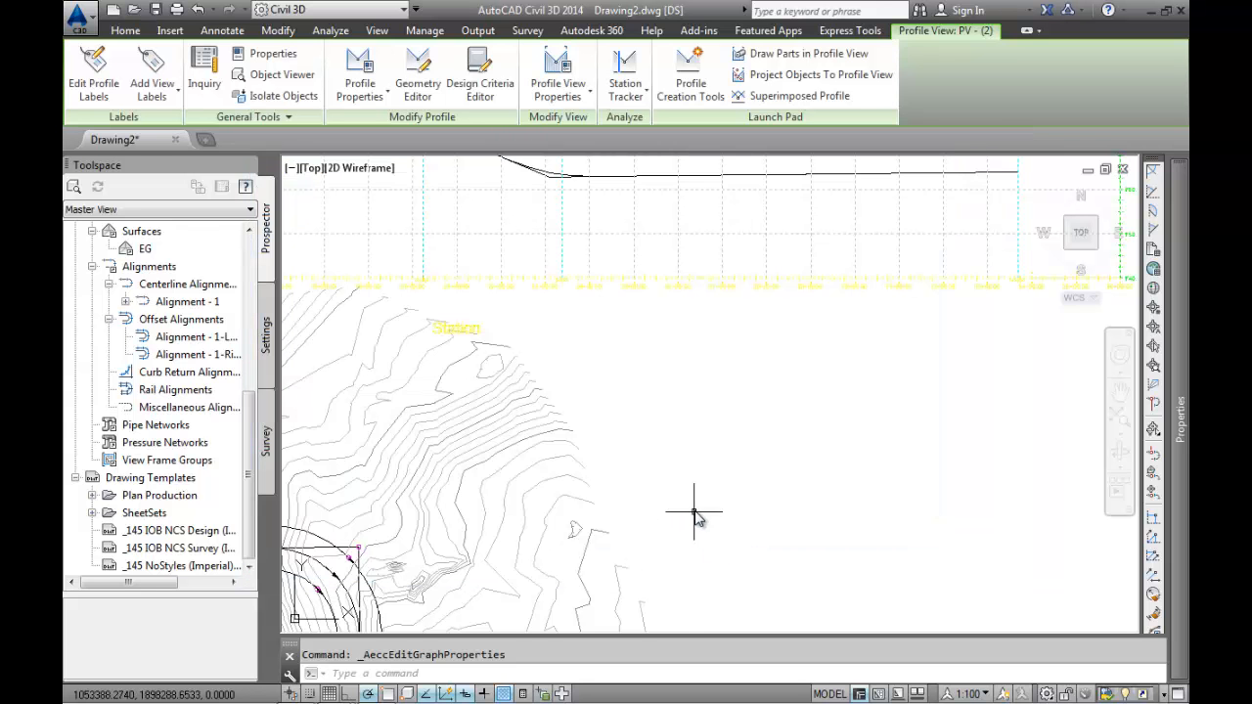
Inspect the style and layer properties of the profile view and the Design profile.
mouse_move(717, 457)
middle_mouse_down()
mouse_move(769, 382)
mouse_move(762, 398)
middle_mouse_up()
middle_click_drag(896, 394, 890, 396)
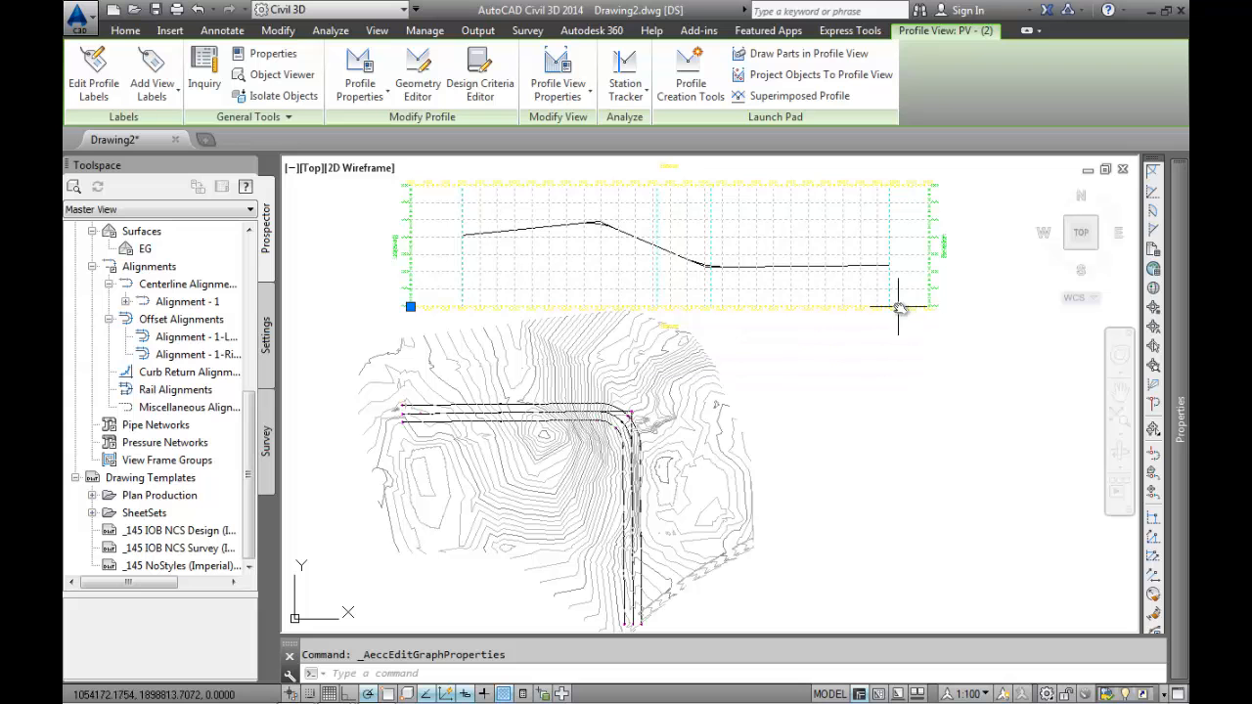
mouse_move(1156, 352)
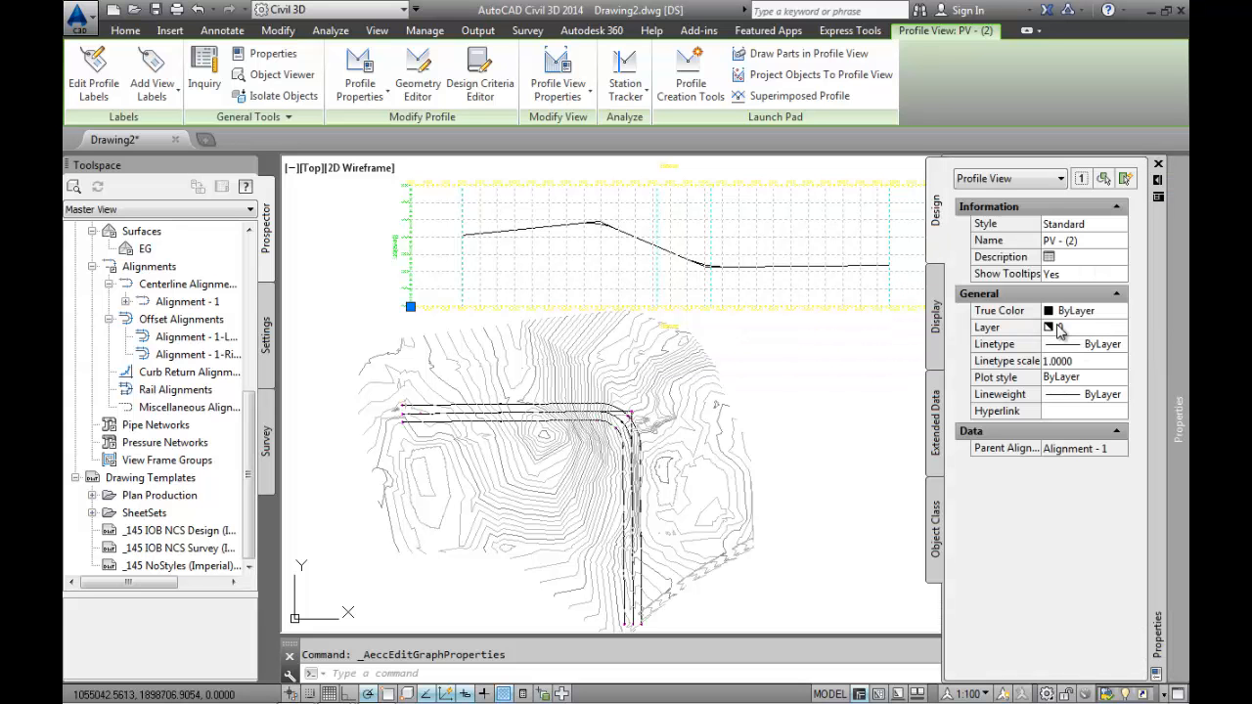
left_click(867, 270)
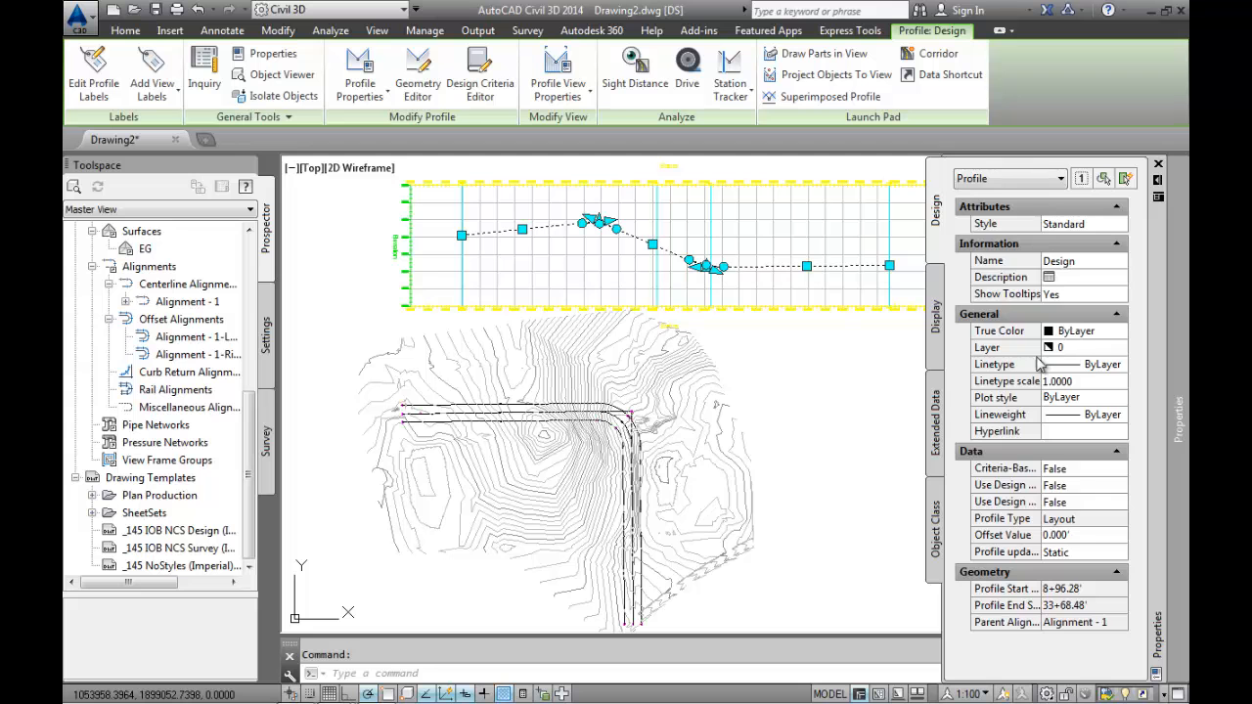
Check the layer properties of the left offset, centerline and right offset alignments and of the EG surface.
scroll(638, 408, "up", 3)
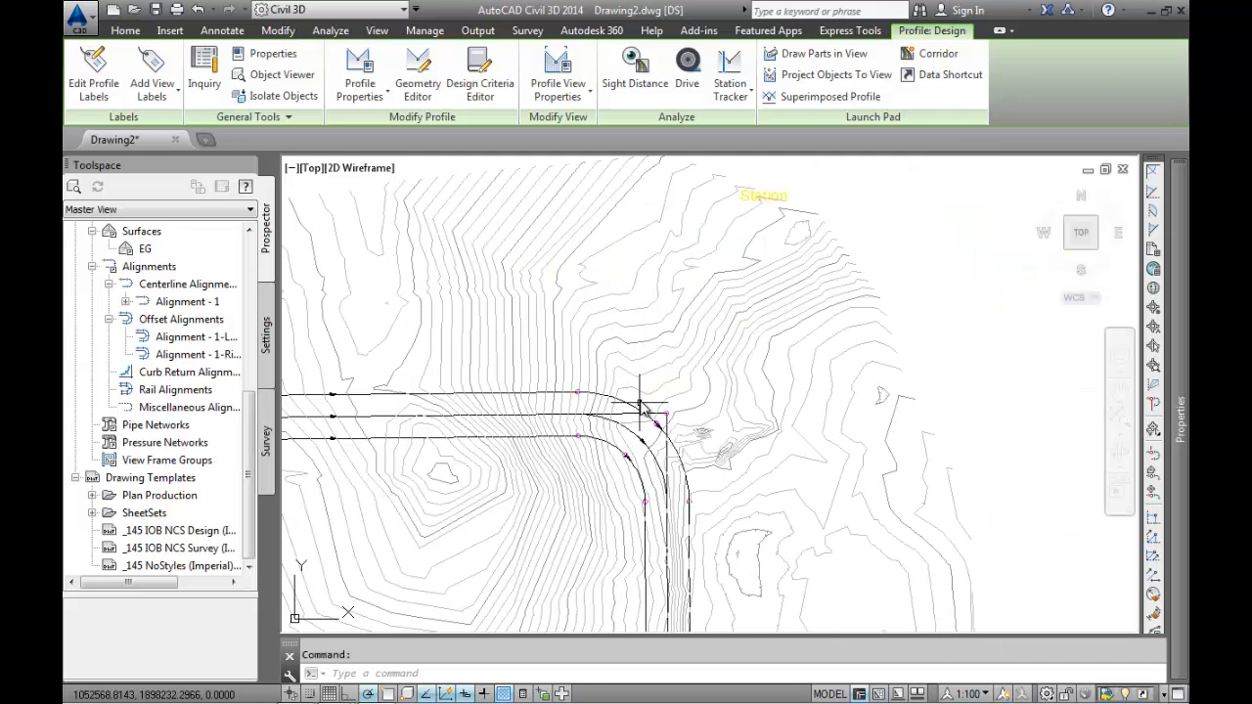
left_click(633, 413)
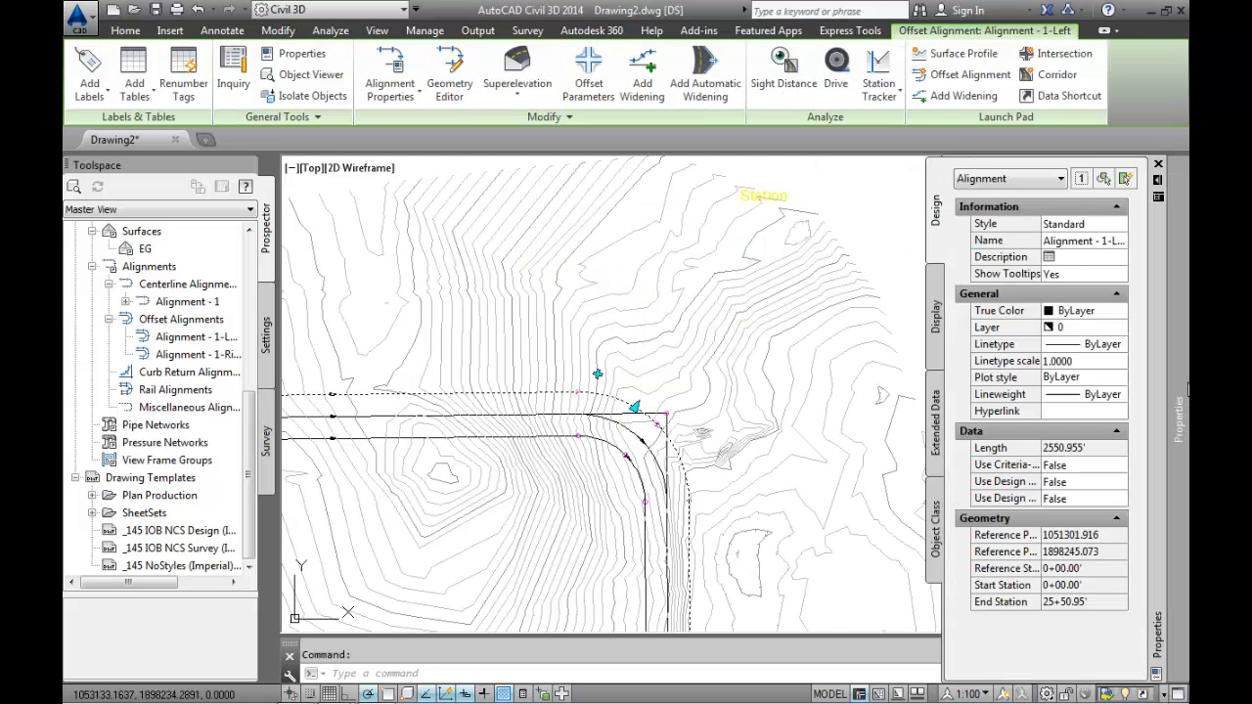
left_click(606, 417)
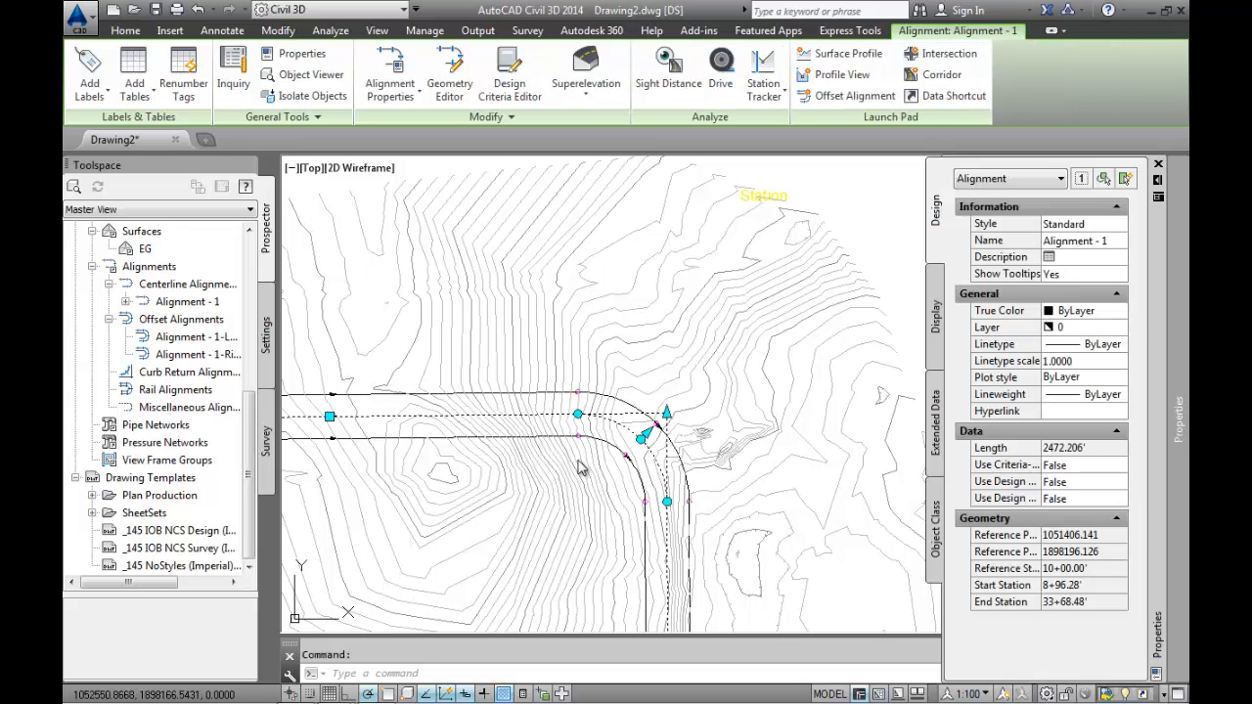
key("Escape")
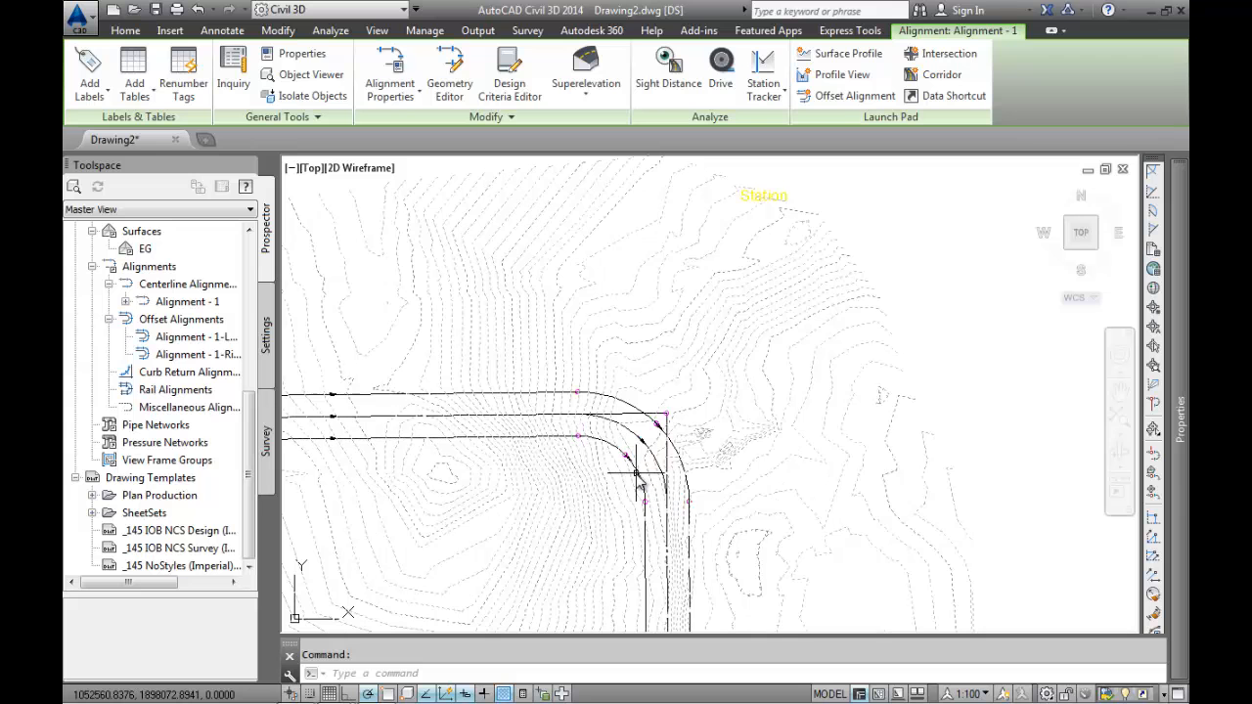
left_click(1084, 460)
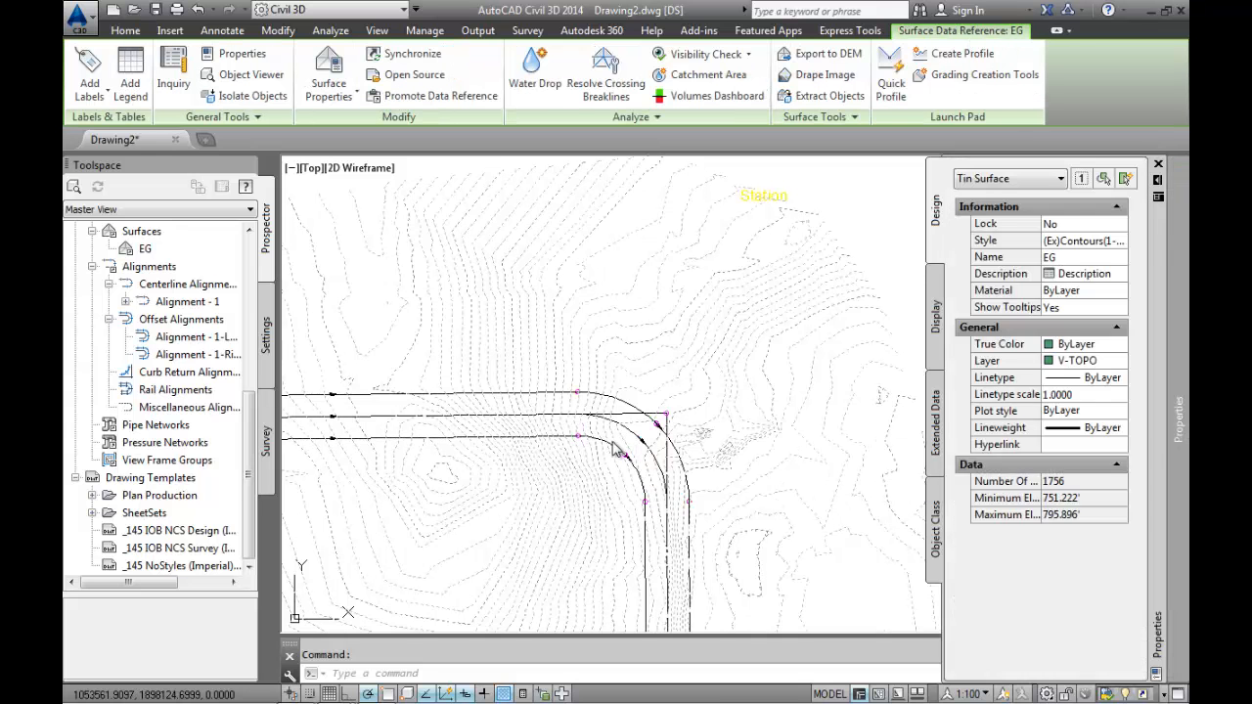
left_click(634, 445)
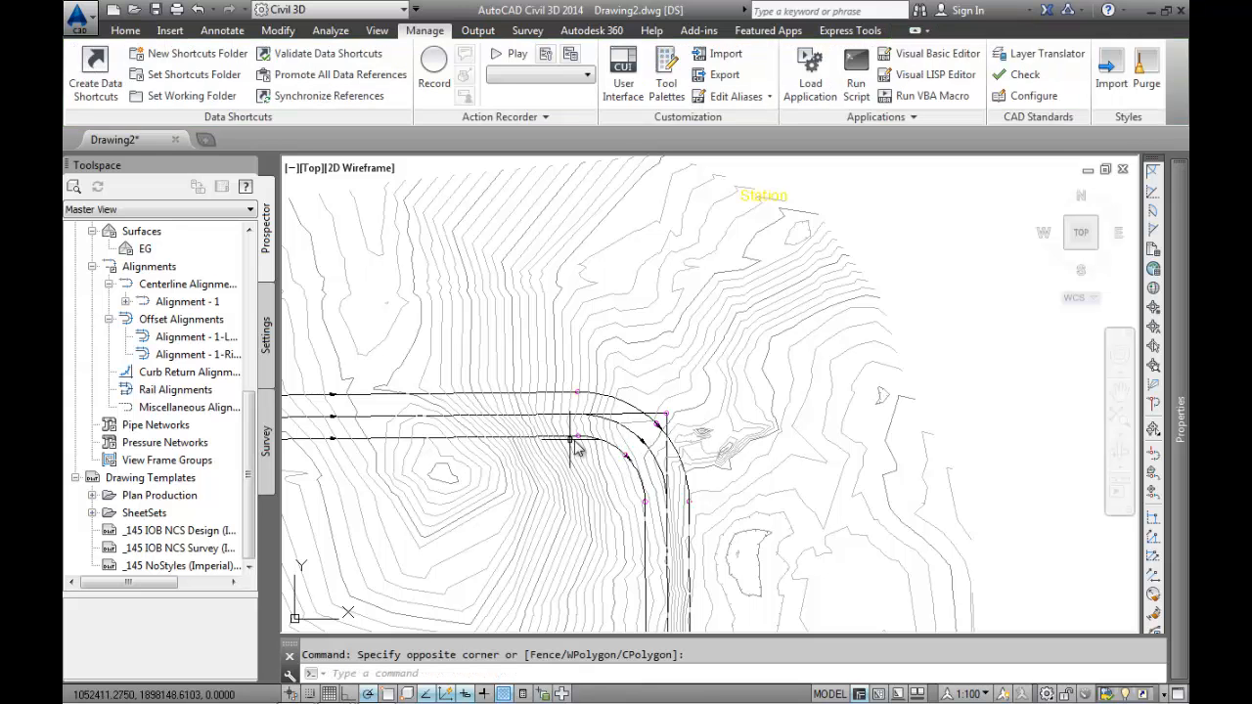
scroll(620, 444, "up", 4)
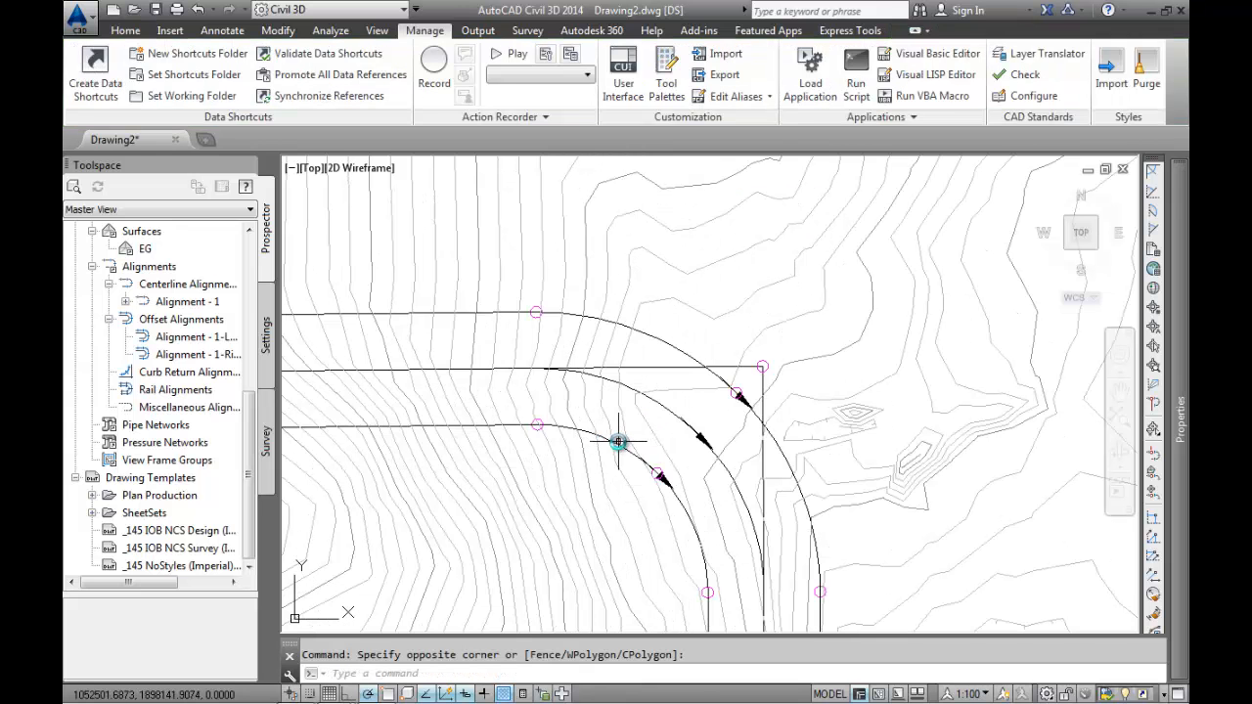
double_click(618, 447)
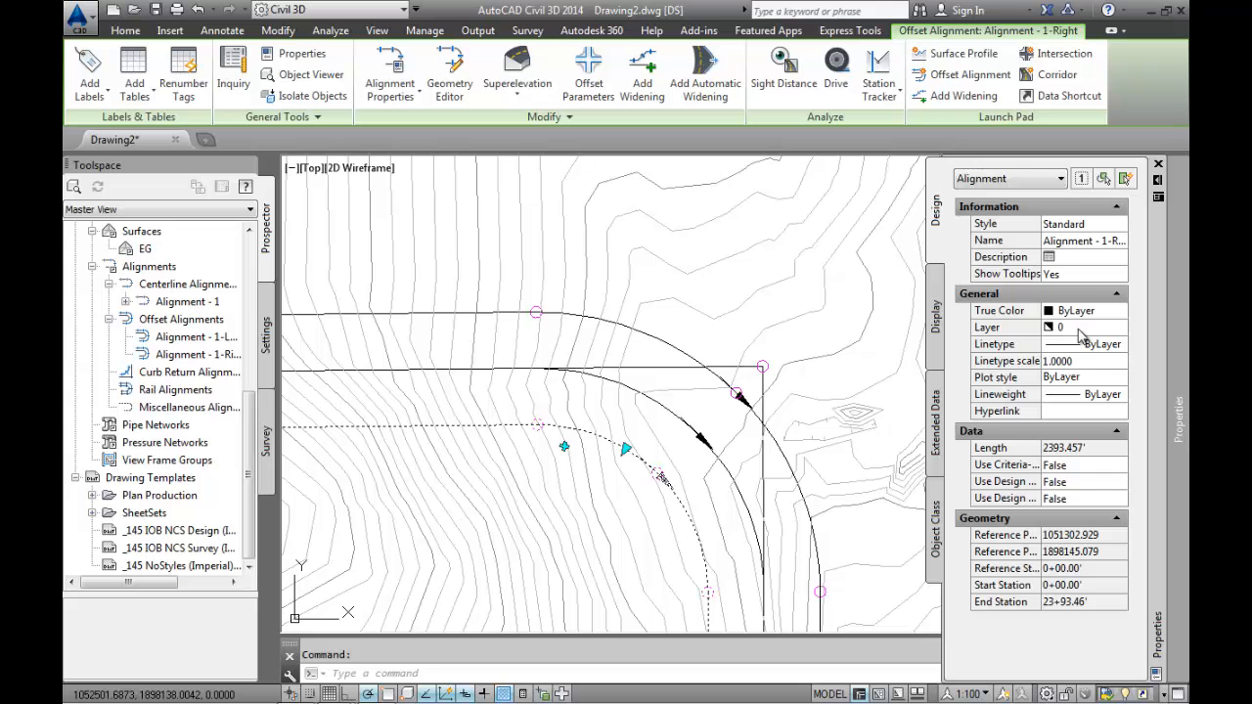
scroll(846, 512, "down", 5)
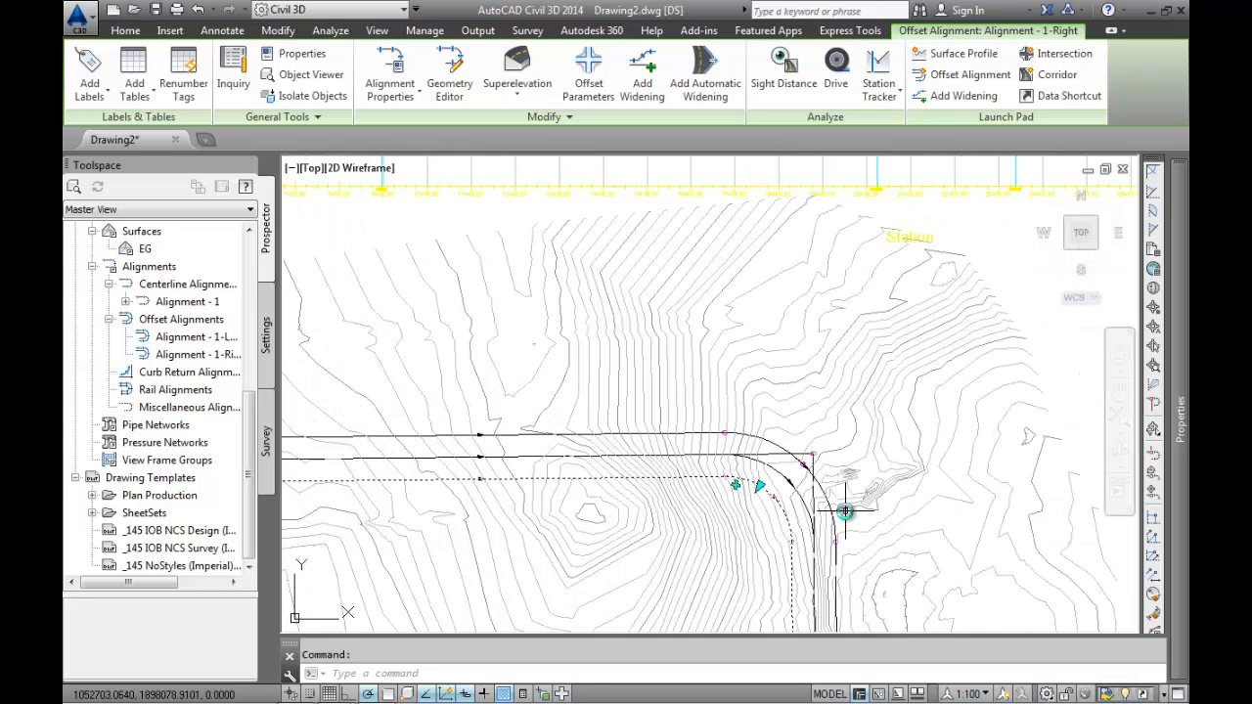
middle_click_drag(918, 523, 755, 454)
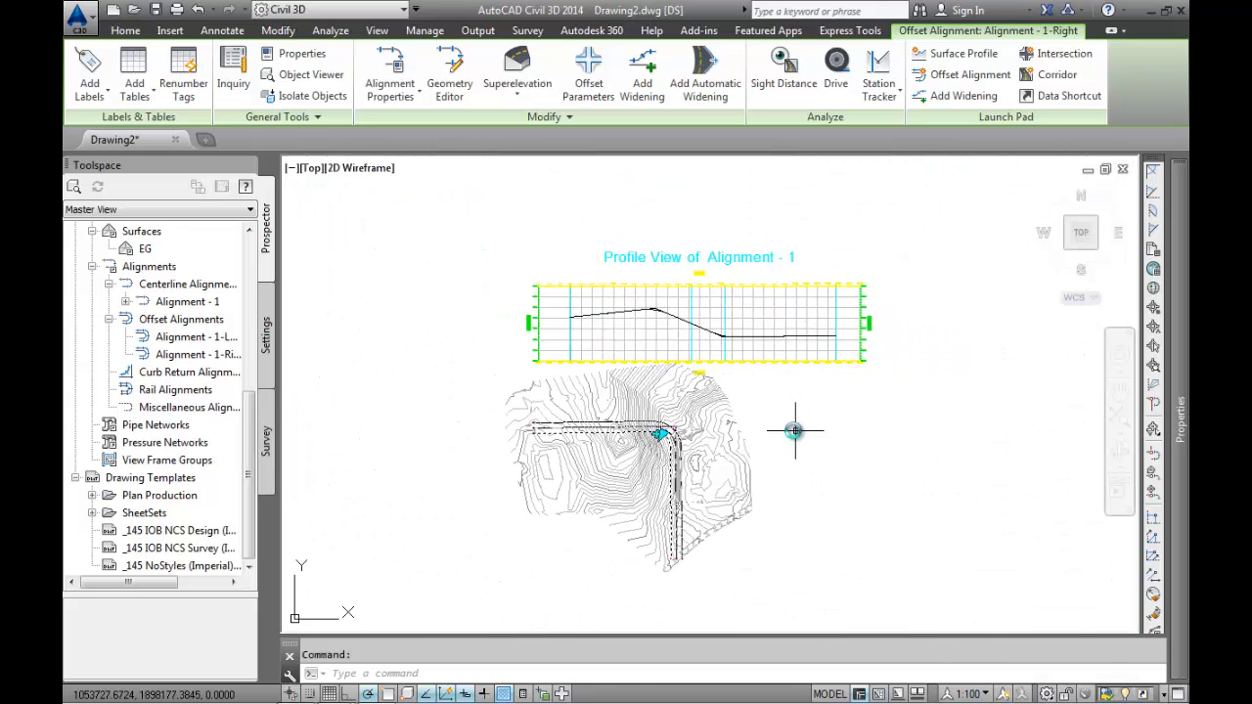
left_click(793, 429)
left_click(779, 422)
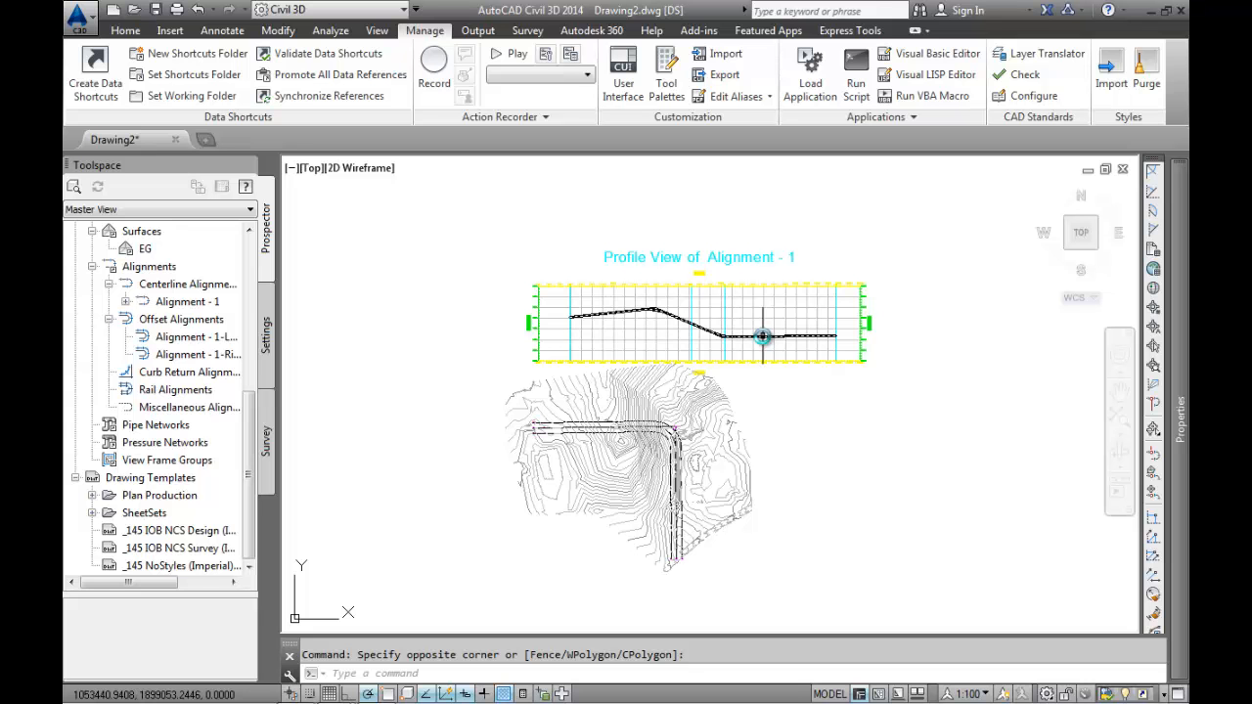
Write the centerline and both offset alignments to C:\C3D Projects\2013-04\DWGs\Aligns.dwg, deleting them from Drawing2 and replacing the existing file.
scroll(661, 435, "up", 5)
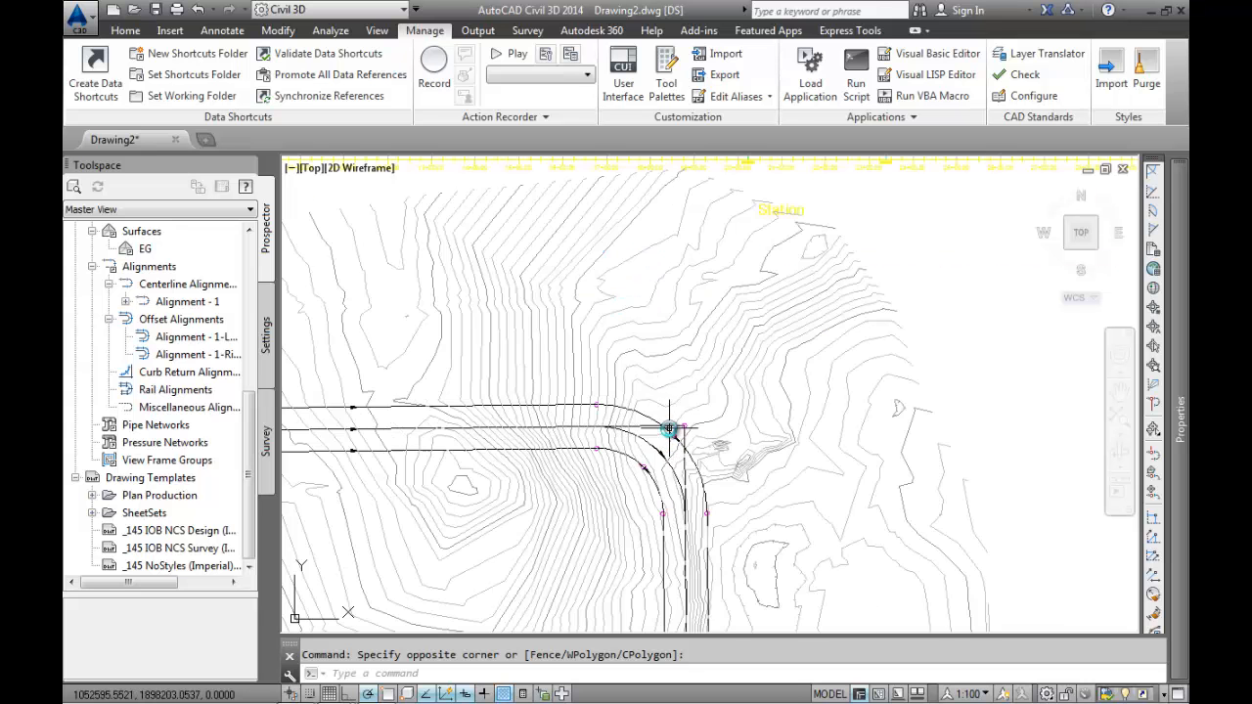
left_click(641, 442)
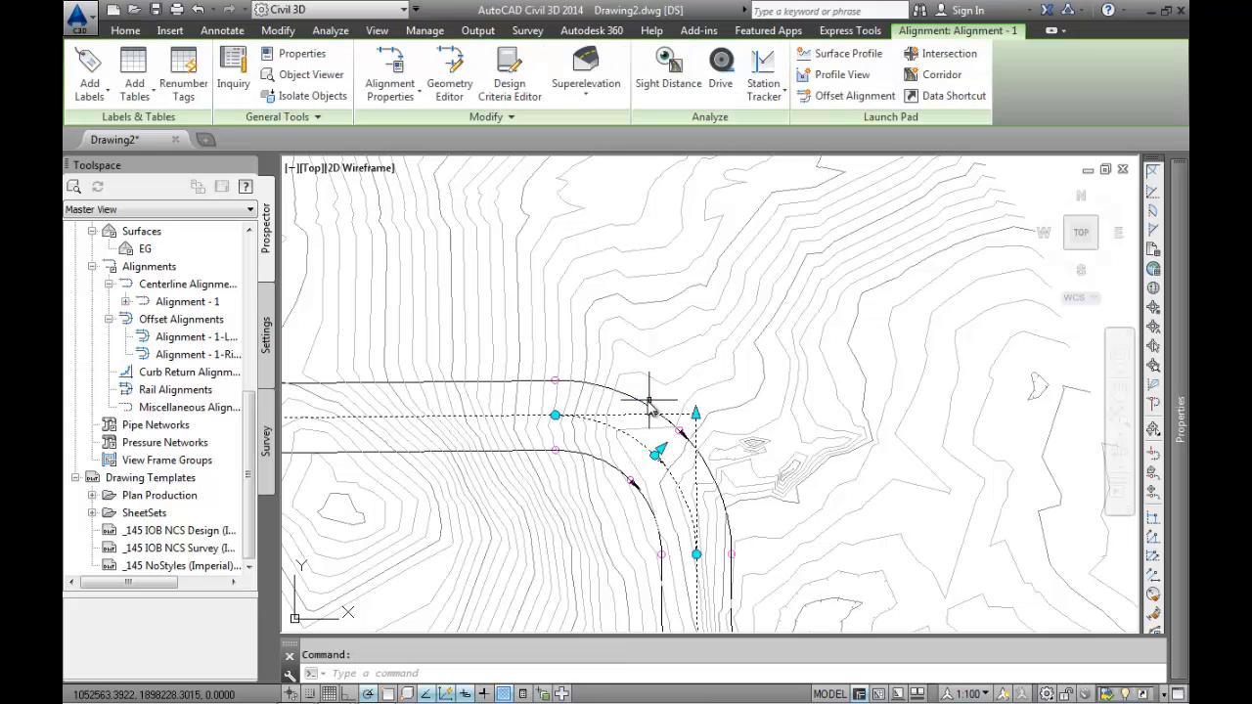
left_click(644, 403)
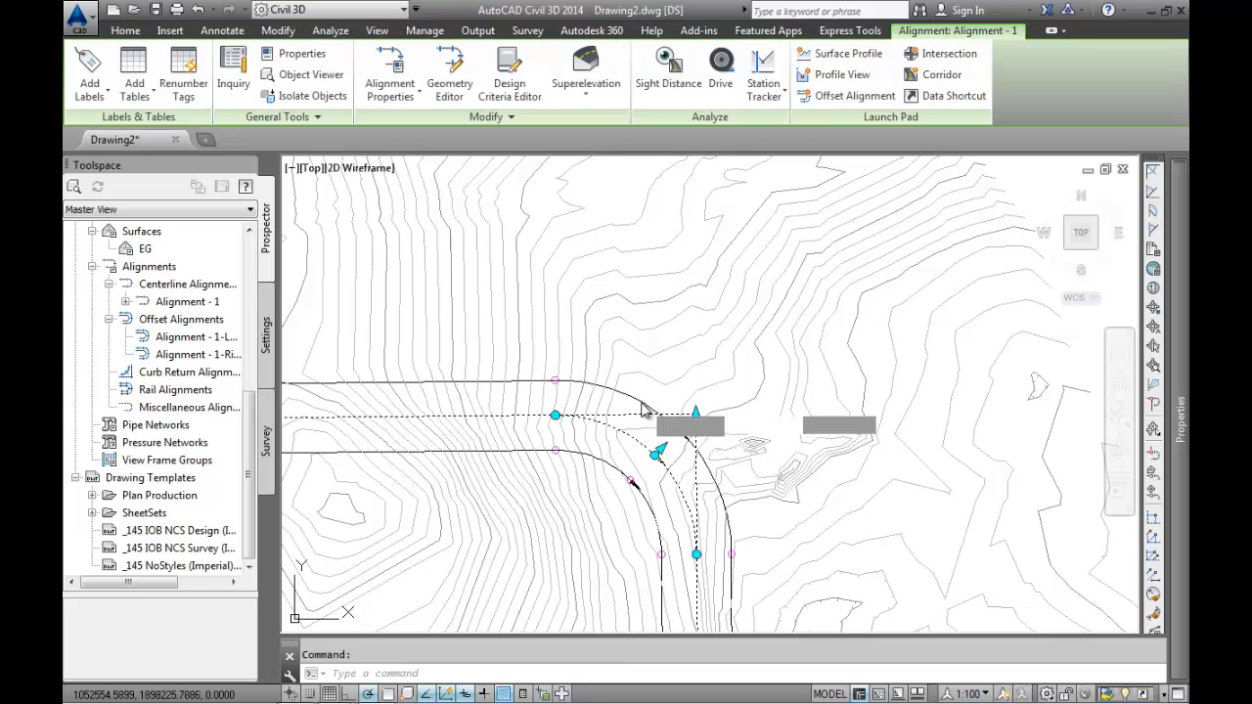
left_click(536, 459)
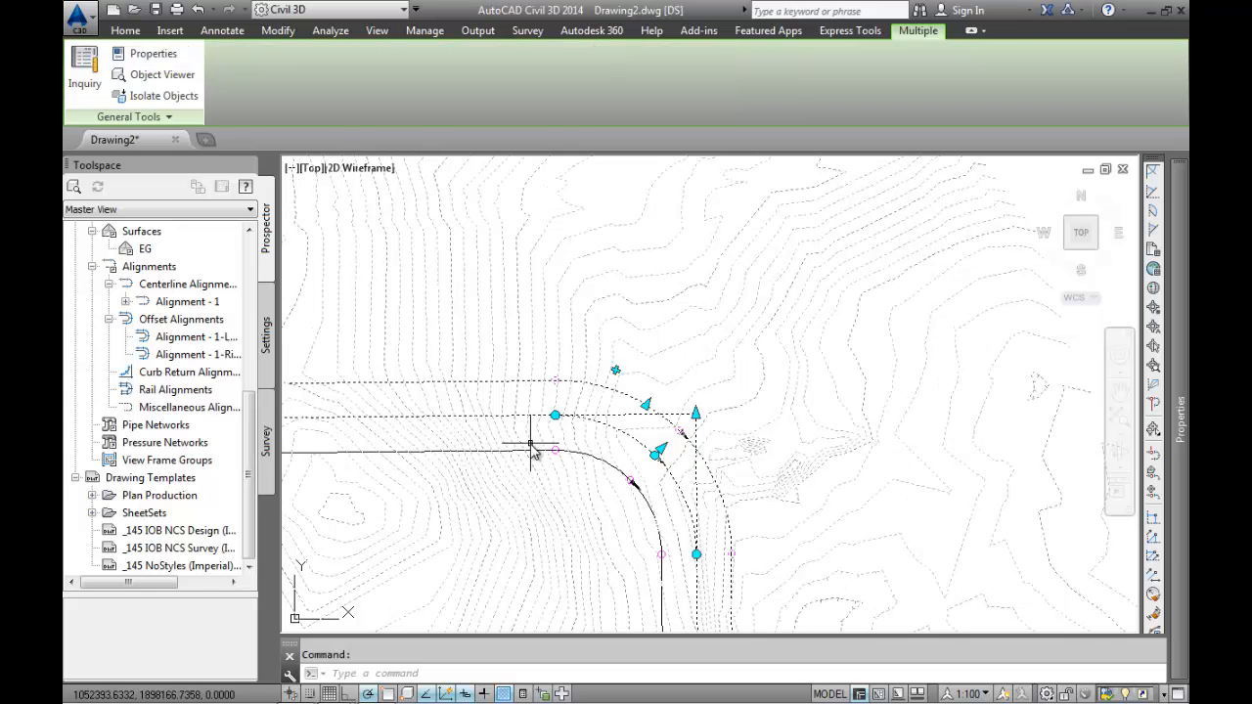
left_click(536, 462)
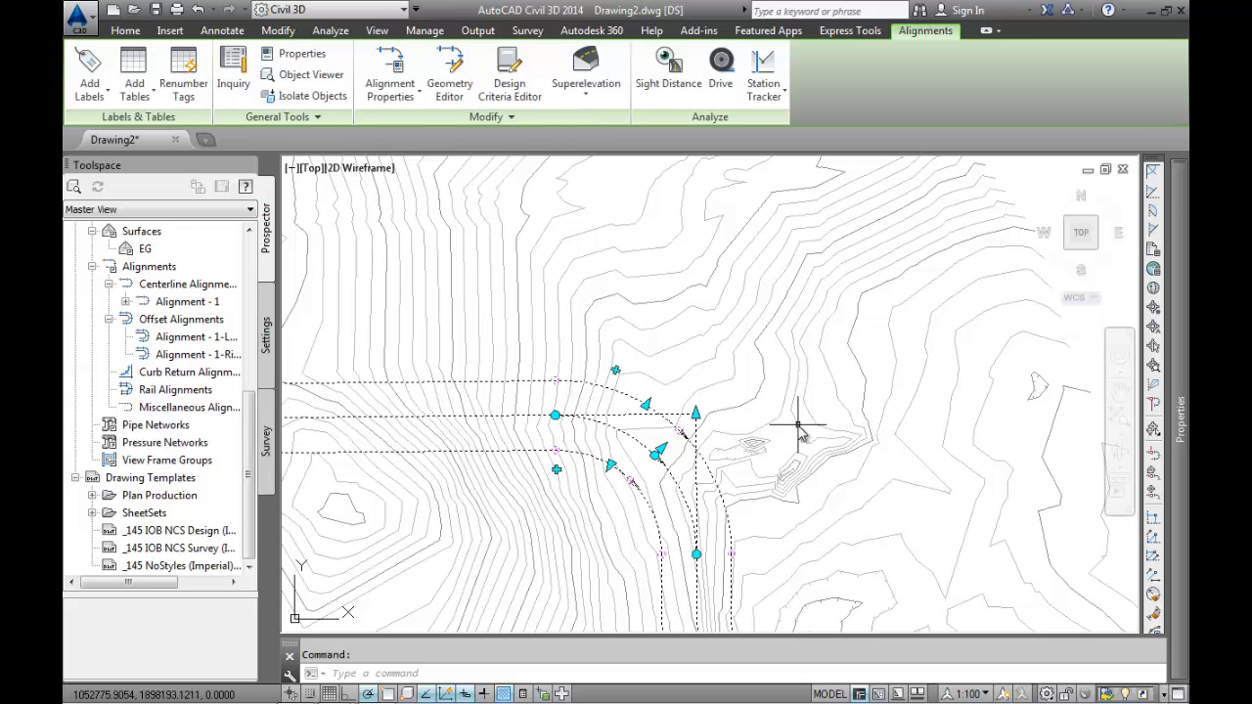
scroll(799, 425, "down", 5)
mouse_move(801, 442)
middle_mouse_down()
mouse_move(666, 369)
mouse_move(653, 391)
middle_mouse_up()
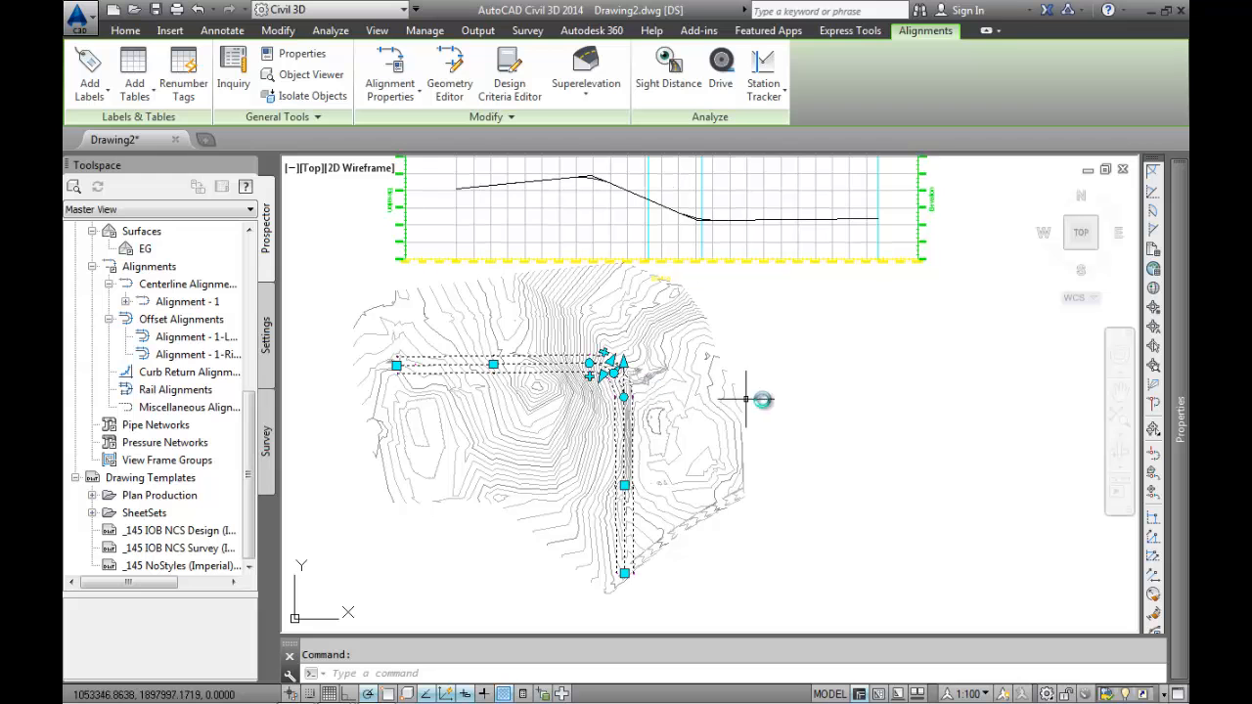
mouse_move(792, 410)
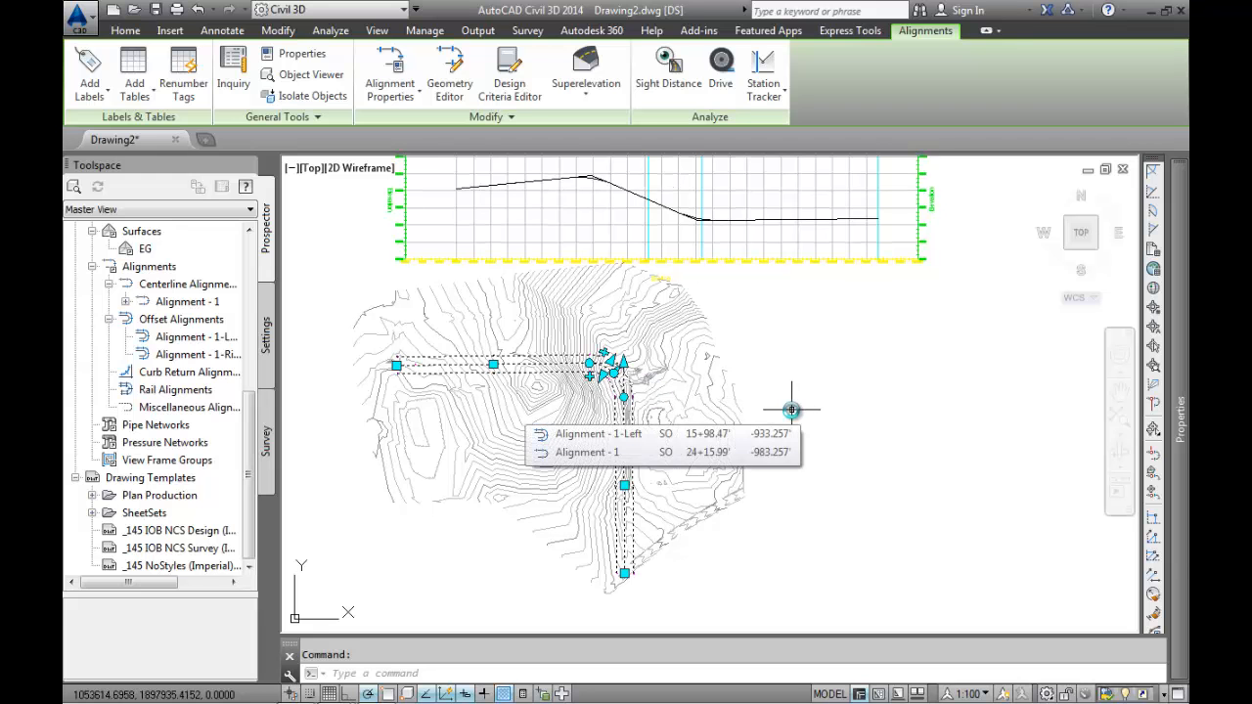
type("wb")
key("Return")
left_click_drag(614, 454, 657, 456)
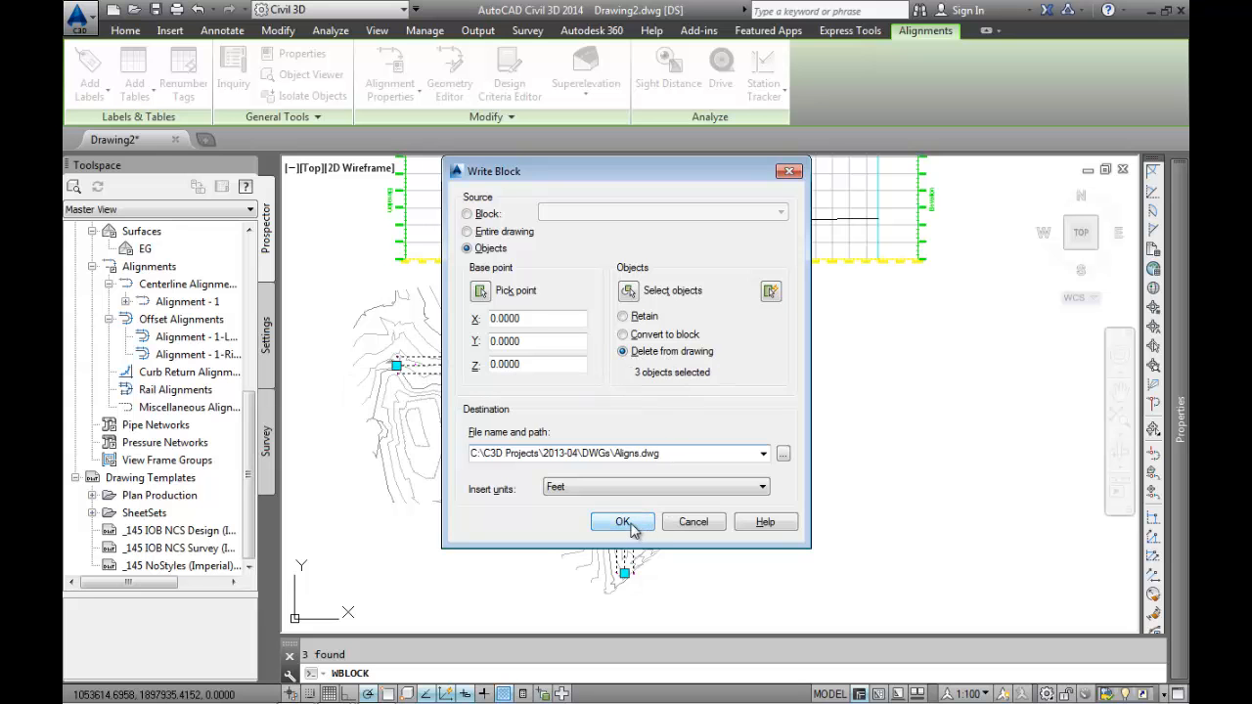
left_click(626, 524)
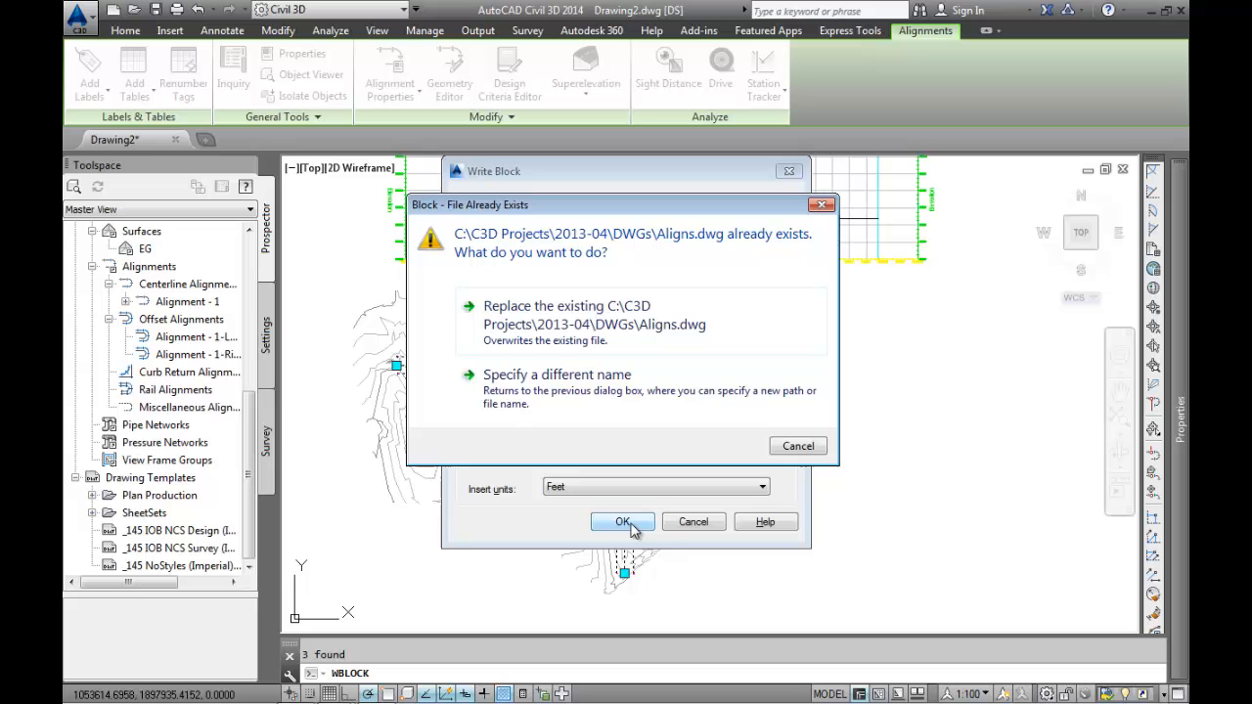
left_click(562, 333)
left_click(653, 401)
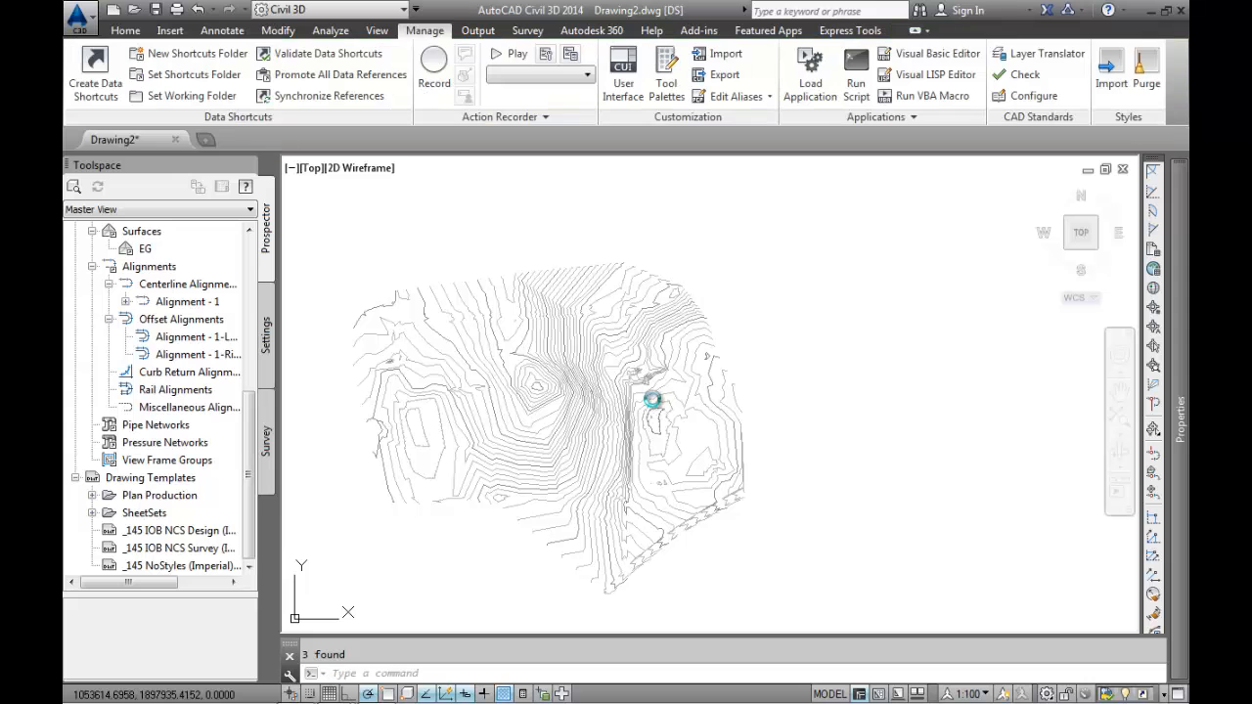
Open Aligns.dwg and check the offset parameters of the left offset alignment.
key("ctrl+o")
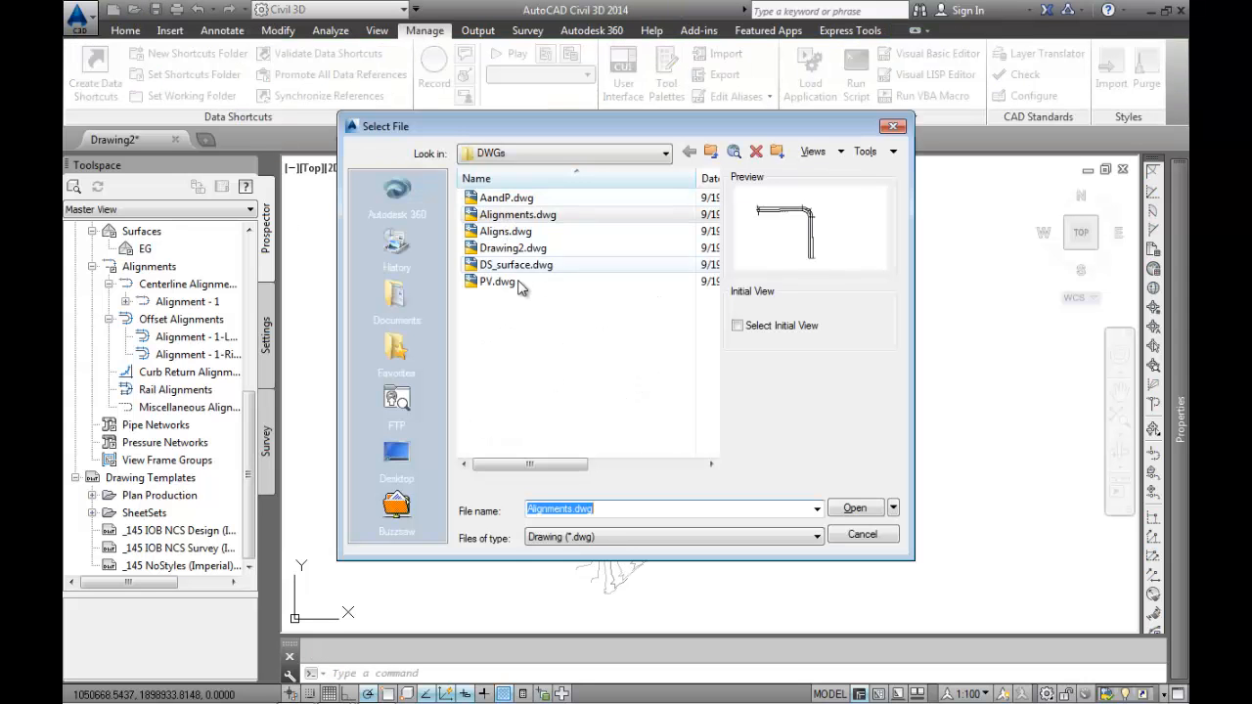
double_click(503, 231)
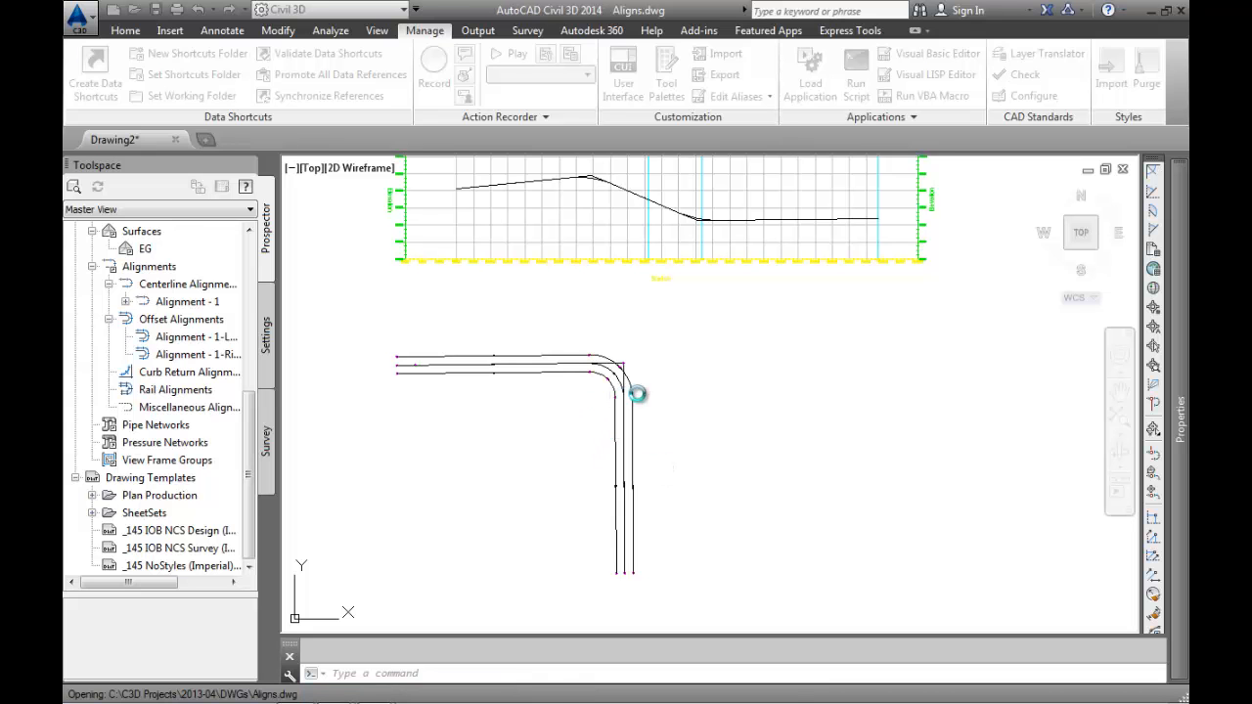
left_click(567, 358)
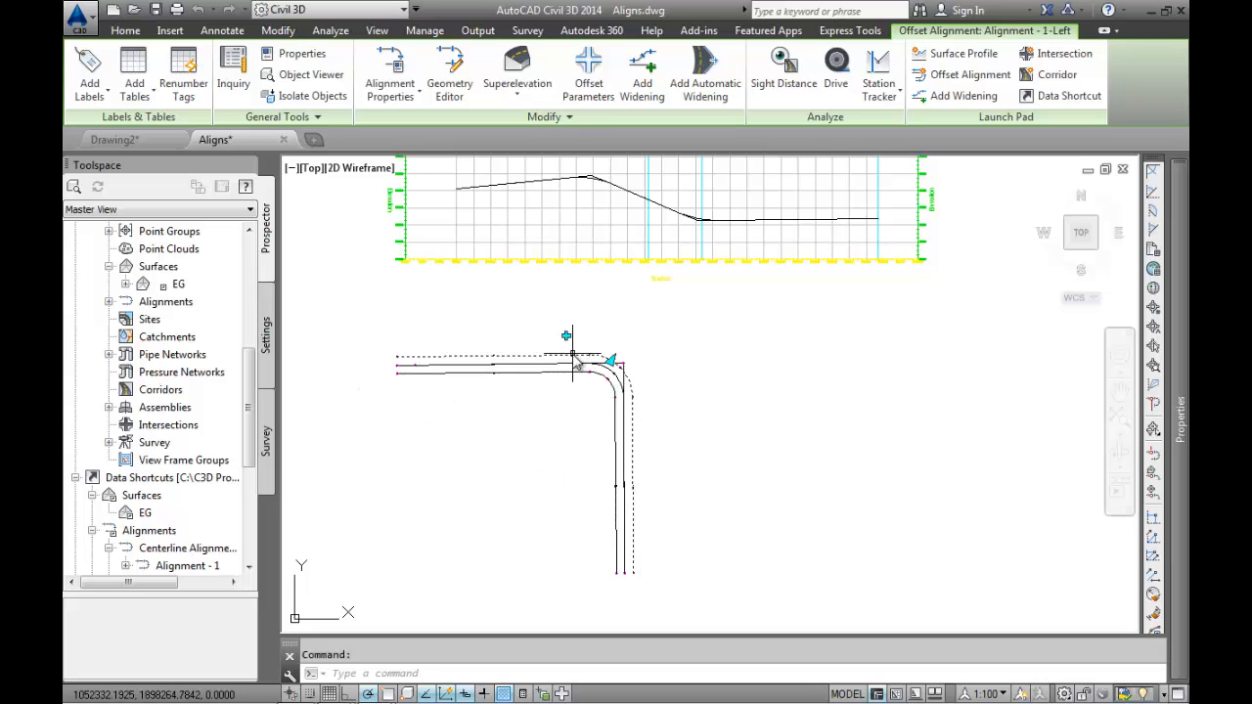
left_click(597, 68)
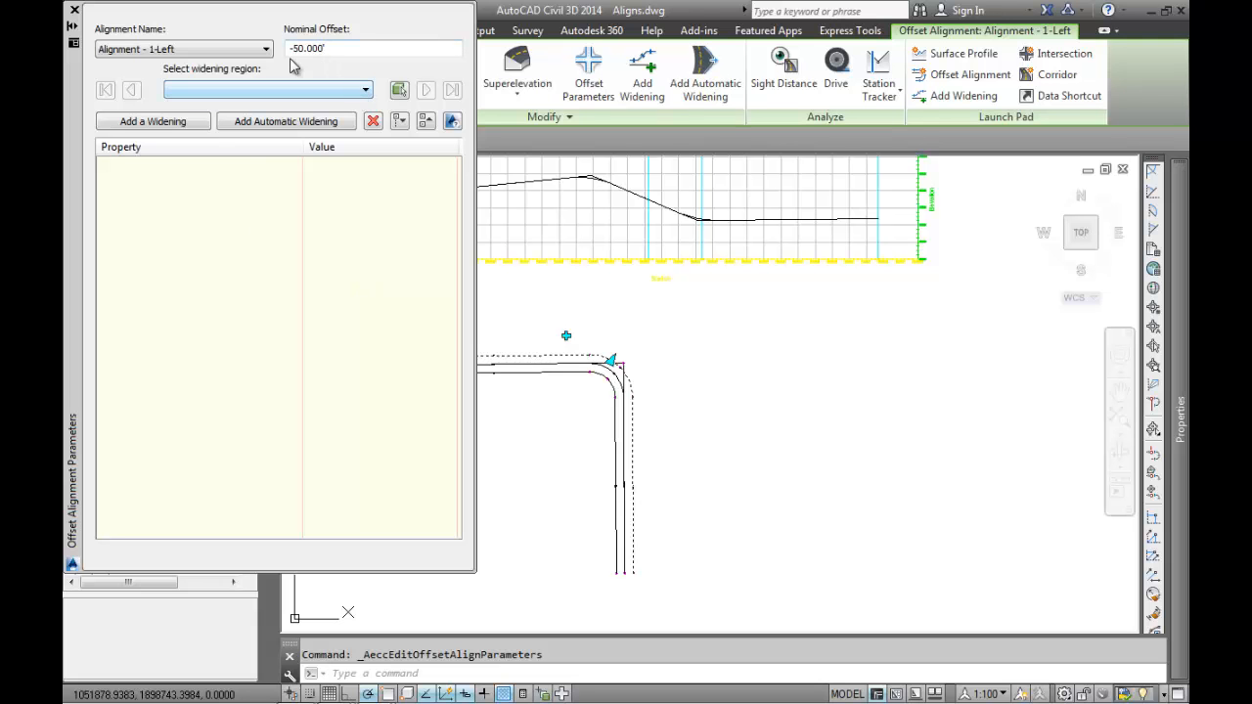
left_click(75, 12)
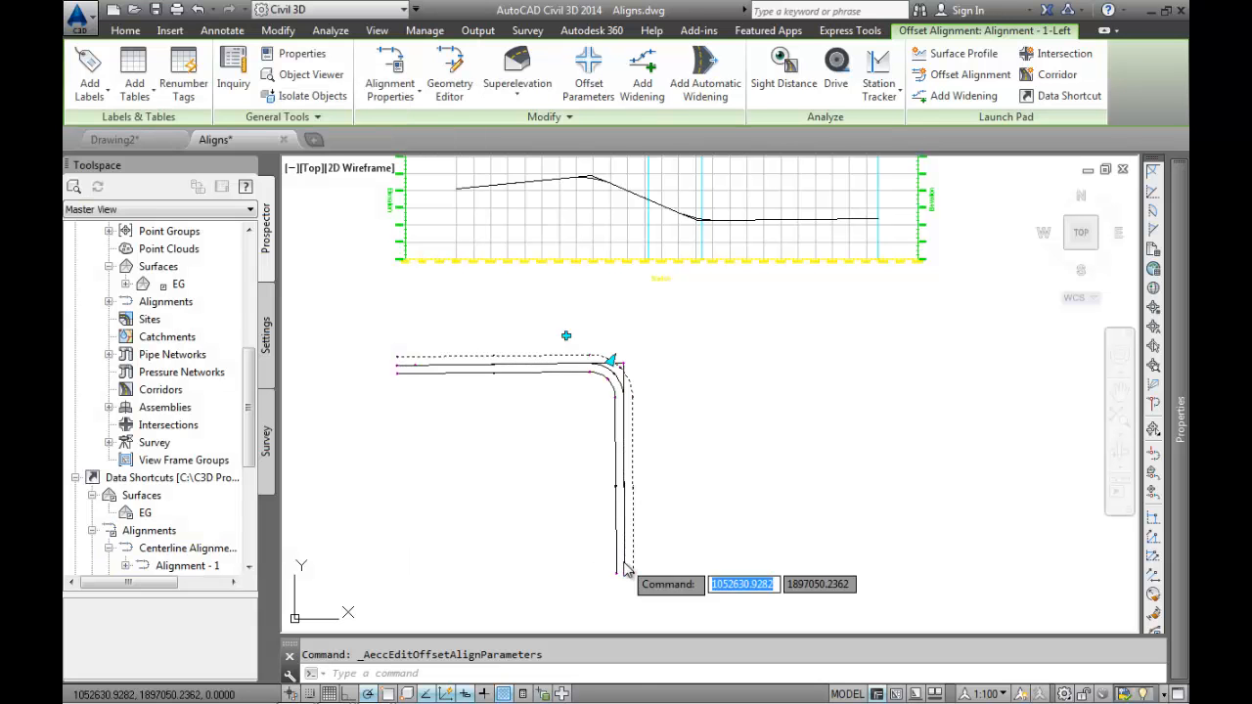
Try stretching the centerline alignment's lower endpoint sideways to test the dependent offsets and profile view, and undo the stretch.
left_click(624, 573)
left_click(700, 560)
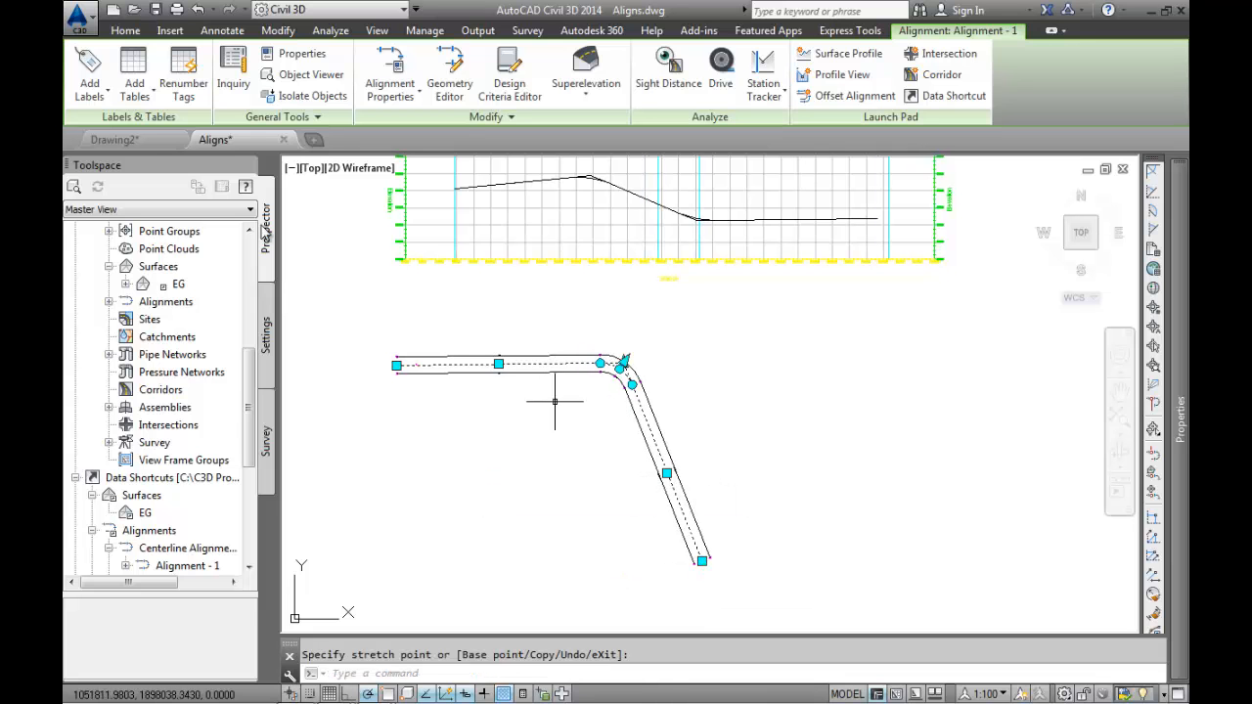
left_click(198, 9)
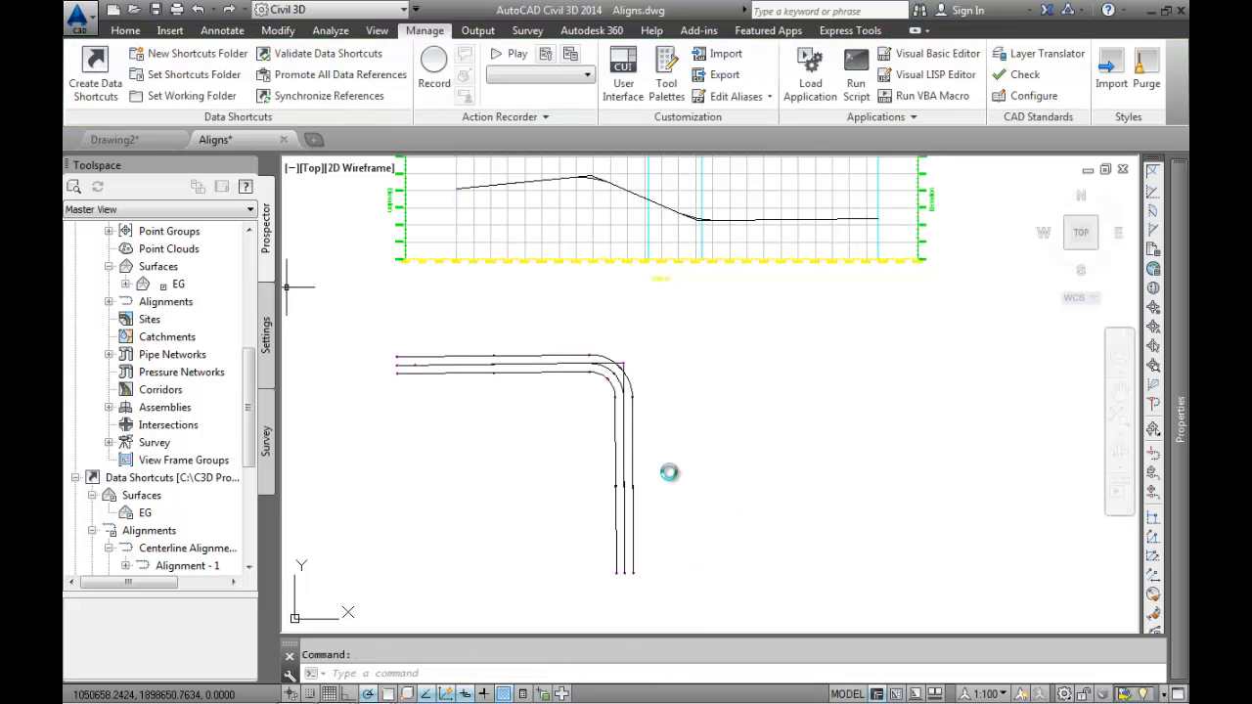
Delete the PV - (2) profile view from the Aligns drawing.
middle_click_drag(712, 441, 710, 451)
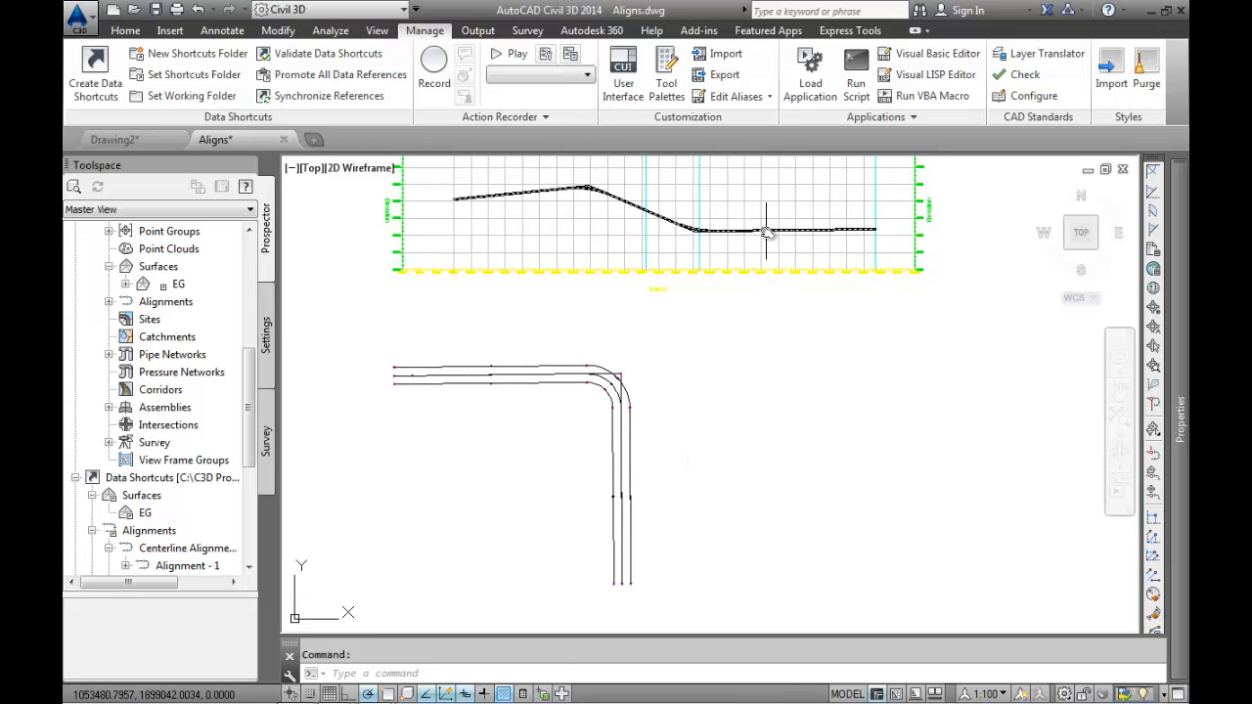
mouse_move(768, 229)
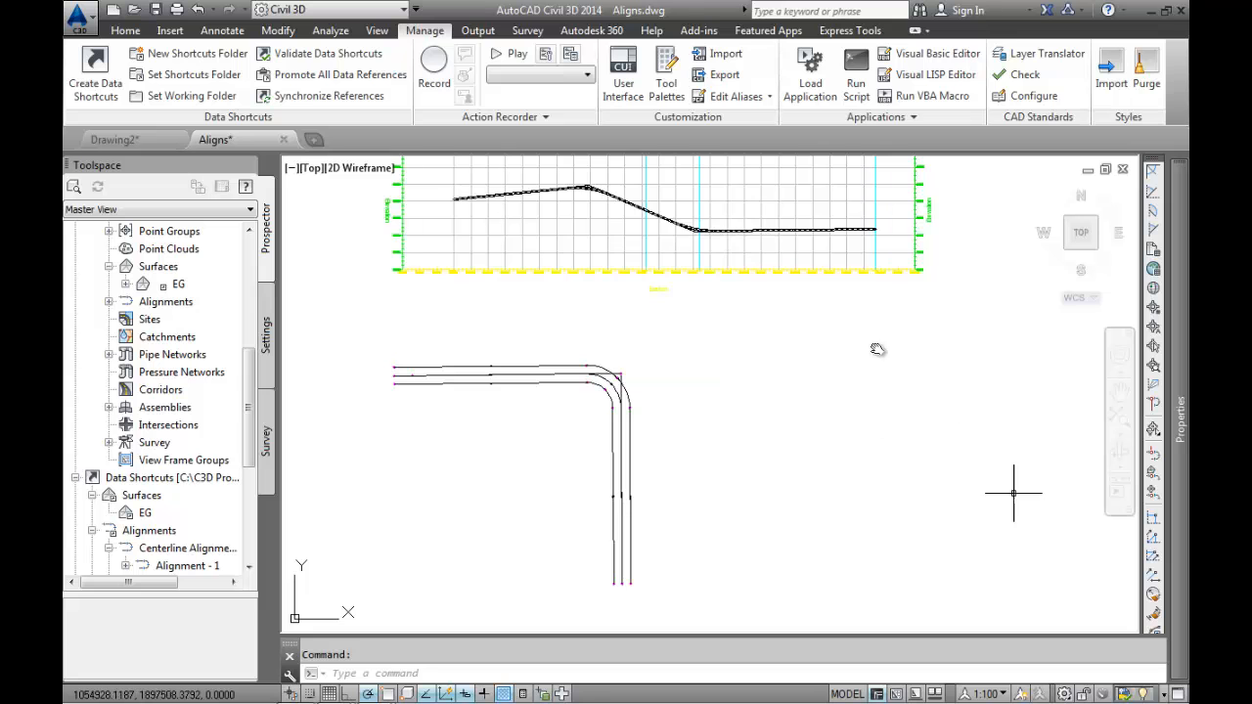
left_click(813, 283)
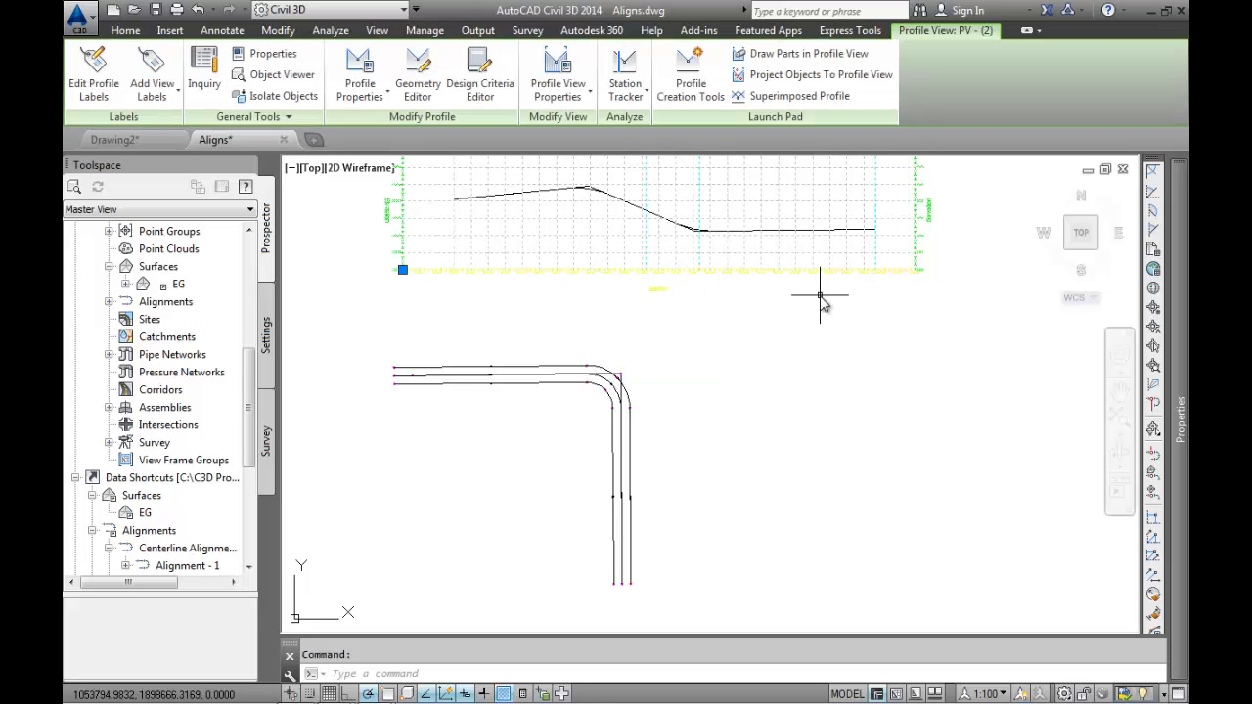
key("Delete")
Find the centerline alignment under the Aligns drawing's alignments, zoom to it and save the drawing.
double_click(179, 303)
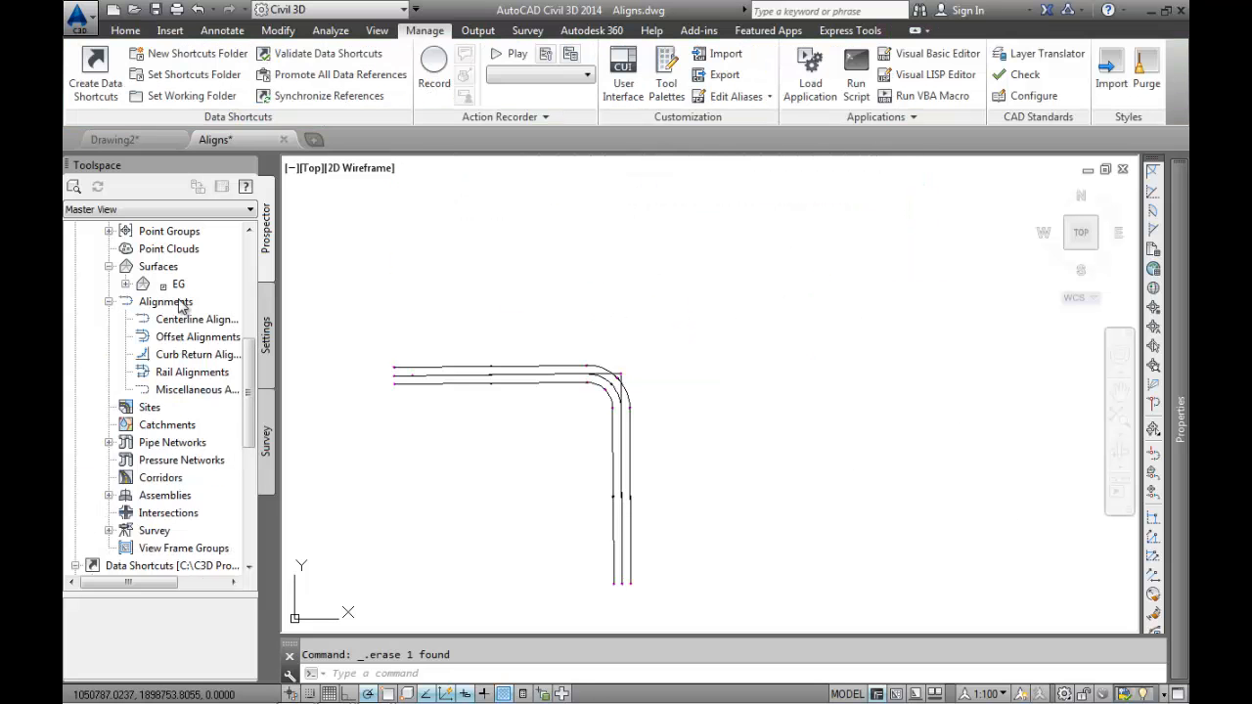
left_click_drag(247, 360, 249, 256)
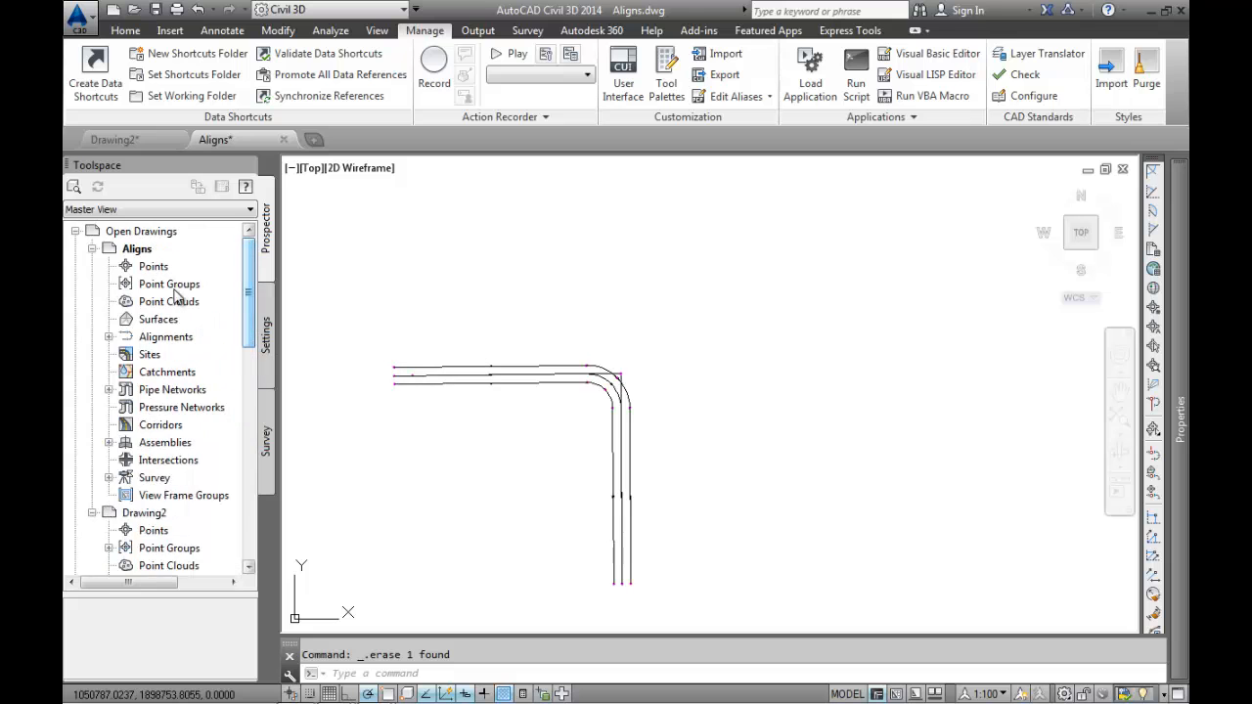
left_click(110, 337)
left_click(194, 358)
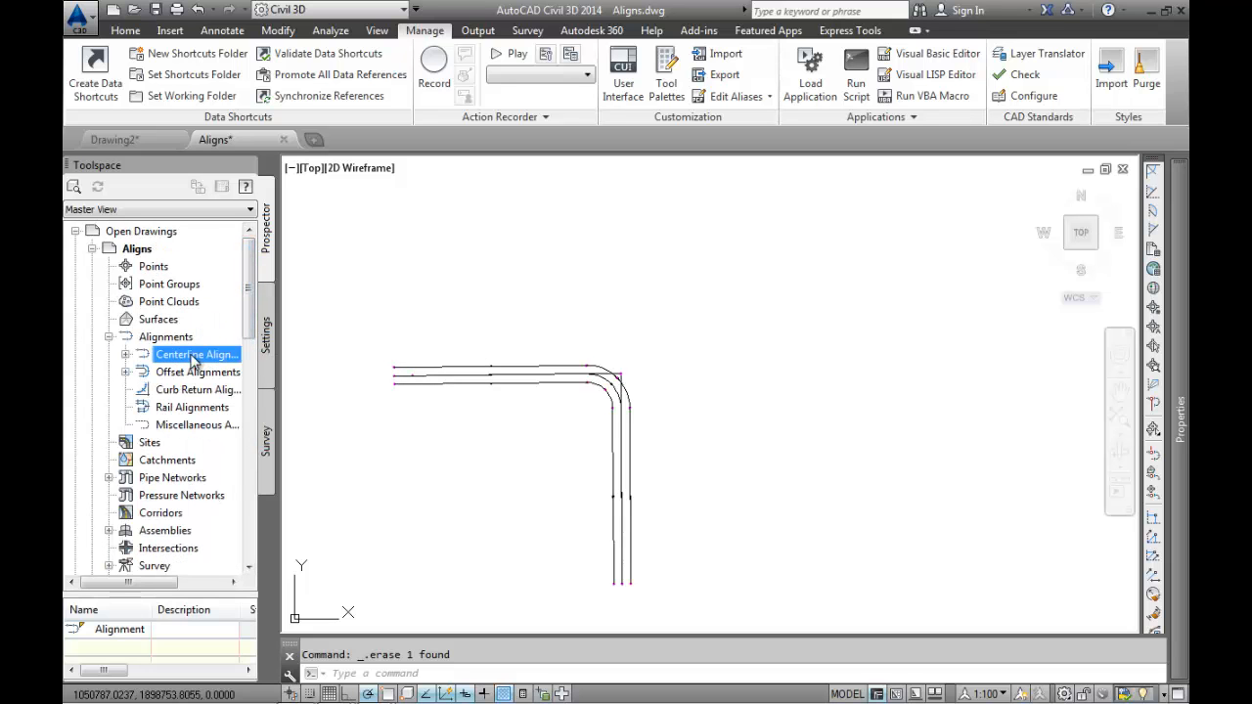
left_click(125, 355)
right_click(204, 377)
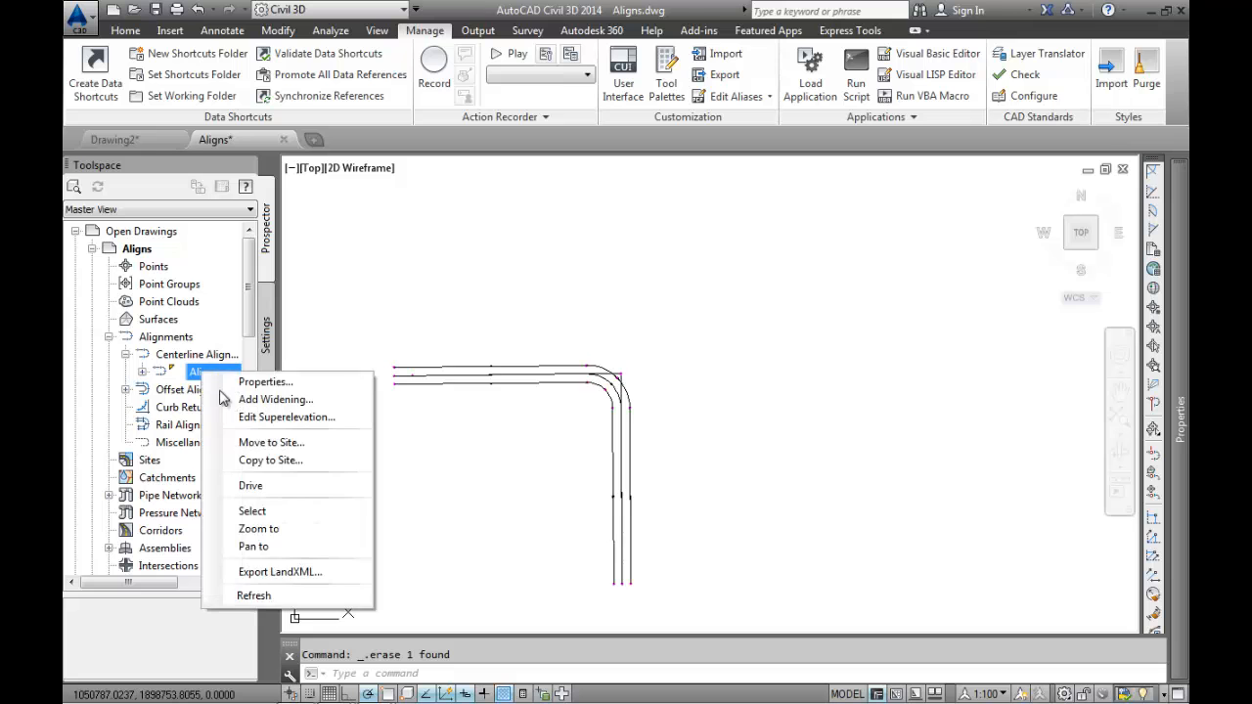
left_click(252, 534)
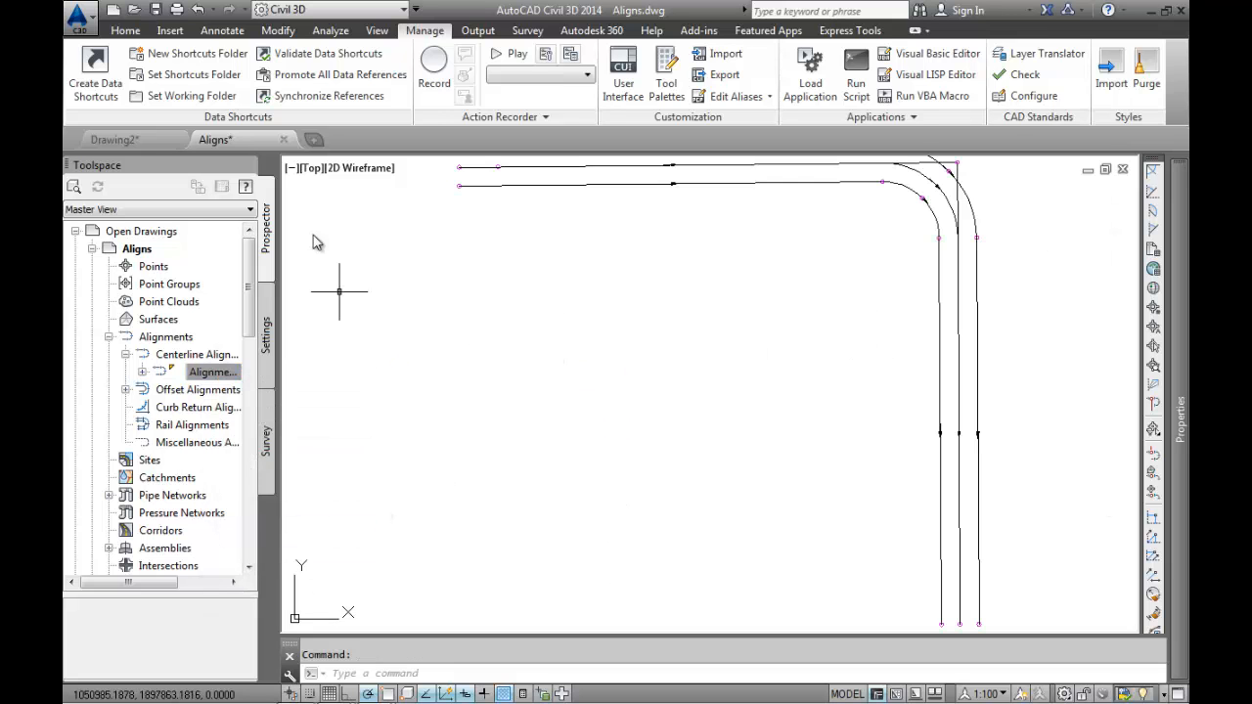
left_click(155, 11)
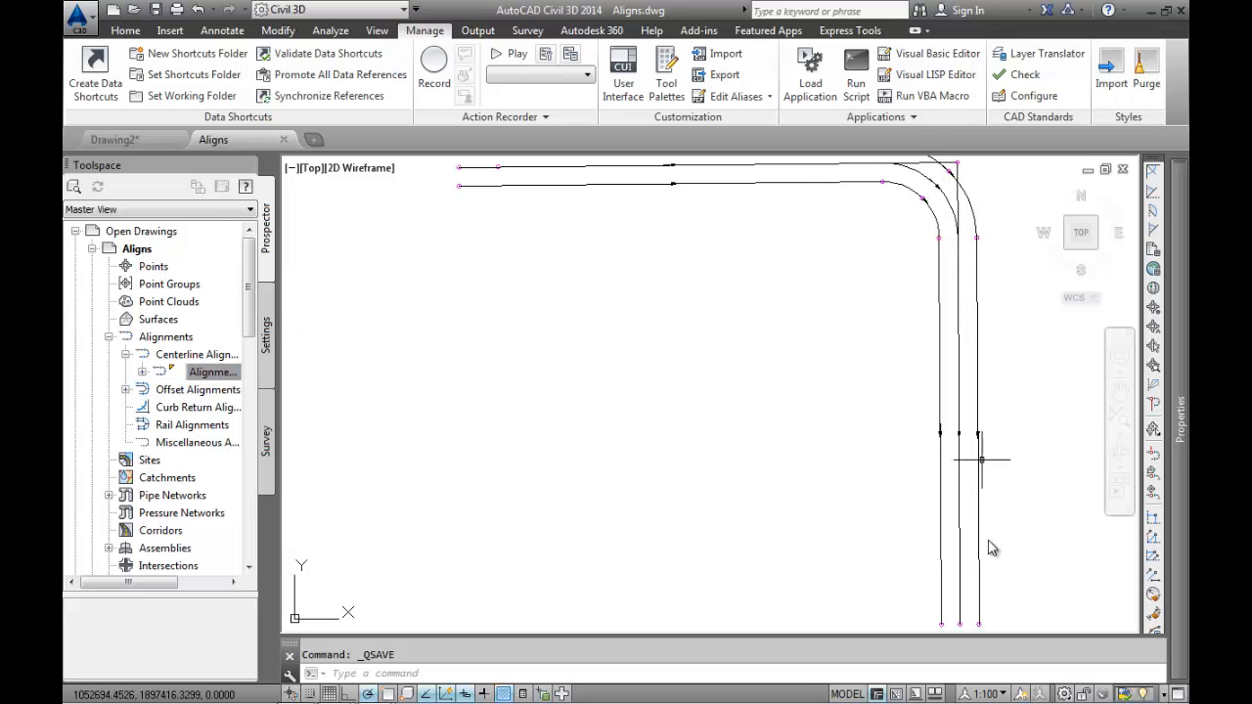
Remove the existing data shortcuts for Alignment - 1 and its left and right offset alignments from the project.
left_click_drag(249, 270, 253, 263)
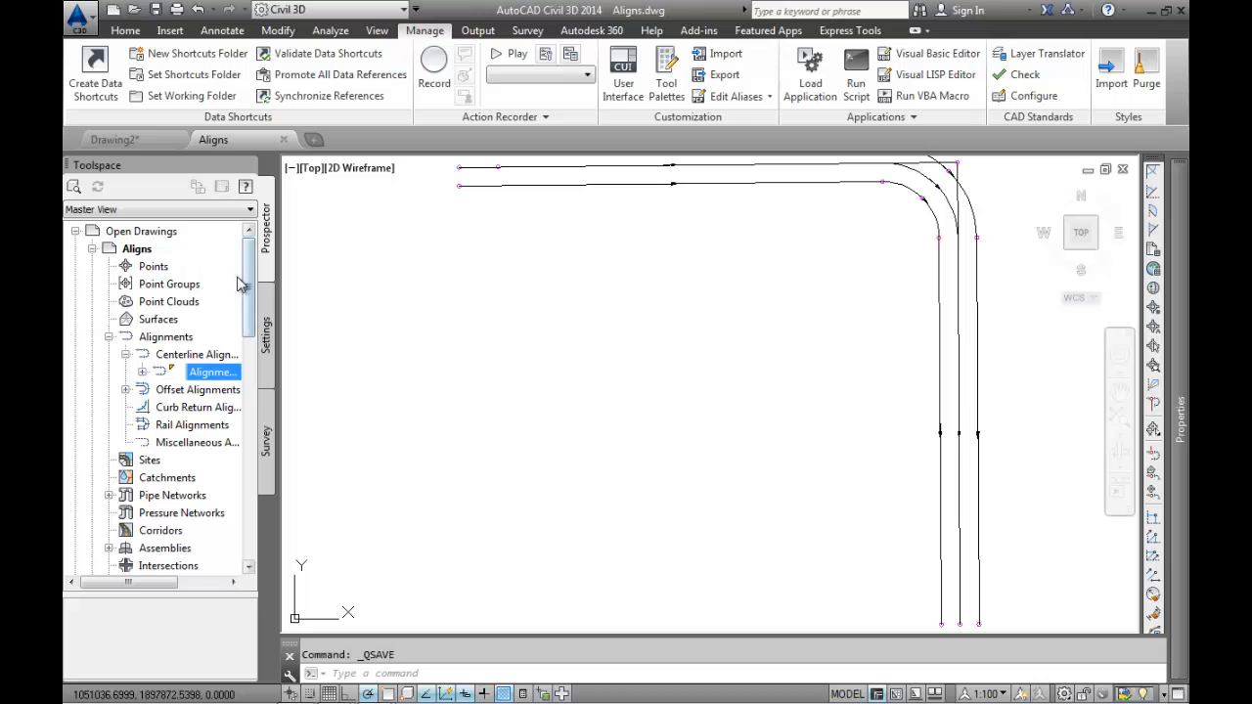
mouse_move(252, 302)
left_mouse_down()
mouse_move(253, 529)
mouse_move(251, 461)
left_mouse_up()
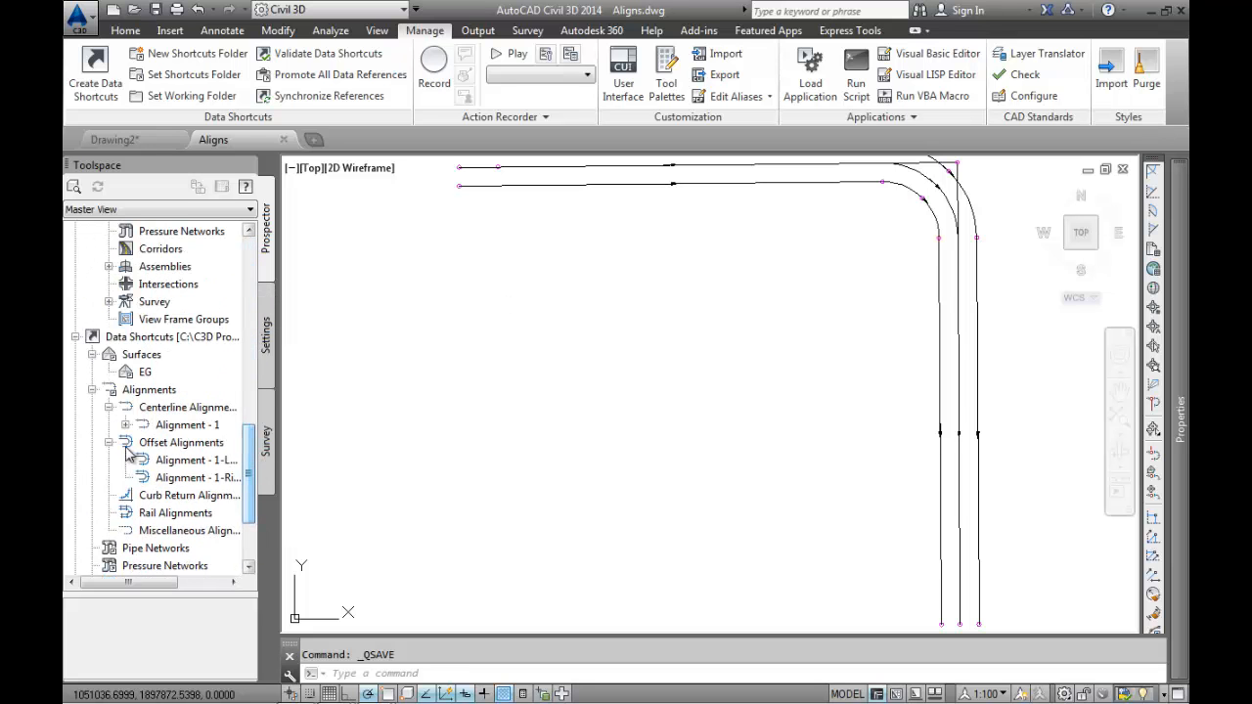
left_click(191, 431)
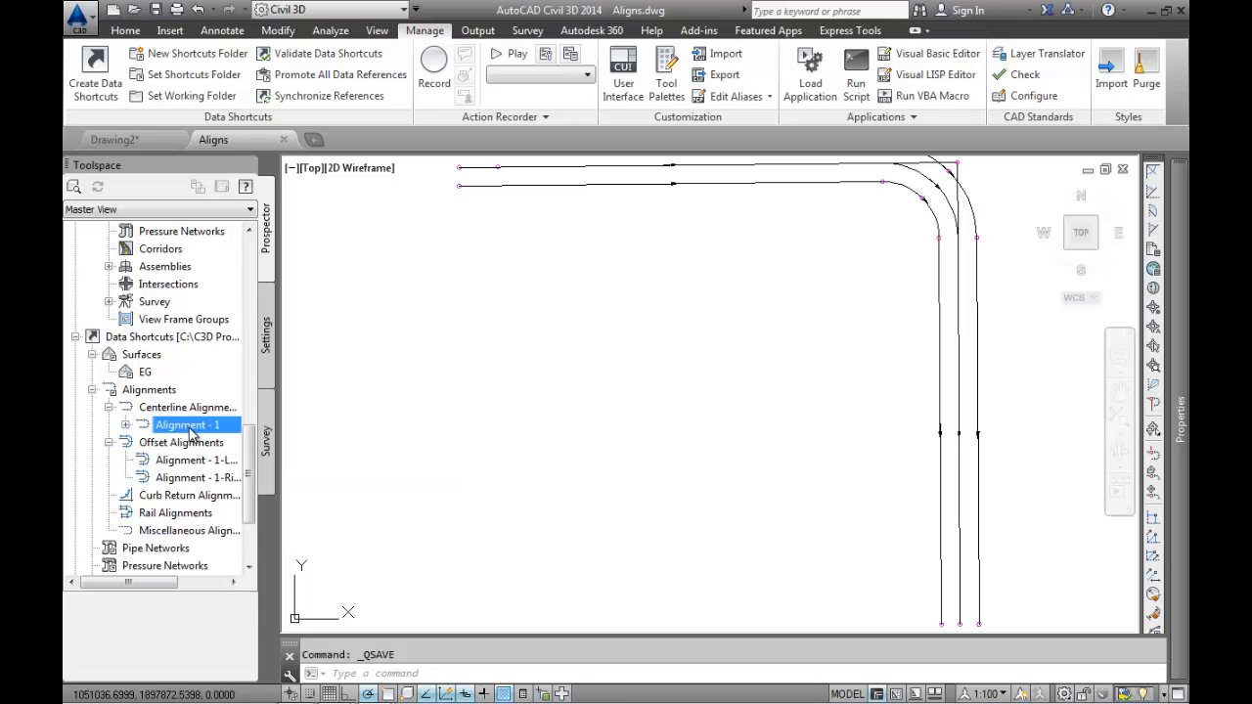
right_click(192, 431)
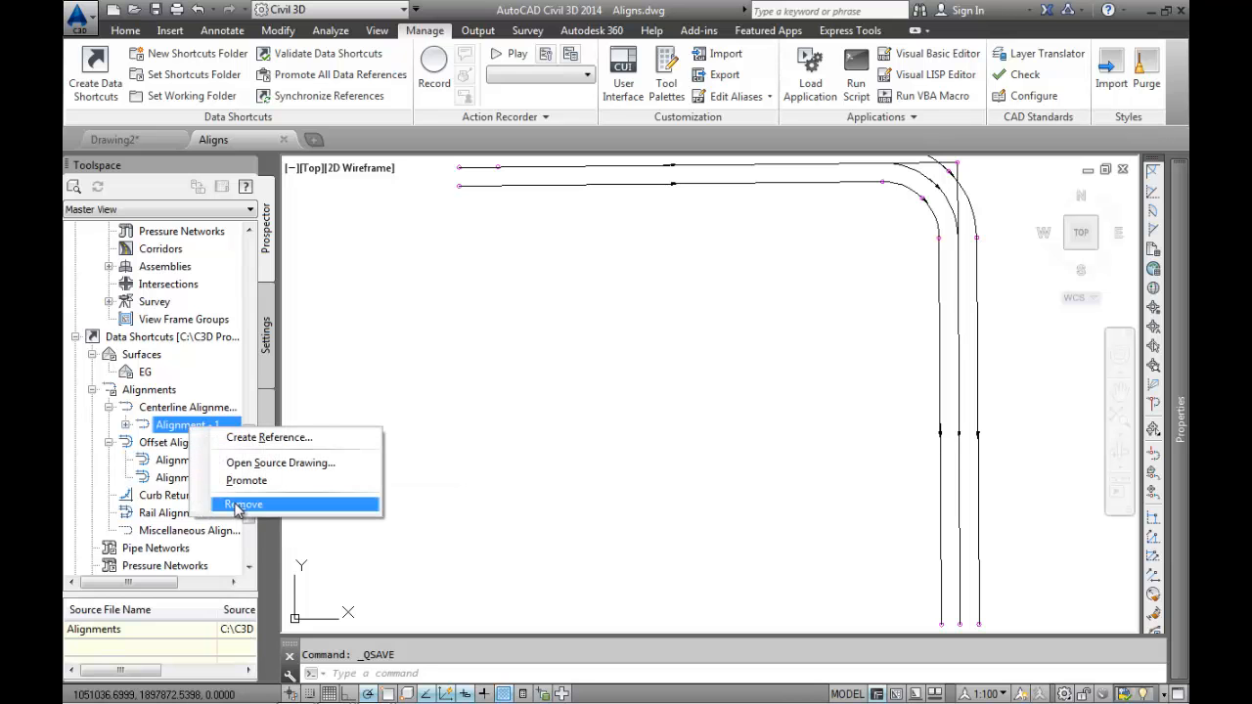
left_click(235, 505)
left_click(186, 443)
right_click(181, 445)
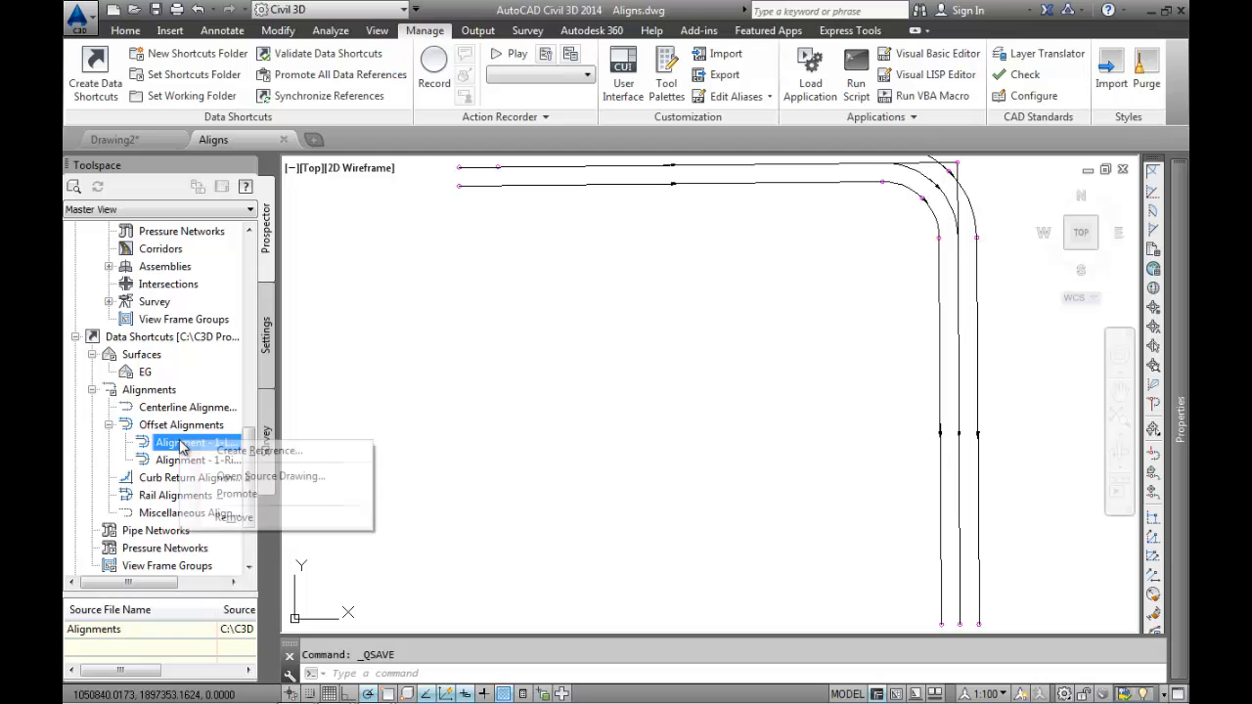
left_click(234, 516)
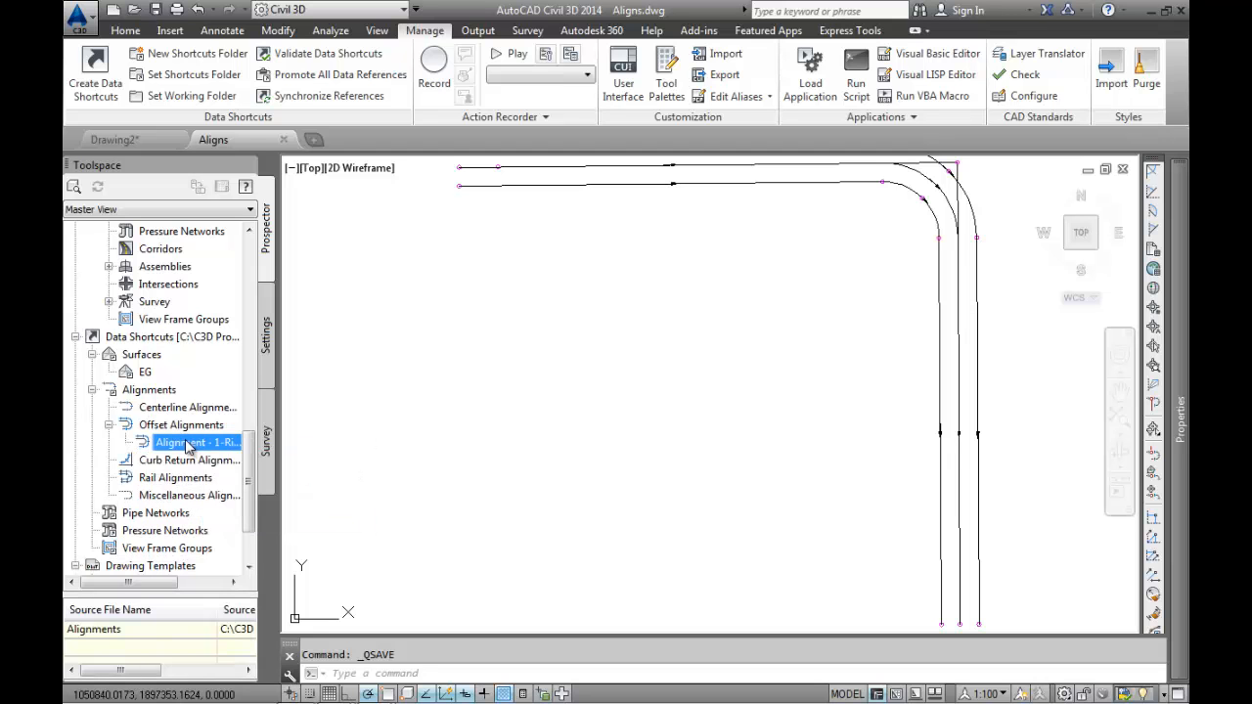
right_click(190, 446)
left_click(241, 517)
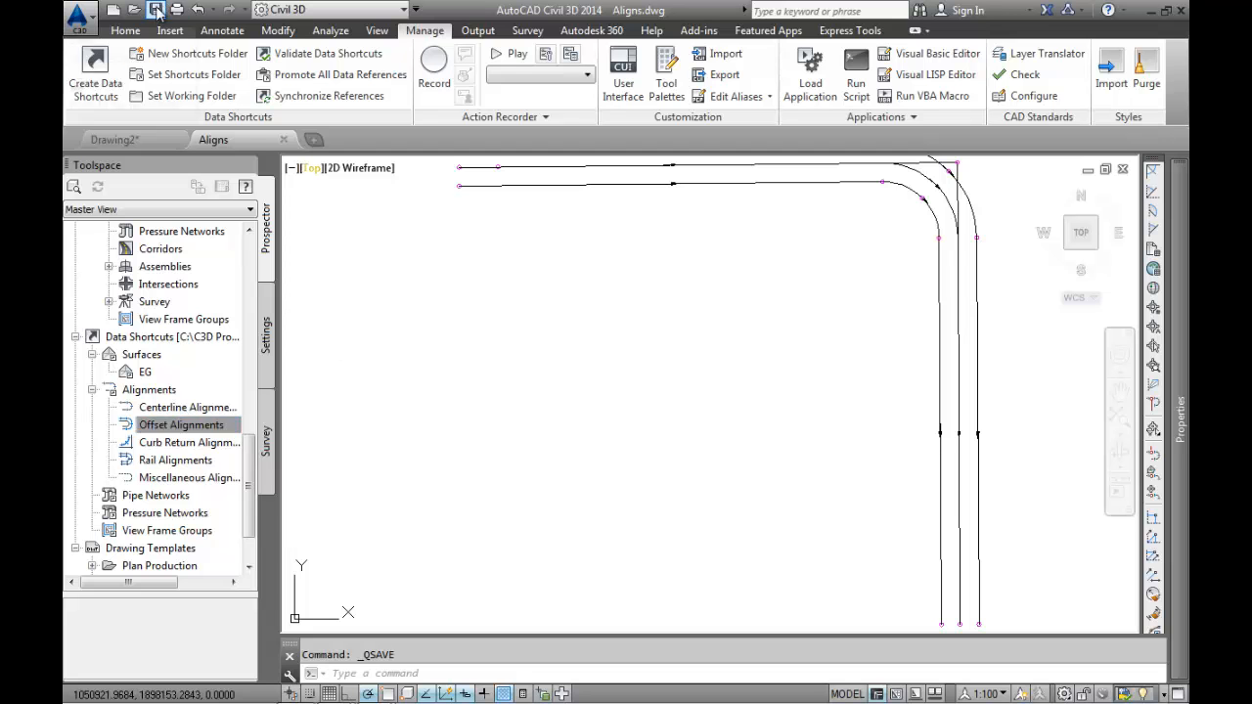
Publish all alignments in Aligns, including the Design profile, as data shortcuts, and close the drawing with its changes saved.
scroll(217, 518, "up", 2)
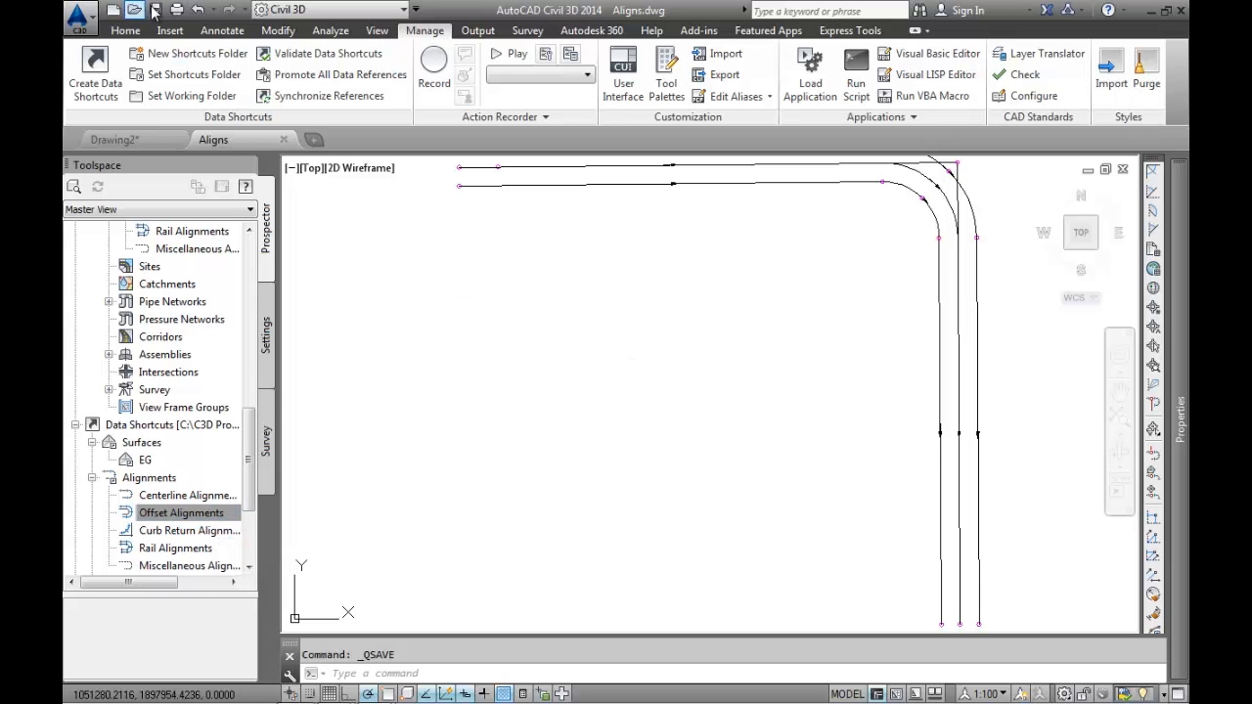
left_click(95, 70)
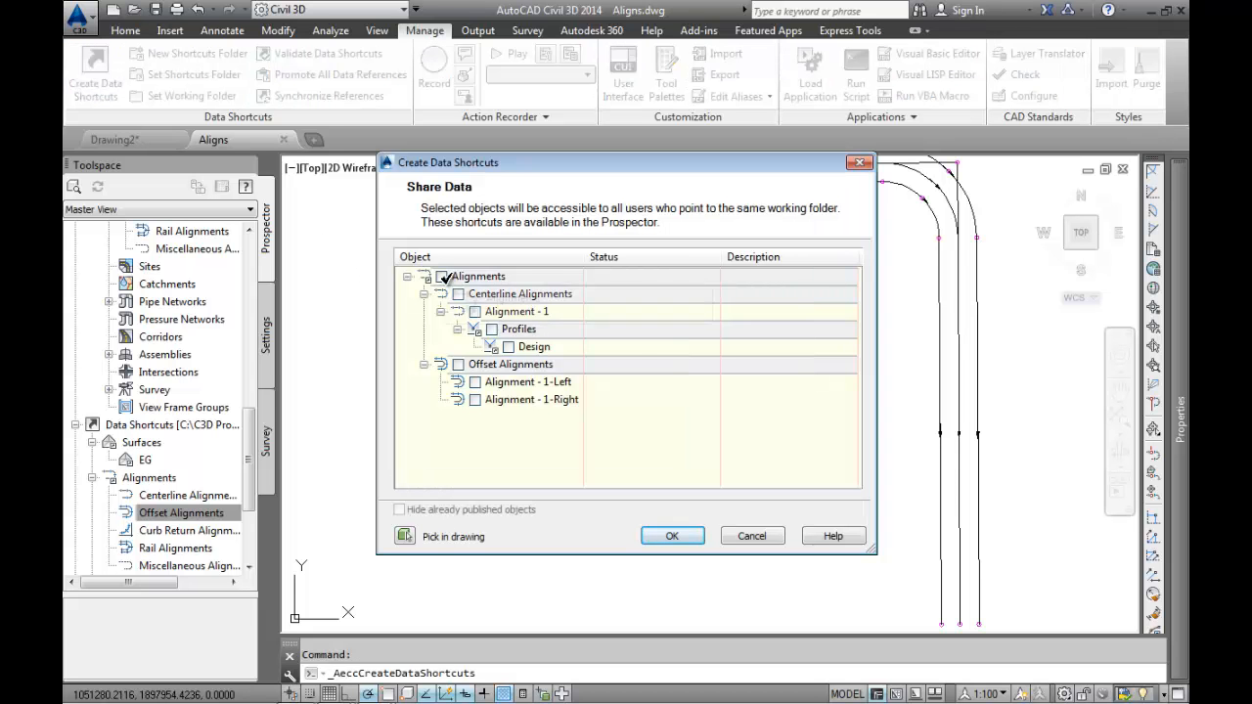
left_click(441, 277)
left_click(675, 538)
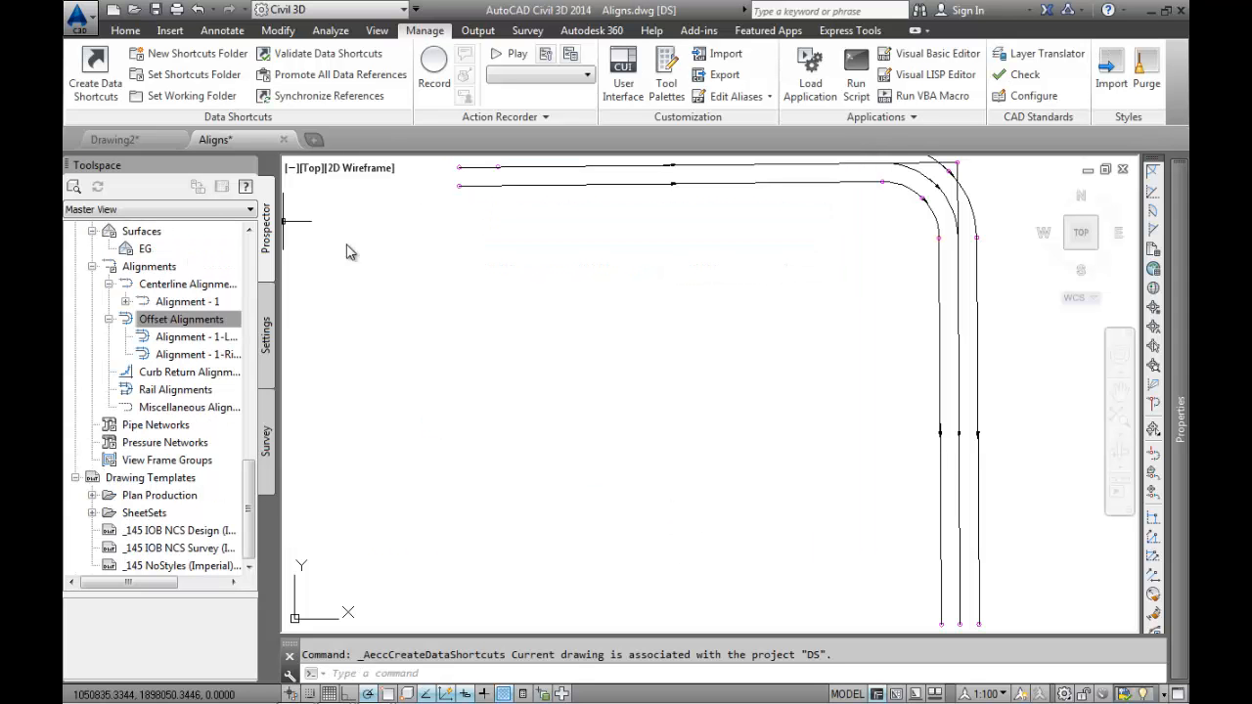
left_click(282, 140)
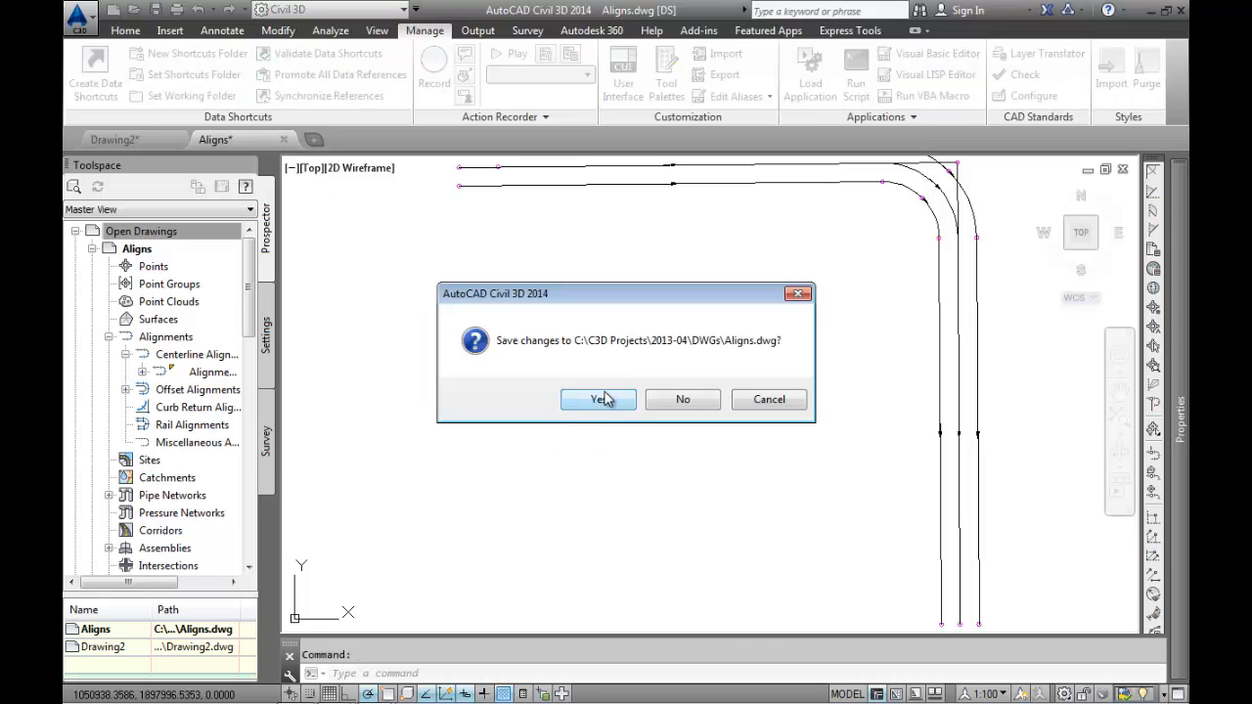
left_click(598, 399)
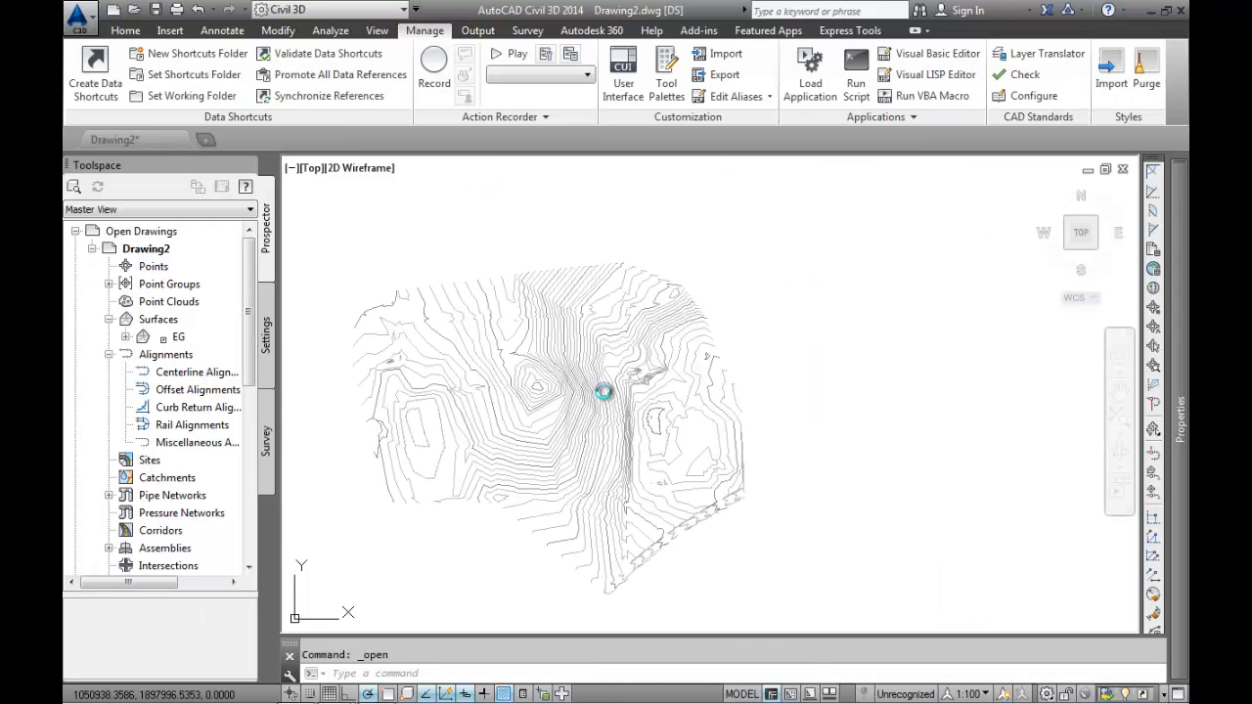
Create a reference to the Design profile of Alignment - 1 in Drawing2 from the data shortcuts, keeping the default styles.
left_click_drag(251, 313, 251, 486)
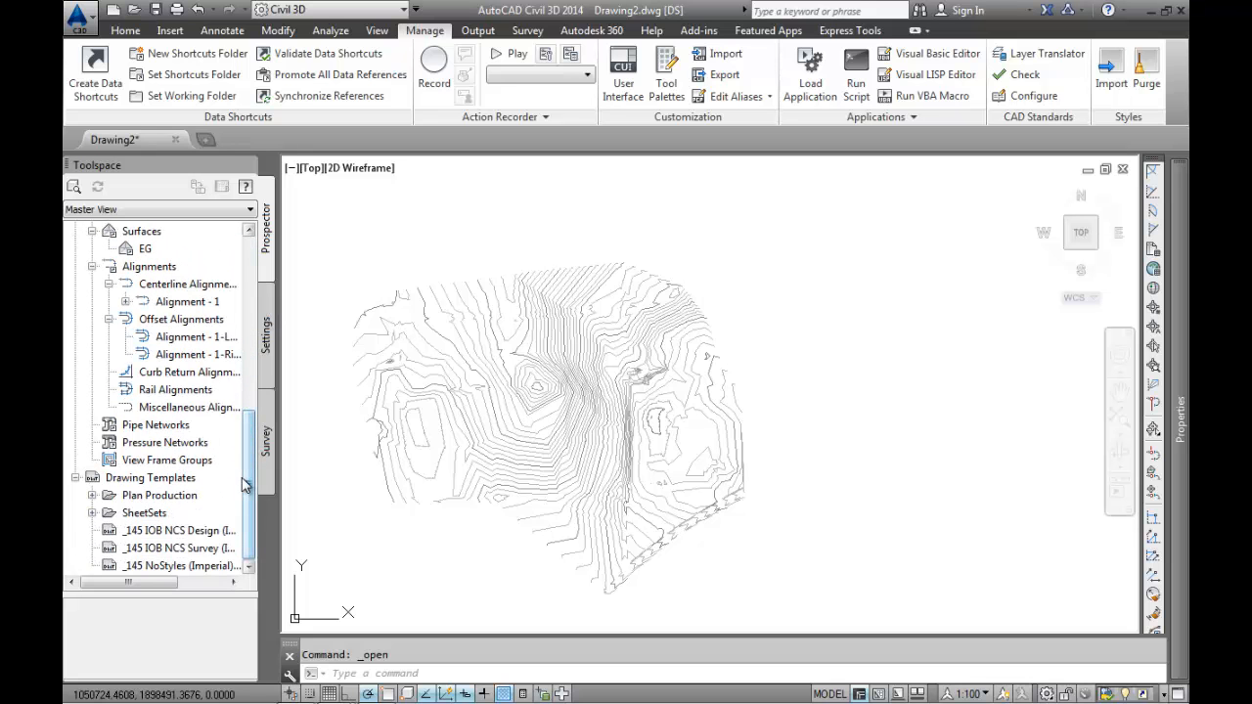
scroll(248, 489, "up", 3)
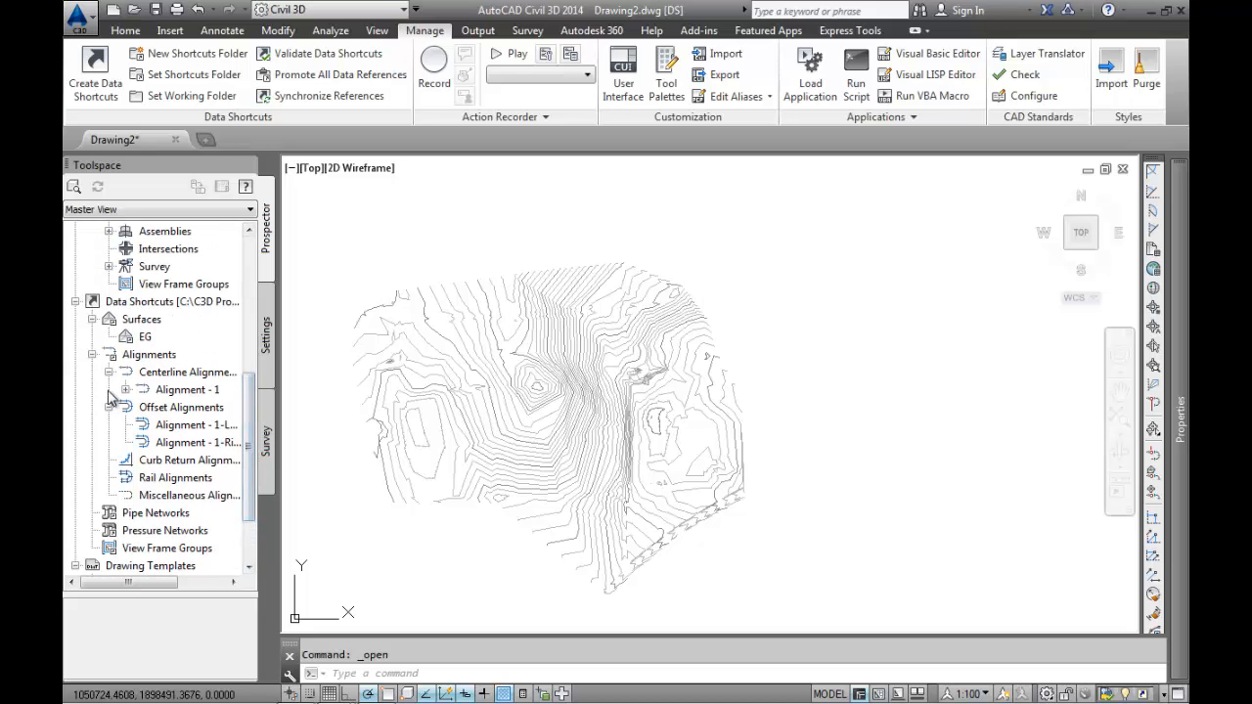
left_click(127, 390)
left_click(142, 407)
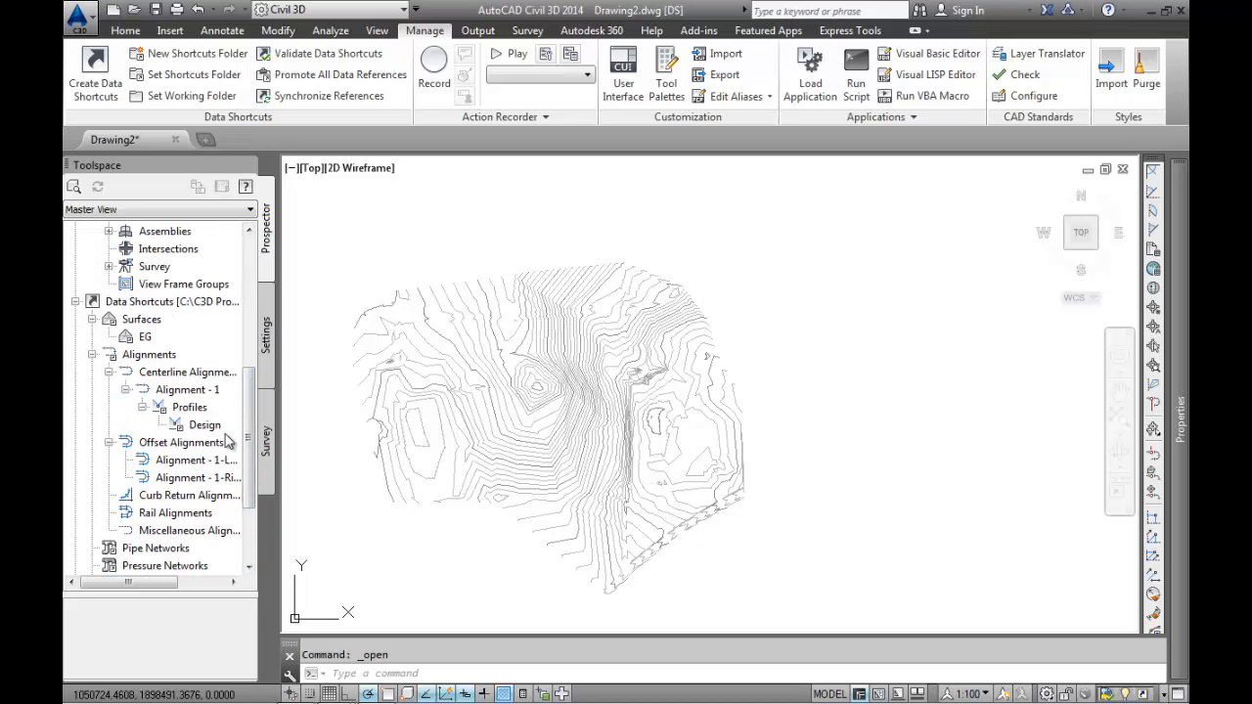
left_click(223, 425)
right_click(227, 423)
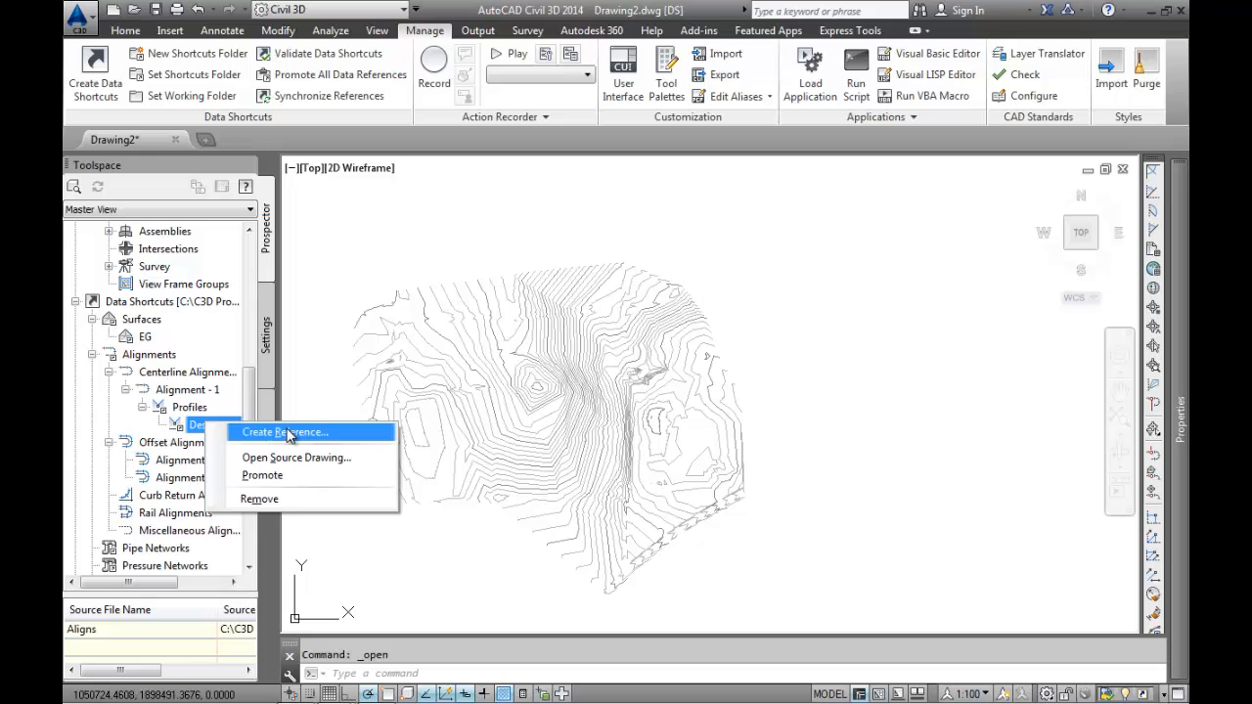
left_click(288, 433)
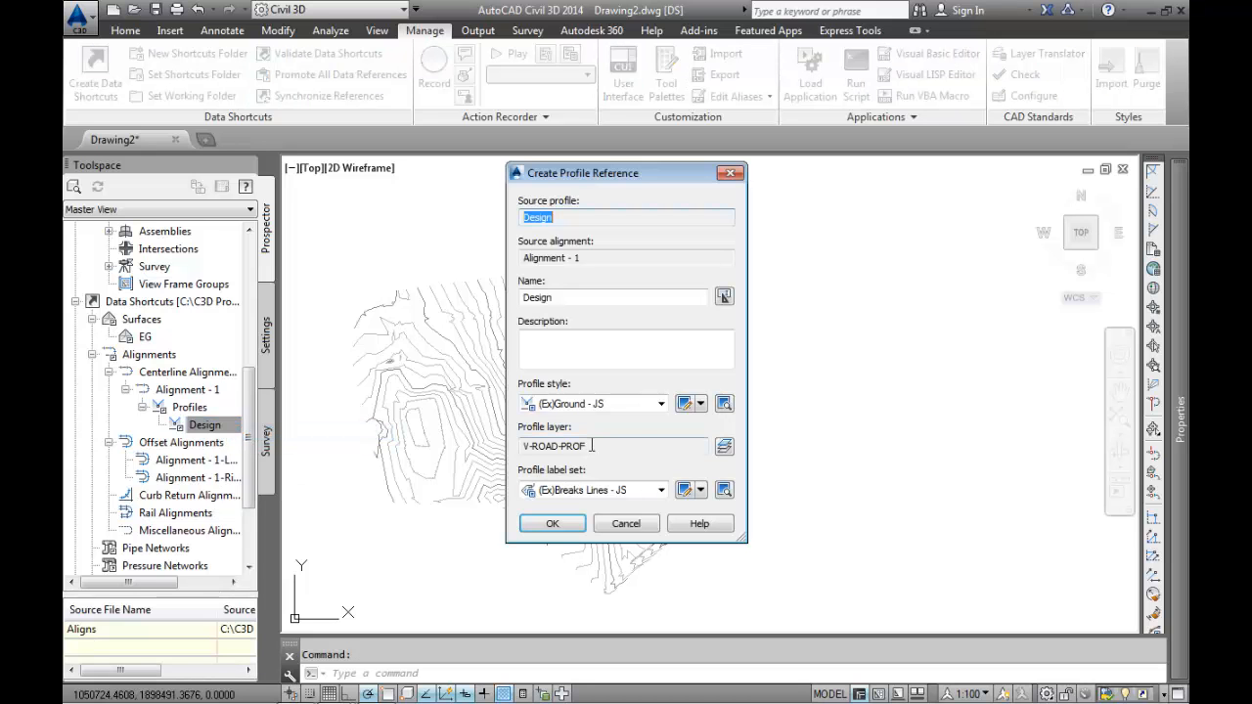
left_click(572, 533)
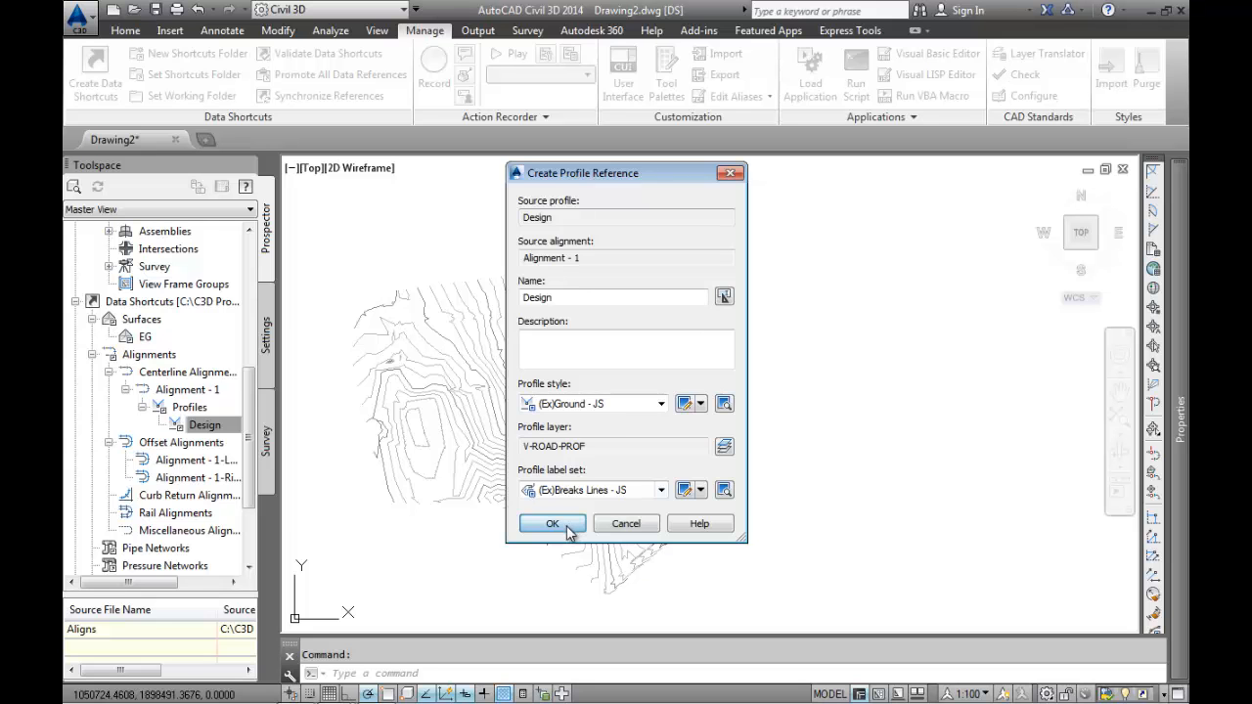
scroll(634, 375, "up", 4)
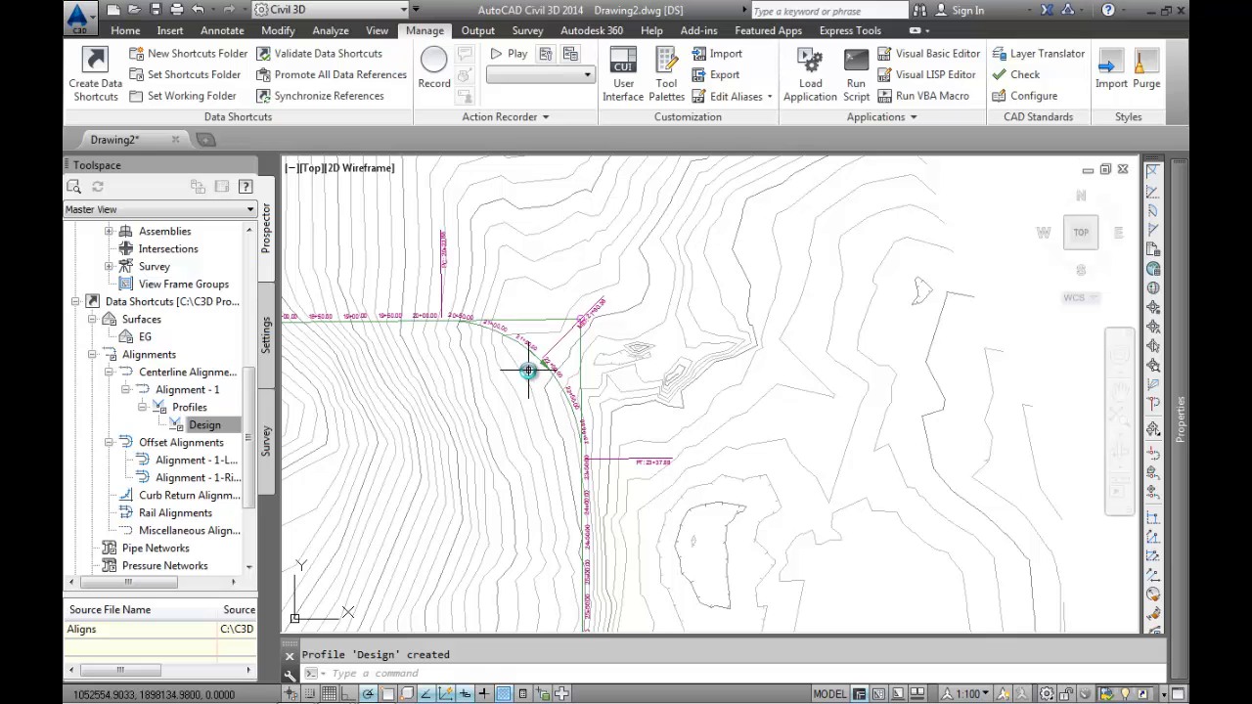
Create a reference to the Alignment - 1-Left offset alignment using the +NOLABELS - JS label set.
right_click(192, 461)
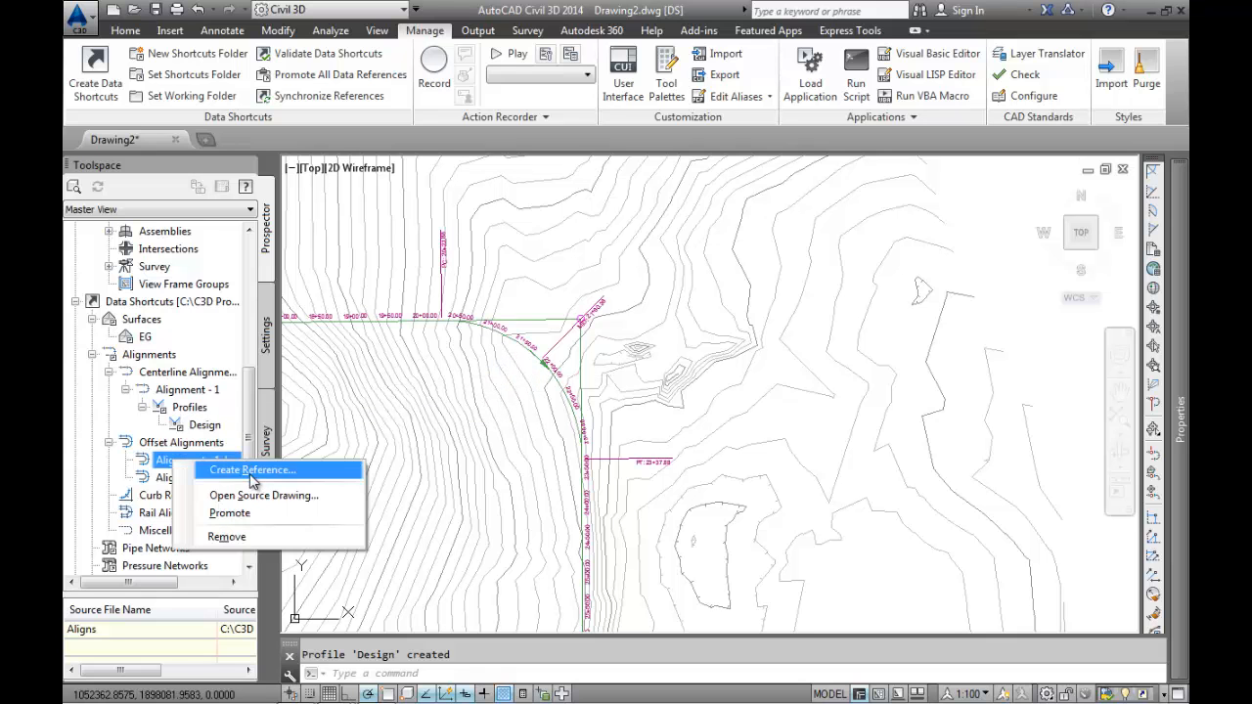
left_click(251, 472)
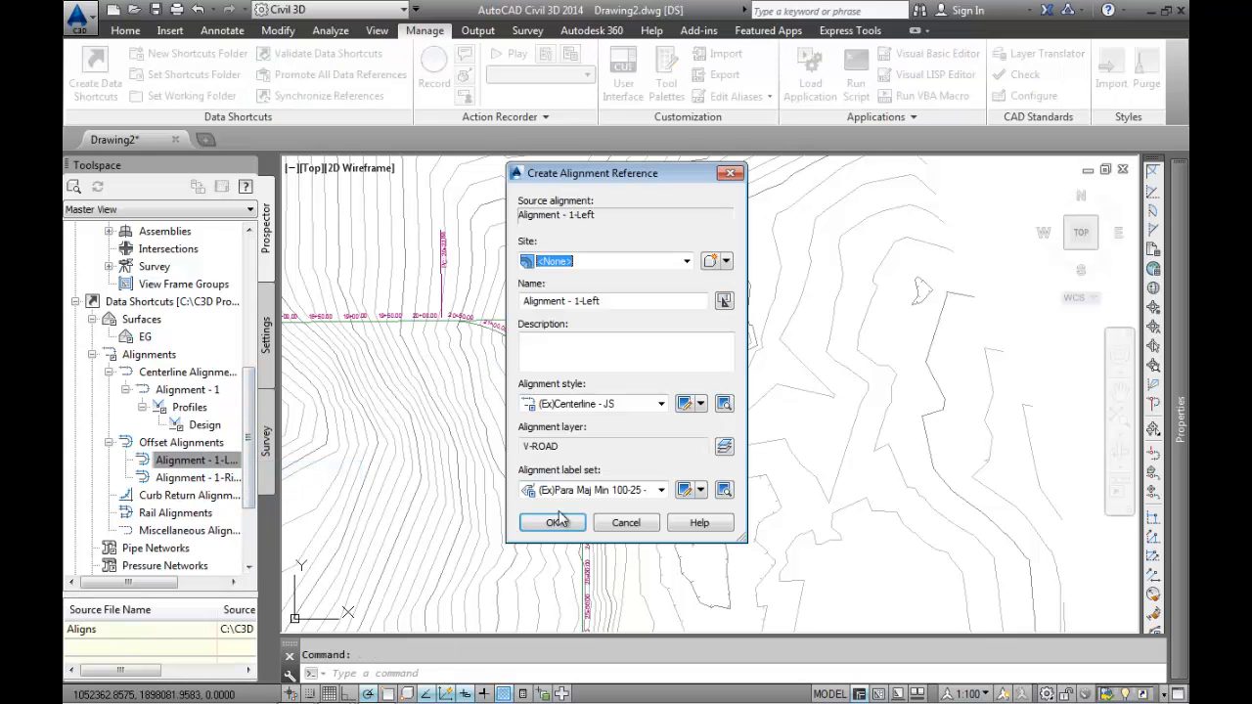
left_click(662, 490)
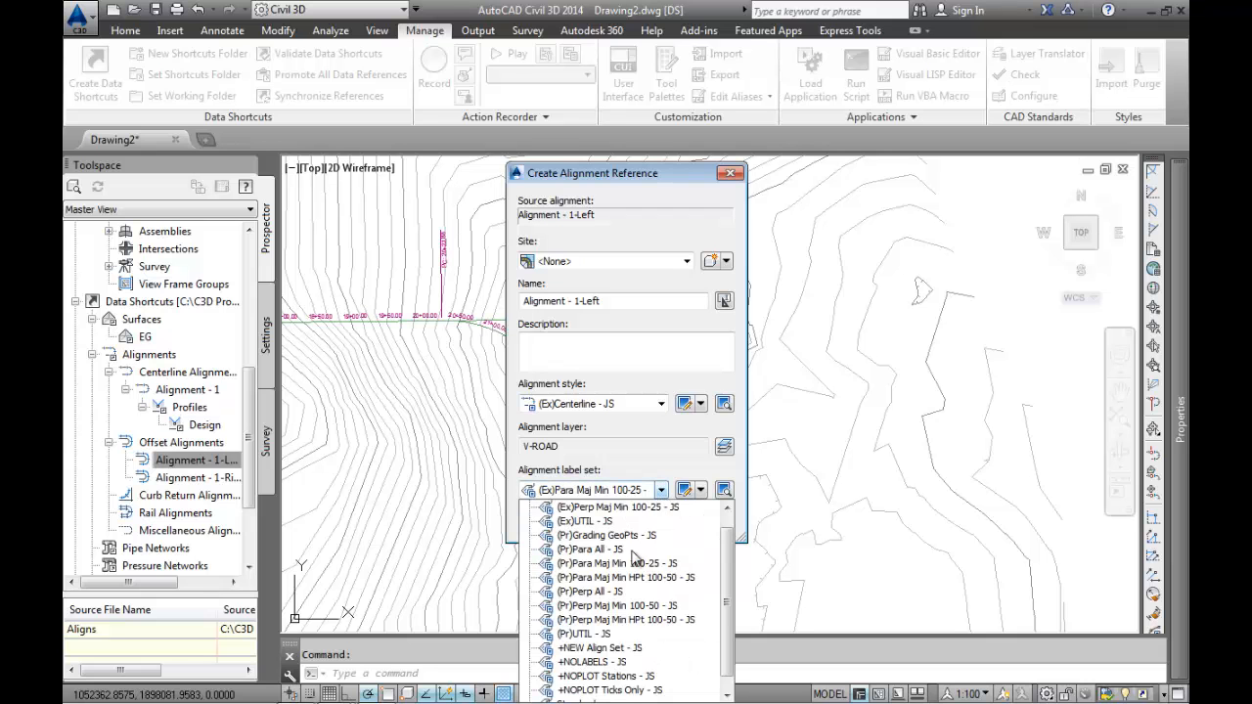
scroll(730, 642, "down", 1)
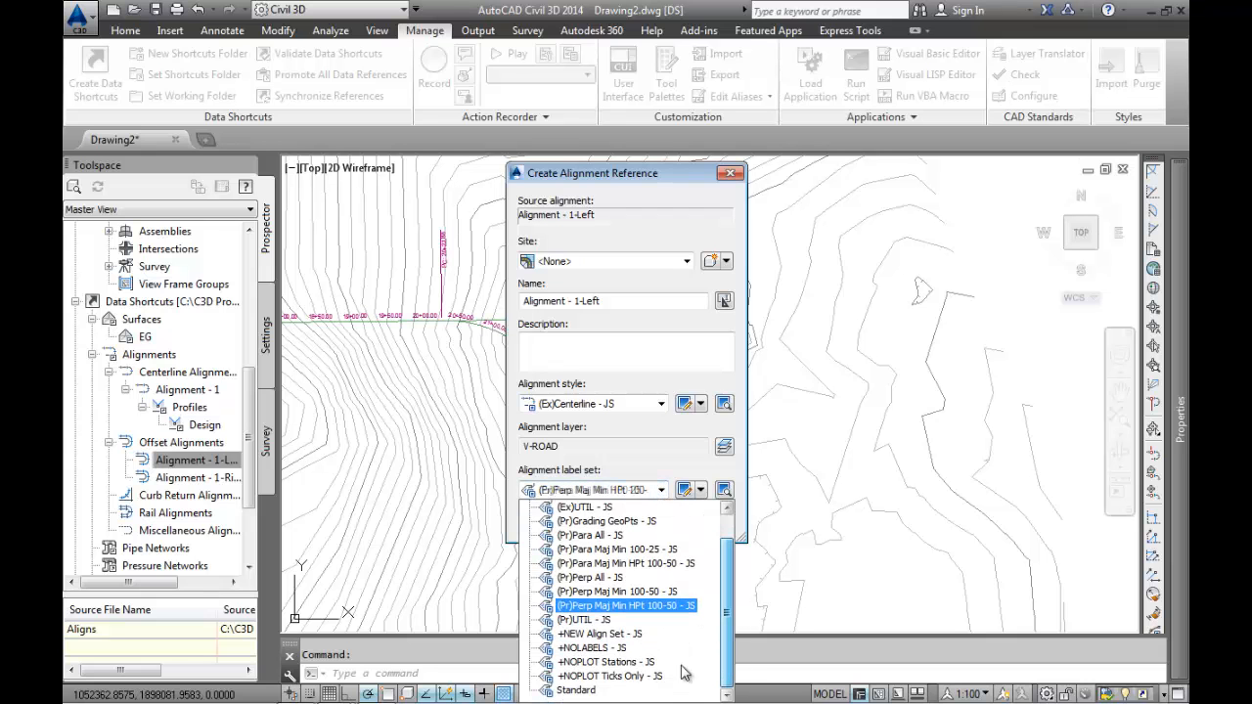
left_click(592, 648)
left_click(554, 524)
Create a reference to the Alignment - 1-Right offset alignment using the +NOLABELS - JS label set, and save Drawing2.
right_click(200, 478)
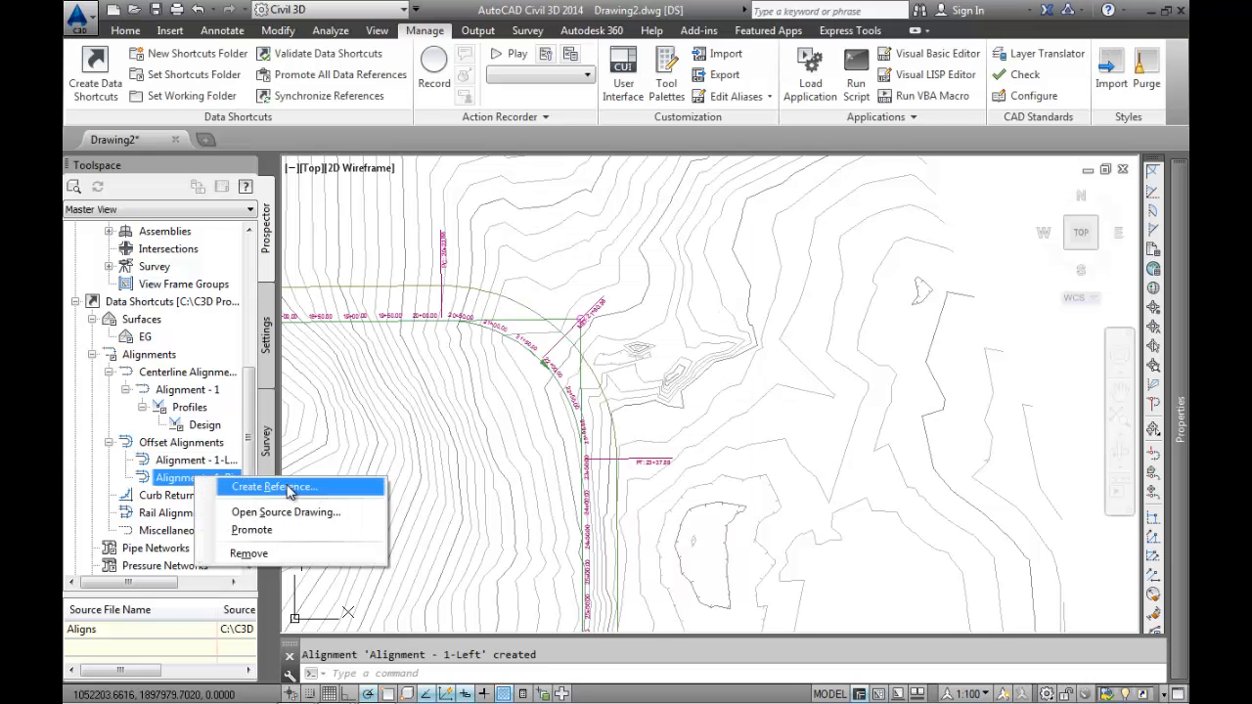
left_click(303, 488)
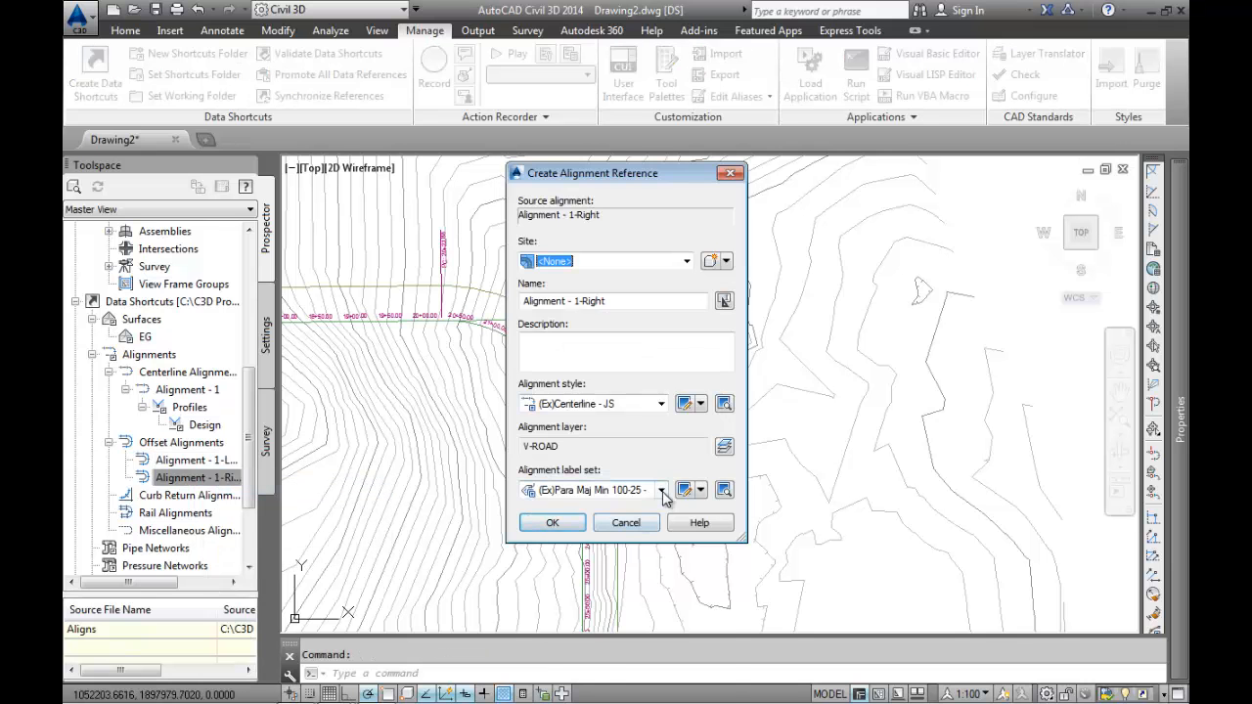
left_click(664, 492)
scroll(585, 685, "down", 1)
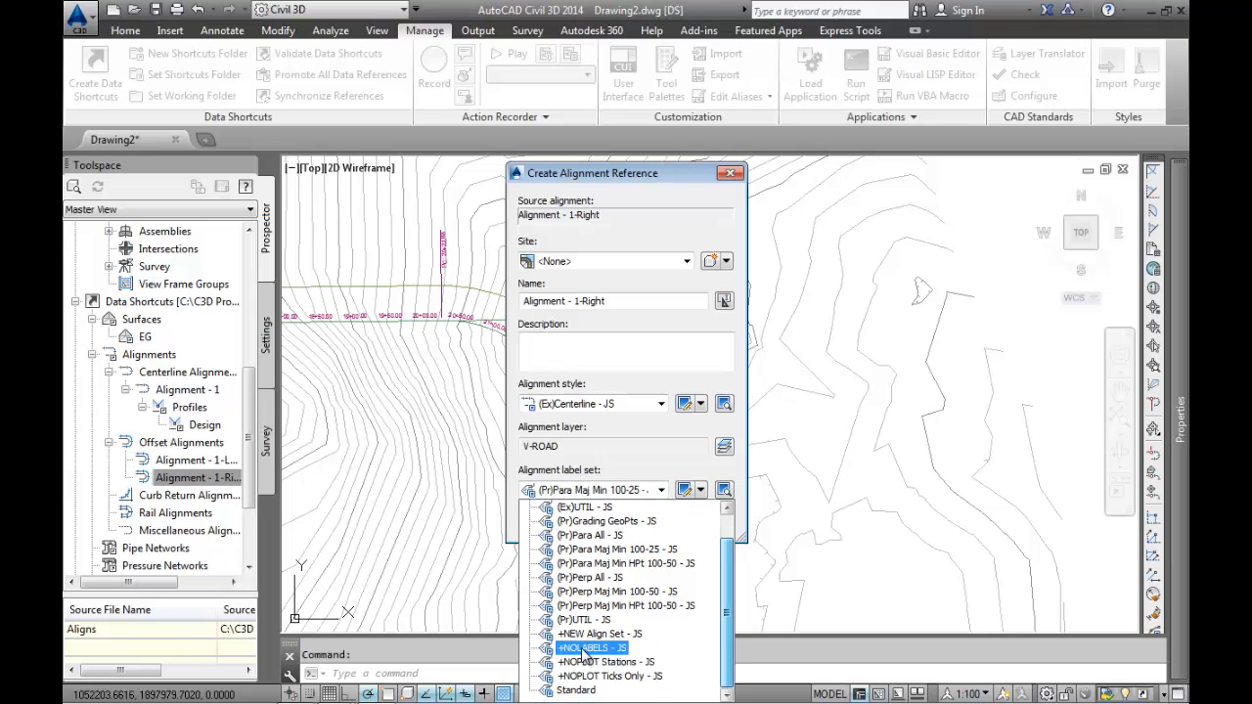
left_click(585, 650)
left_click(553, 523)
scroll(729, 411, "up", 3)
middle_click_drag(717, 392, 841, 459)
scroll(675, 338, "down", 7)
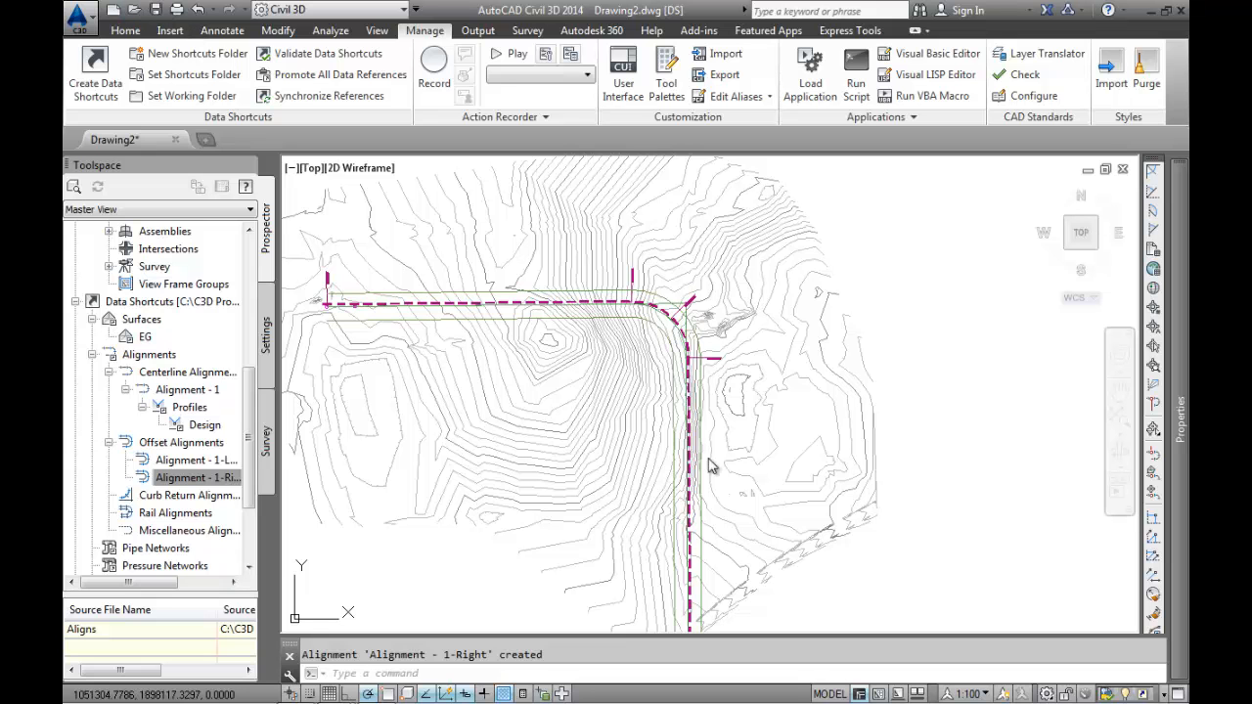
key("ctrl+s")
scroll(611, 506, "down", 5)
scroll(584, 478, "up", 6)
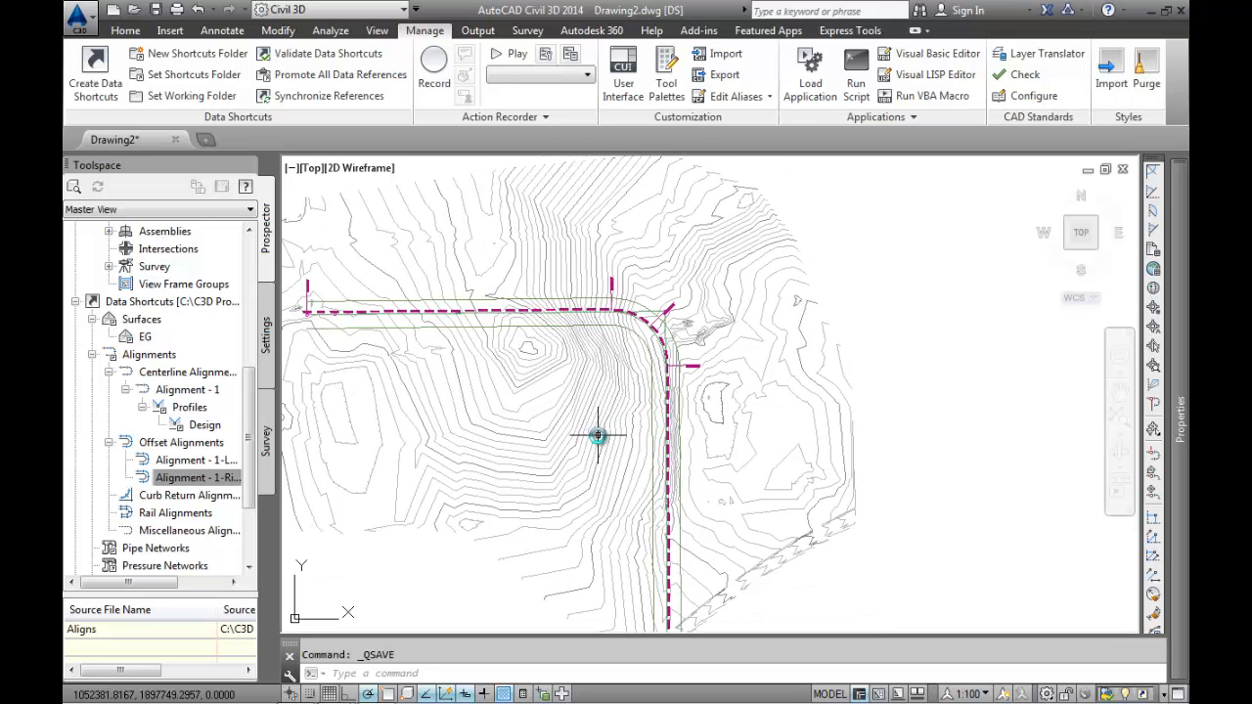
mouse_move(598, 435)
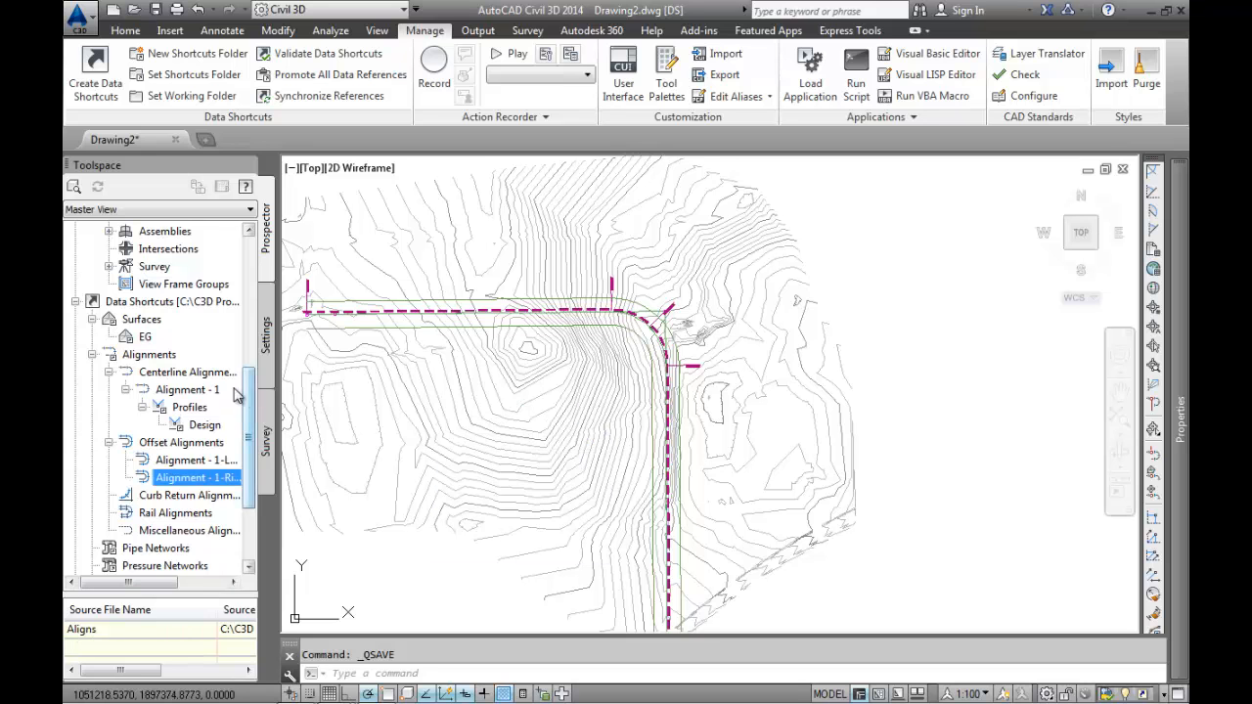
Open the source drawing of the Alignment - 1 data shortcut and stretch the centerline's lower endpoint eastward.
left_click(198, 391)
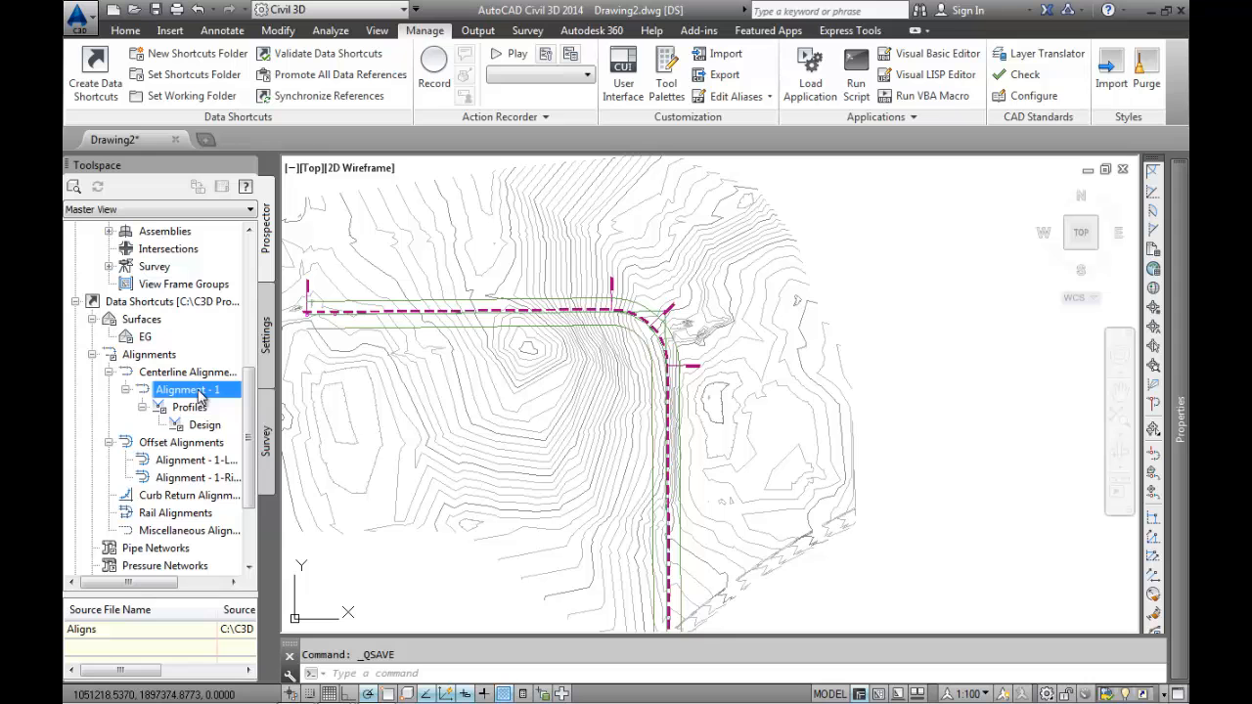
right_click(223, 392)
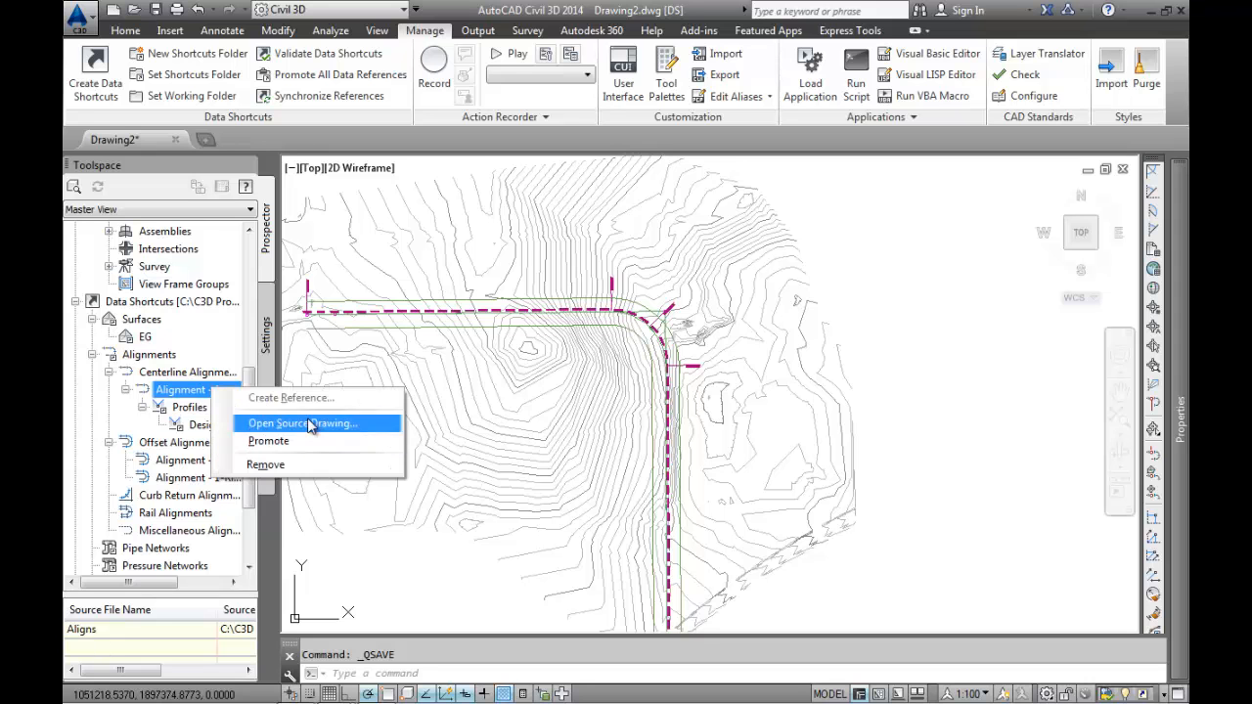
left_click(269, 423)
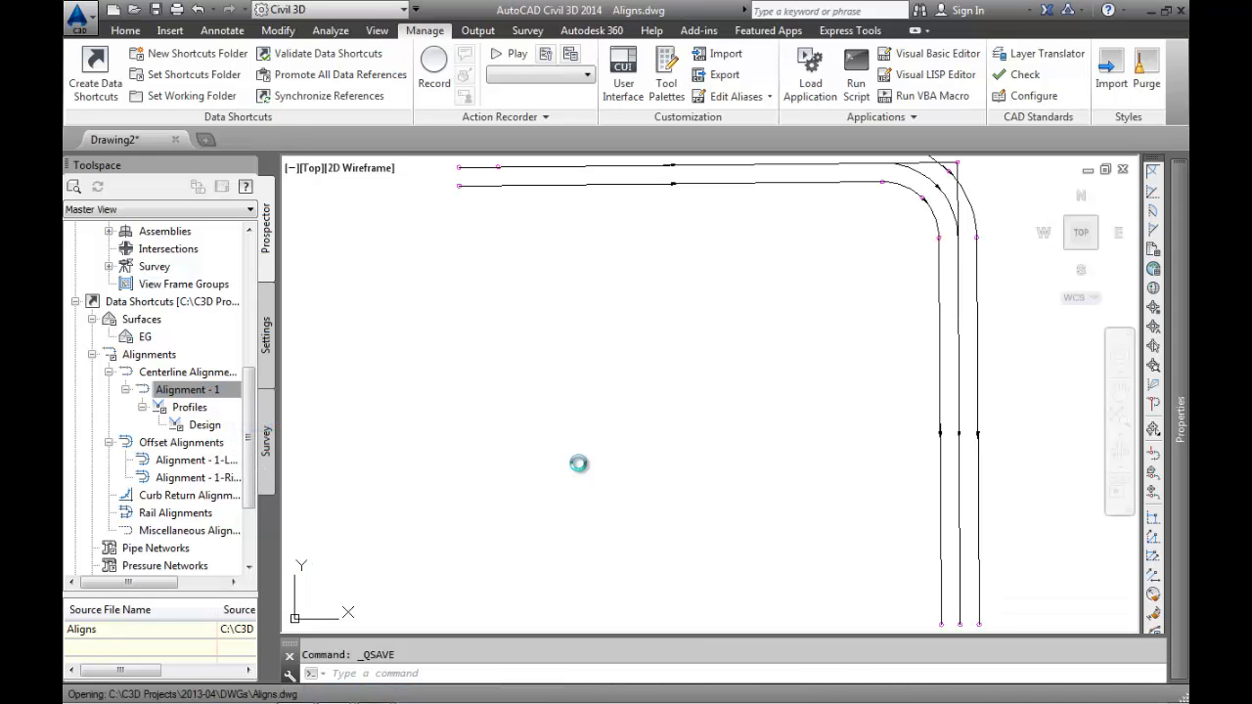
left_click(725, 524)
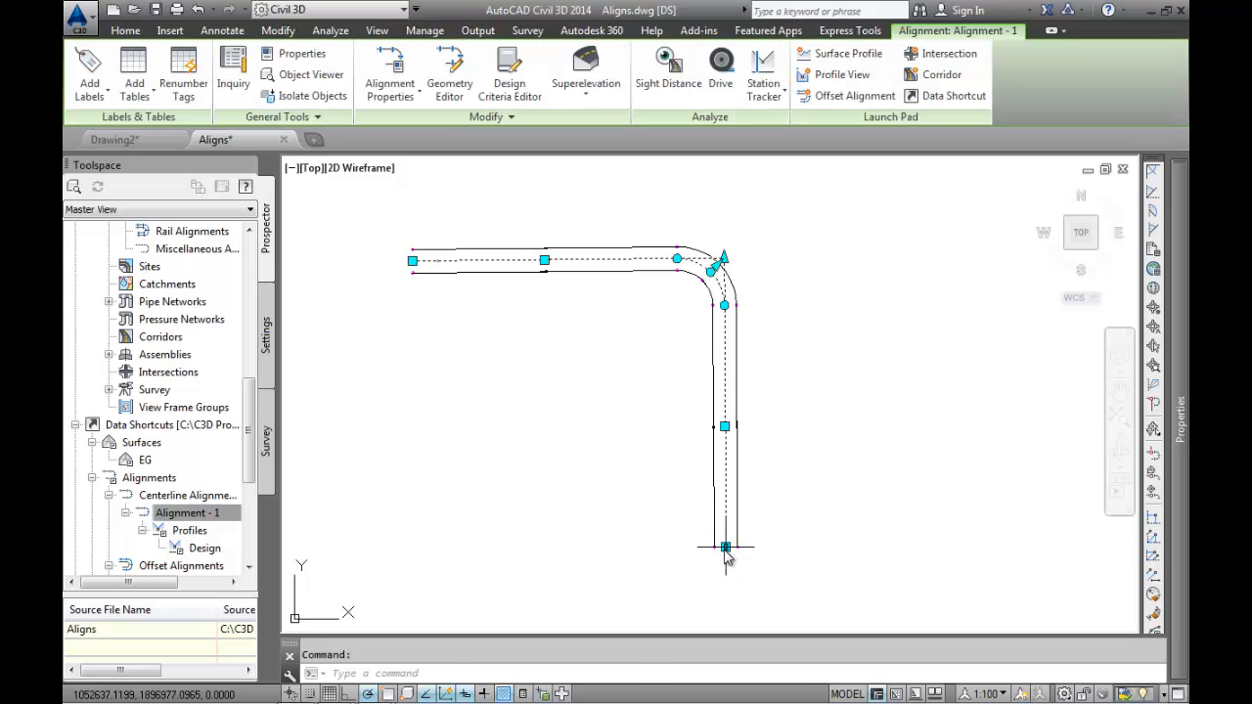
left_click(725, 547)
left_click(802, 531)
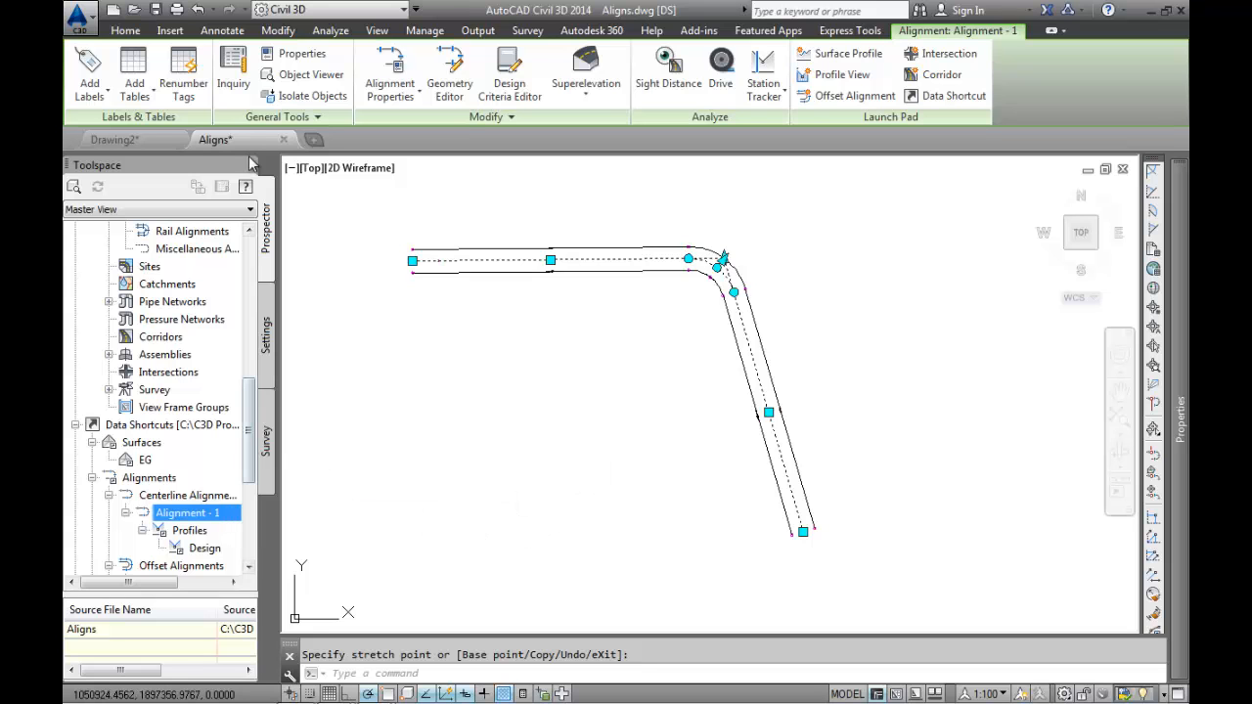
Switch to Drawing2, synchronize its data references with the edited Aligns drawing and dismiss the event viewer.
left_click(137, 134)
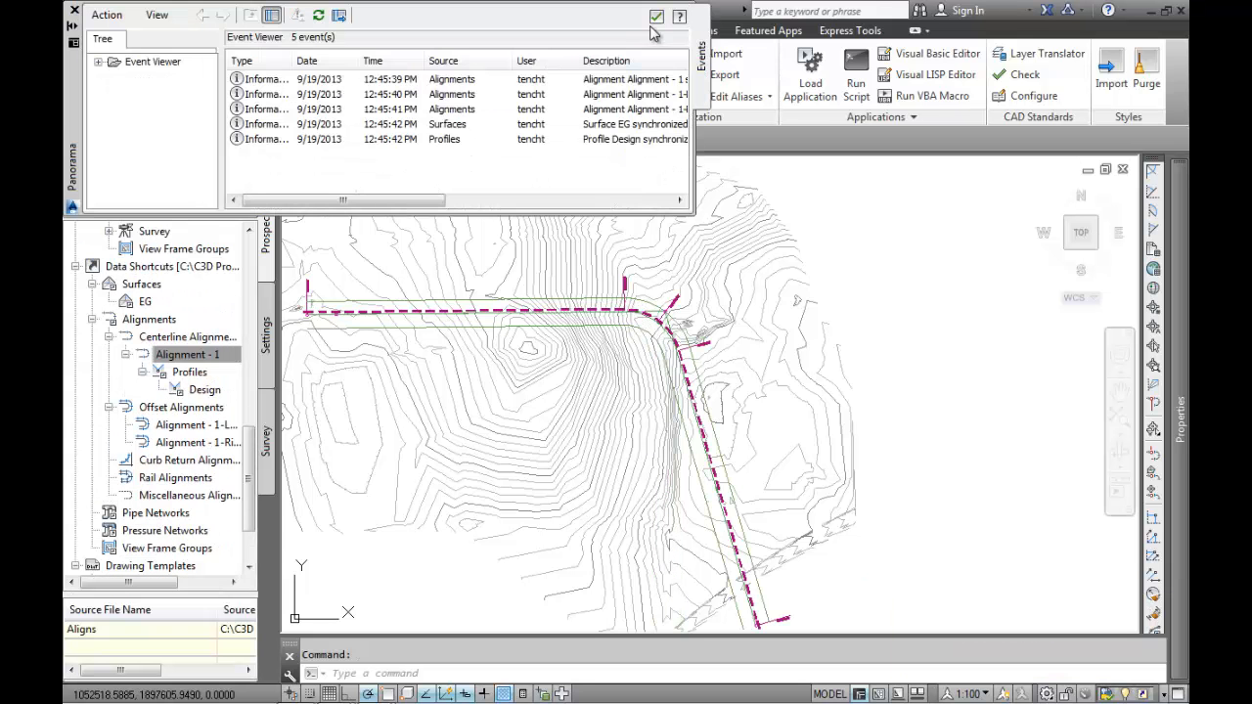
left_click(656, 18)
scroll(601, 294, "down", 3)
middle_click_drag(601, 293, 601, 433)
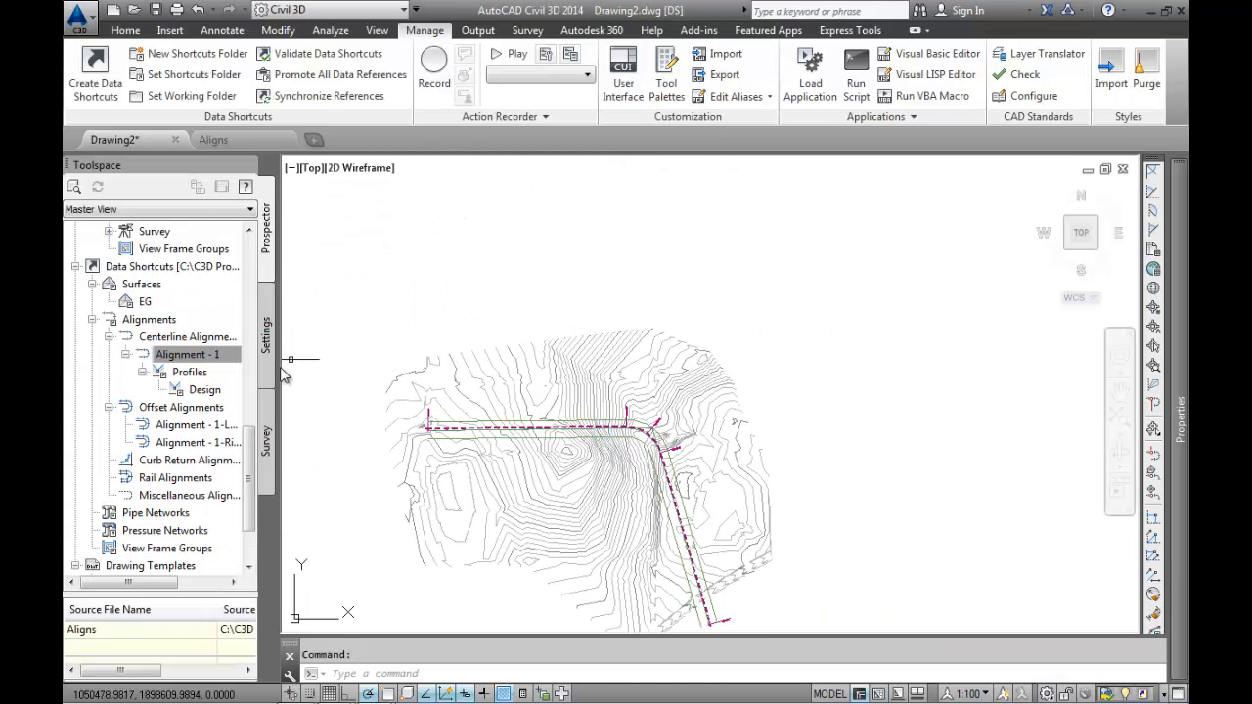
Create a profile view for Alignment - 1 using the ClipHVIn Majors 10x - JS style and place it north of the surface contours.
mouse_move(669, 285)
middle_mouse_down()
mouse_move(652, 336)
mouse_move(623, 334)
middle_mouse_up()
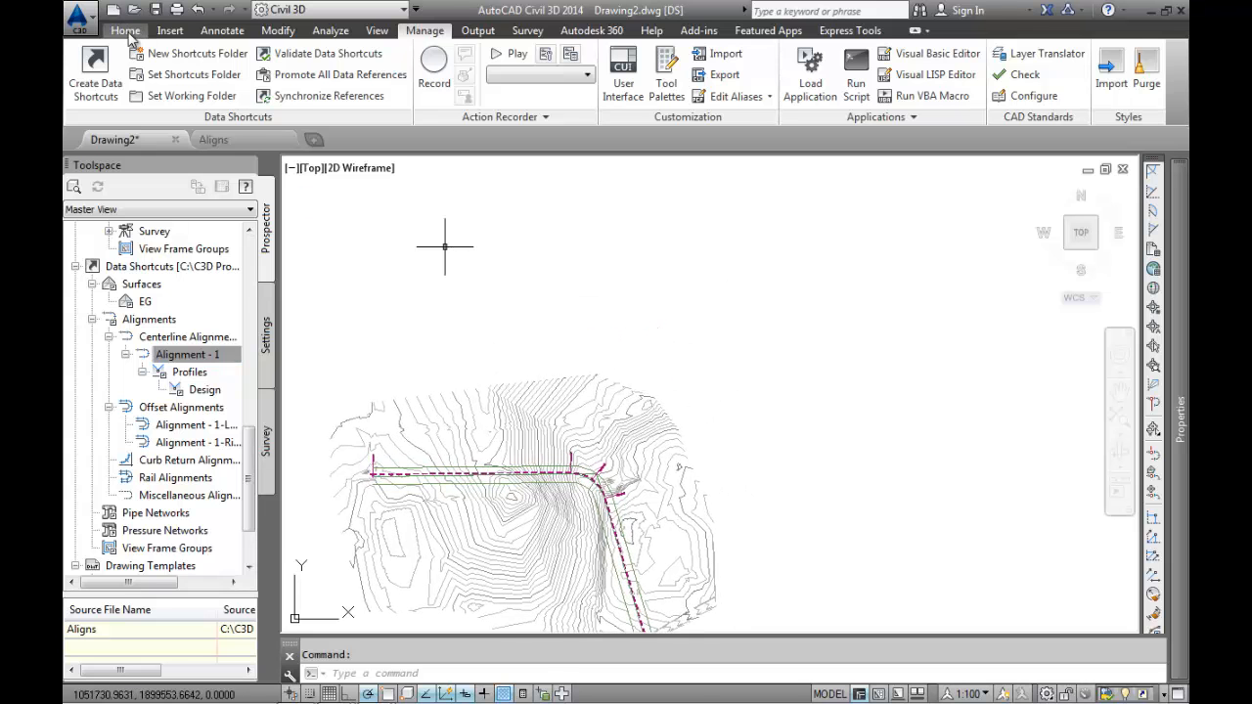
left_click(126, 30)
left_click(661, 56)
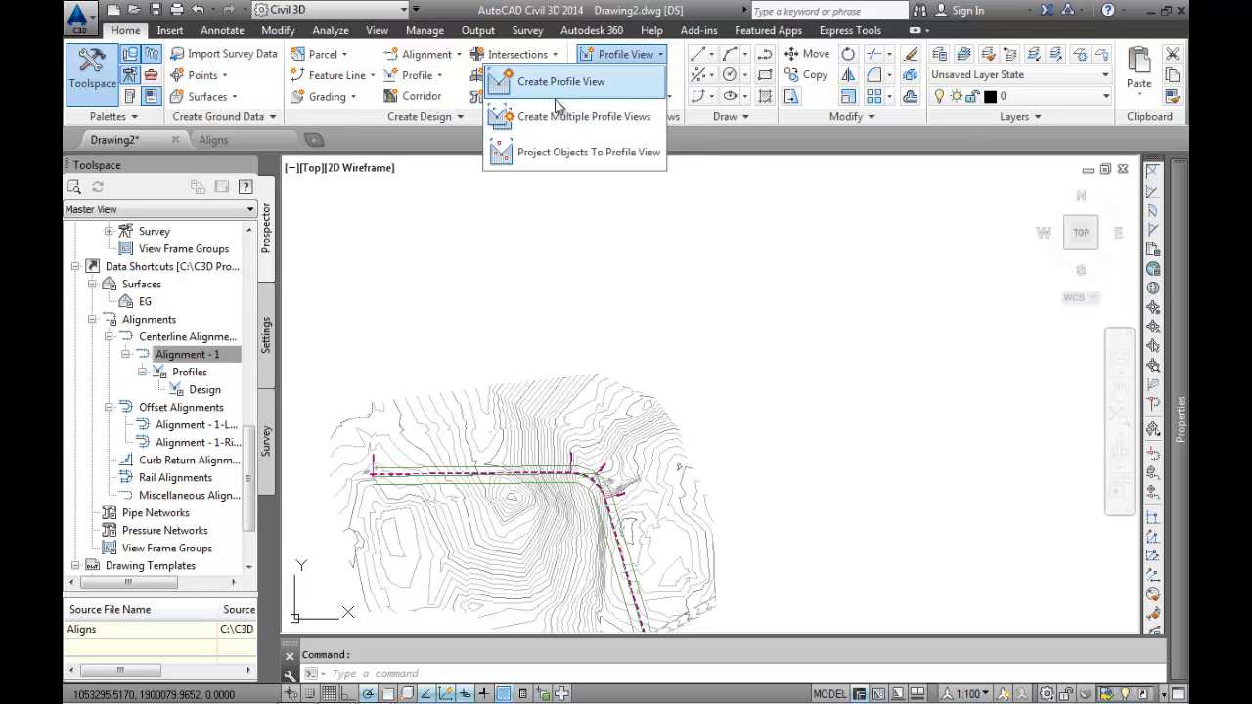
left_click(557, 96)
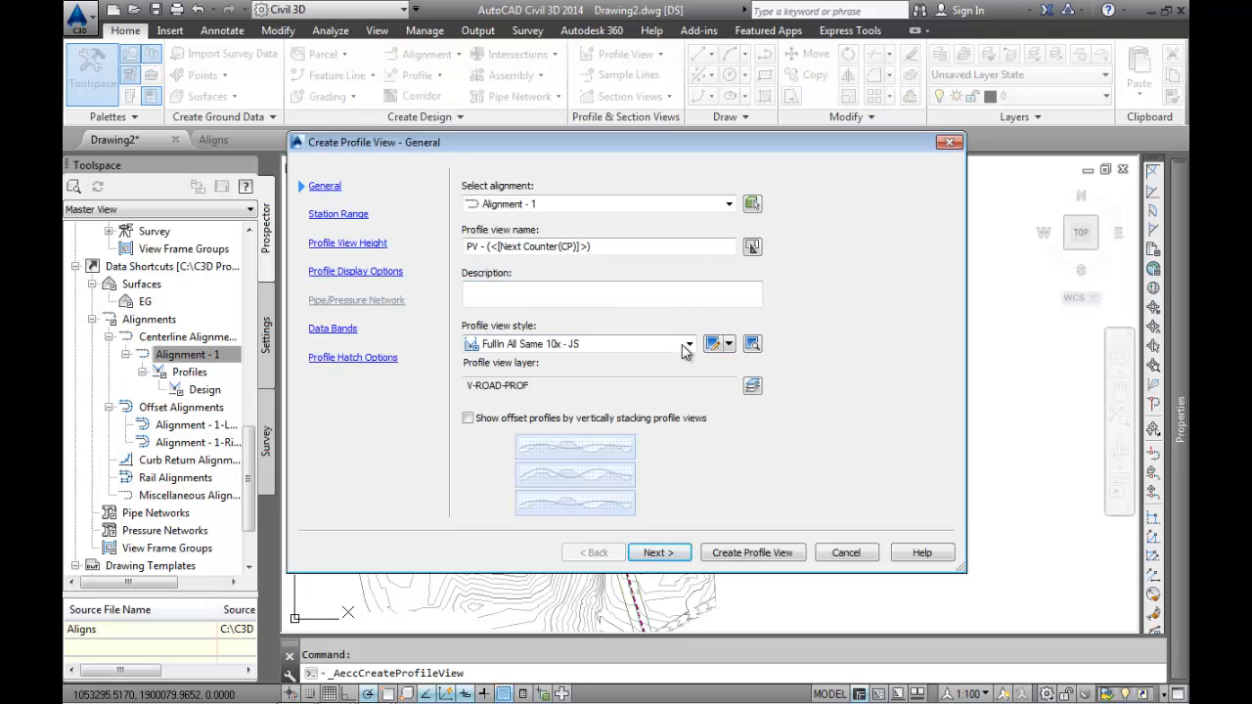
left_click(687, 346)
left_click_drag(756, 471, 754, 411)
left_click(720, 440)
left_click(690, 345)
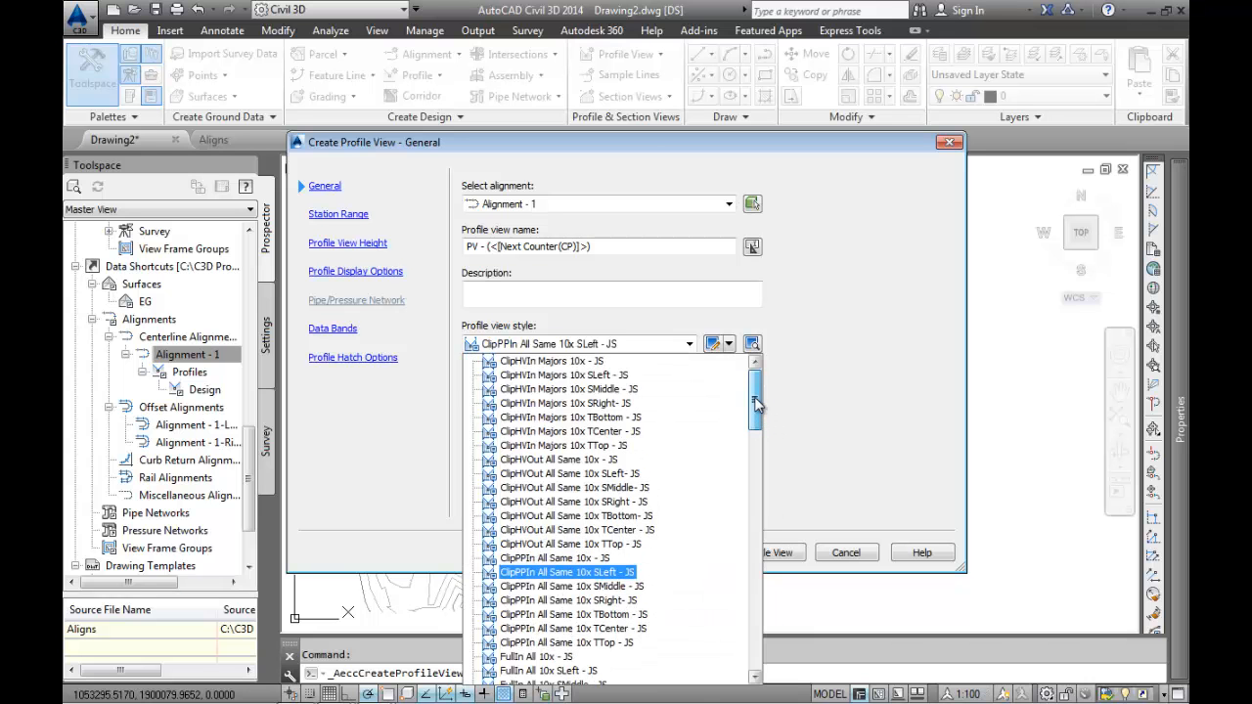
left_click(558, 368)
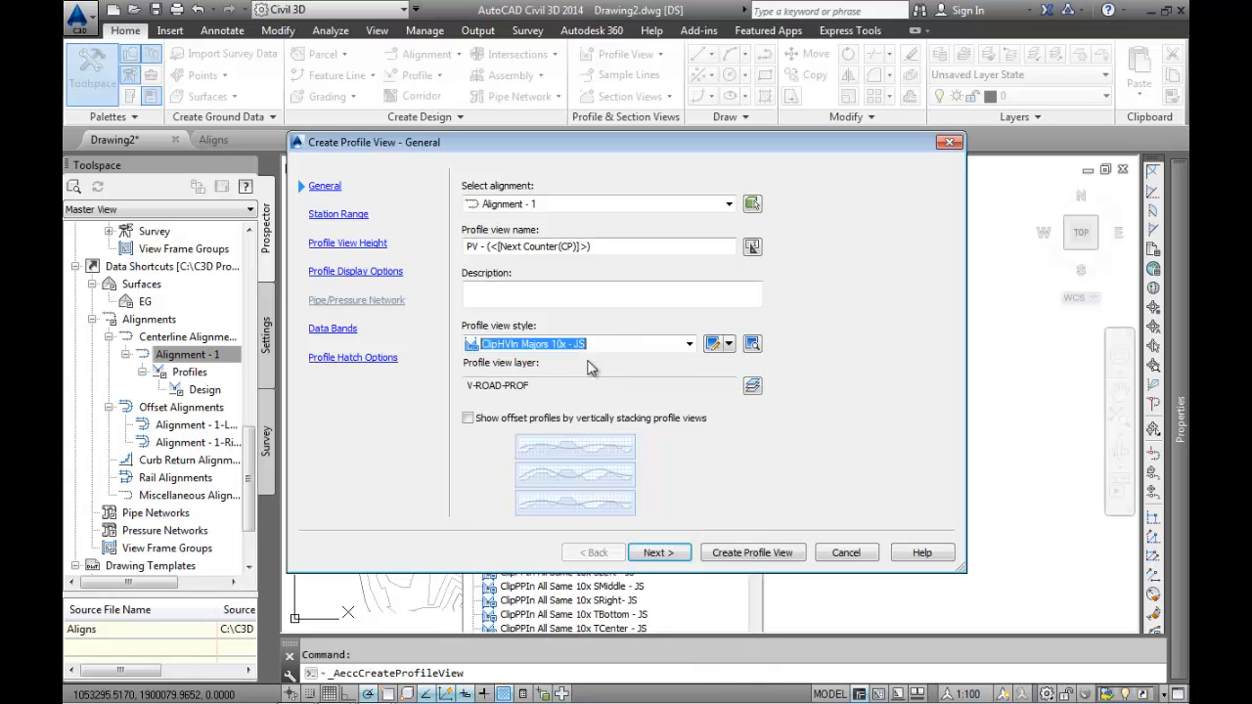
left_click(761, 554)
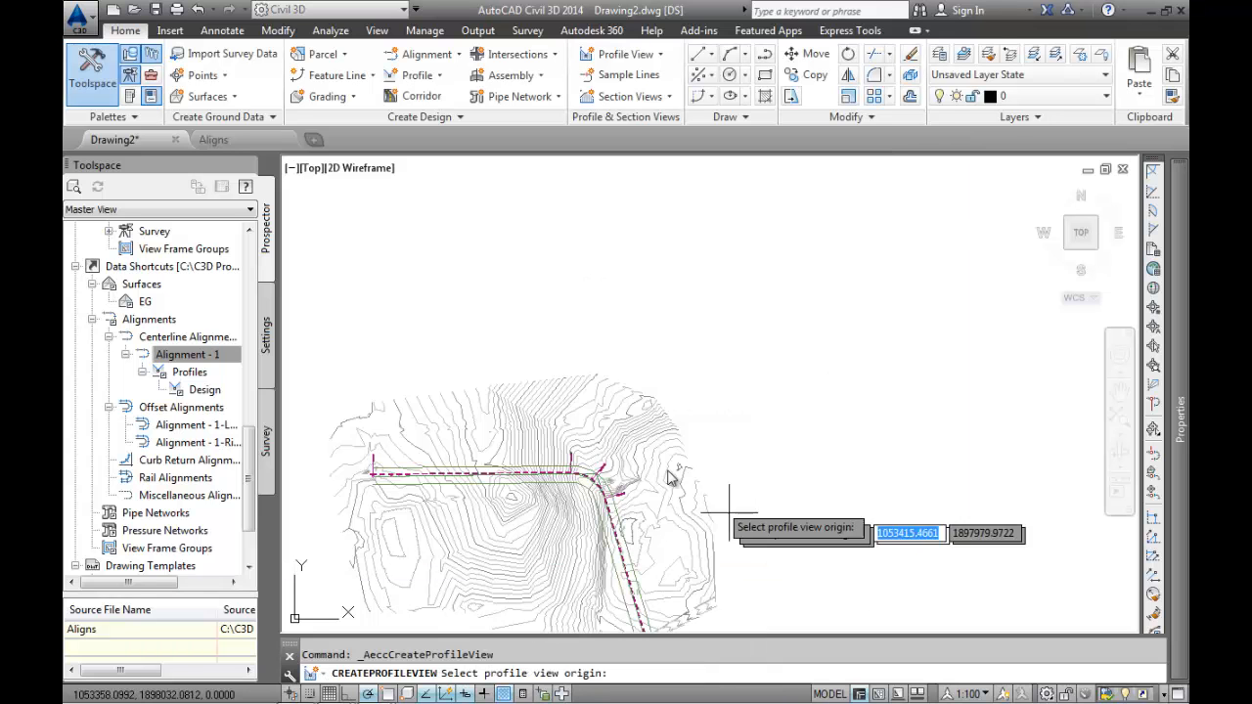
left_click(525, 457)
Import the (Pr)Layout Lines Breaks Curves Stations - JS label set into the Design profile's labels.
scroll(649, 362, "up", 5)
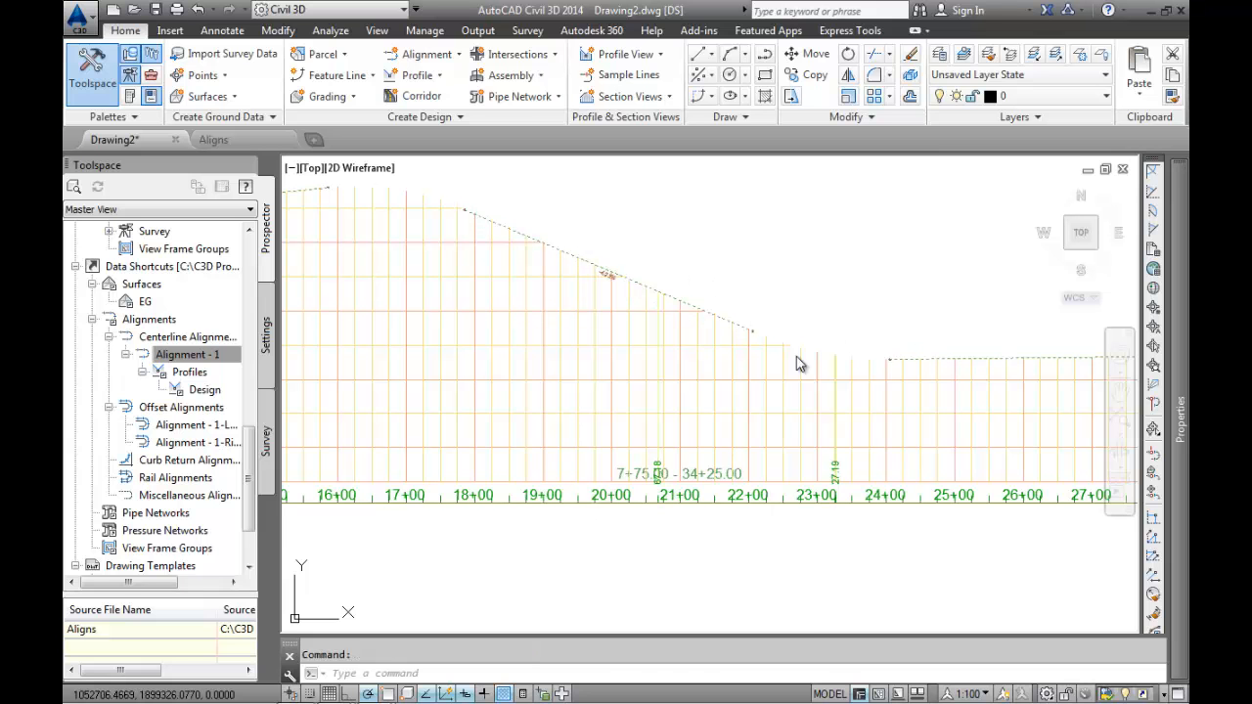
left_click(641, 286)
right_click(641, 286)
left_click(721, 512)
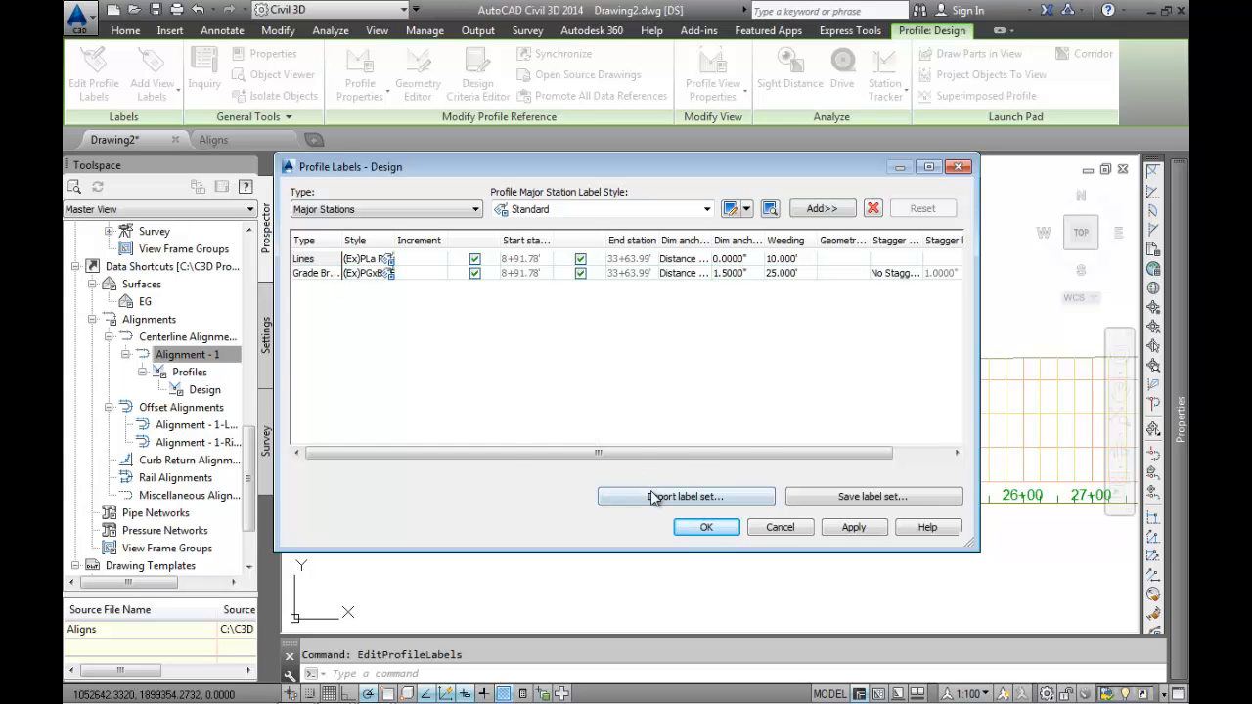
left_click(654, 496)
left_click(661, 347)
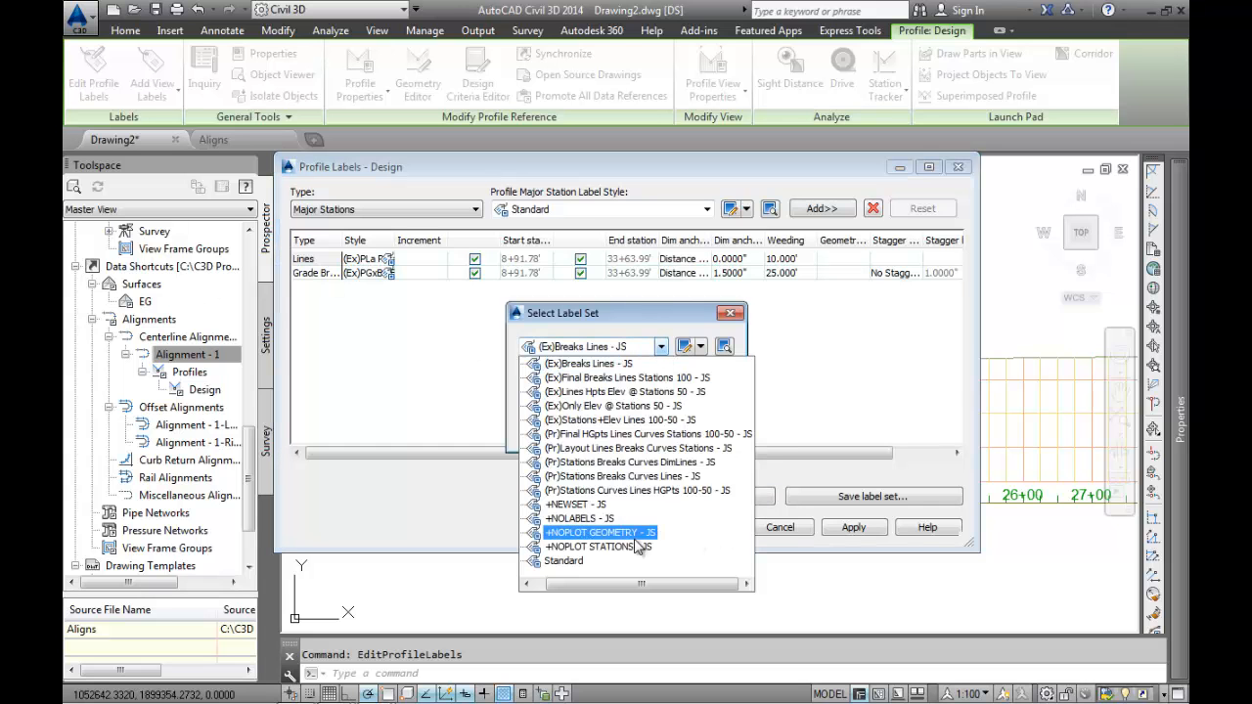
left_click(636, 448)
left_click(554, 434)
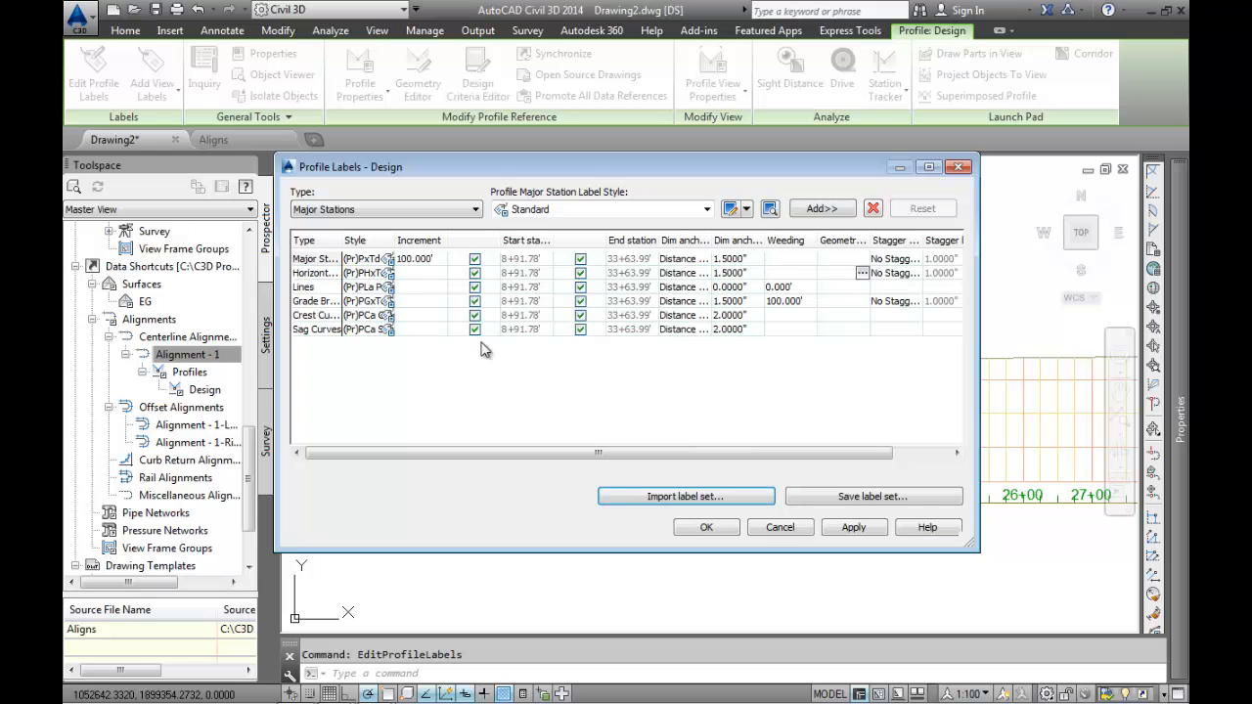
left_click(854, 529)
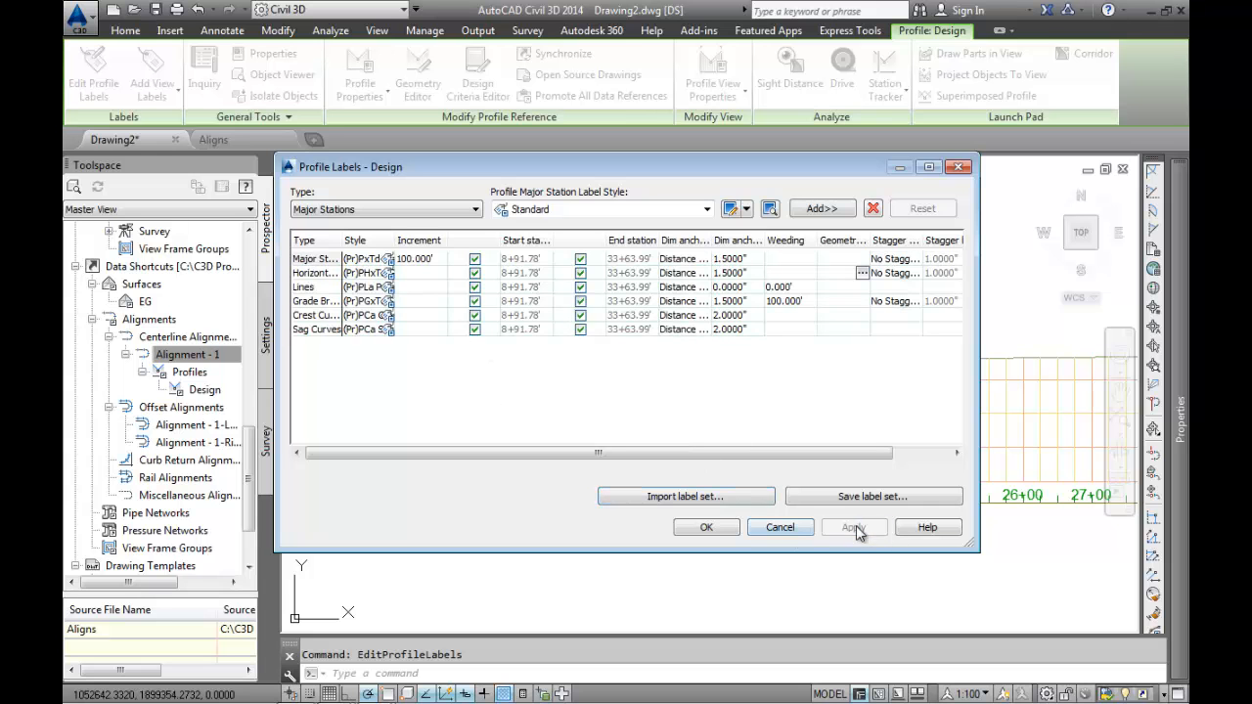
left_click(706, 528)
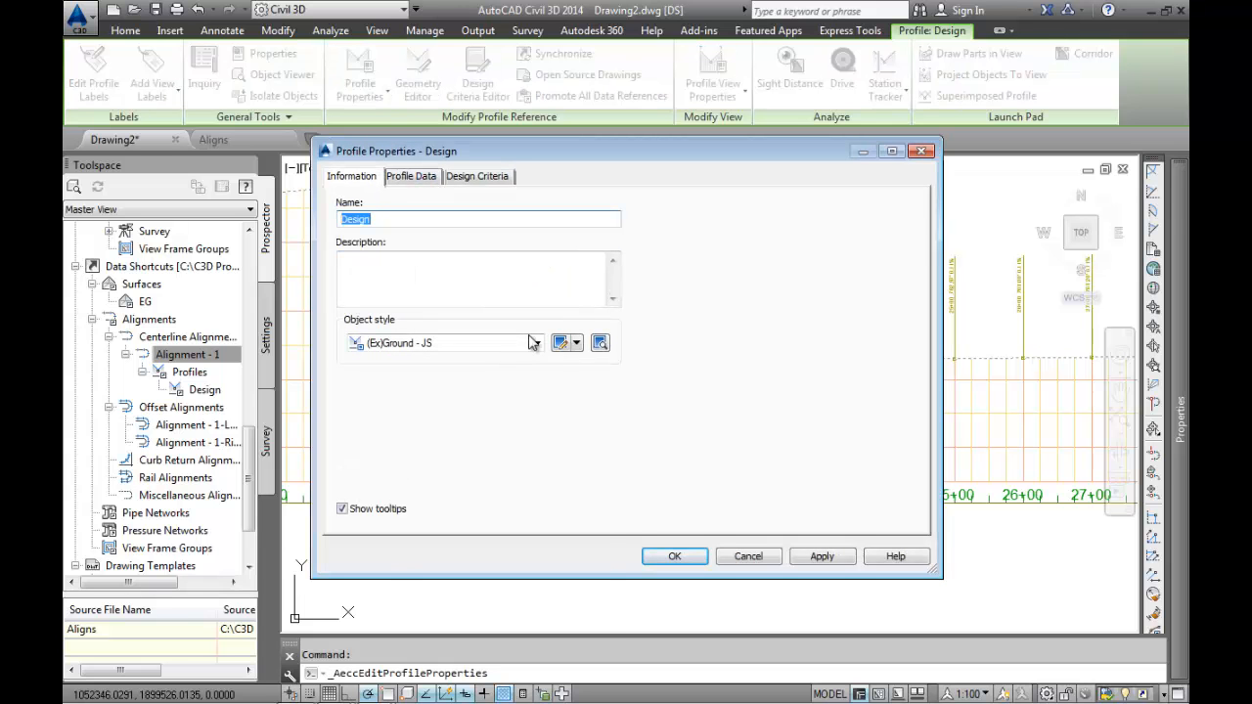
Set the Design profile's object style to (Pr)Layout - JS.
left_click(537, 345)
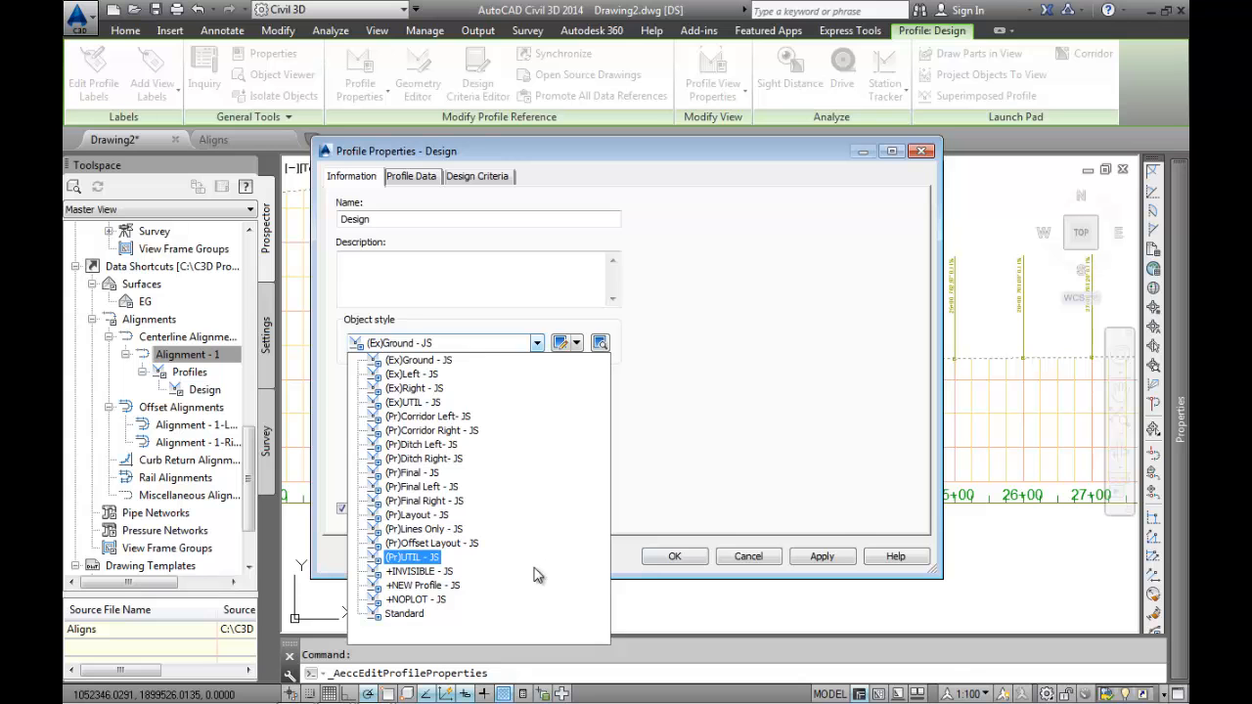
left_click(415, 516)
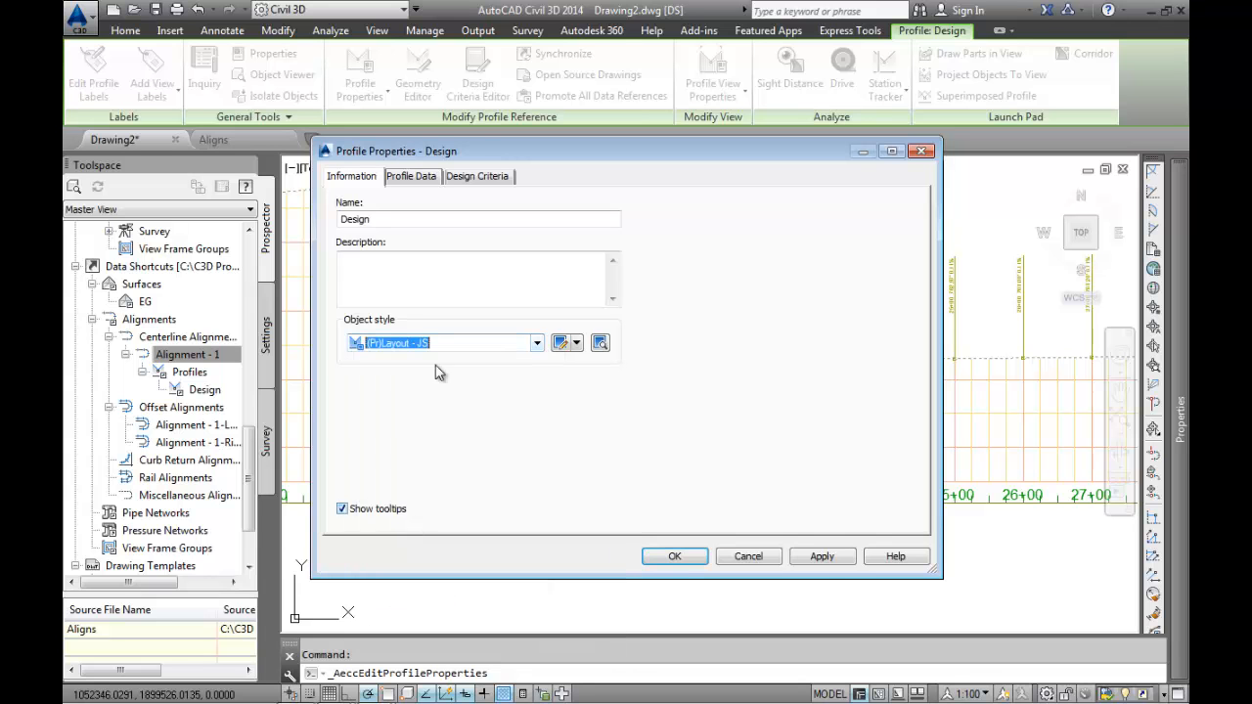
left_click(822, 557)
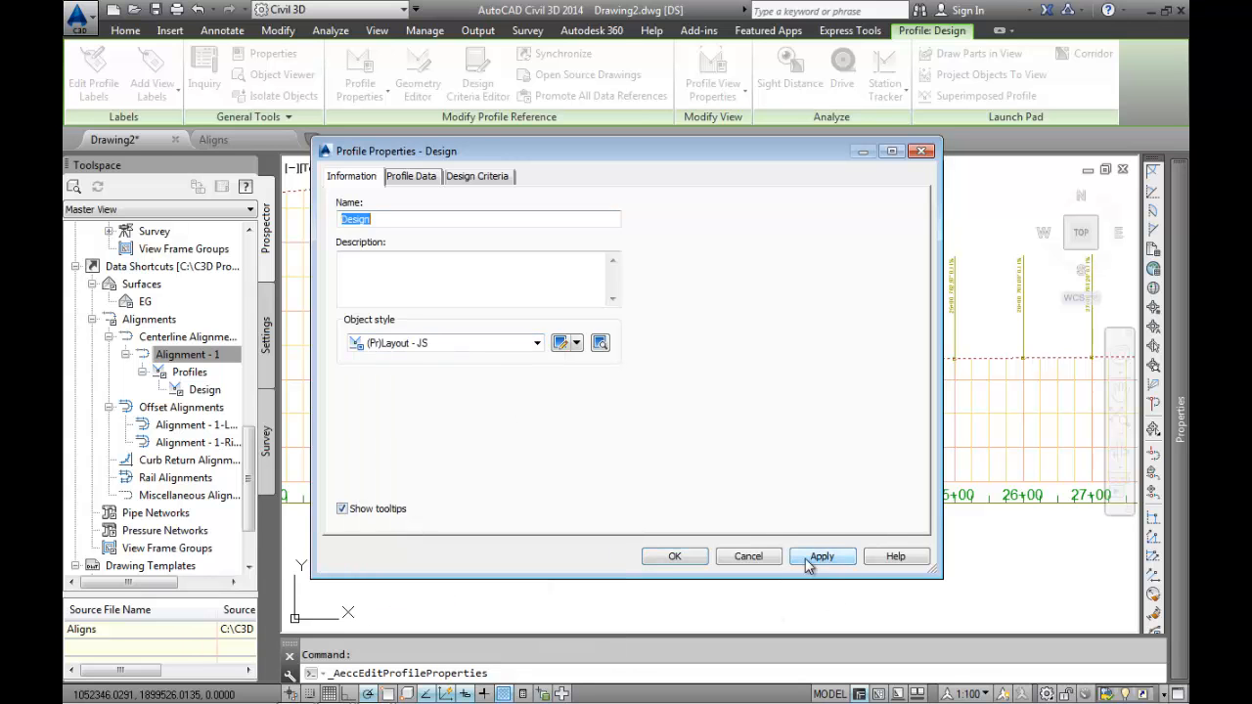
left_click(675, 556)
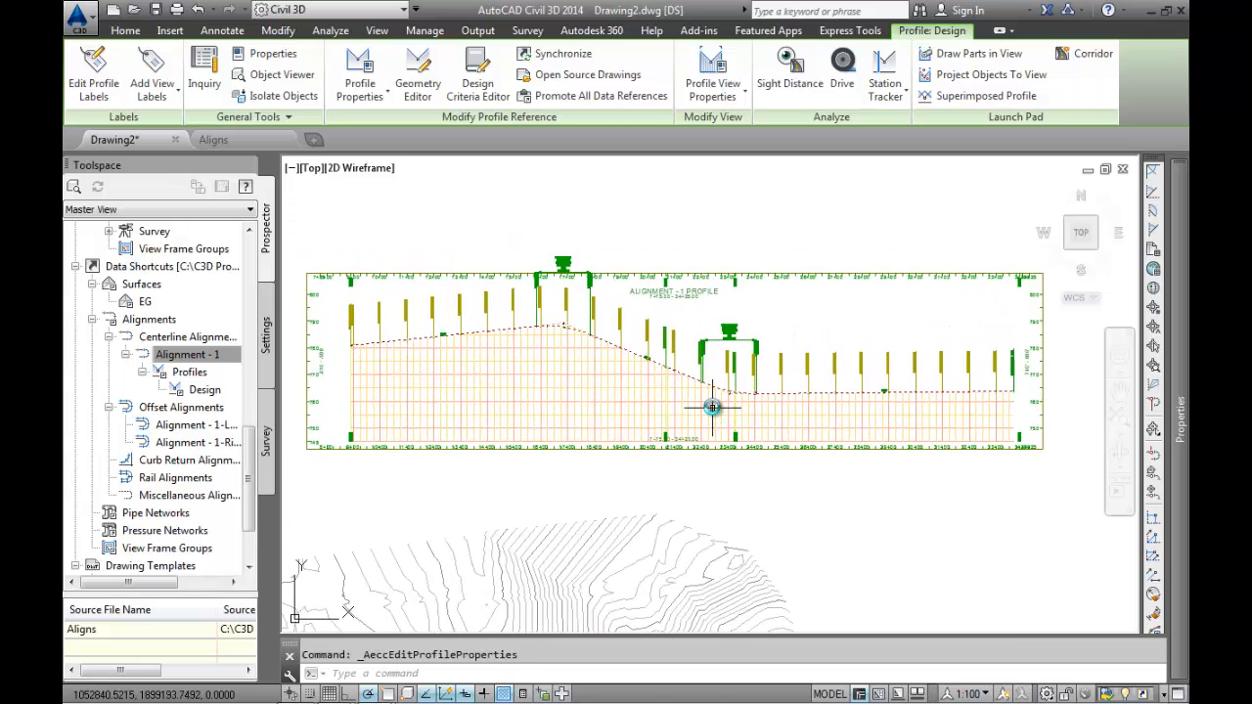
scroll(662, 481, "down", 4)
scroll(714, 472, "up", 4)
mouse_move(802, 529)
middle_mouse_down()
mouse_move(731, 482)
mouse_move(670, 490)
middle_mouse_up()
scroll(825, 557, "down", 5)
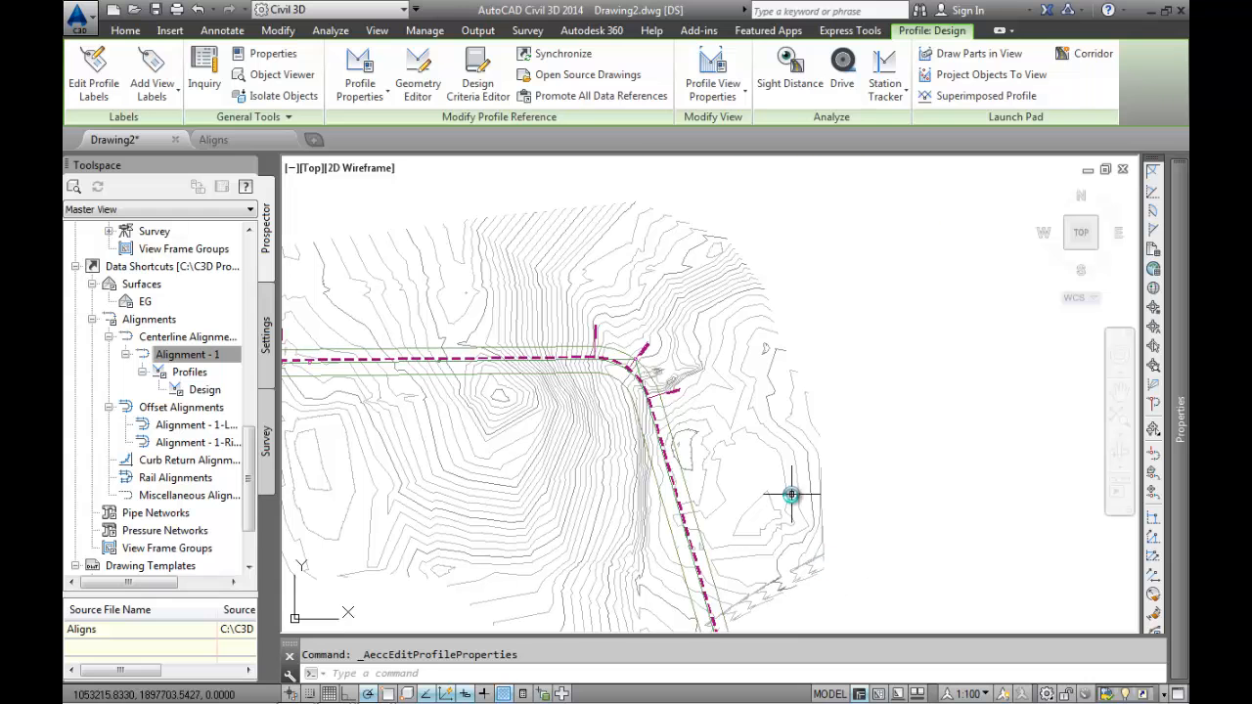
mouse_move(690, 354)
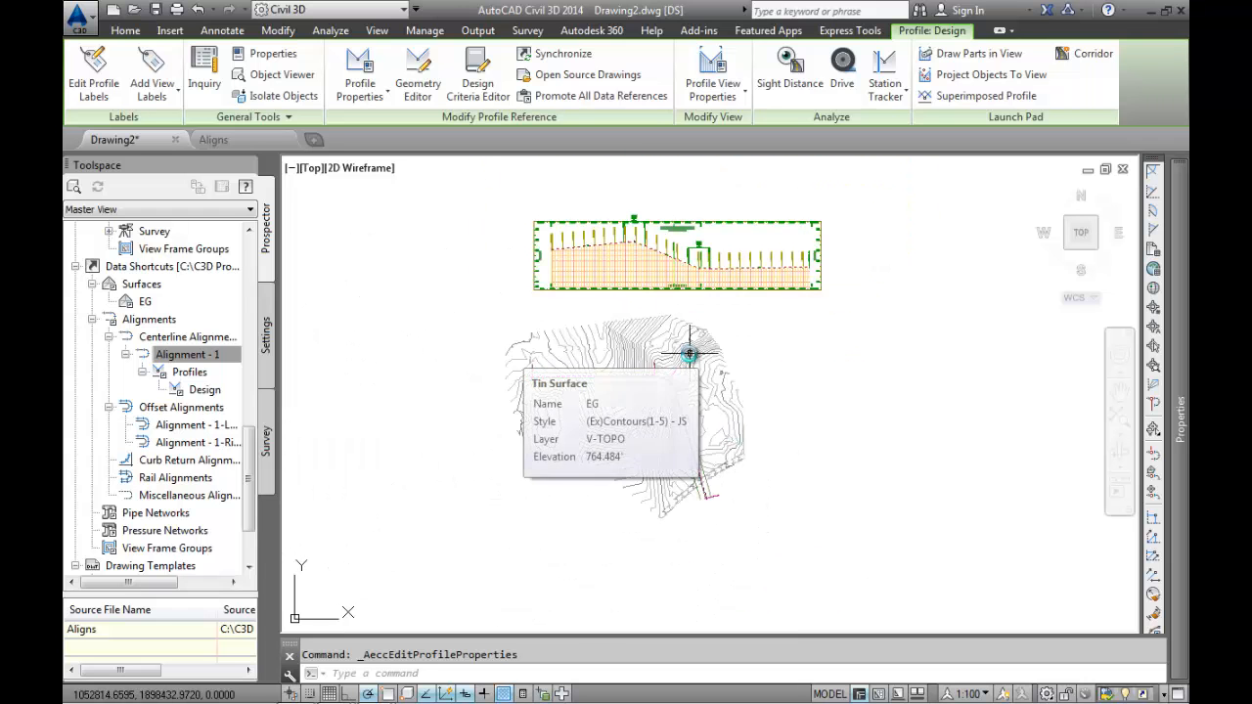